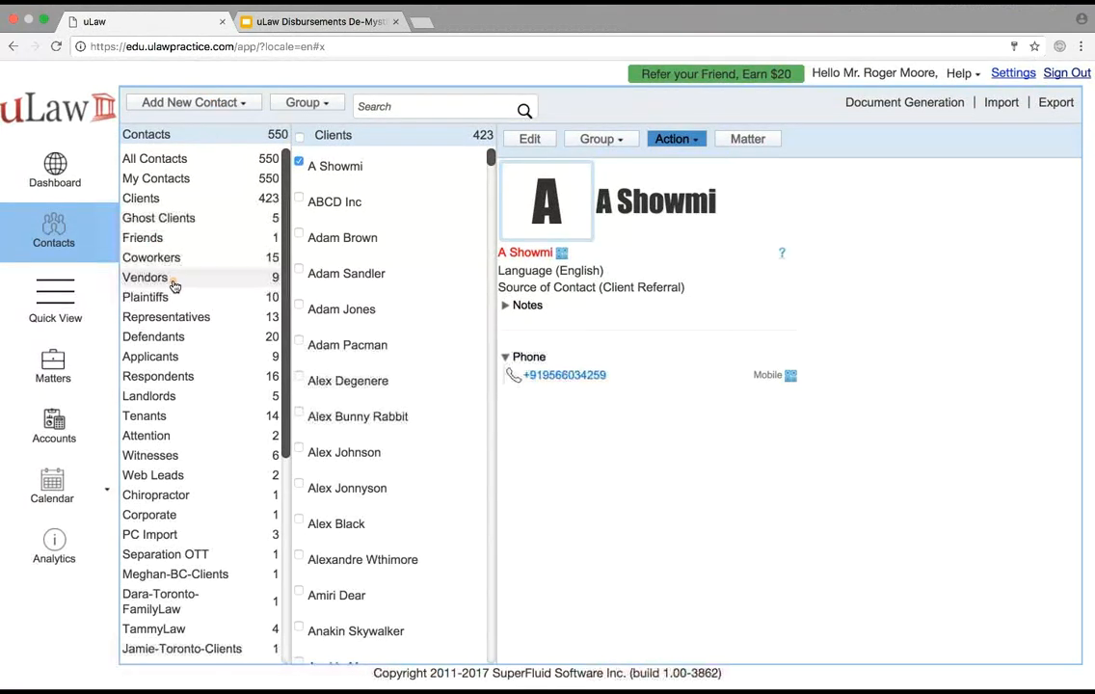
Add a new contact to the Clients group with the client's first and last name, and save it
click(64, 178)
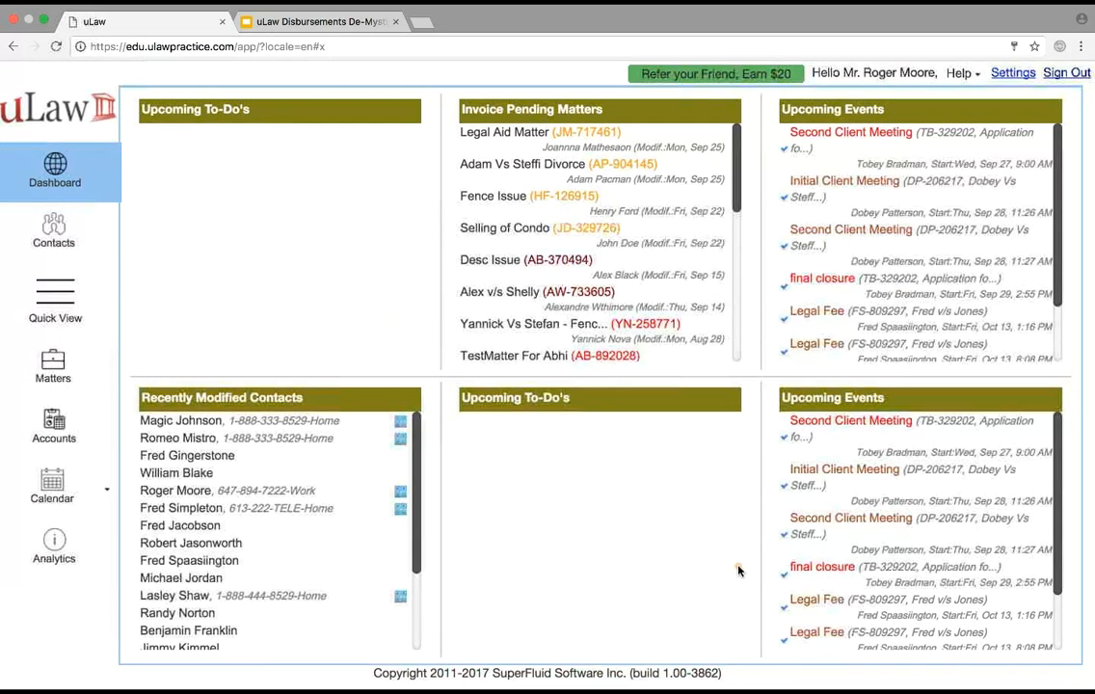
click(61, 243)
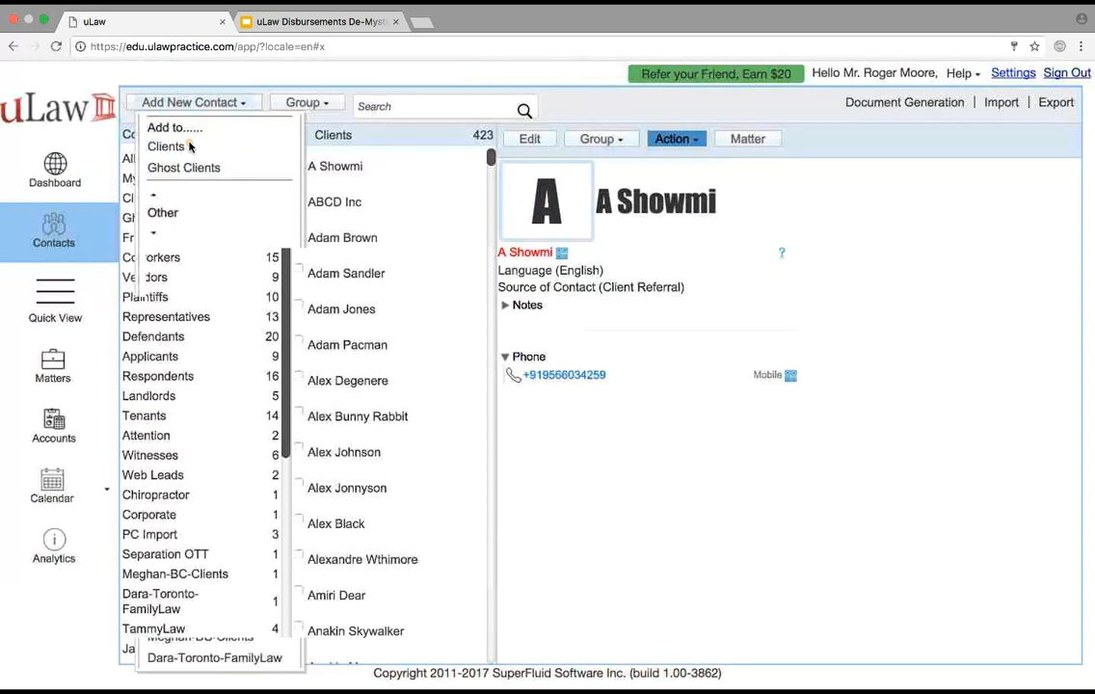
click(220, 103)
click(172, 145)
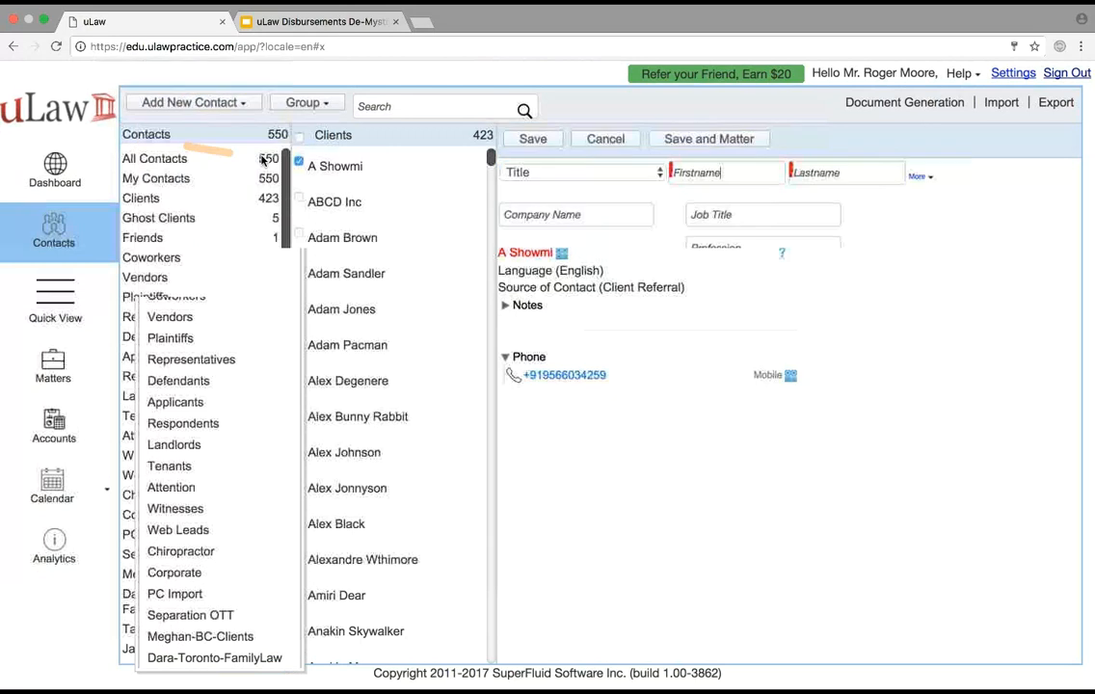
click(691, 172)
text(Adam)
key(Tab)
text(S)
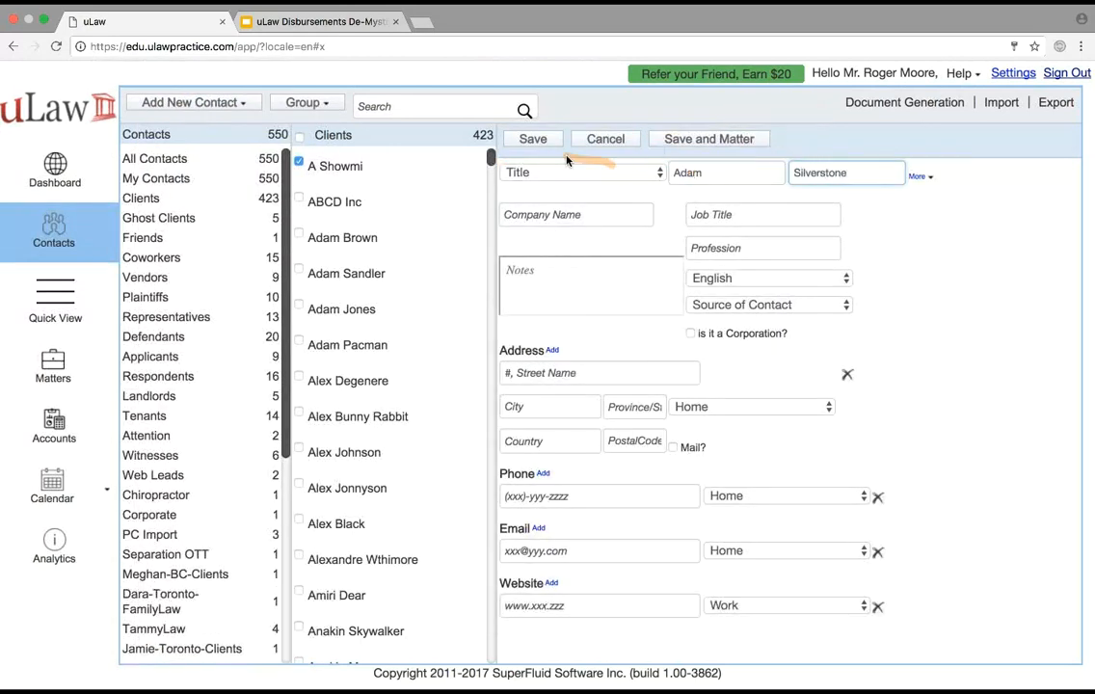
click(532, 140)
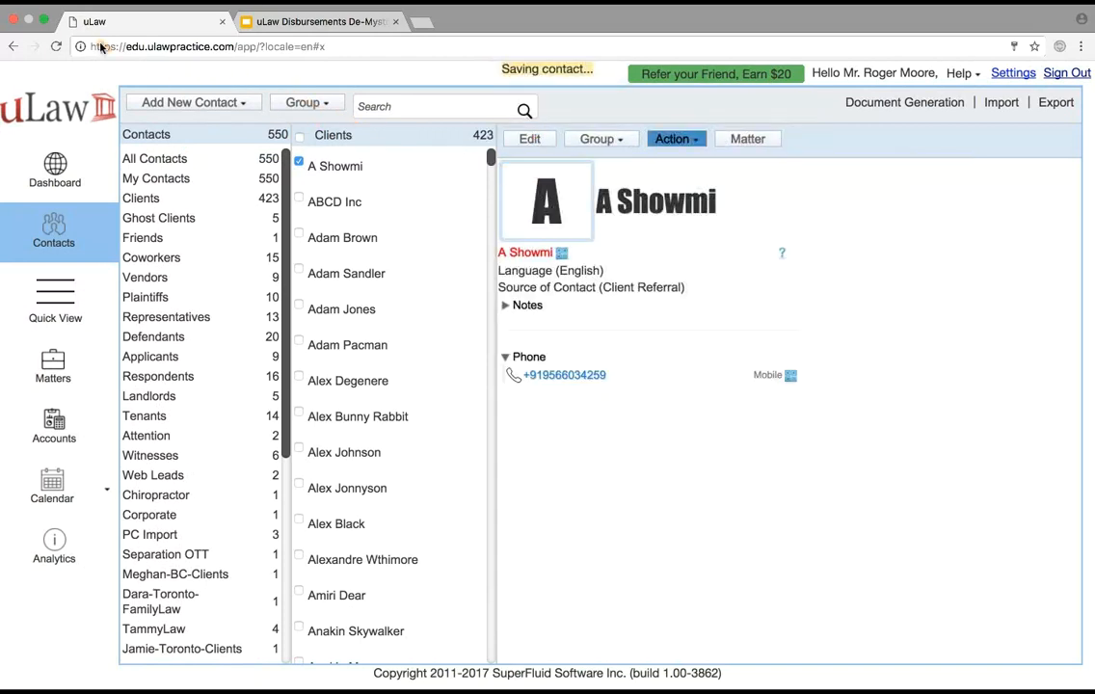
Leave full screen and open Client Life Cycle I and Client Life Cycle II from the desktop's uLawMaterial folder
click(42, 20)
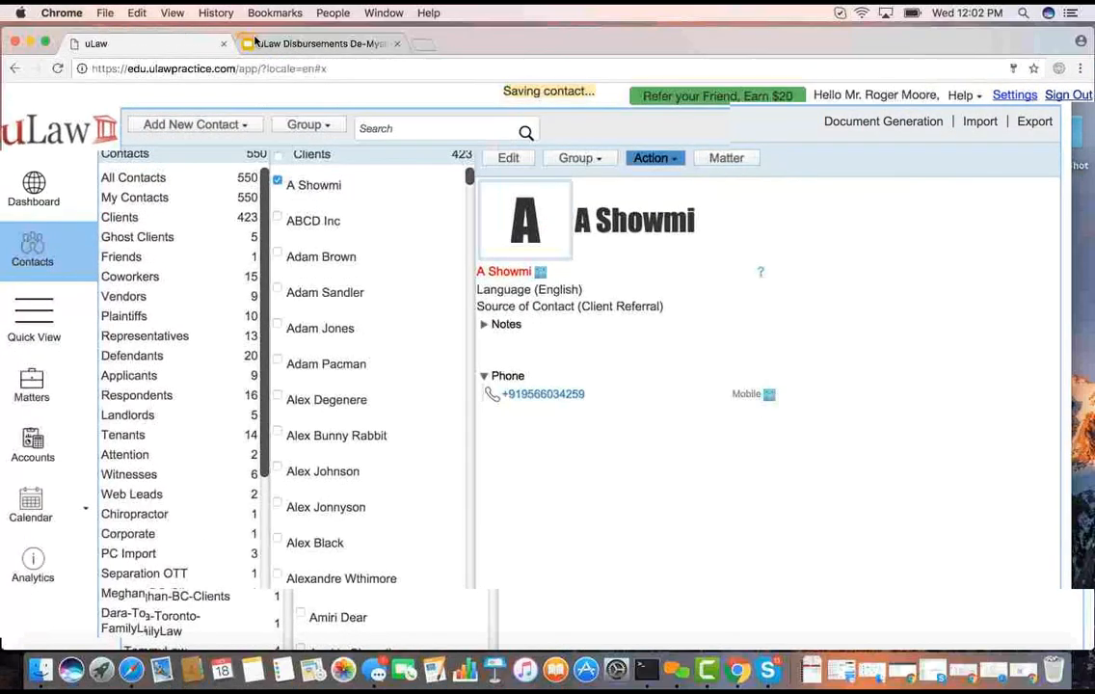
double_click(138, 189)
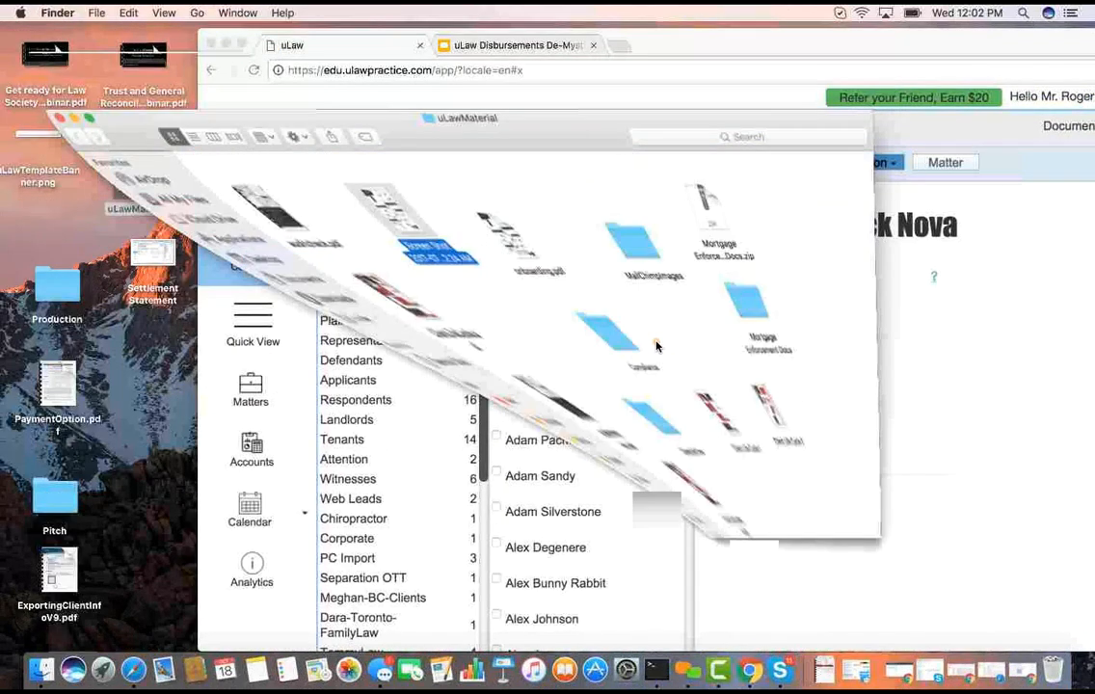
double_click(499, 353)
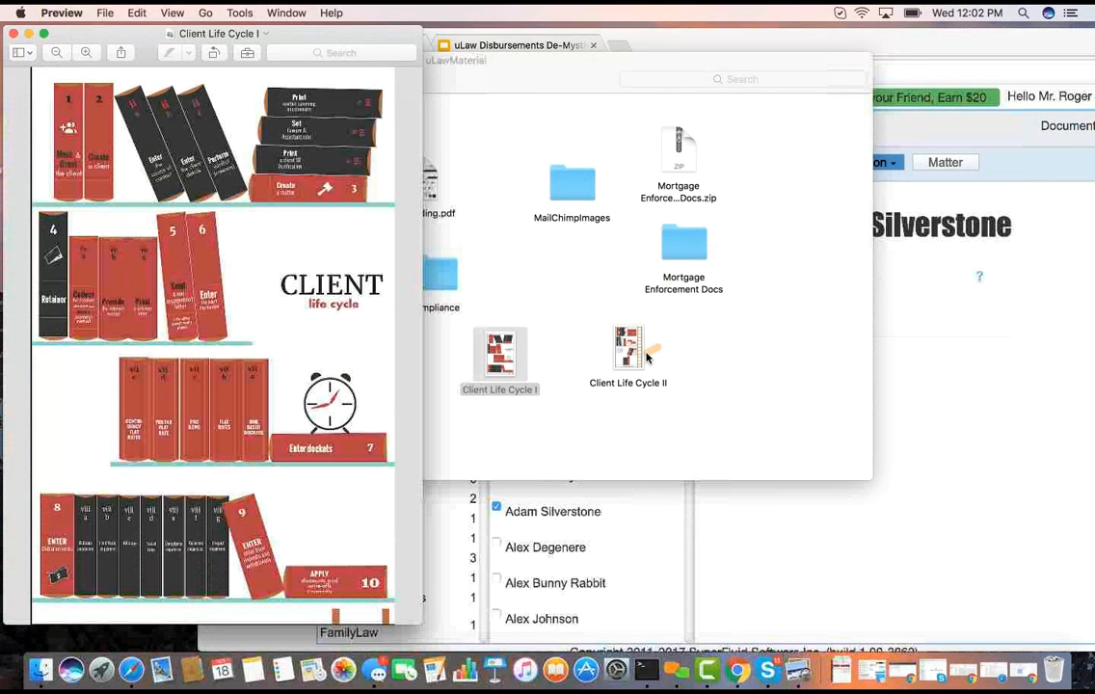
double_click(629, 352)
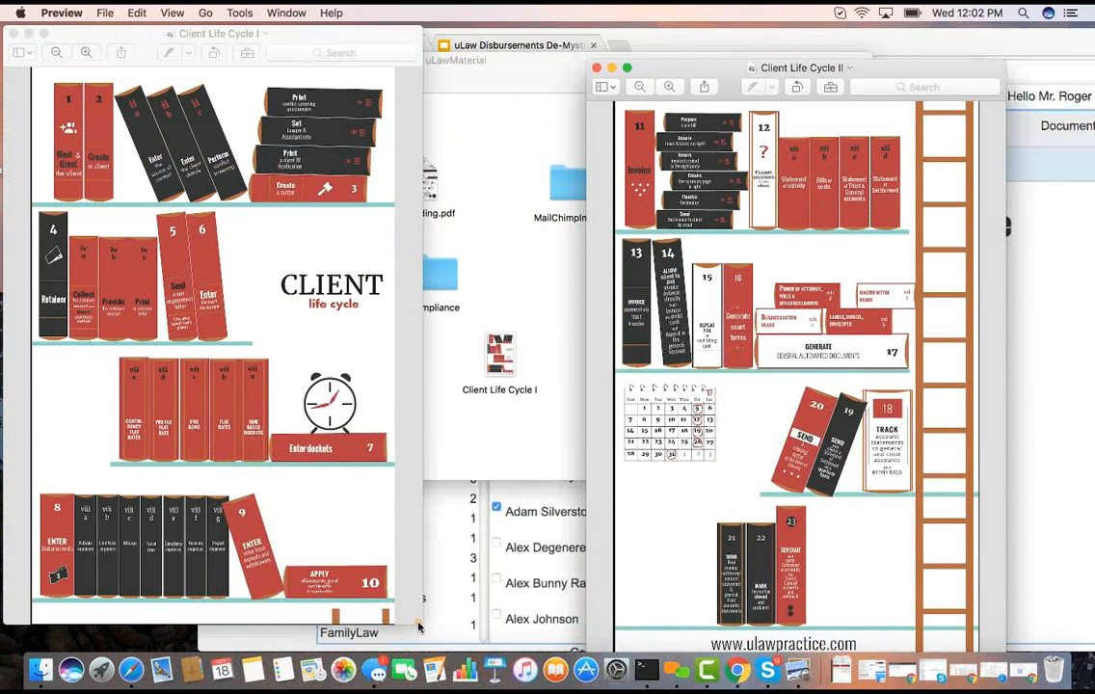
Display Client Life Cycle II at actual size and bring the Client Life Cycle I chart to the front
click(140, 17)
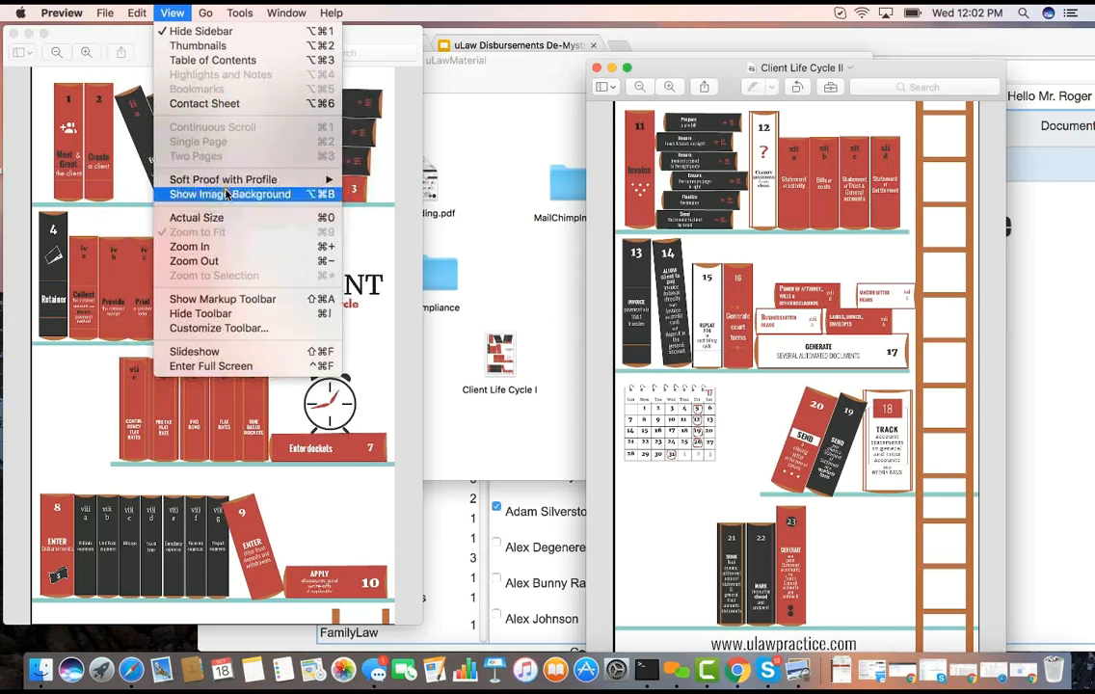
click(224, 220)
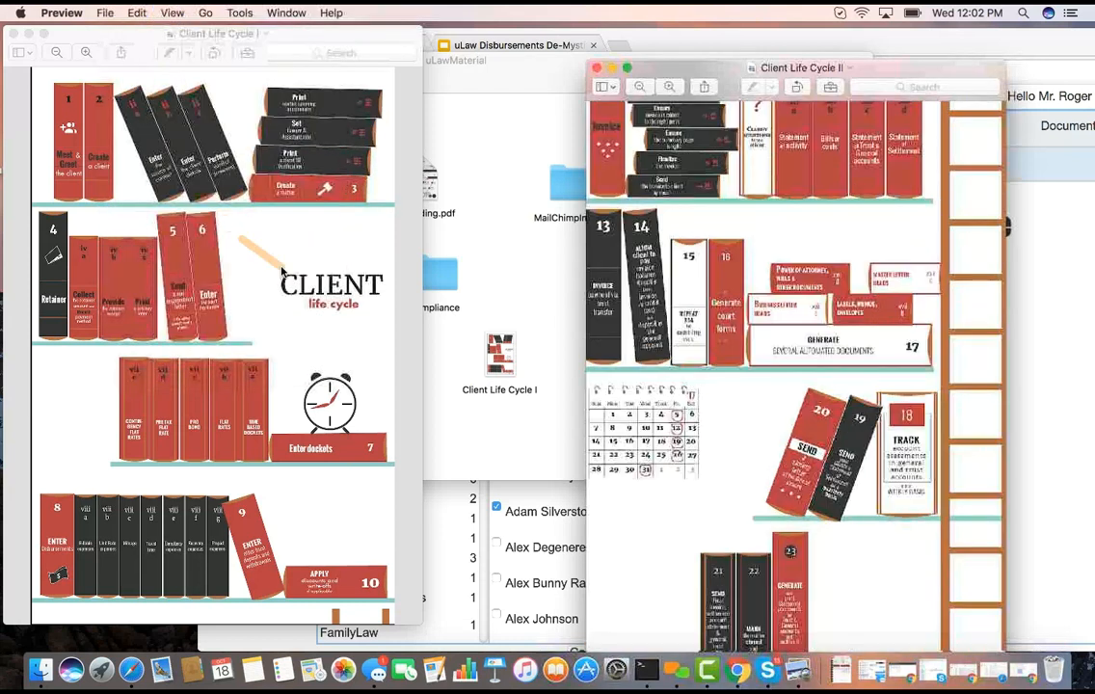
click(87, 35)
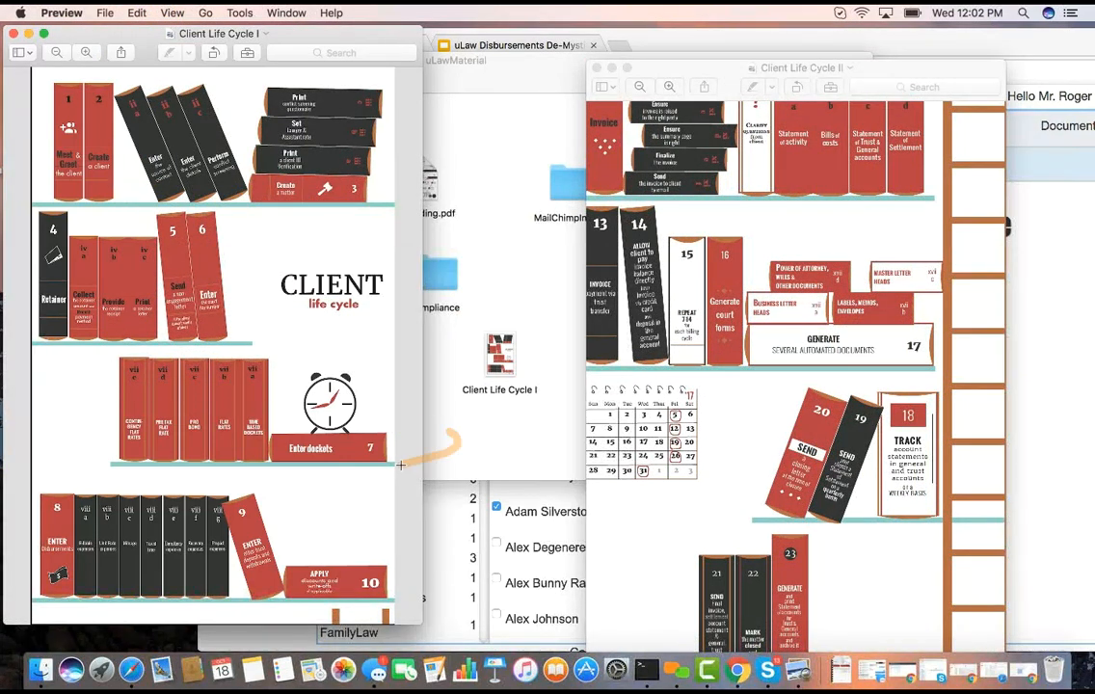
Back in uLaw, edit the new client's contact with company name "AD Campnay" and source of contact Web - Google
click(1057, 307)
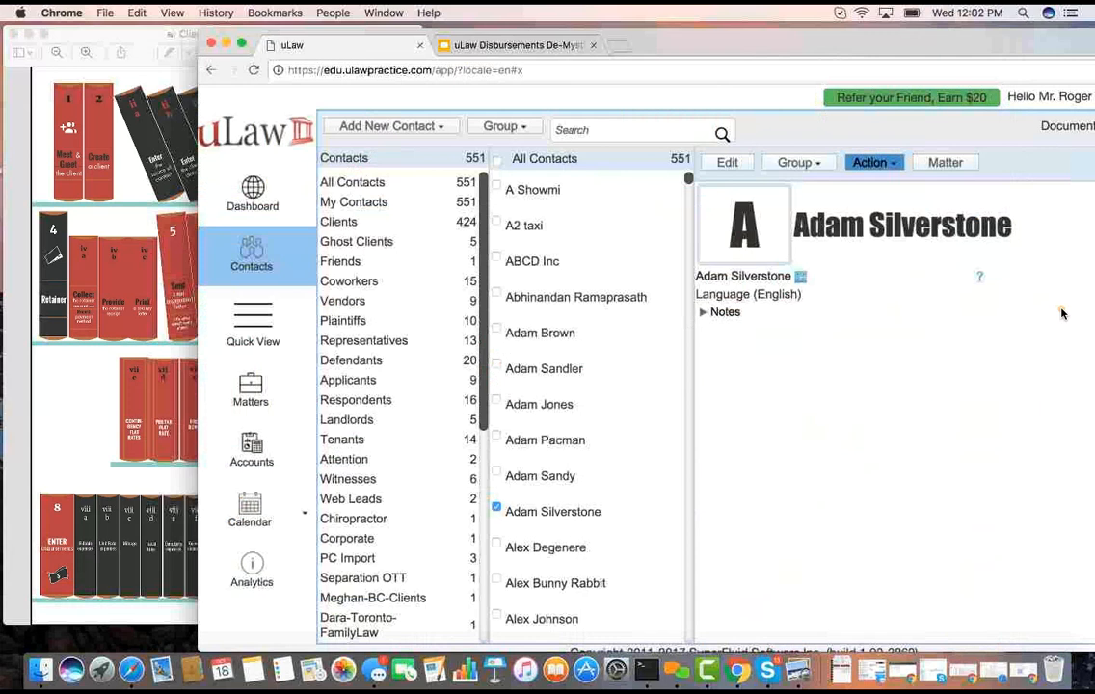
drag(773, 56, 638, 56)
click(595, 162)
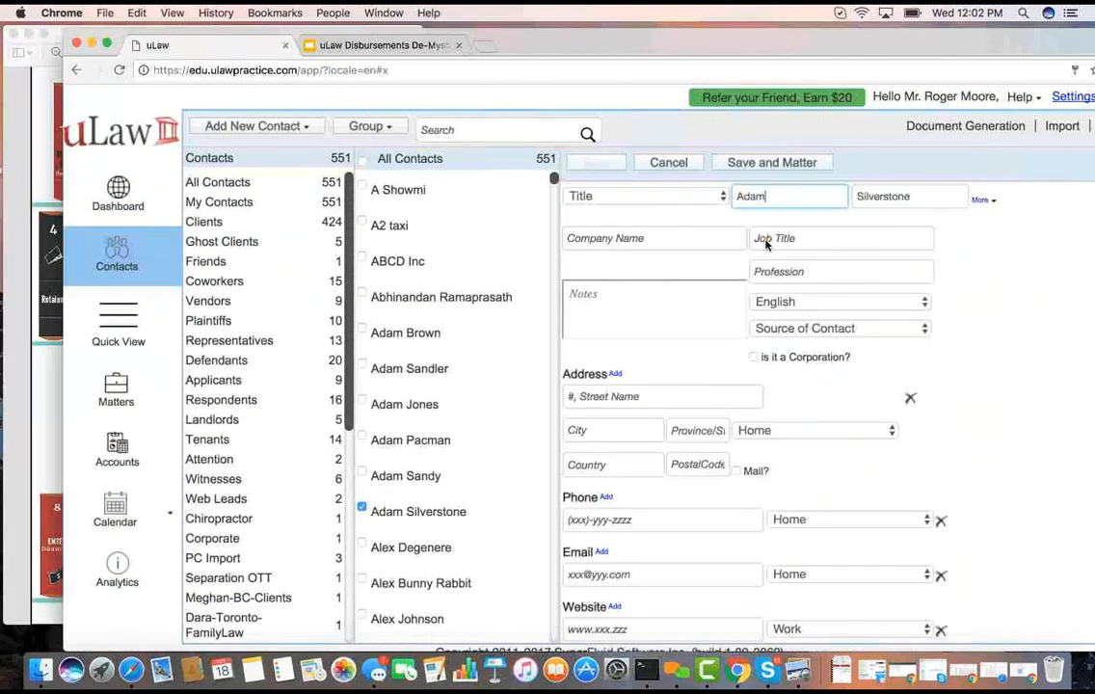
click(647, 240)
text(AD Campnay)
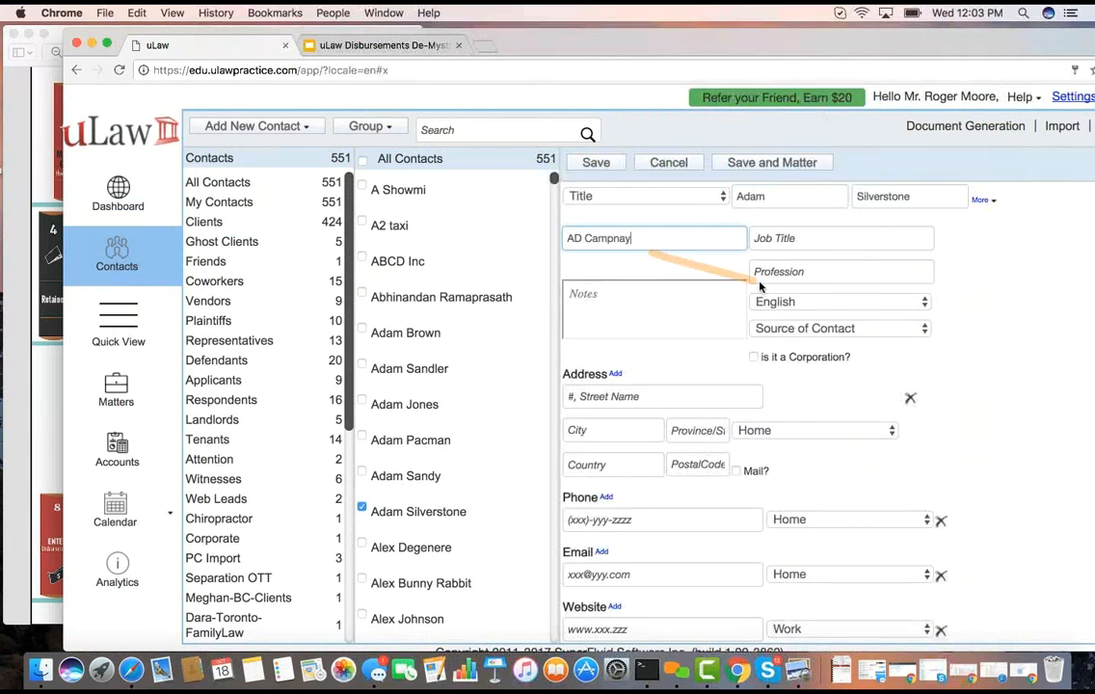
click(776, 329)
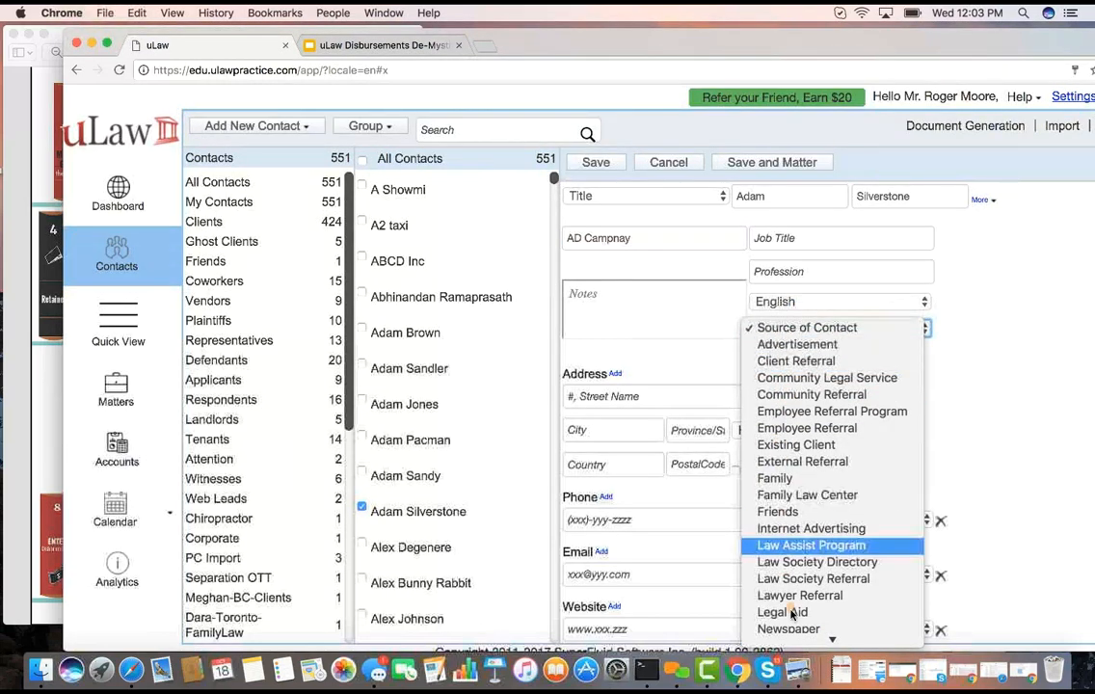
mouse_move(793, 639)
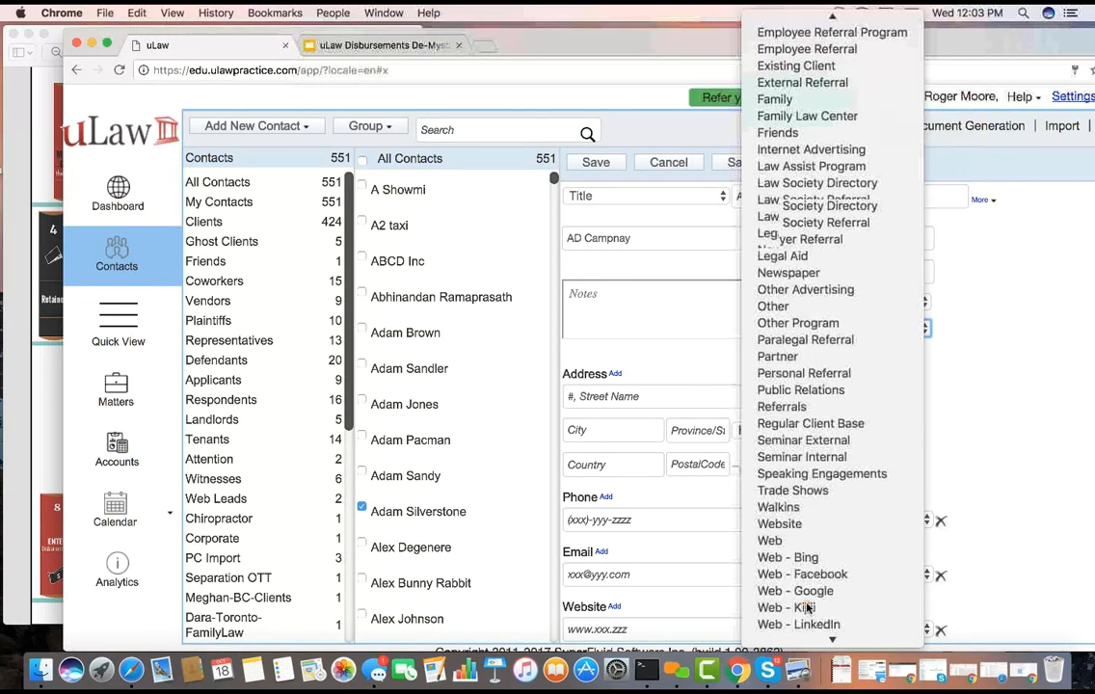
click(805, 570)
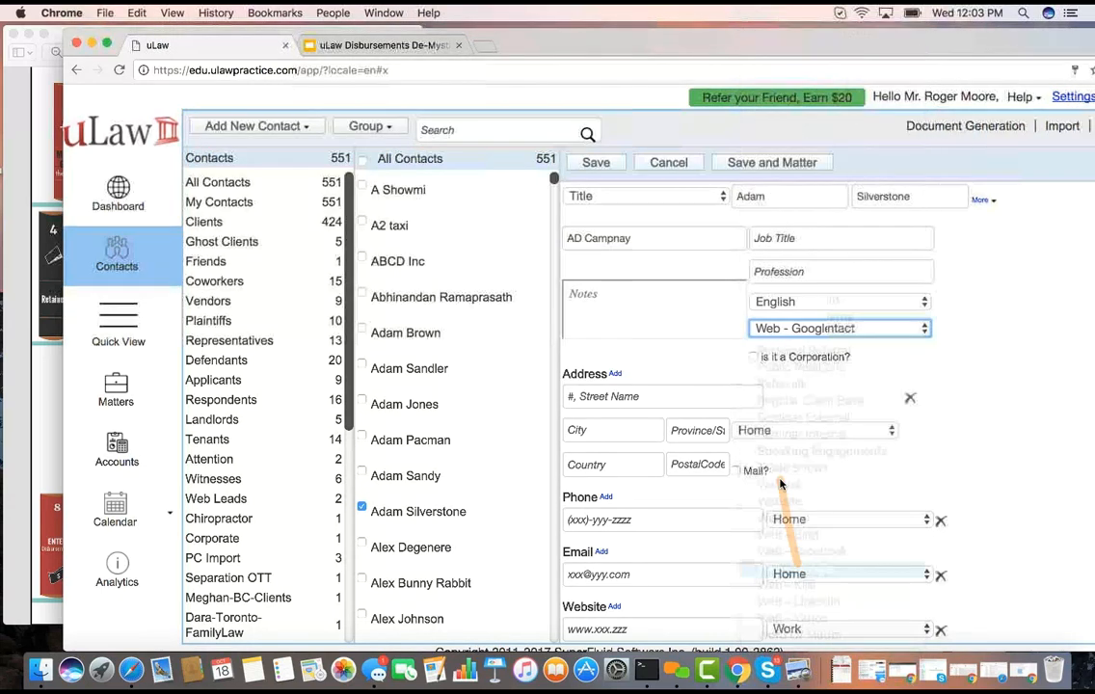
Fill in the client's street address, city, province and country, and set the address type to Work
click(620, 397)
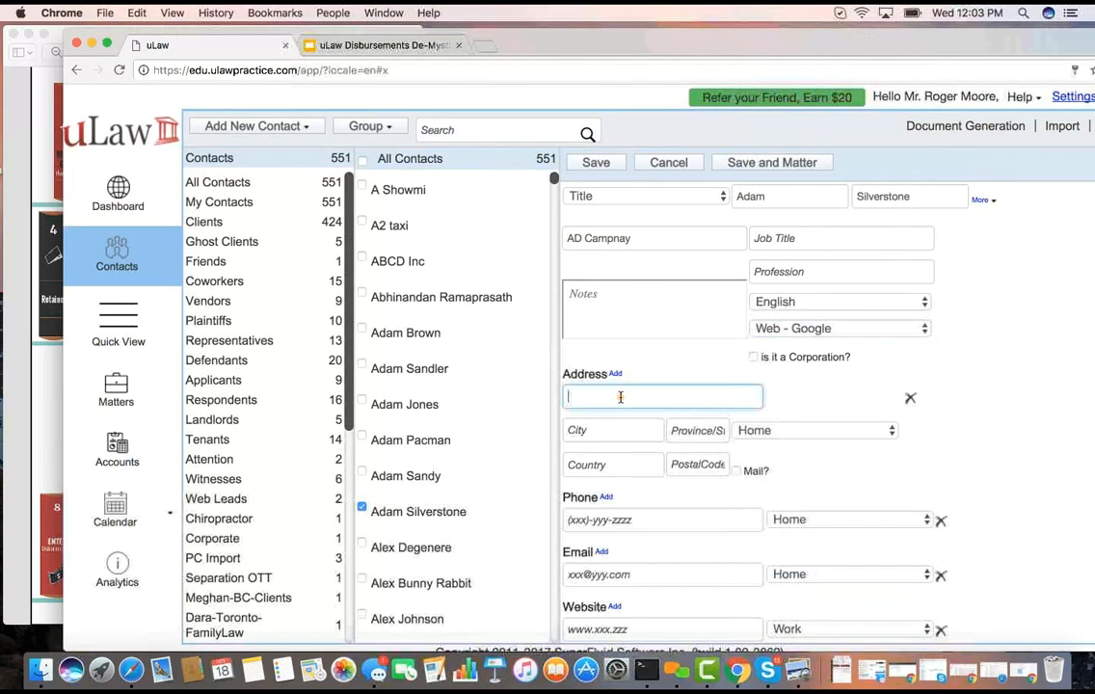
key(Tab)
text(Ottawa)
key(Tab)
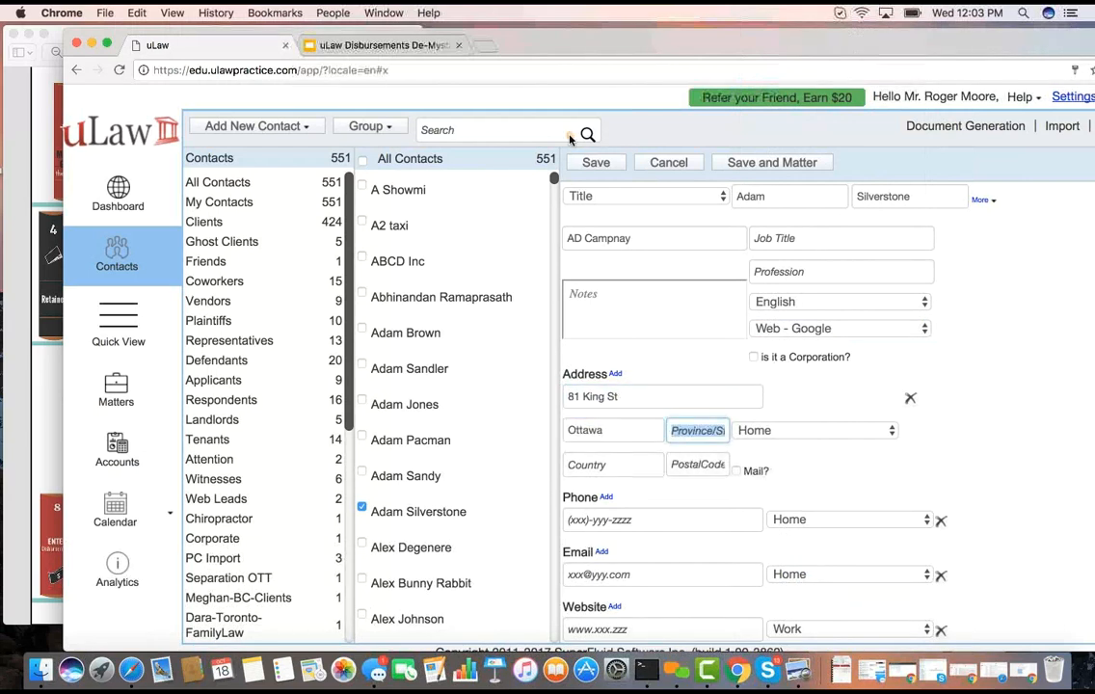
click(710, 430)
text(ON)
key(Tab)
key(w)
key(Tab)
text(ca)
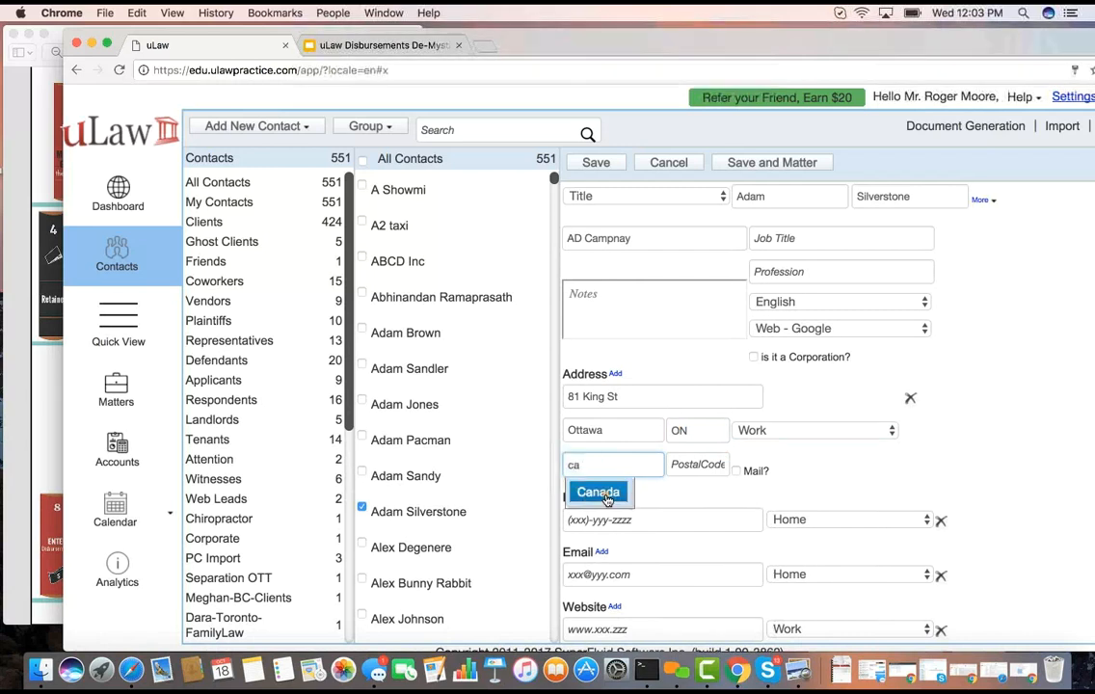
click(603, 493)
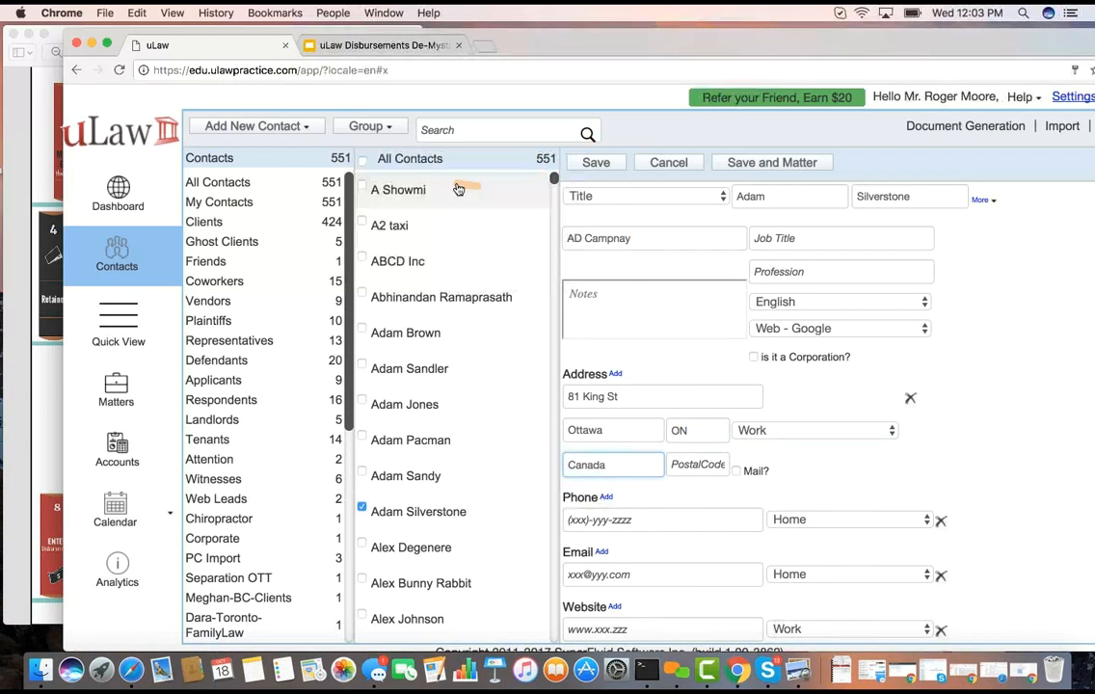
Consult the Client Life Cycle I chart in Preview, return to uLaw and save the edited client contact
click(58, 36)
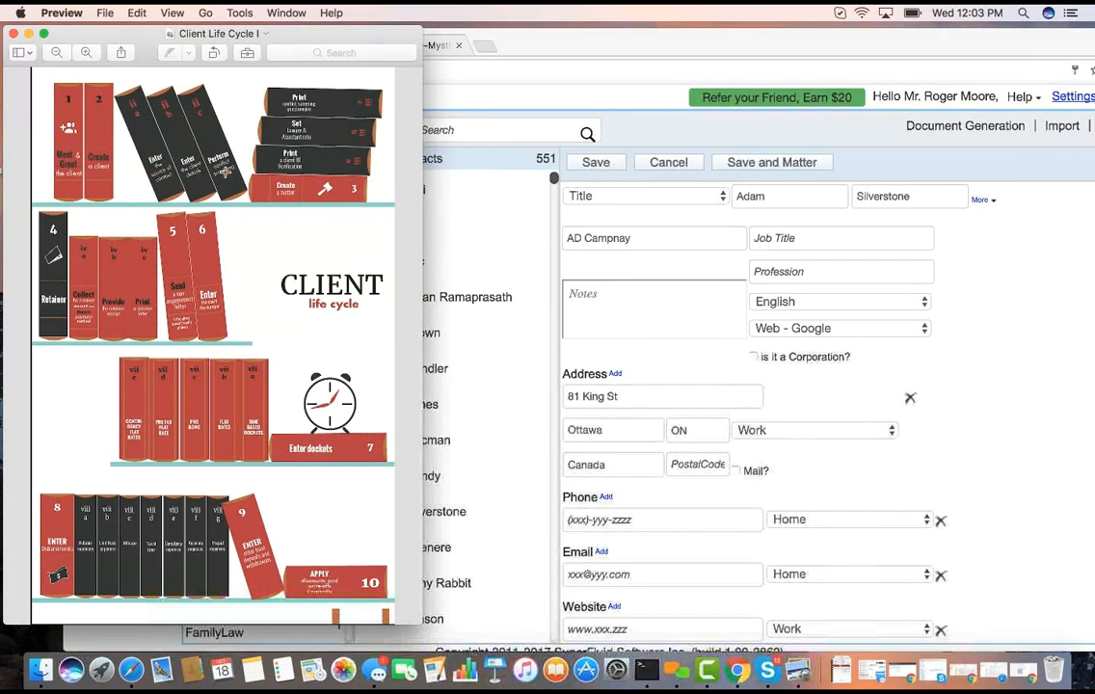
click(605, 165)
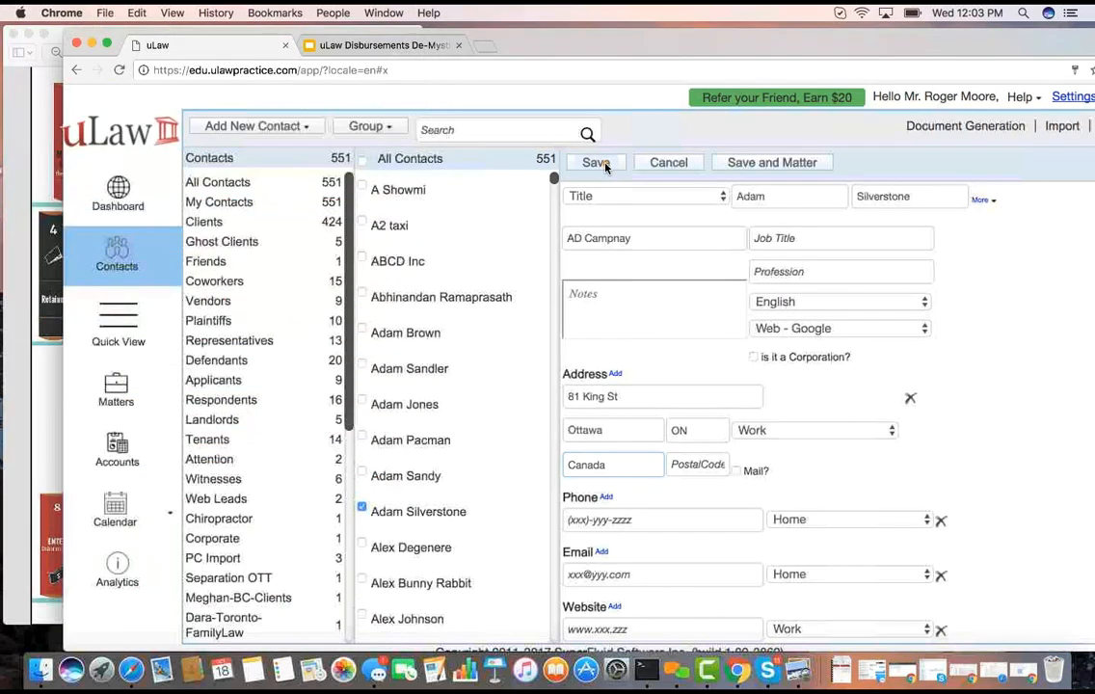
click(595, 163)
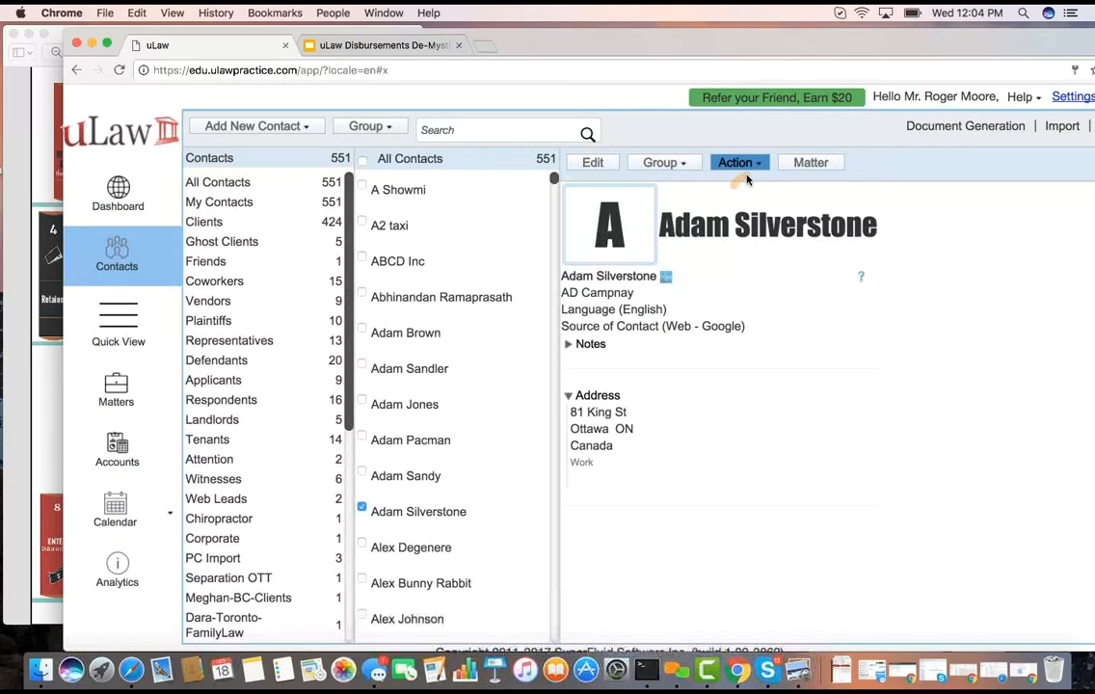
Generate the Conflict Screening report for the client and open the downloaded PDF
click(743, 162)
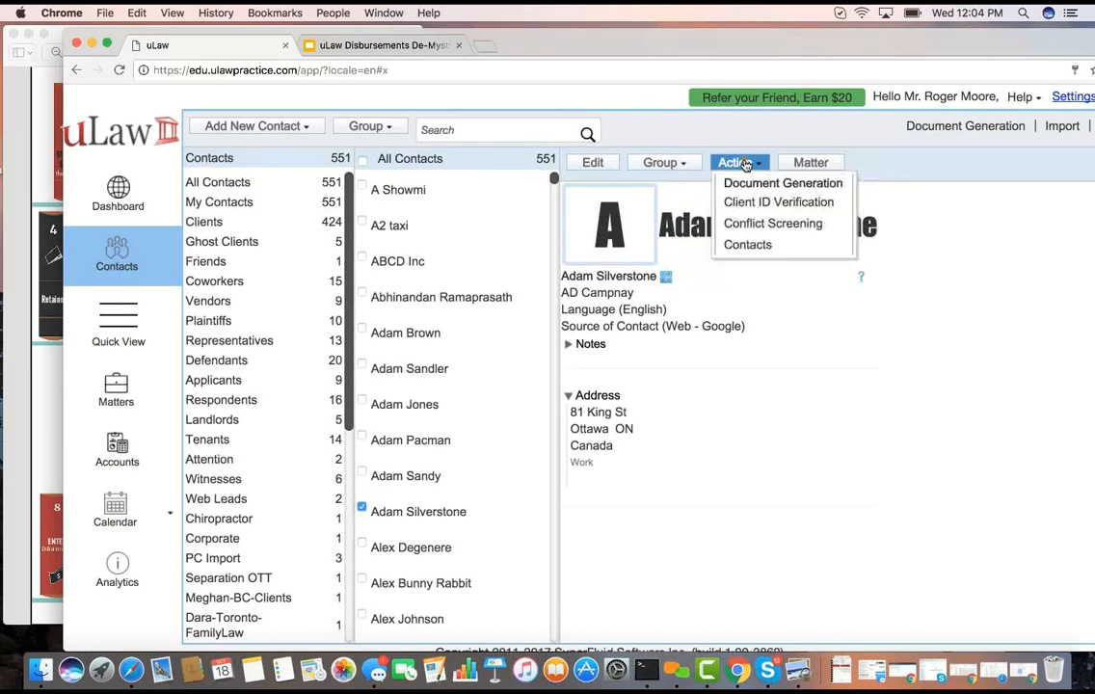
click(762, 224)
click(626, 265)
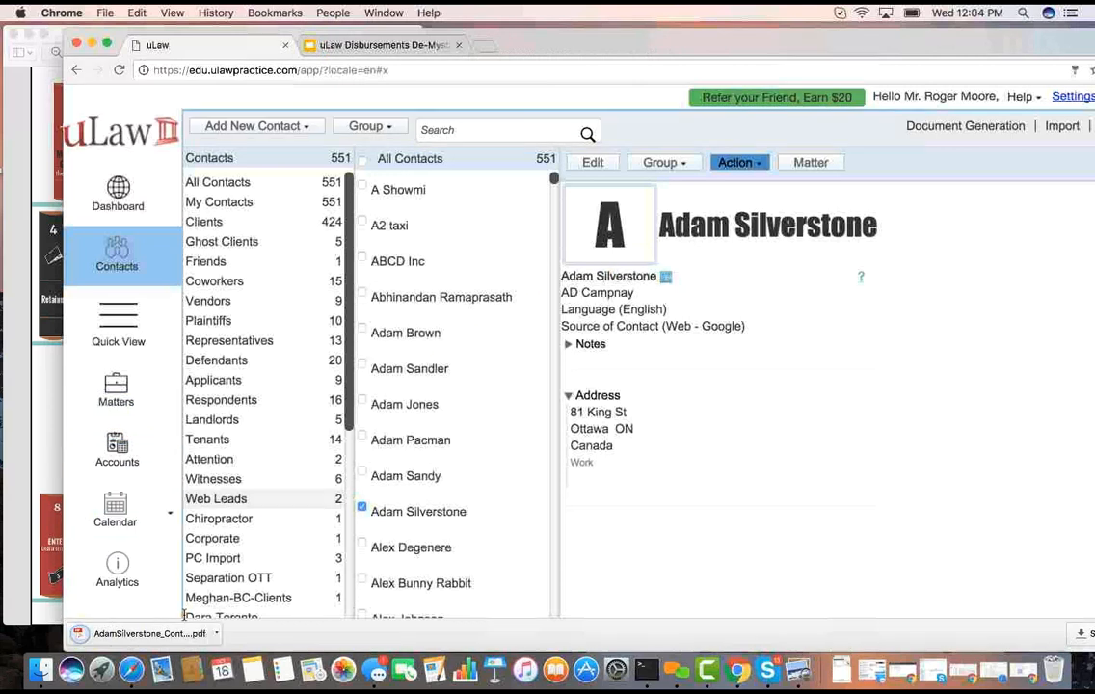
click(149, 634)
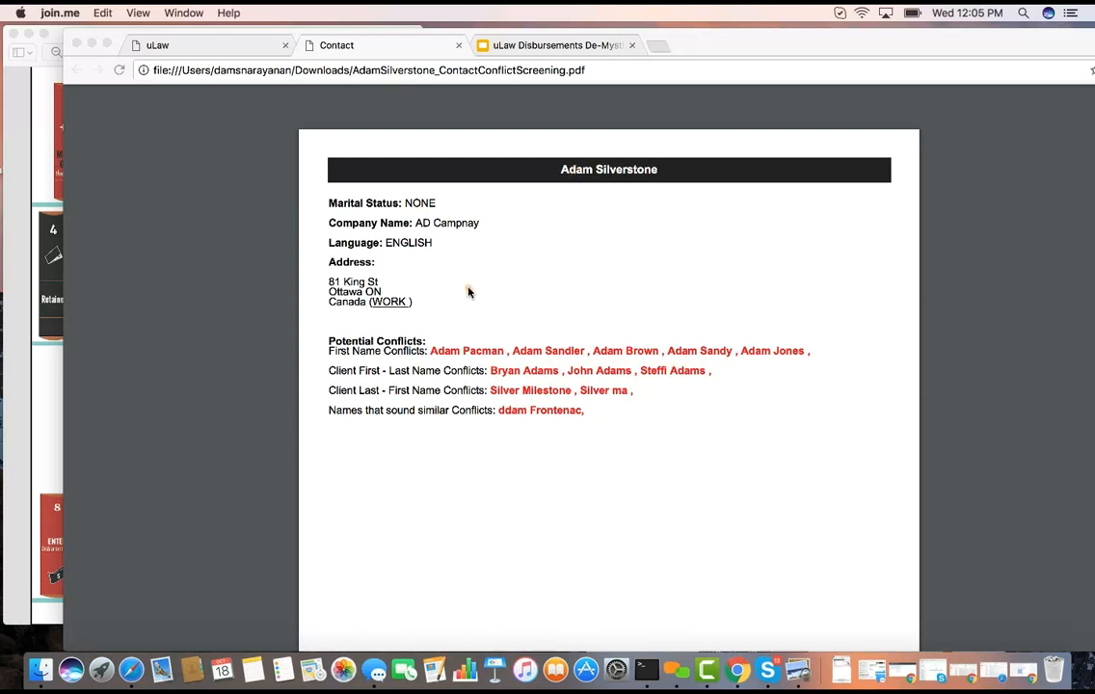
Widen the Client Life Cycle I window in Preview to review the chart, and return to the browser
click(57, 31)
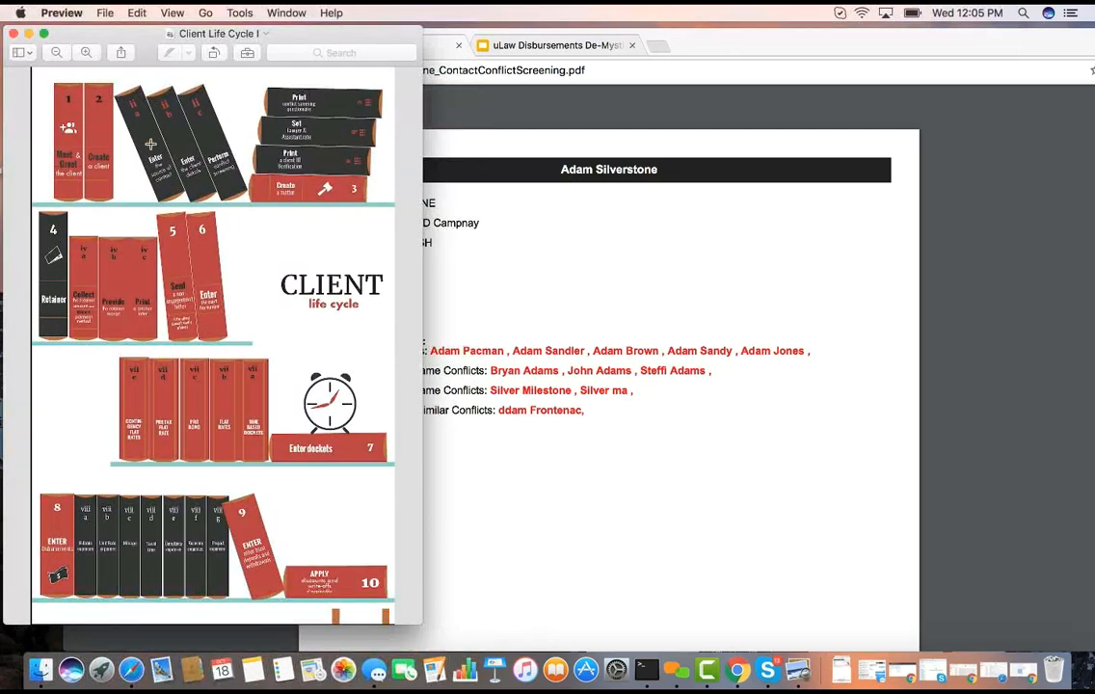
drag(422, 299, 726, 325)
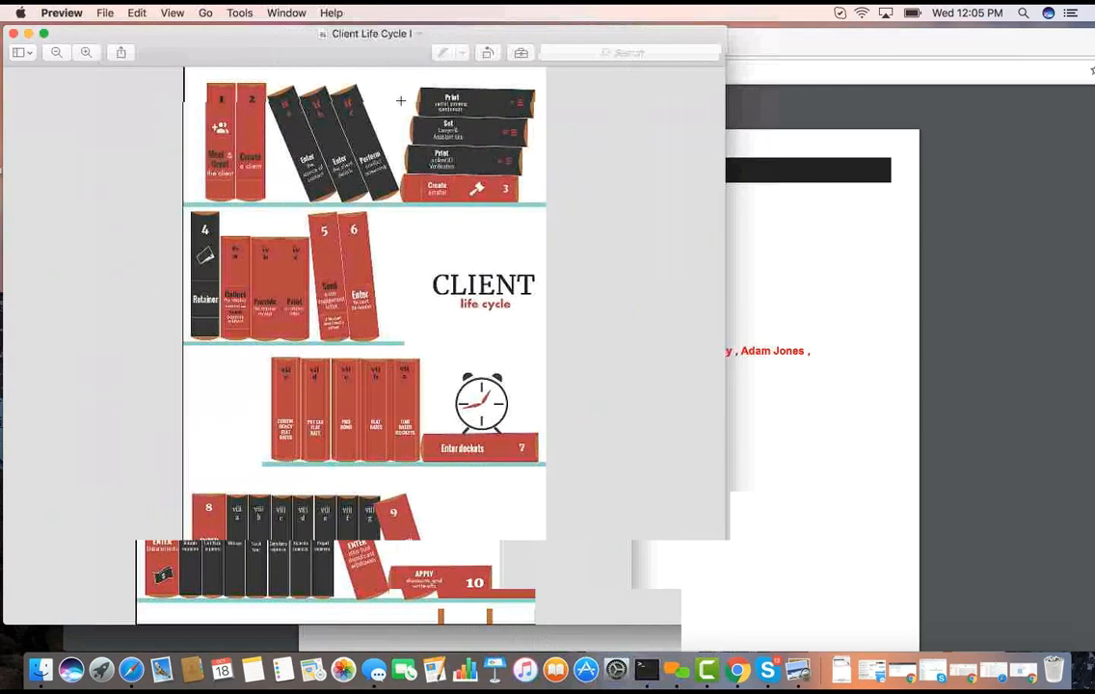
click(853, 42)
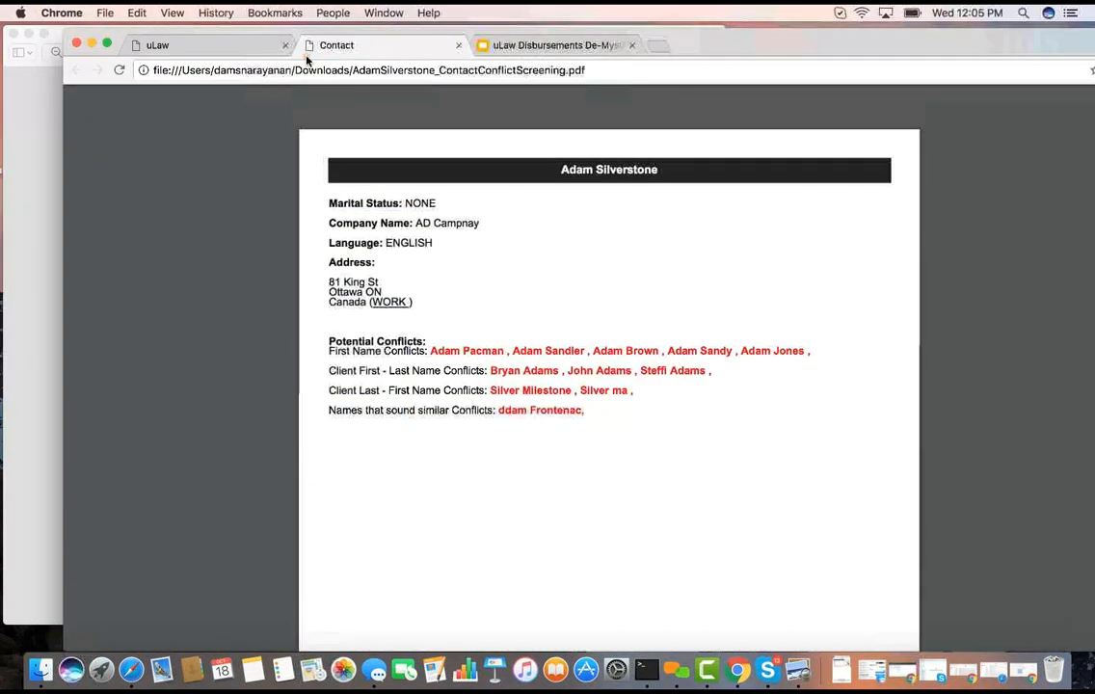
Start a new matter from the client's contact in uLaw, consulting the Client Life Cycle I chart before returning to the form
click(239, 45)
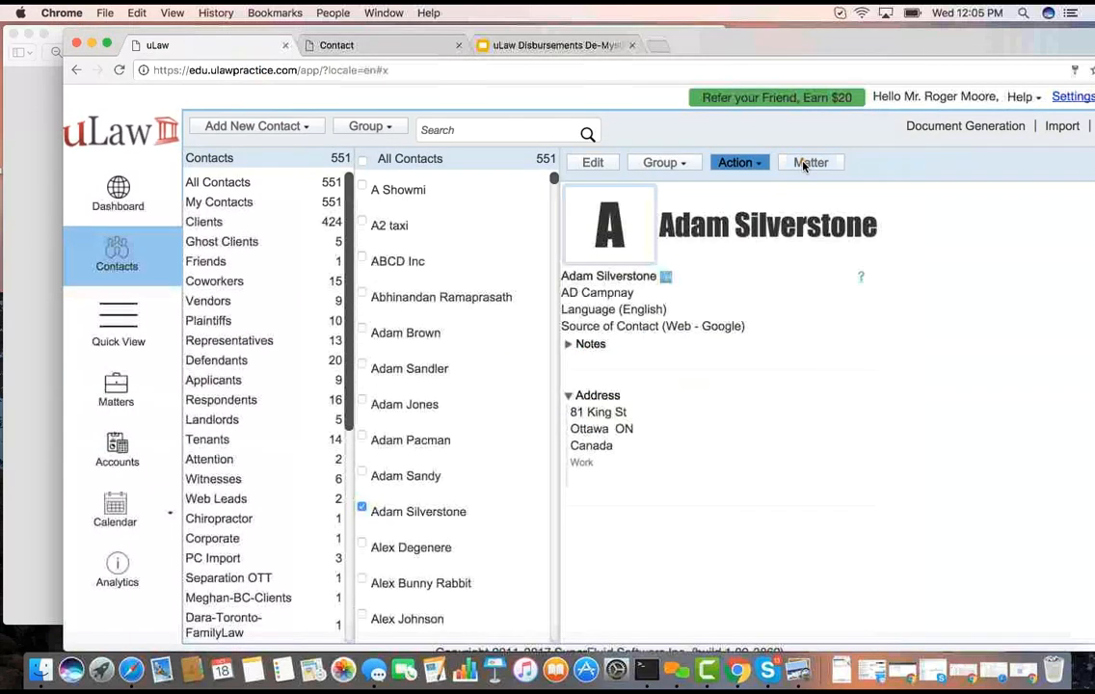
click(809, 163)
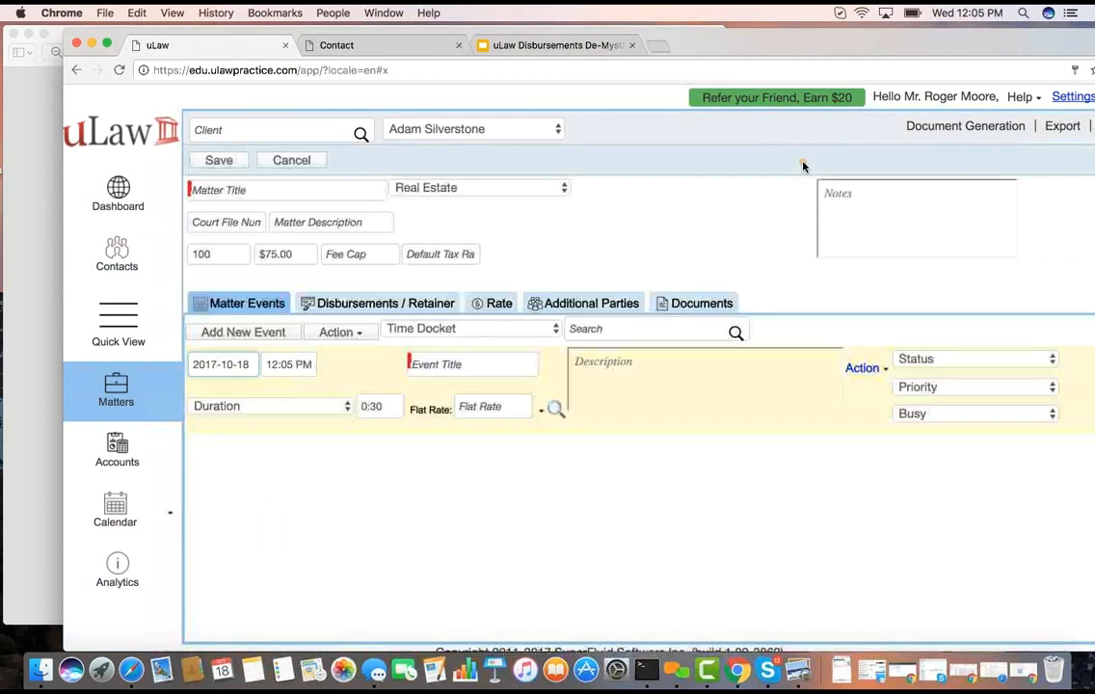
click(55, 34)
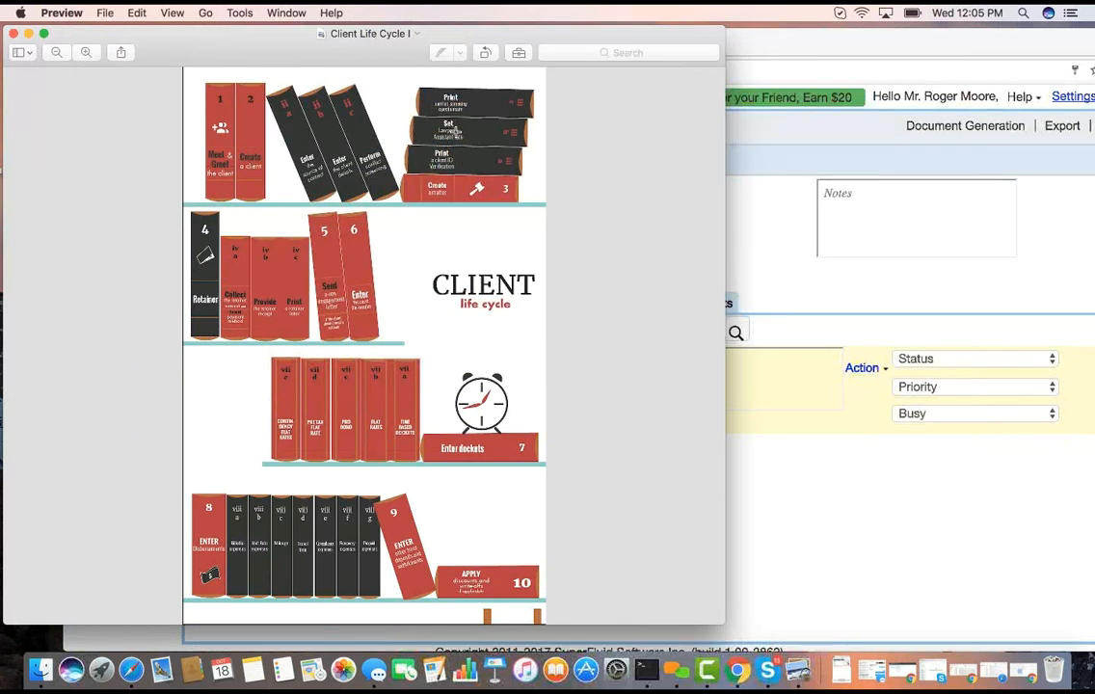
click(798, 62)
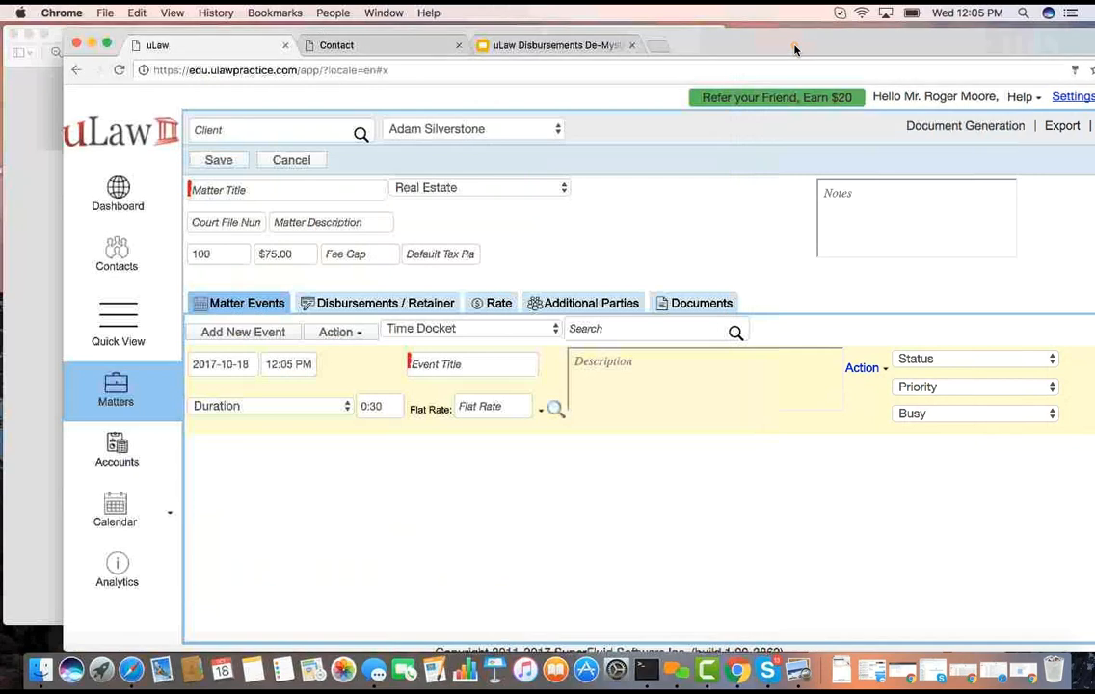
Title the new matter with the two parties' first names and set its area of law to Small Claims
click(273, 190)
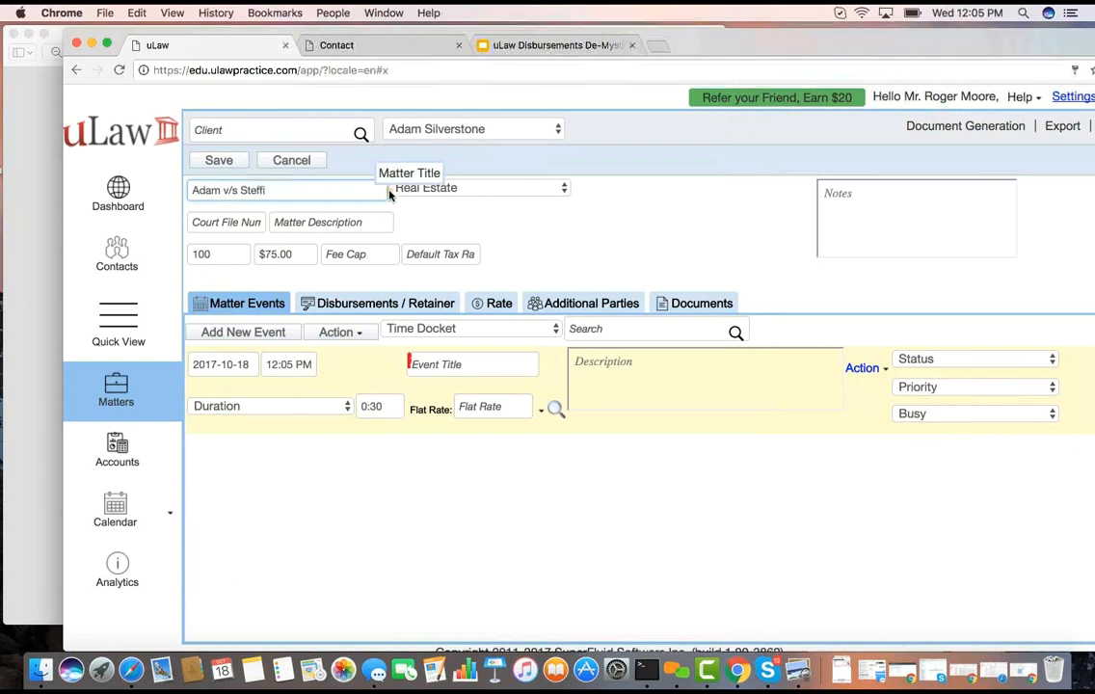
click(414, 188)
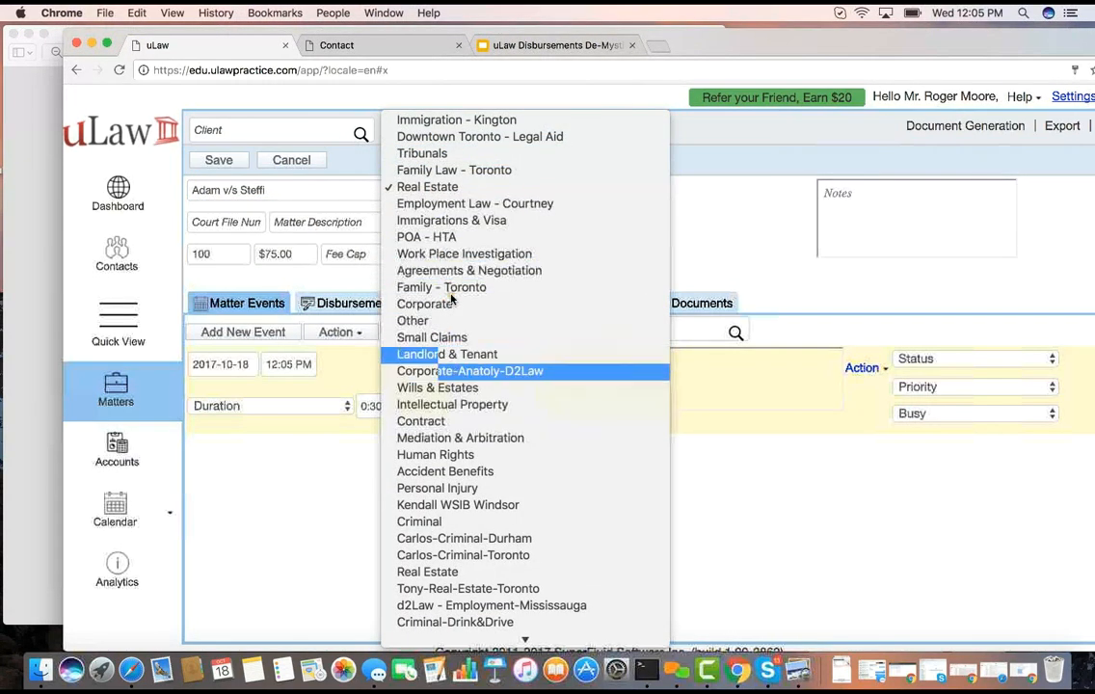
click(439, 339)
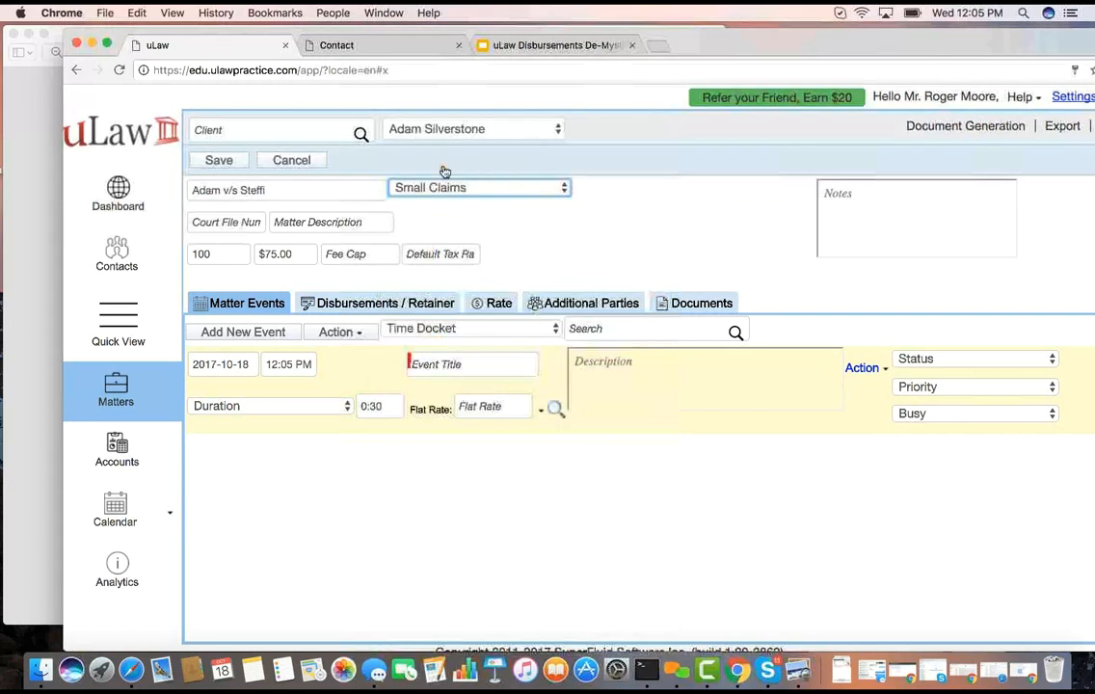
Set the matter's lawyer rate to $200.00, enter the court file number and save the matter
click(206, 255)
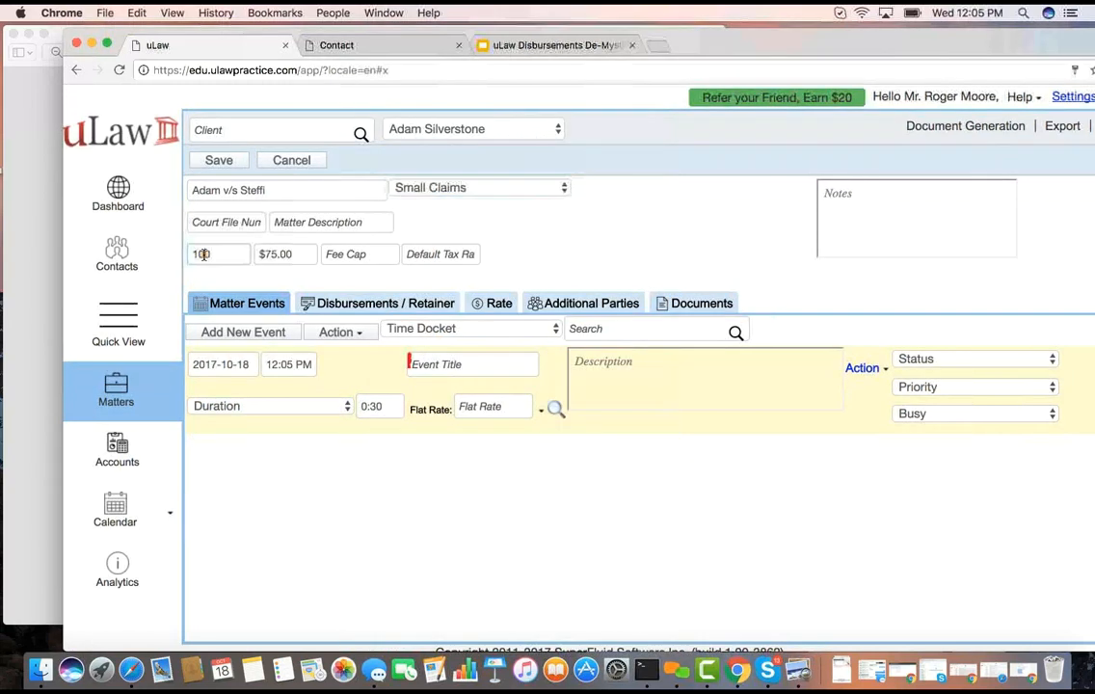
text(200)
click(215, 278)
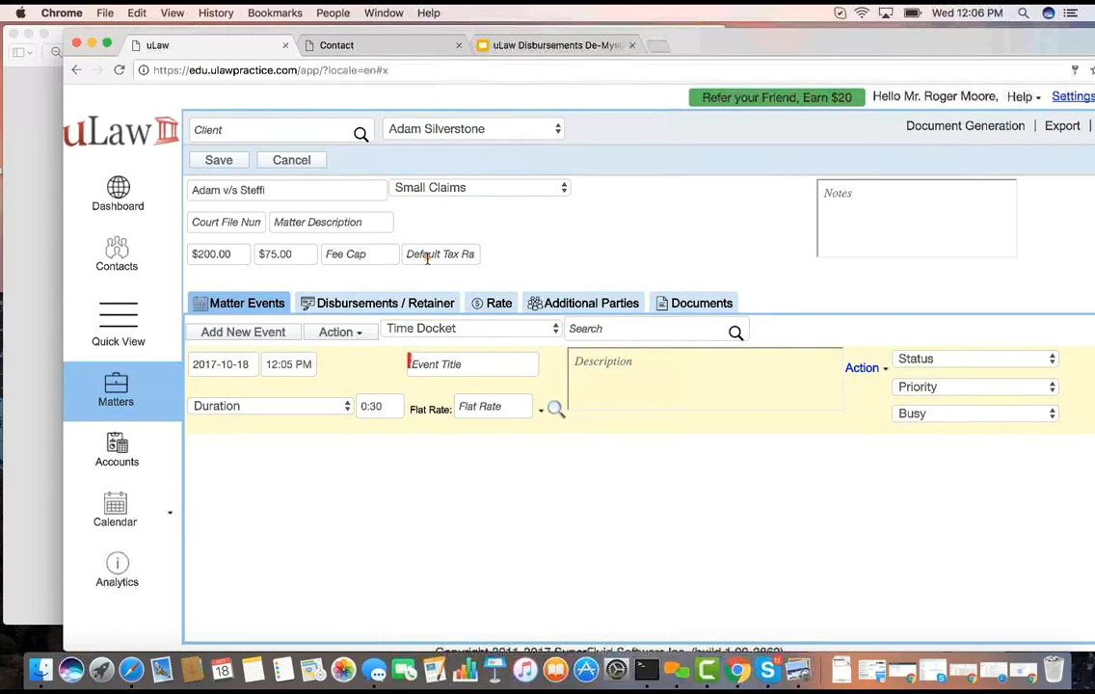
click(208, 223)
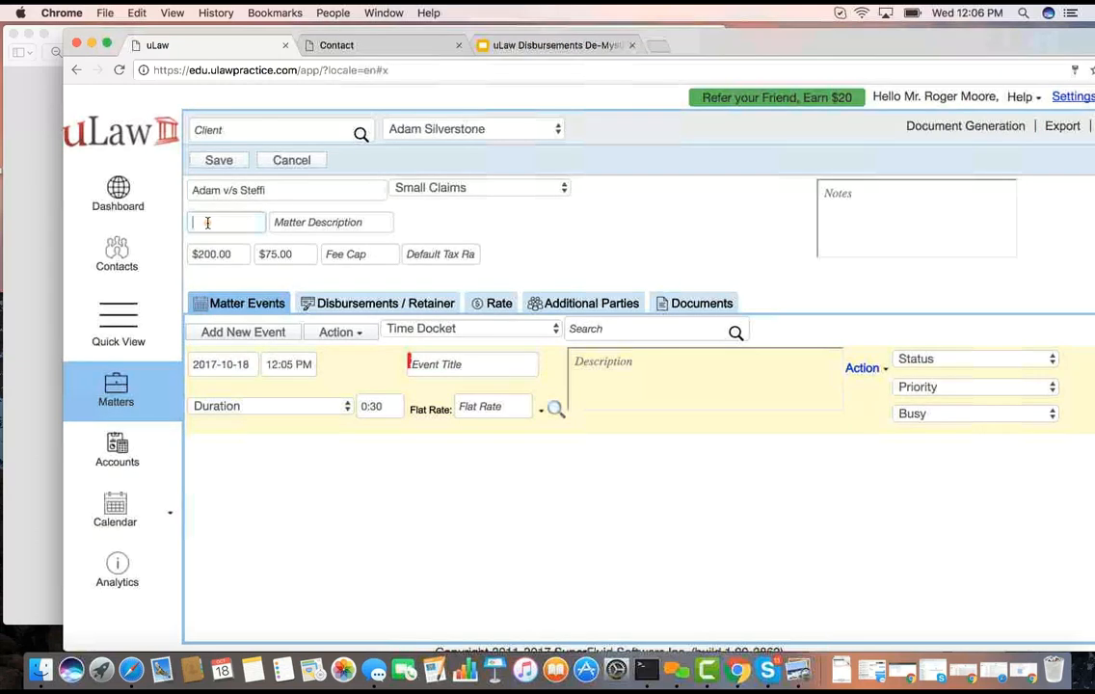
click(218, 160)
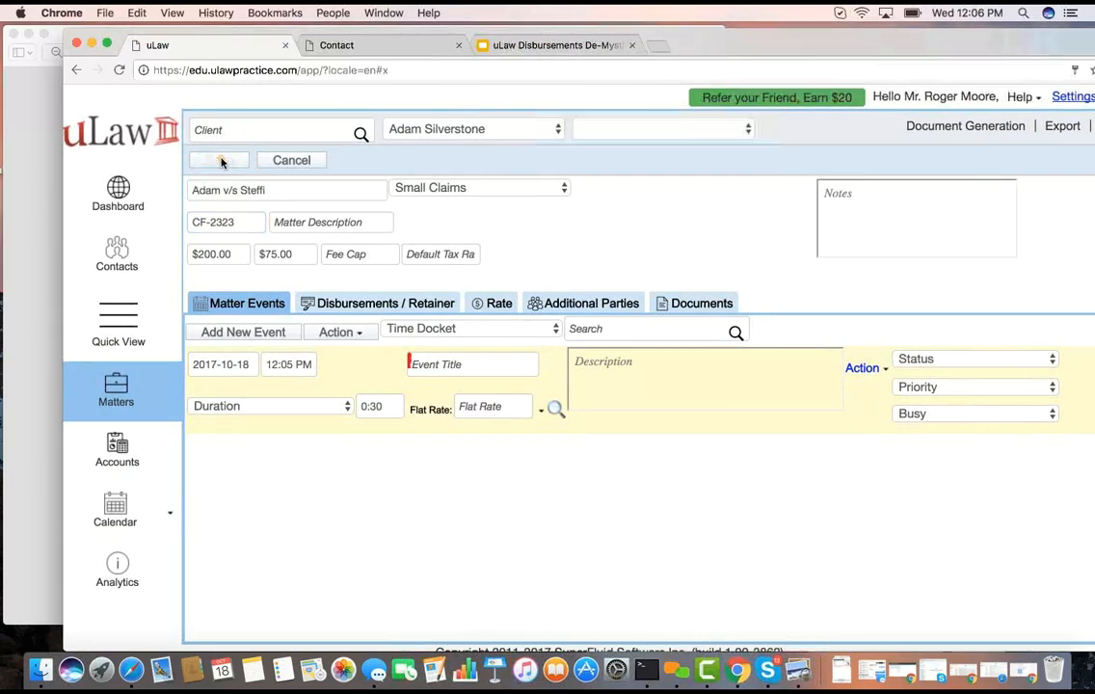
Consult the Client Life Cycle I chart in Preview, return to uLaw and view the status options for marking the matter
click(58, 36)
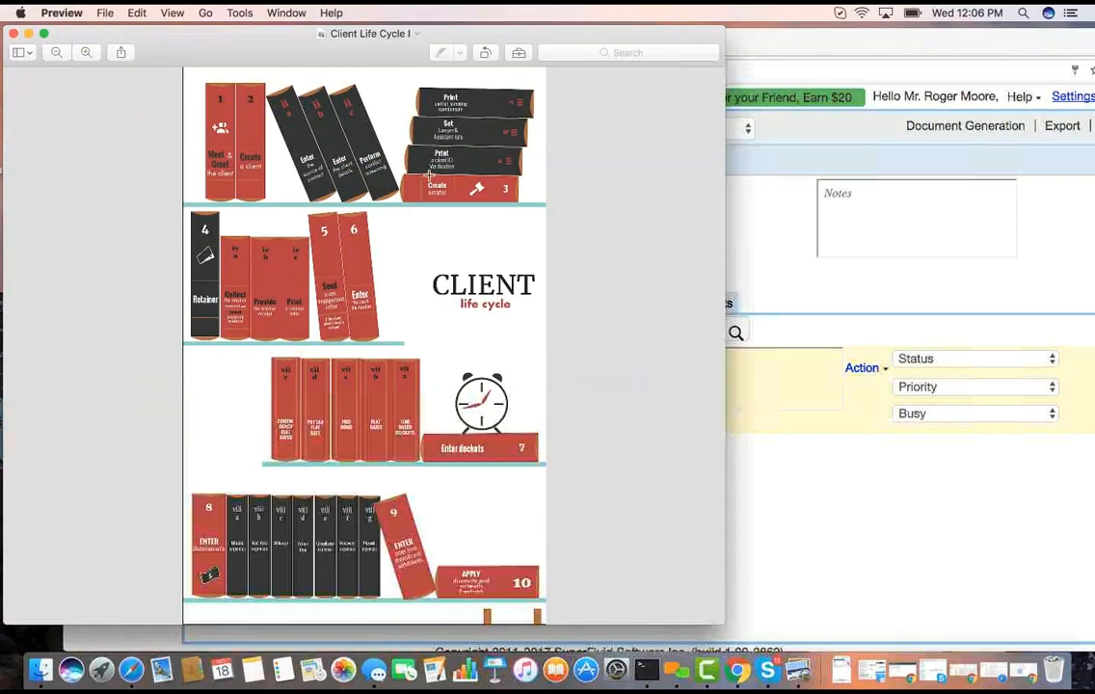
click(789, 159)
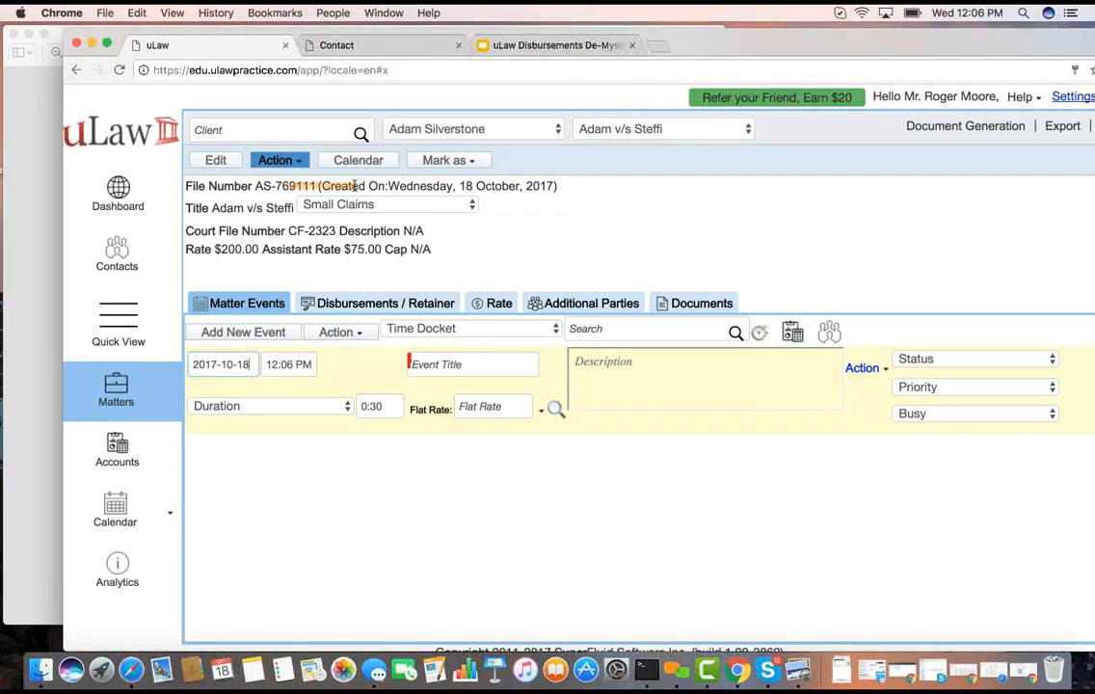
click(470, 160)
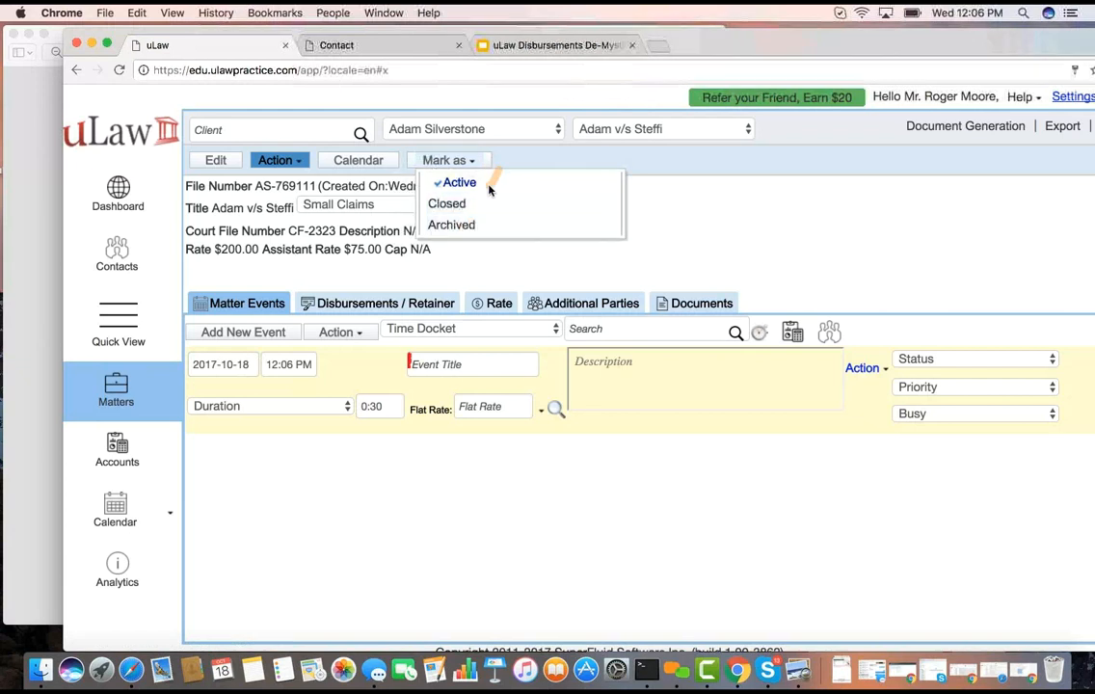
click(540, 160)
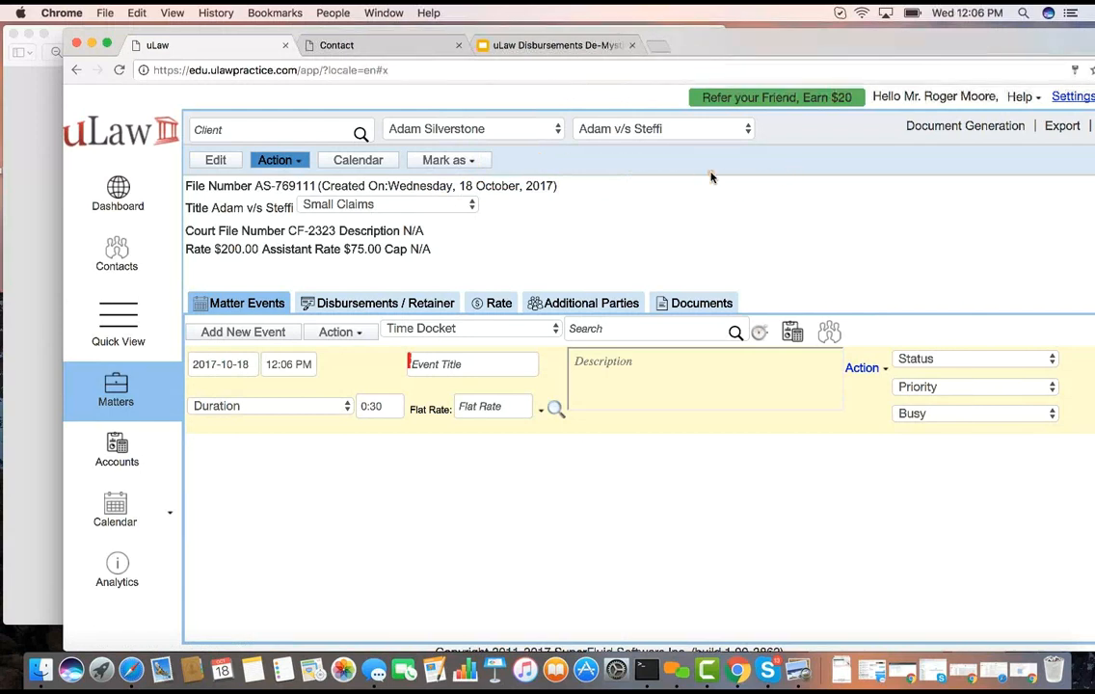
Generate the Client ID Verification document for the matter, dated 2017-10-18, and open the downloaded PDF
click(962, 131)
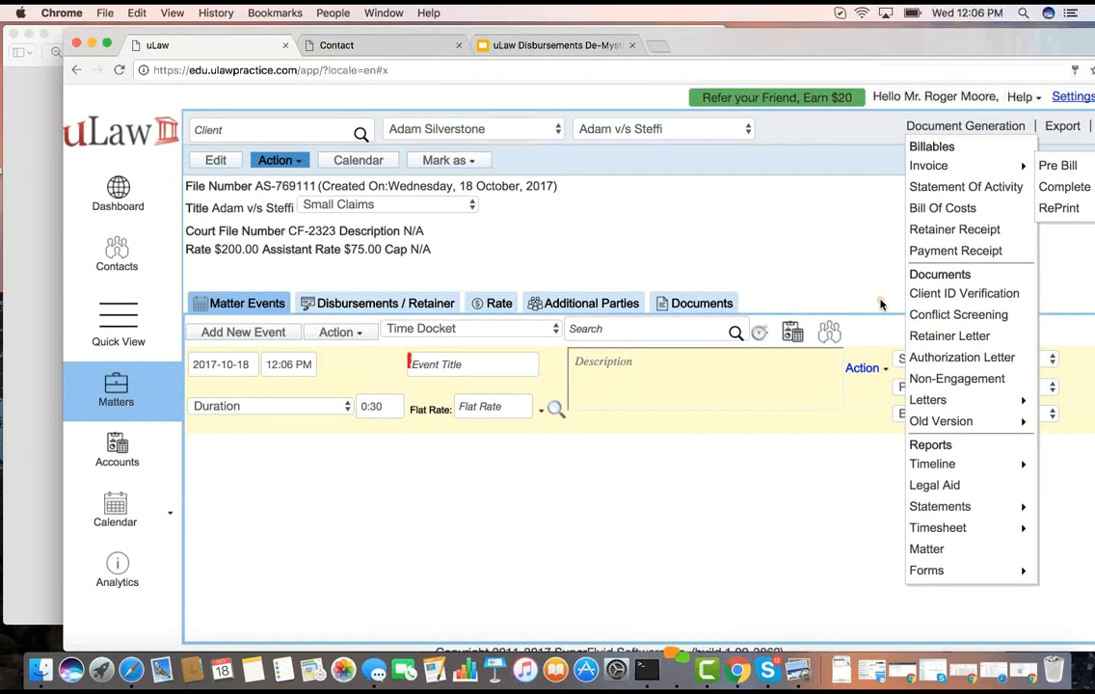
drag(610, 213, 624, 220)
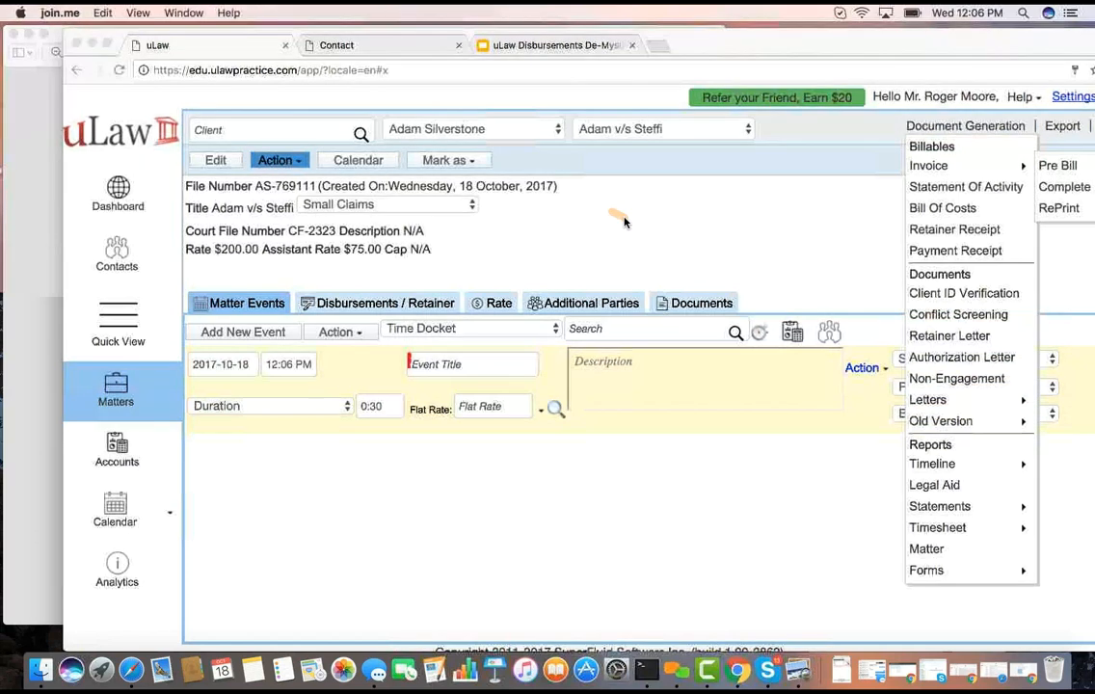
click(954, 296)
click(939, 293)
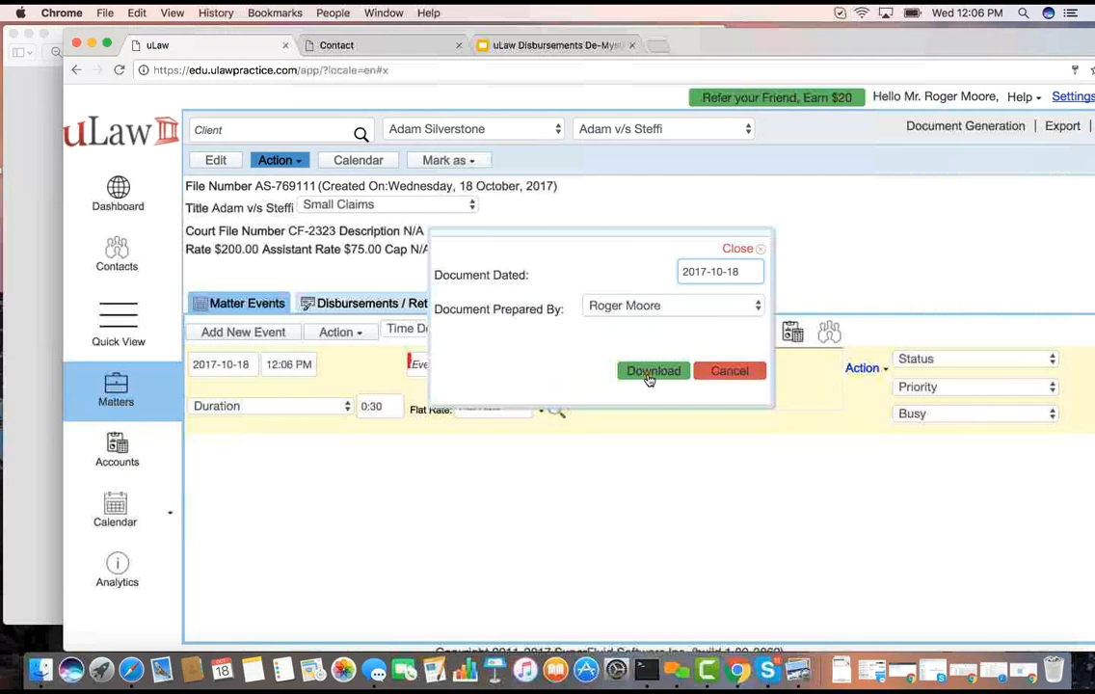
click(651, 372)
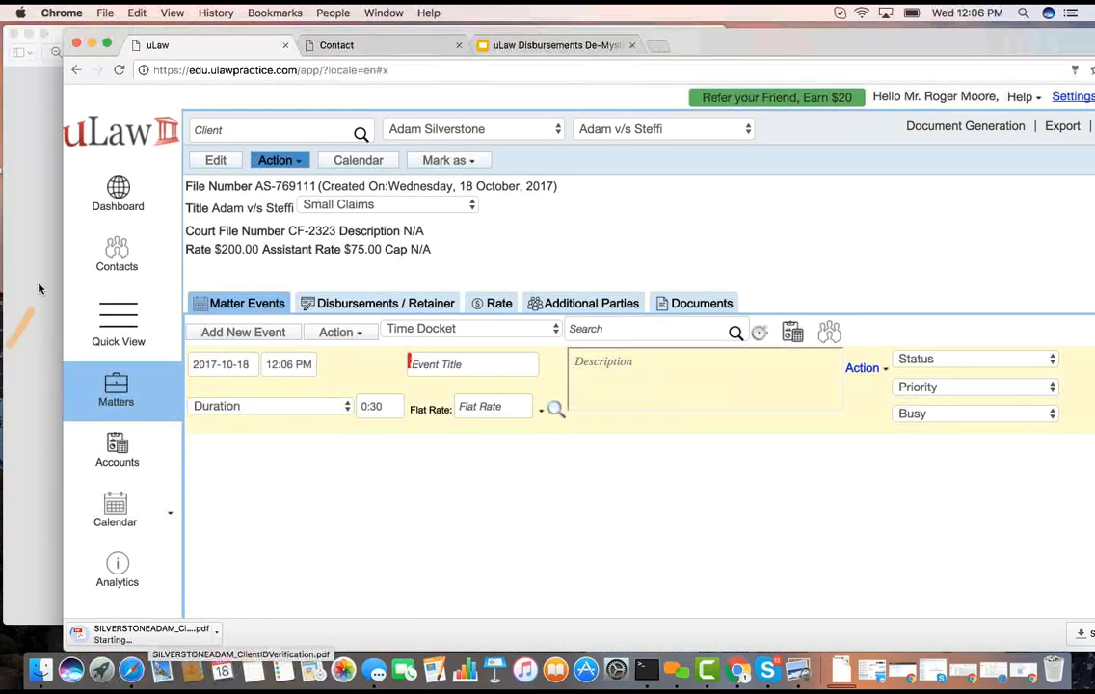
click(174, 634)
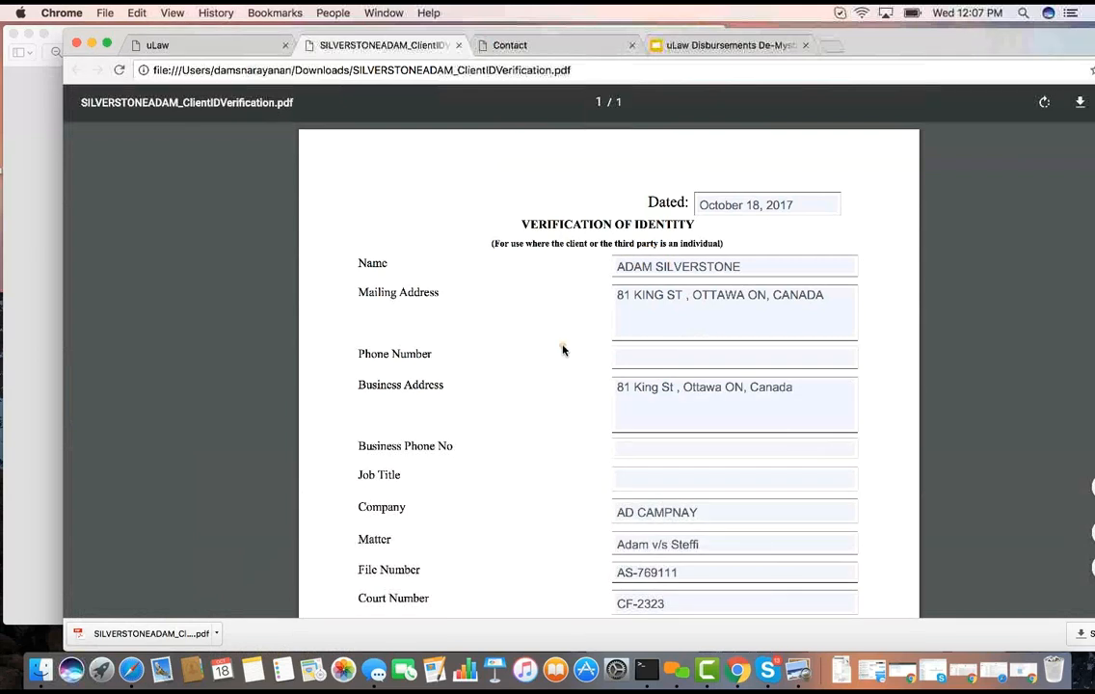
Review the Verification of Identity form and mark Driver's Licence as the original document reviewed
scroll(564, 349, down, 5)
scroll(564, 349, up, 4)
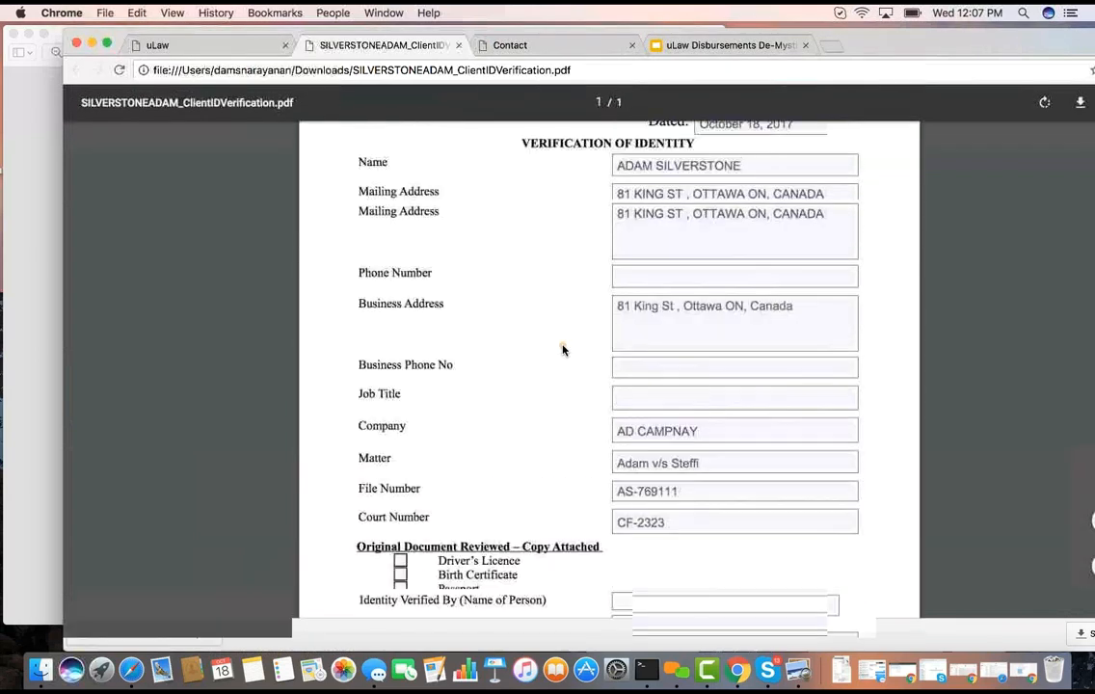
scroll(564, 350, up, 2)
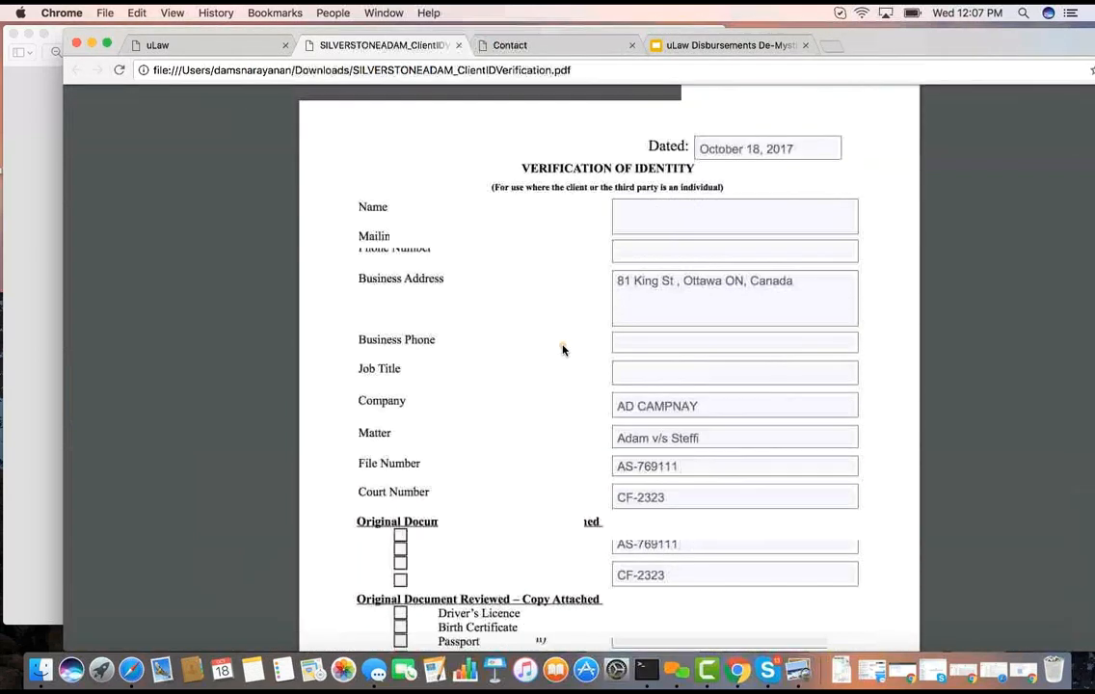
scroll(564, 350, down, 2)
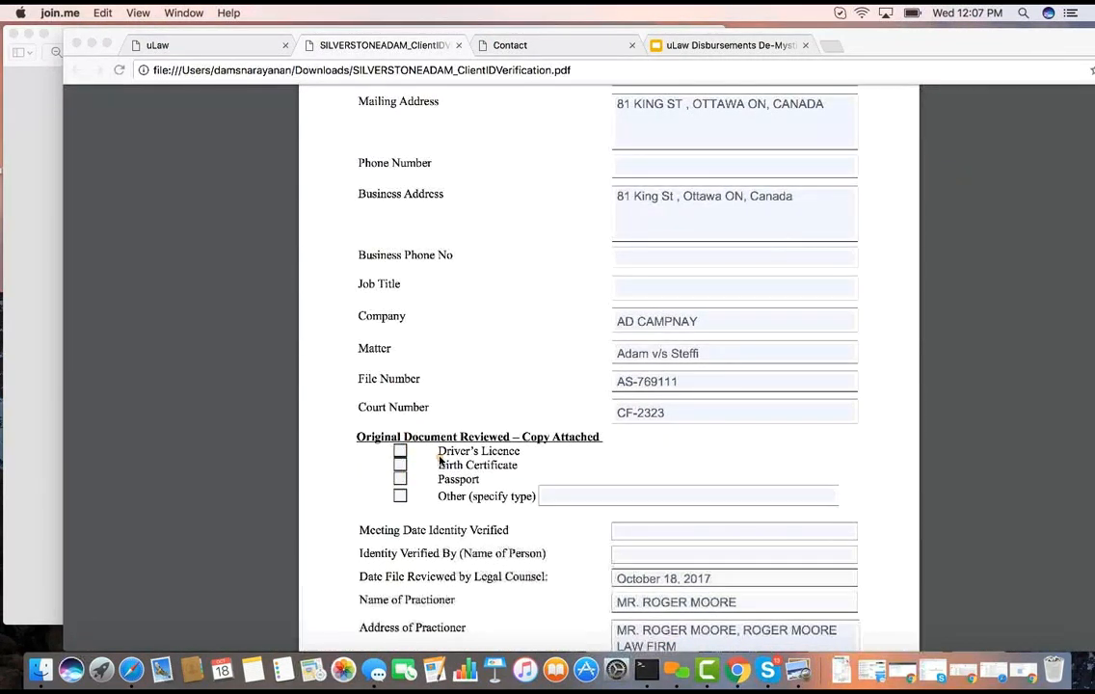
click(398, 460)
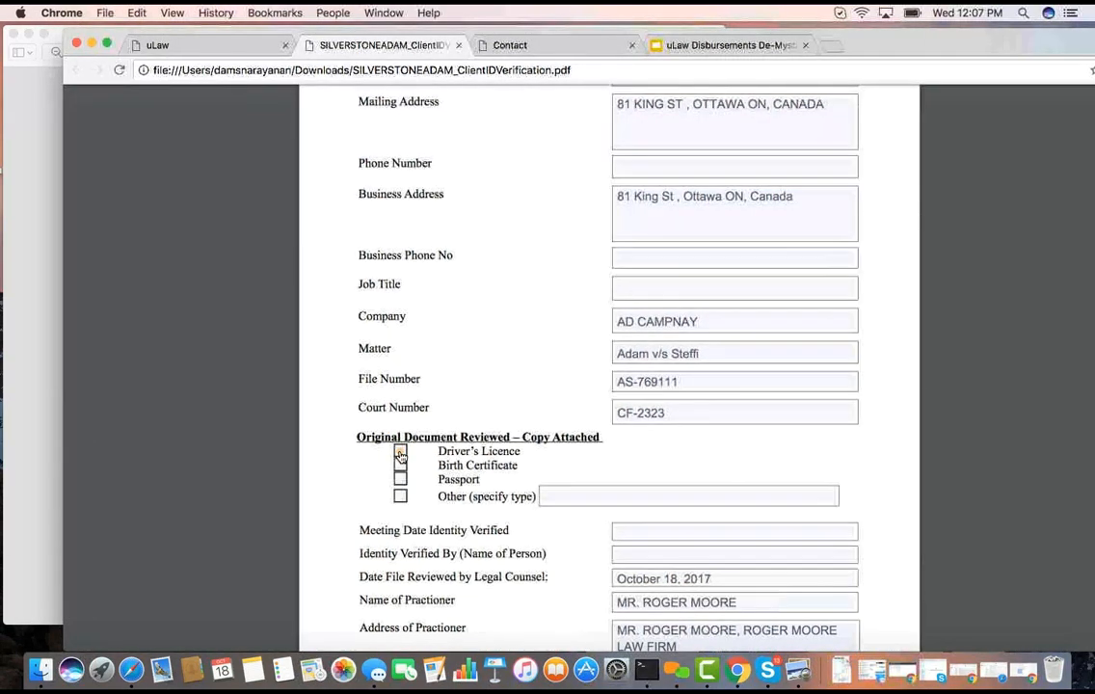
click(399, 452)
scroll(489, 435, up, 3)
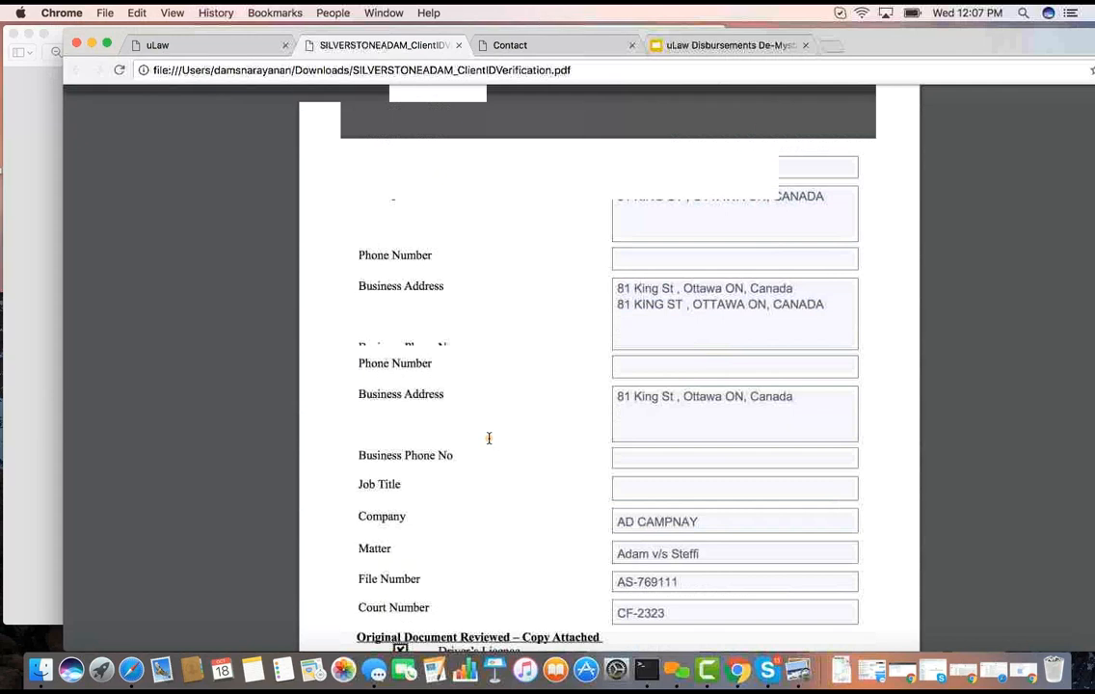
scroll(488, 438, down, 5)
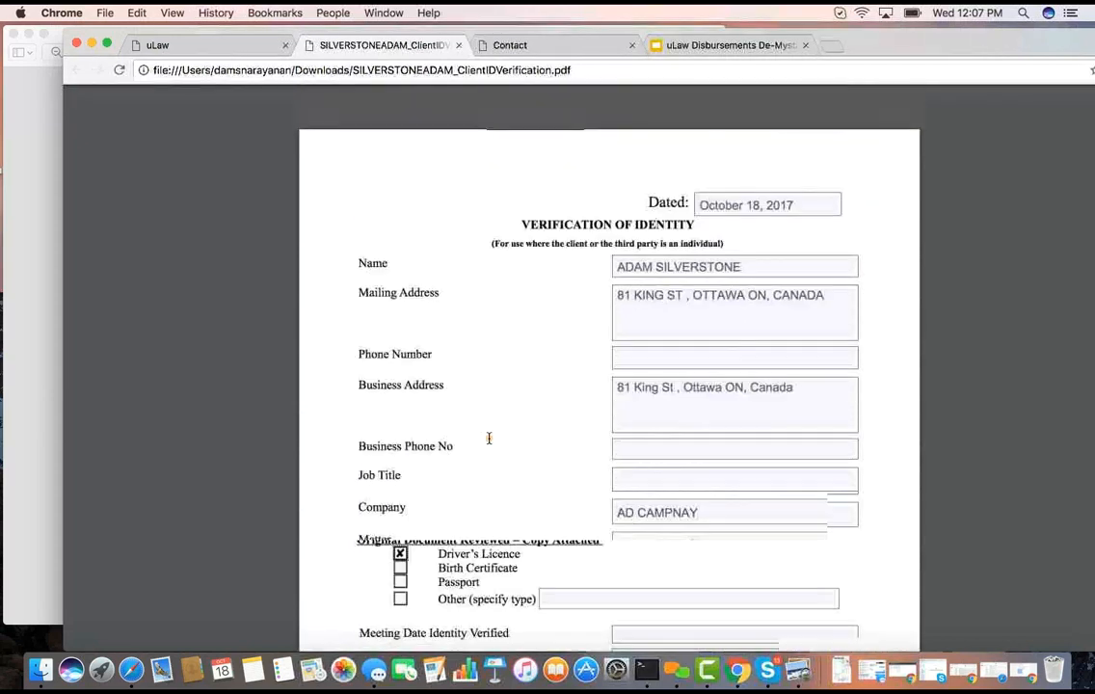
scroll(489, 438, down, 5)
Check the Client Life Cycle I chart in Preview and return to the matter in uLaw
click(54, 121)
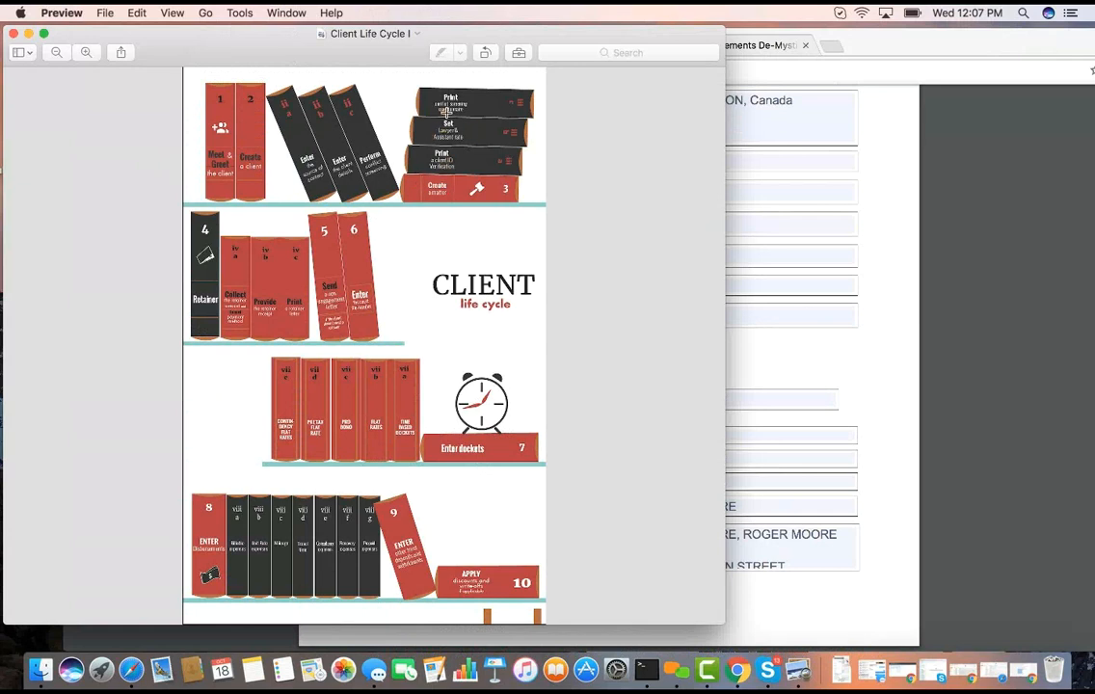
click(923, 54)
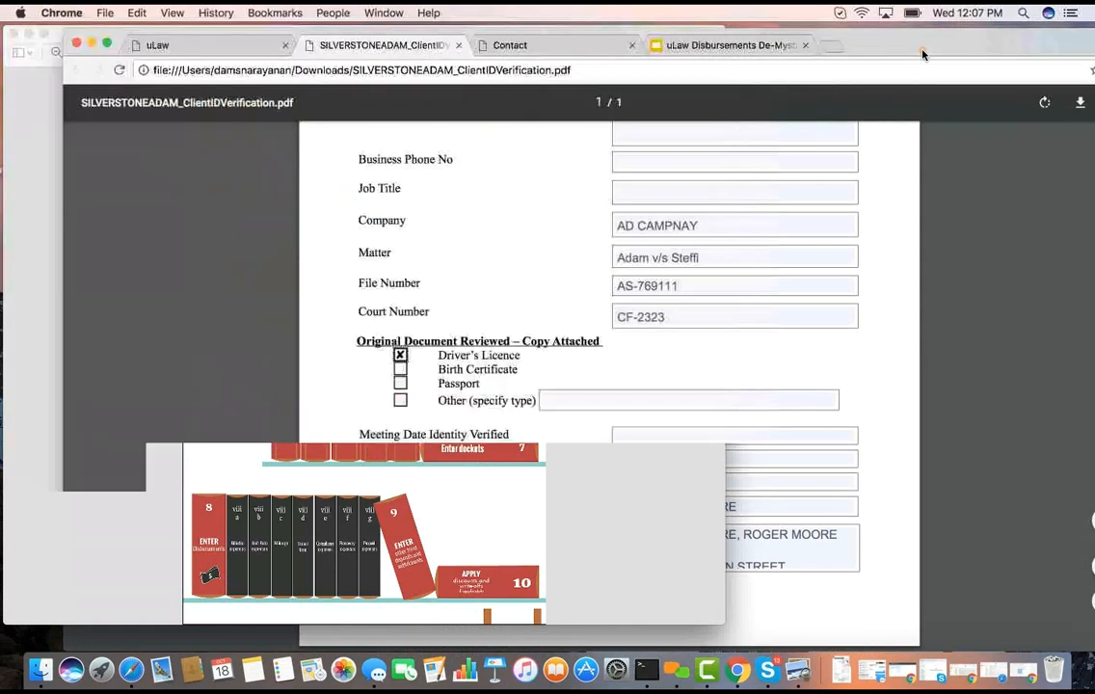
click(208, 45)
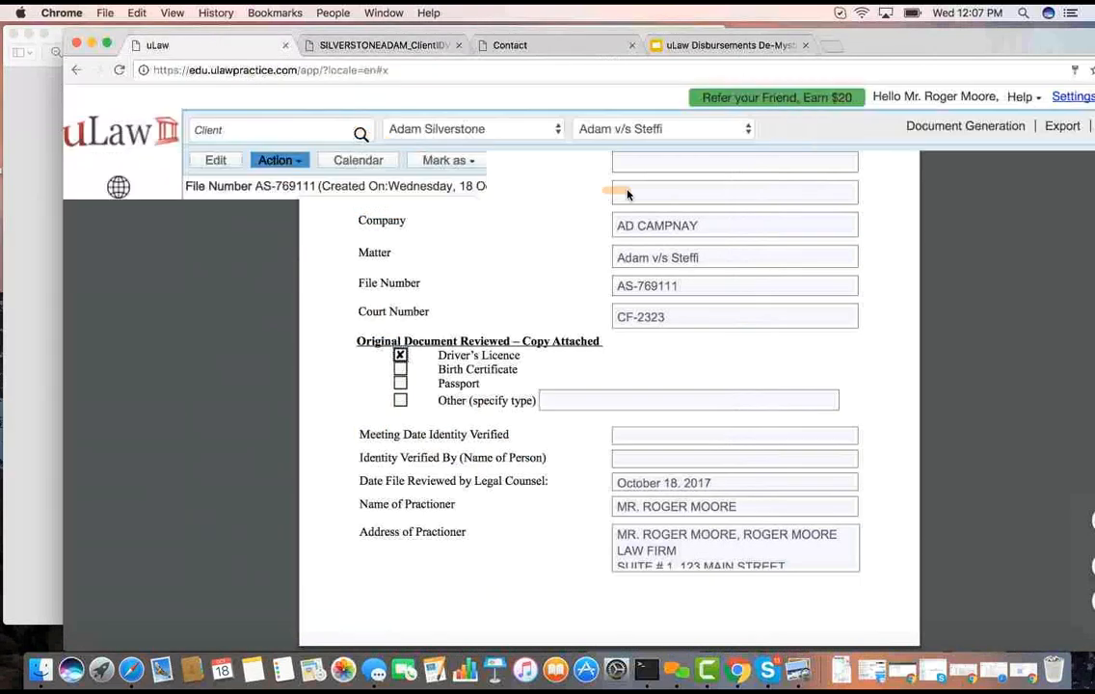
Generate the Conflict Screening document for the matter and open the downloaded PDF
click(926, 127)
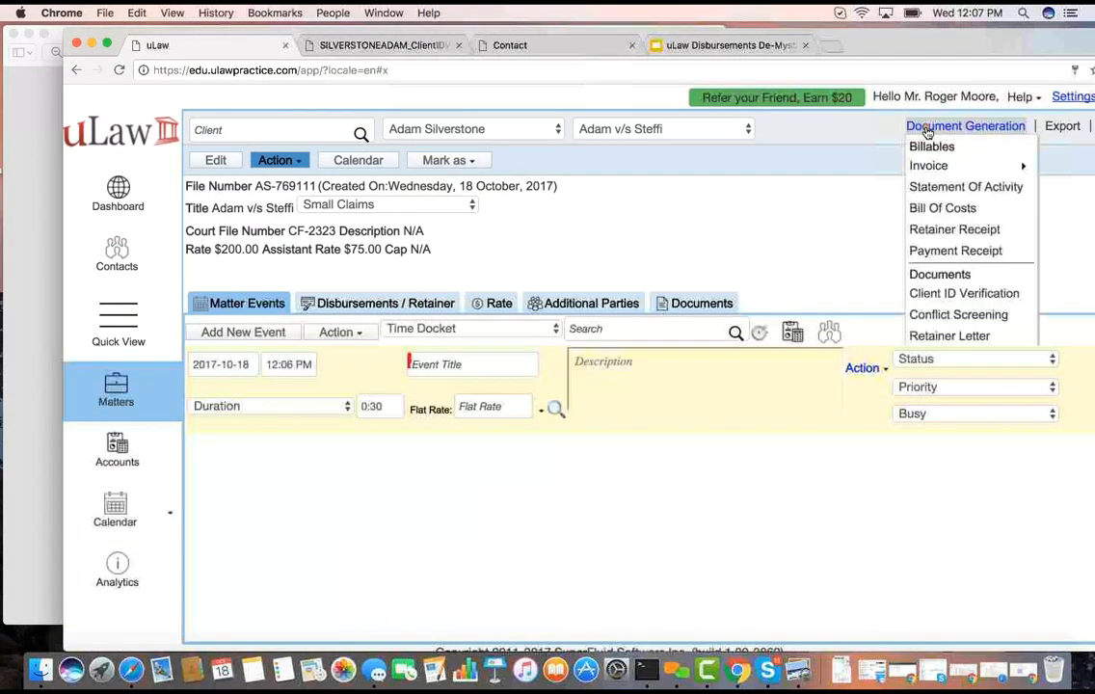
click(957, 315)
click(653, 373)
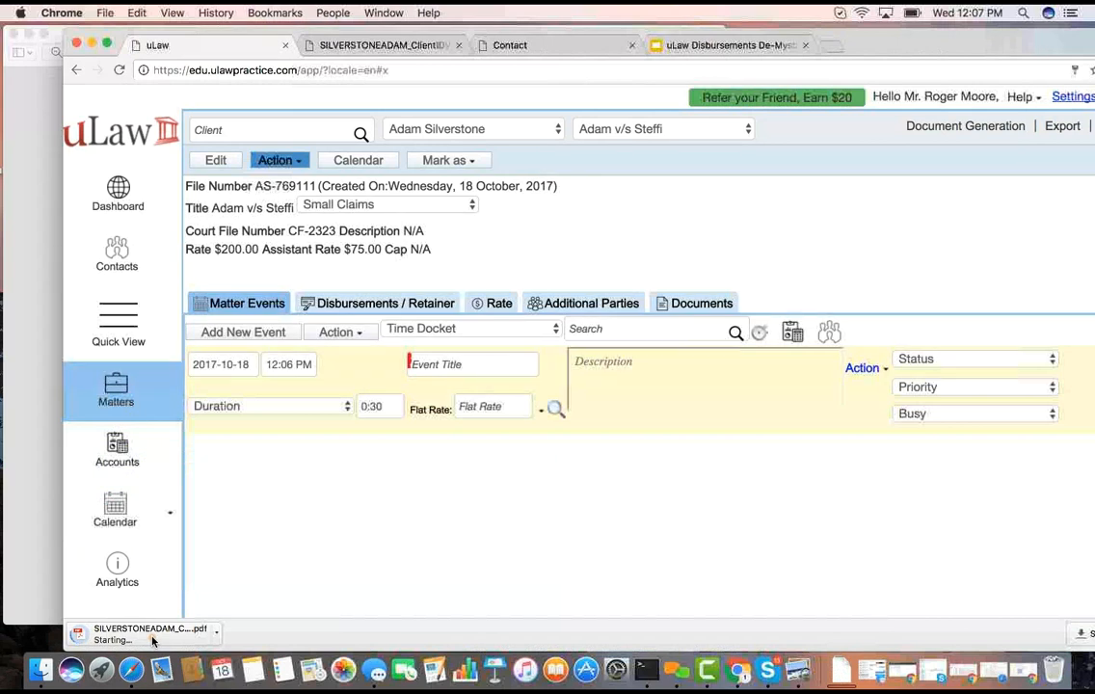
click(152, 640)
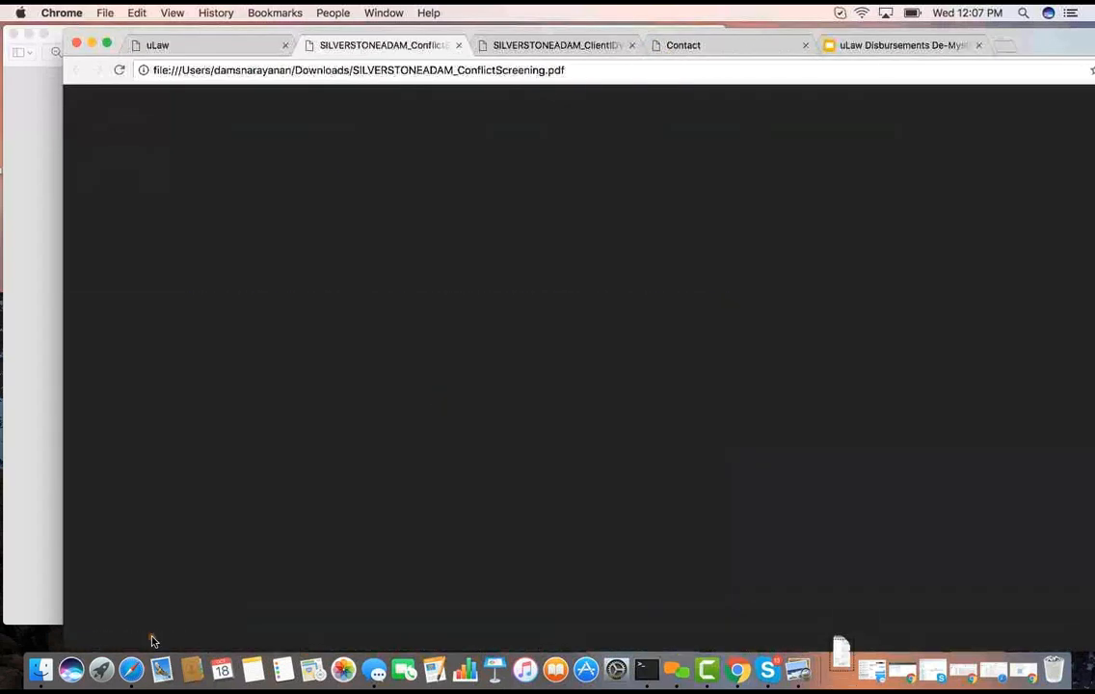
Review the First Contact Conflicts Screening Form, comparing it with the matter in uLaw, and mark the potential client as New Client
scroll(424, 399, down, 3)
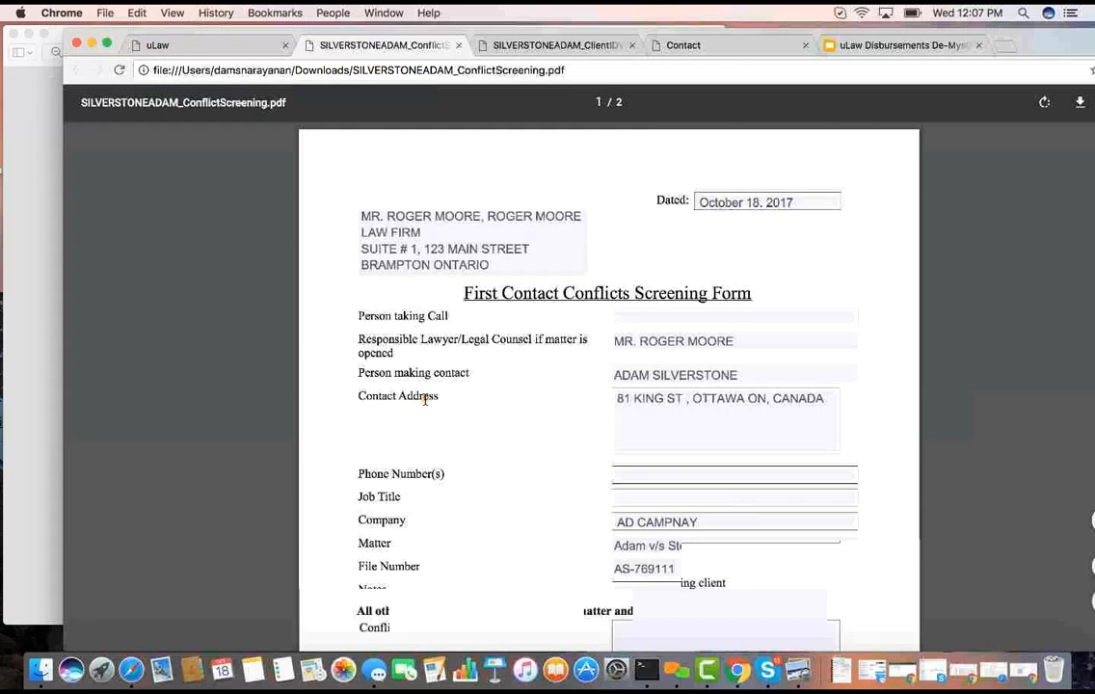
scroll(424, 399, down, 12)
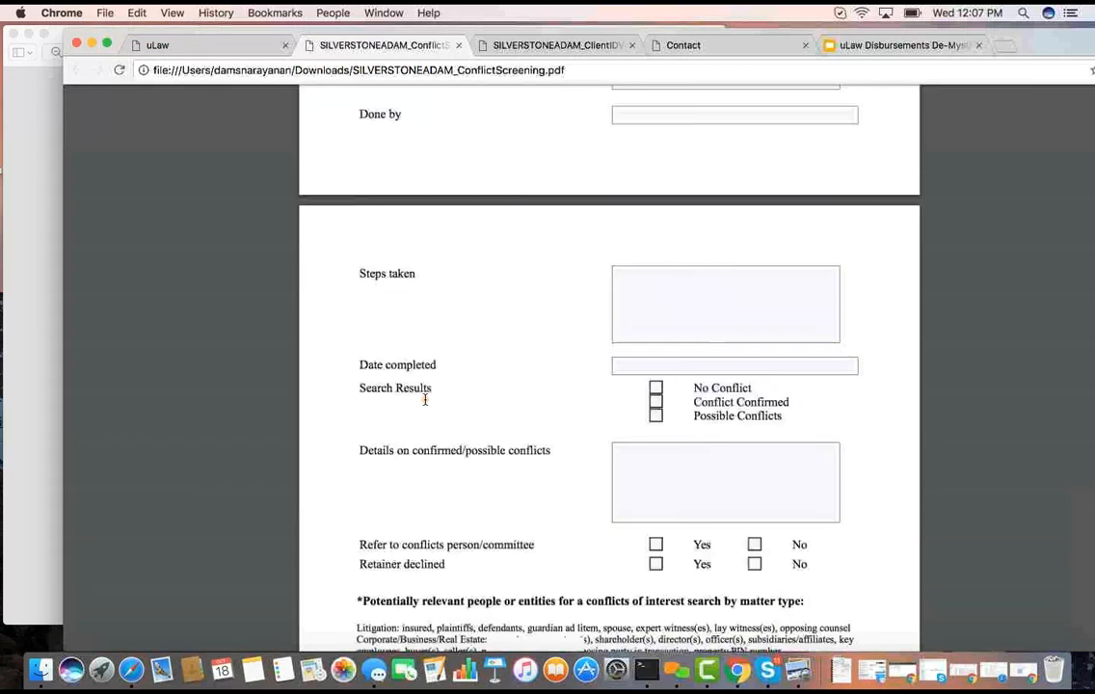
scroll(424, 399, up, 15)
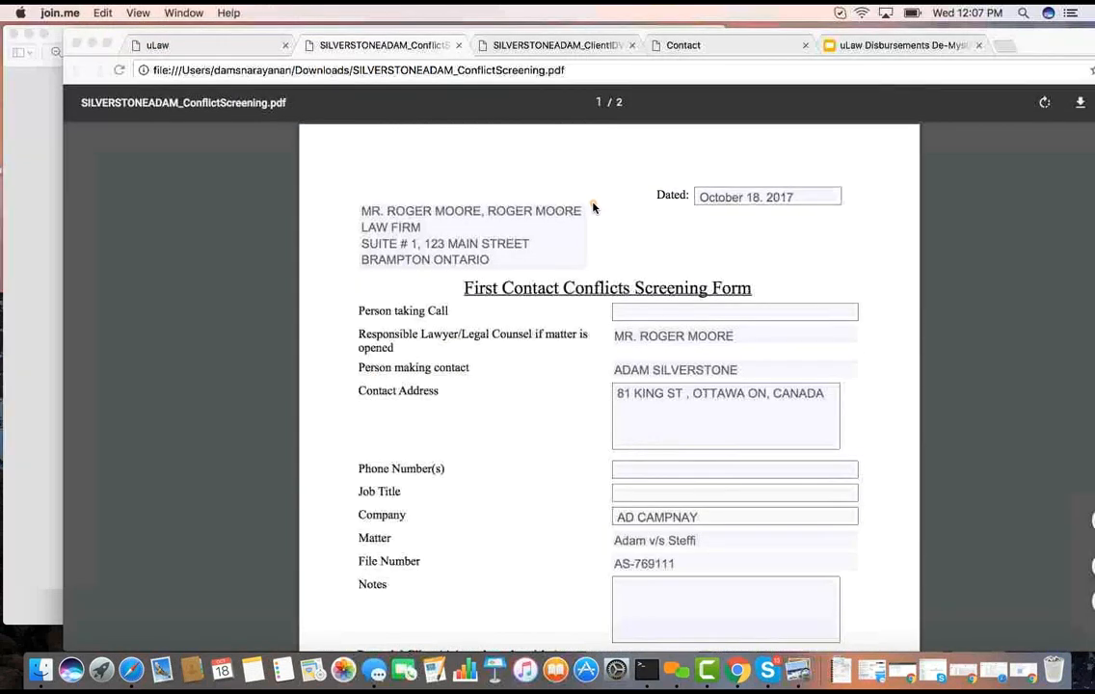
click(245, 49)
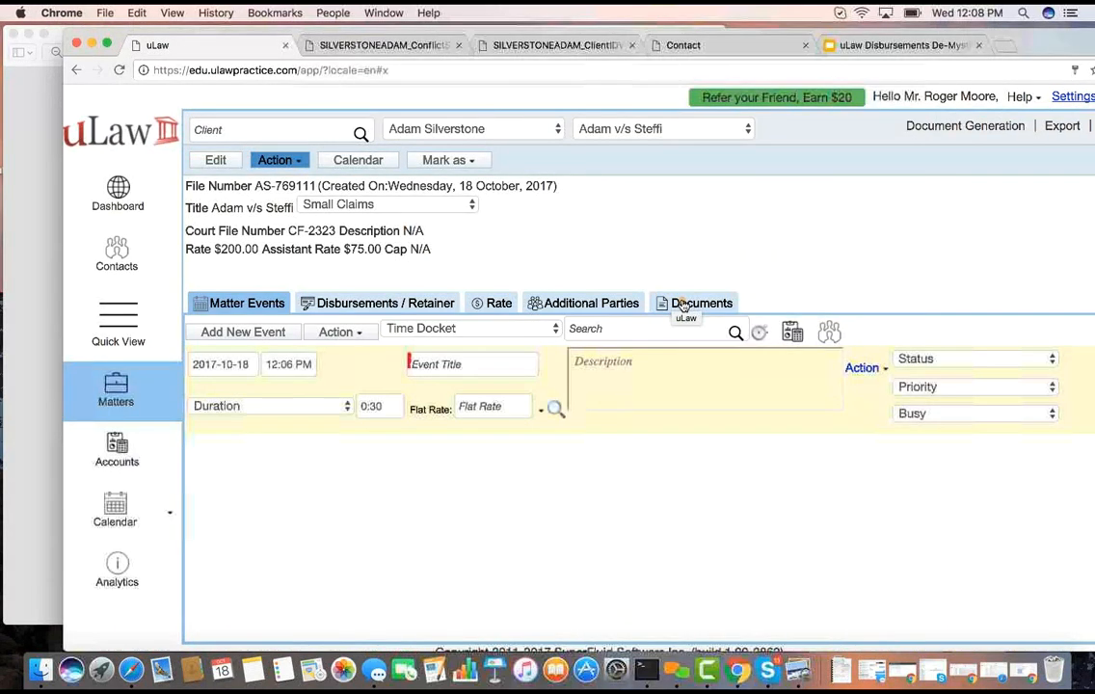
click(340, 46)
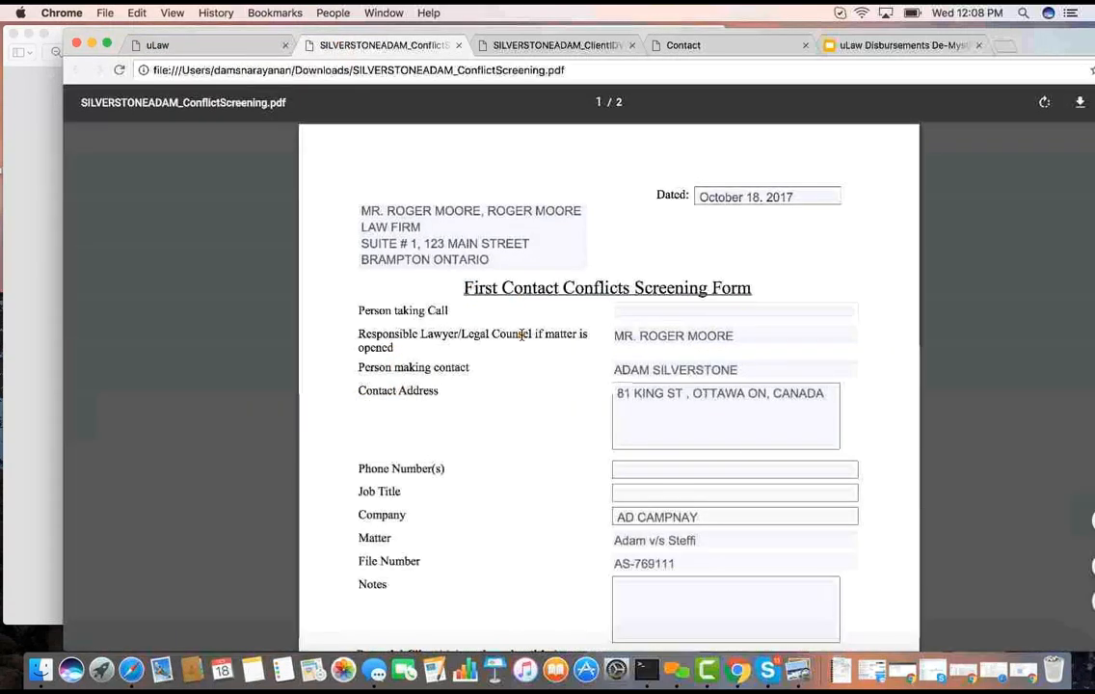
scroll(521, 334, down, 2)
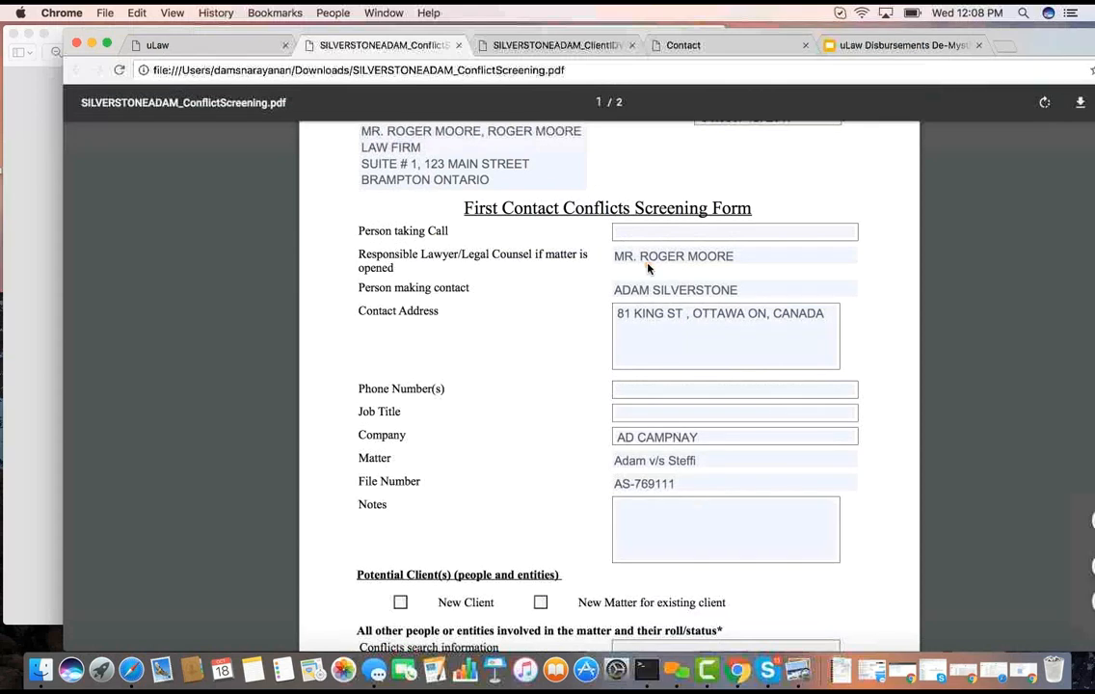
scroll(613, 385, down, 2)
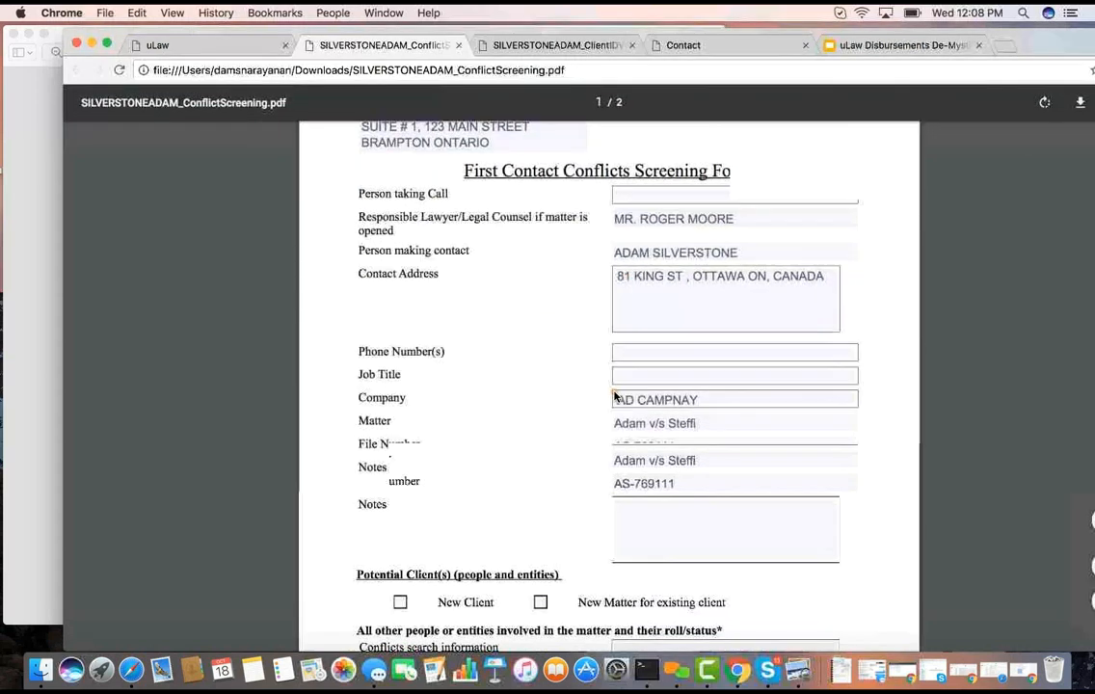
click(400, 508)
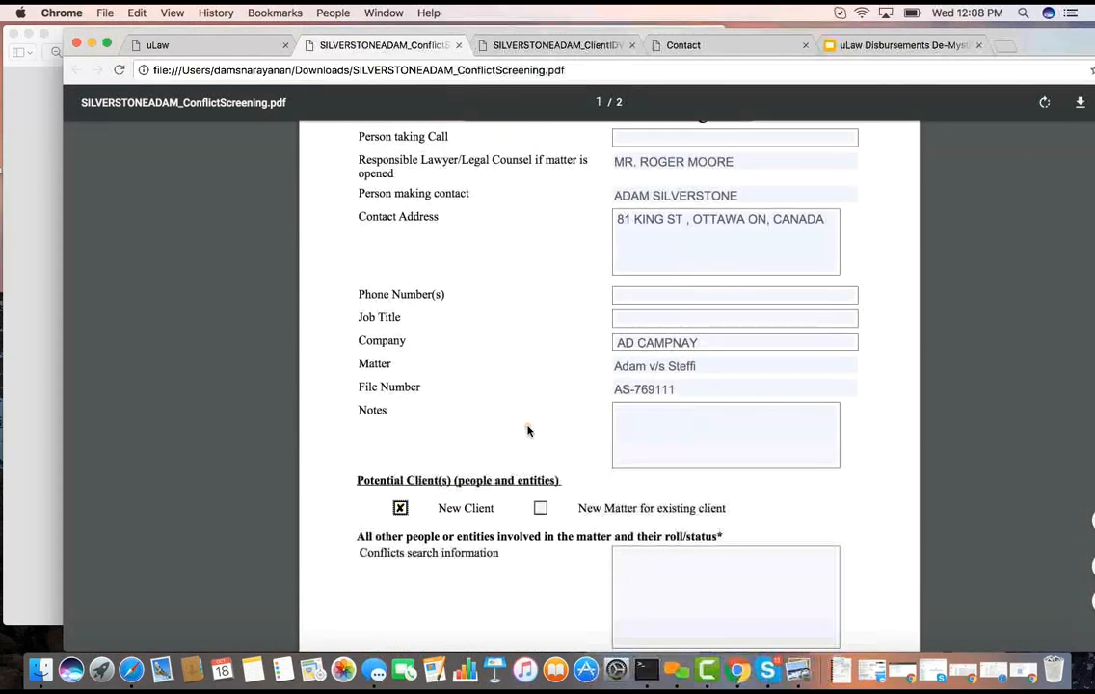
Mark the conflict search result as No Conflict, and answer No to both committee referral and Retainer declined
scroll(526, 430, down, 6)
scroll(530, 432, down, 5)
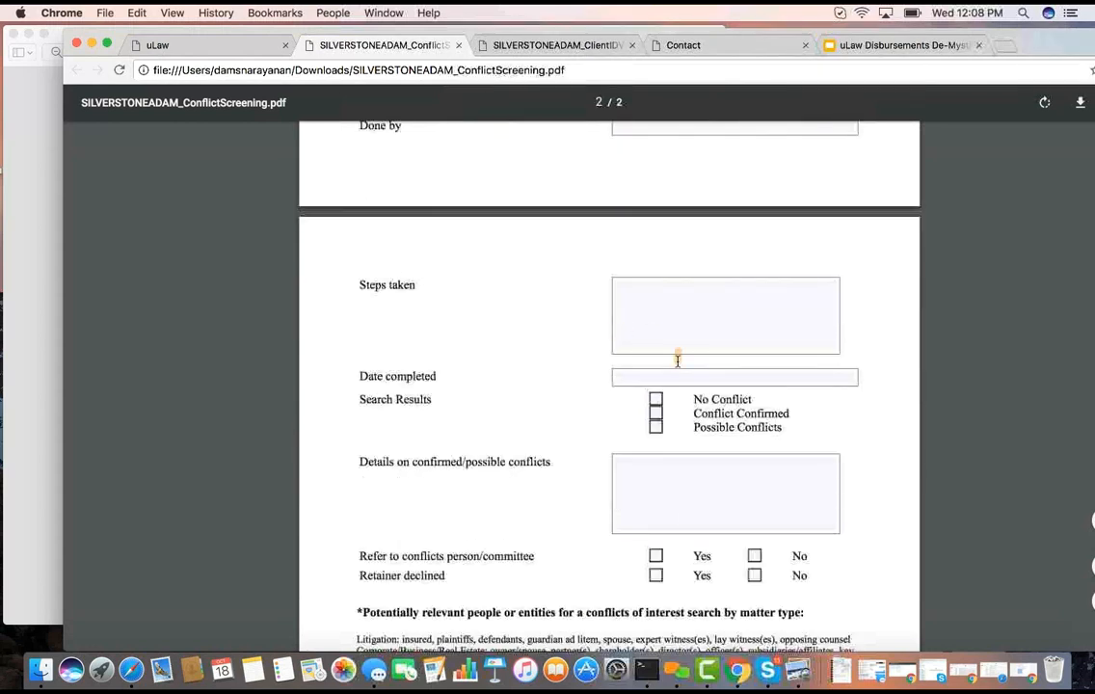
click(654, 398)
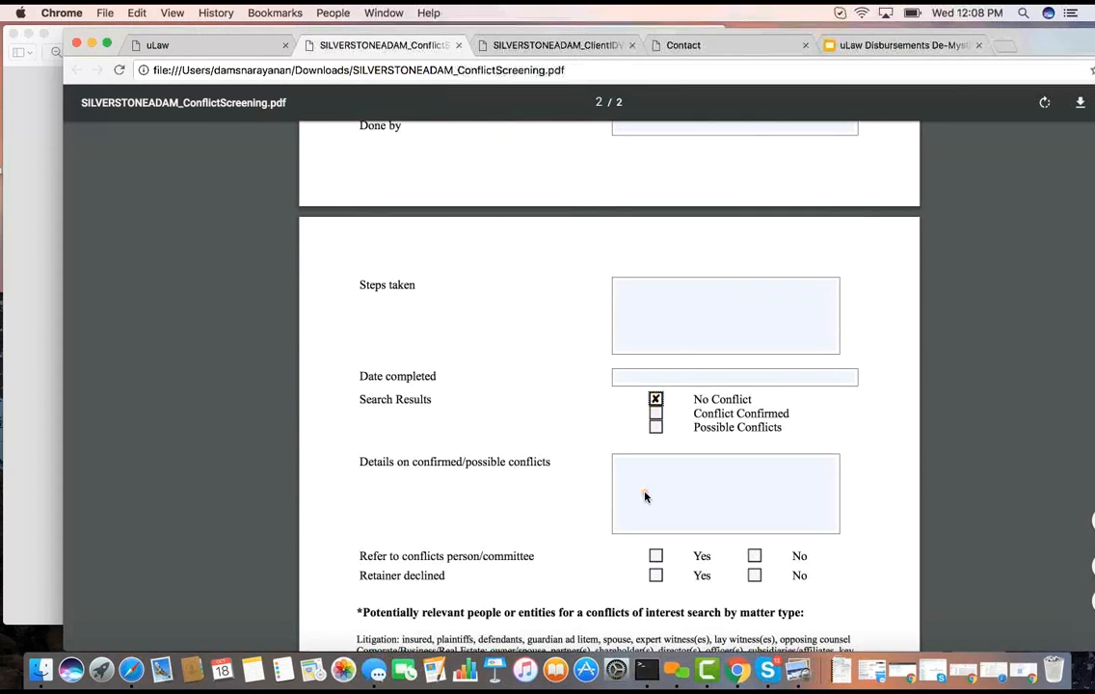
click(753, 575)
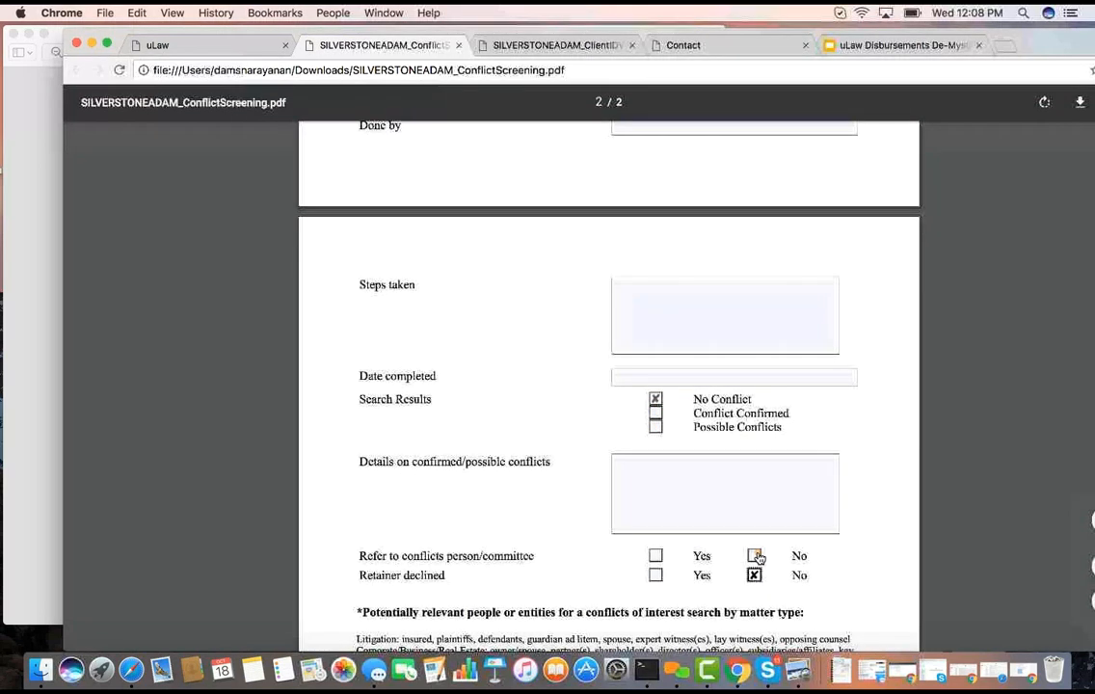
click(755, 556)
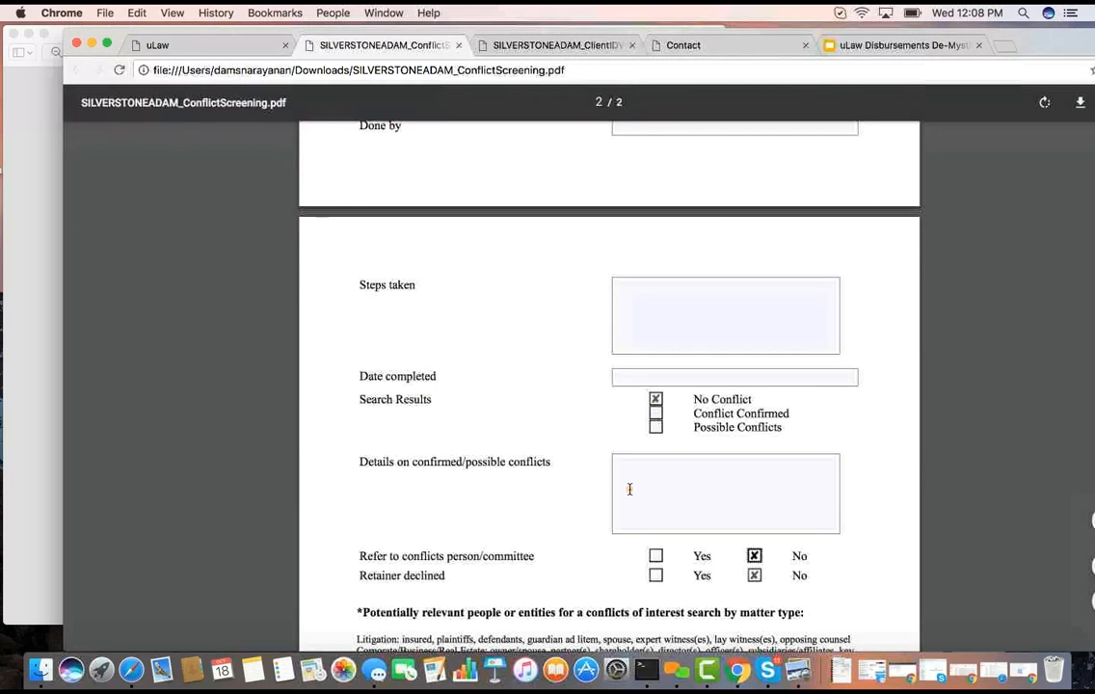
scroll(629, 489, down, 5)
scroll(630, 489, up, 15)
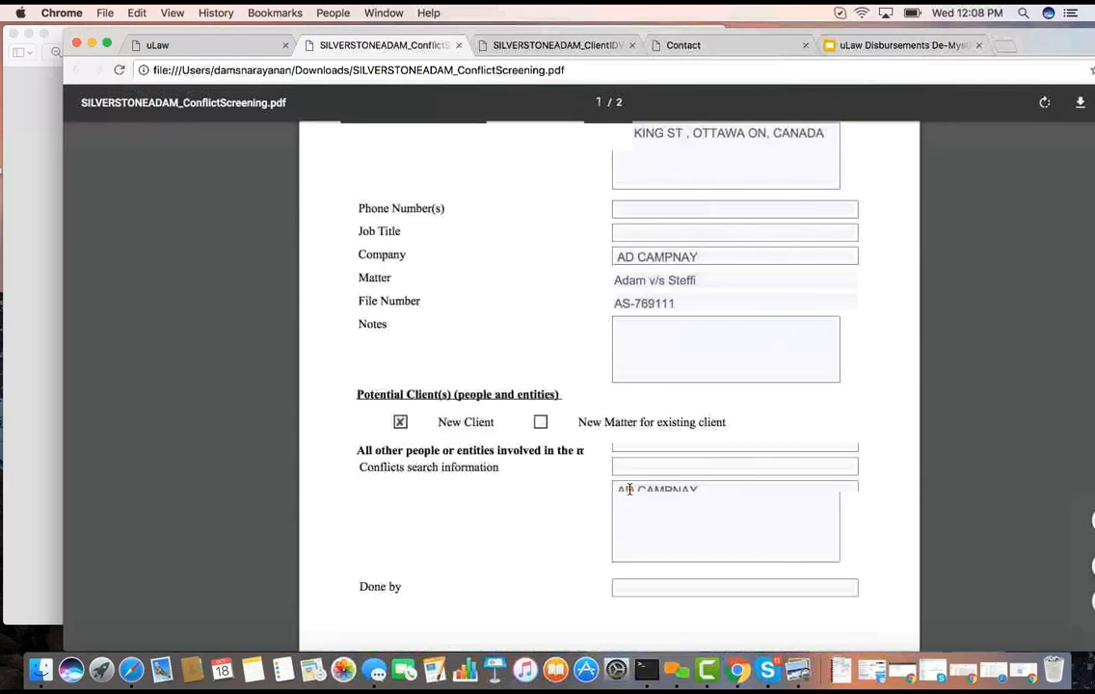
Consult the retainer stage of the Client Life Cycle I chart in Preview and return to the uLaw matter
click(41, 149)
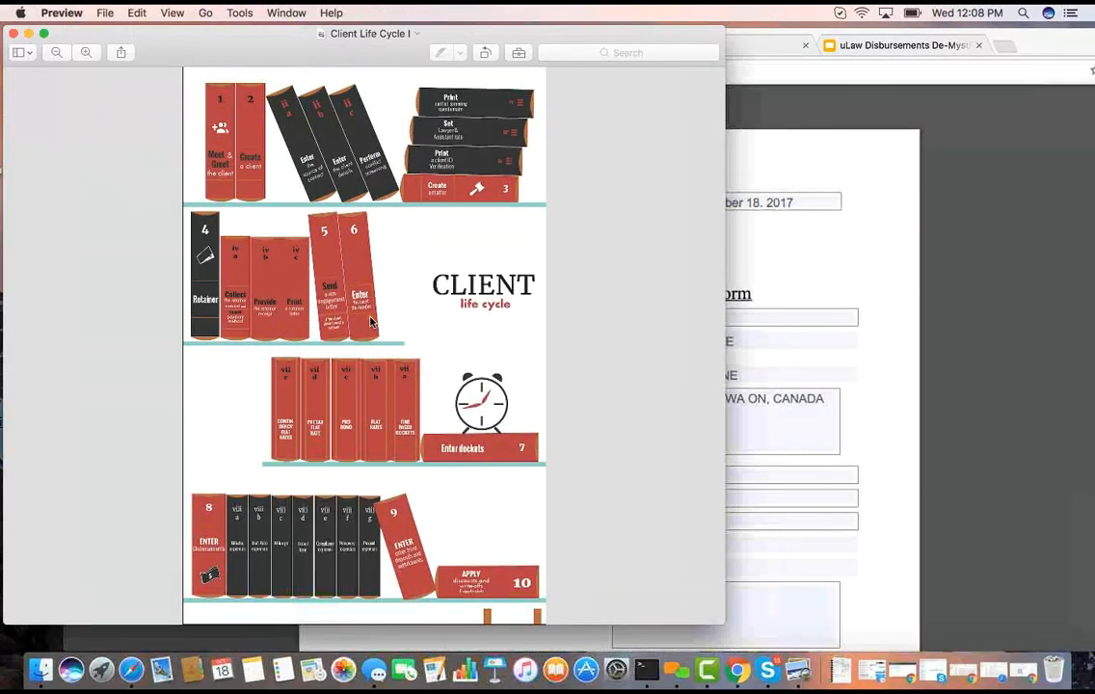
click(978, 239)
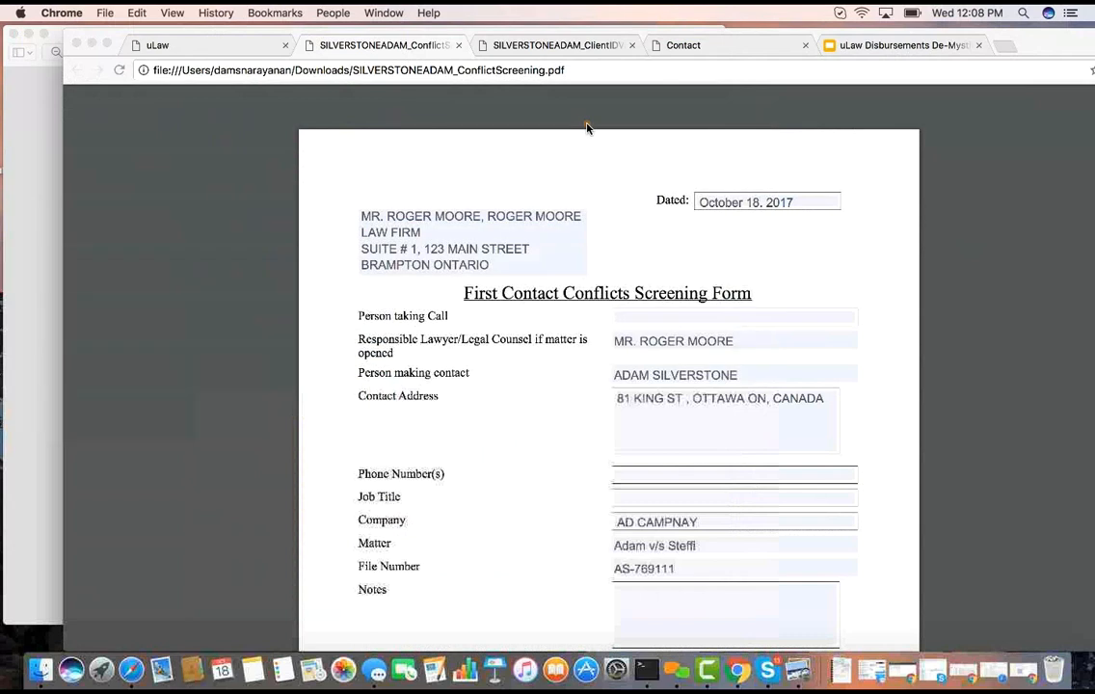
click(227, 45)
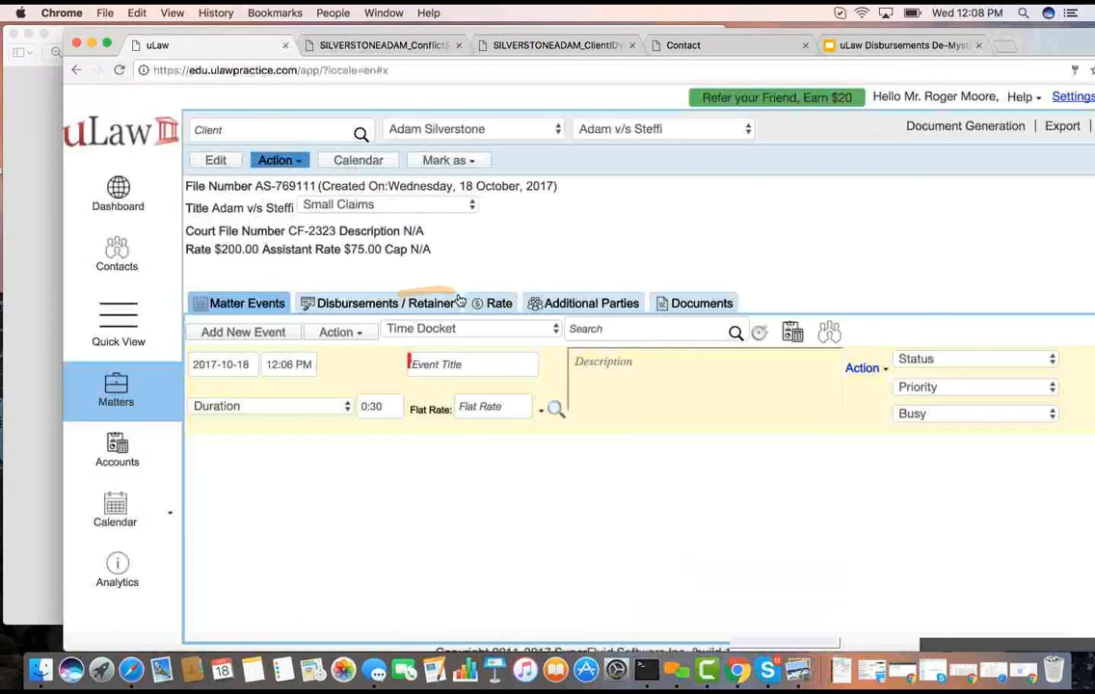
Start a new retainer for the matter and set the amount received from the client to $1,500
click(414, 304)
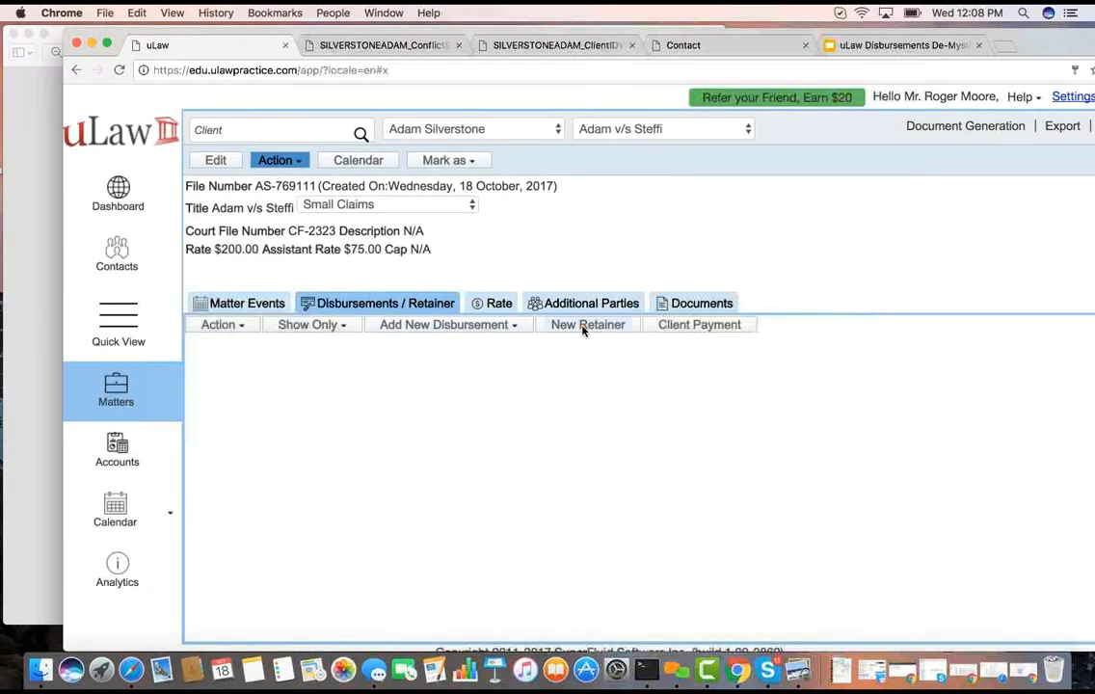
click(587, 325)
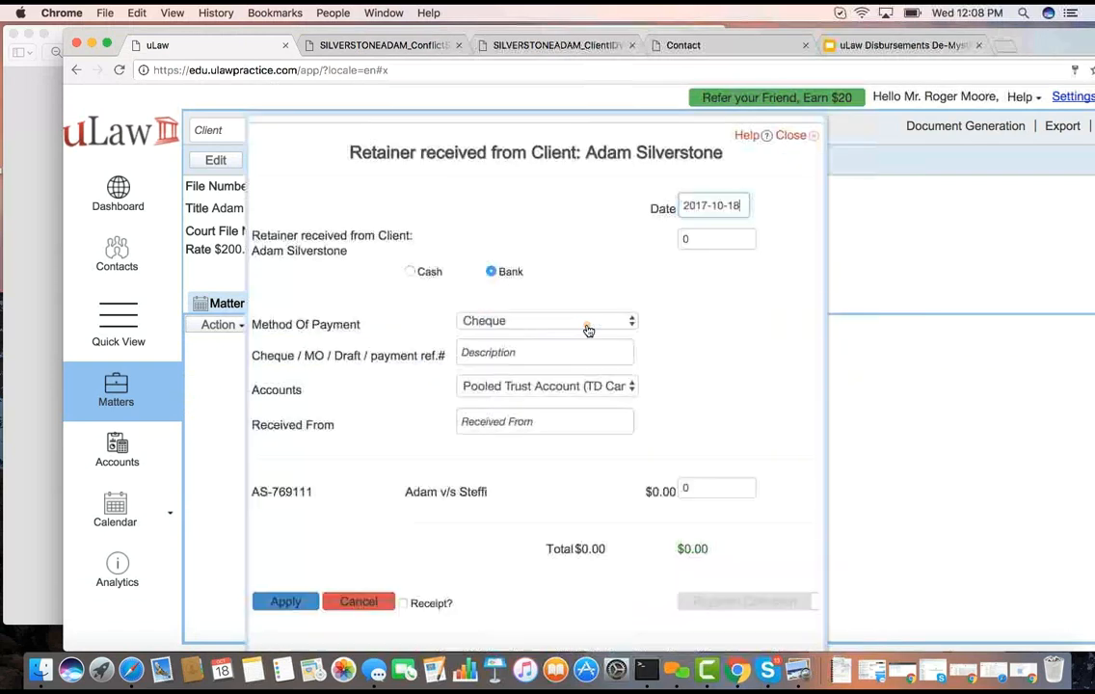
click(685, 245)
click(726, 238)
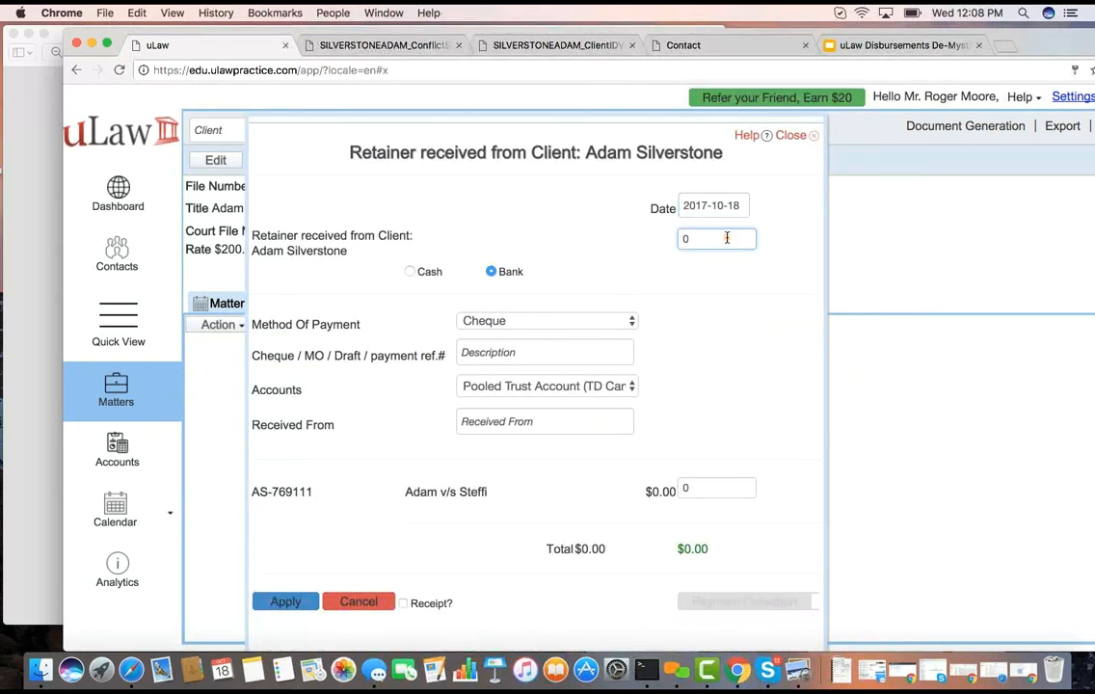
key(BackSpace)
text(1500)
click(728, 253)
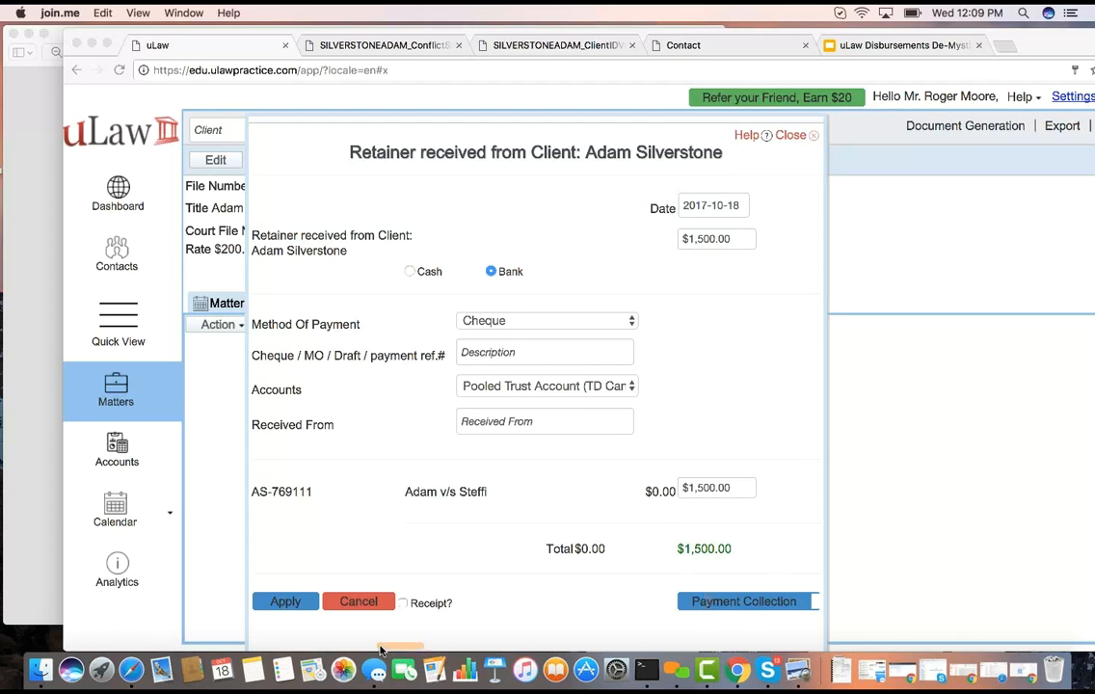
Request a receipt for the retainer and try to apply it as a cheque payment without a reference
click(405, 605)
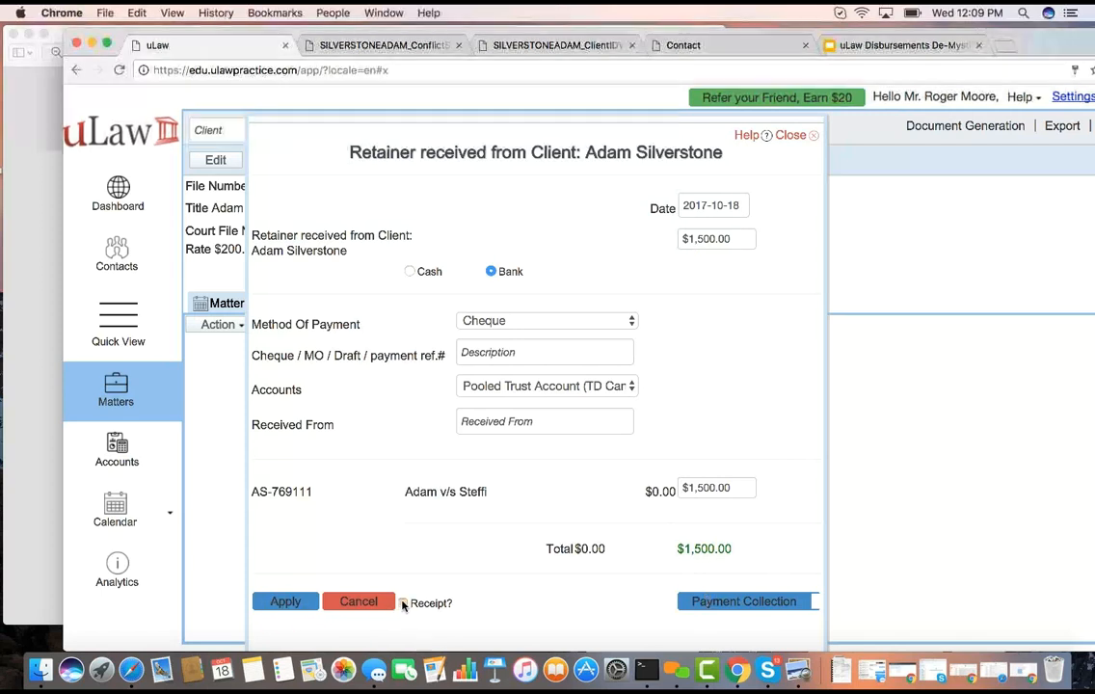
click(405, 604)
click(280, 601)
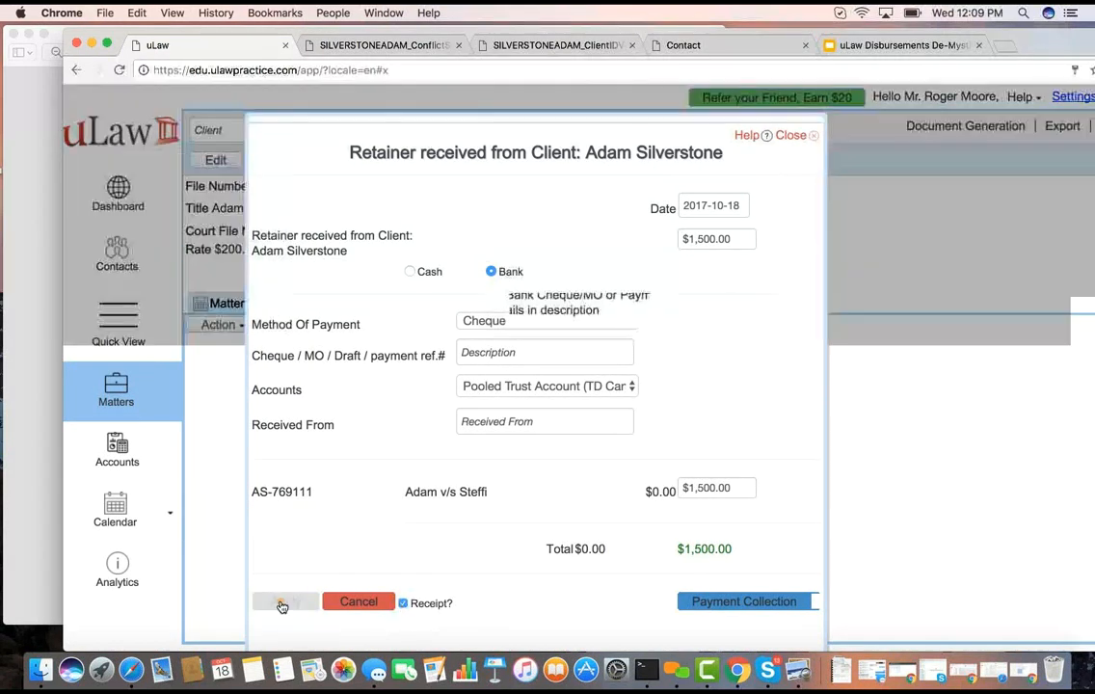
click(446, 330)
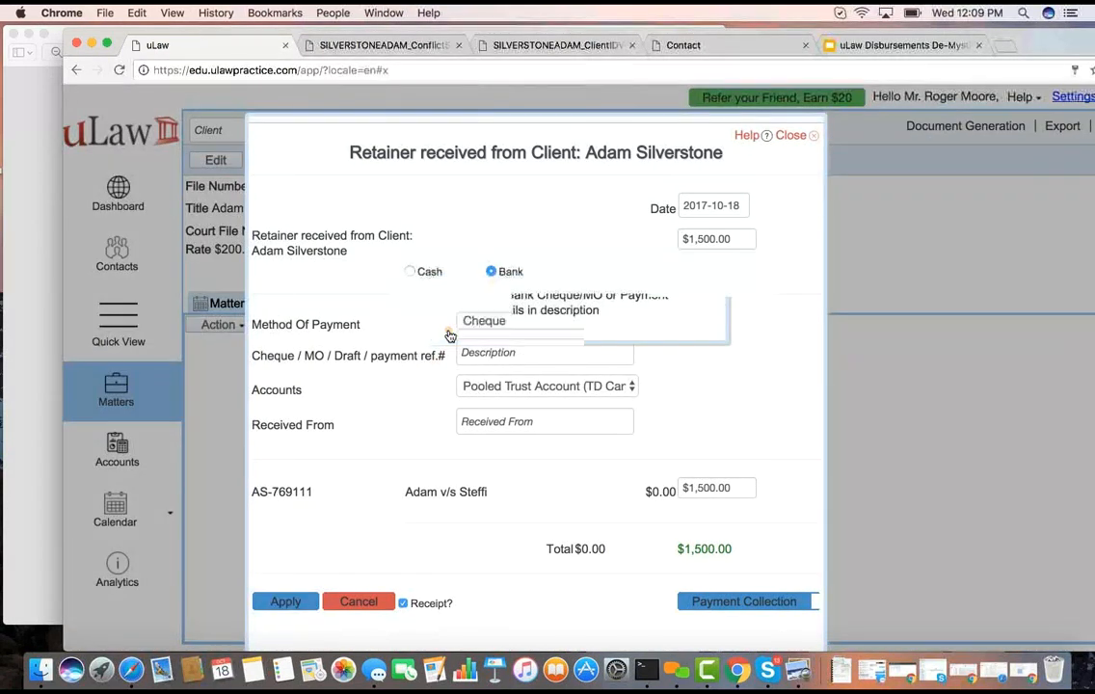
Set the retainer's payment method to Credit Card, enter the payment reference number and the client's name as payer, and apply the retainer
click(496, 324)
click(504, 405)
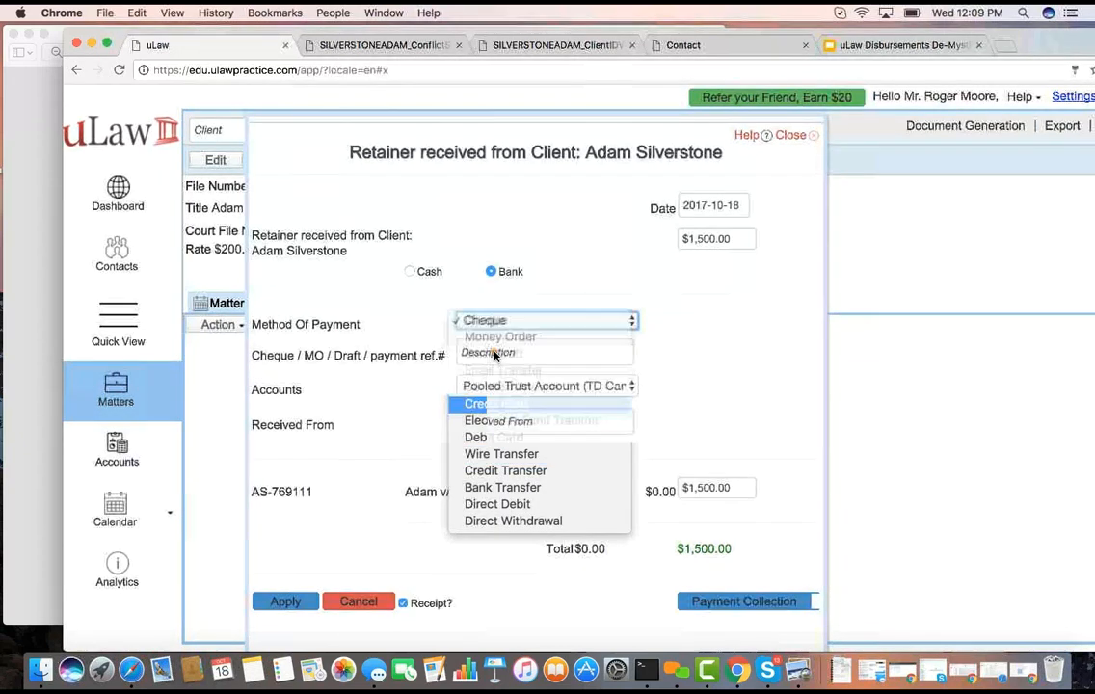
click(472, 352)
text(23234)
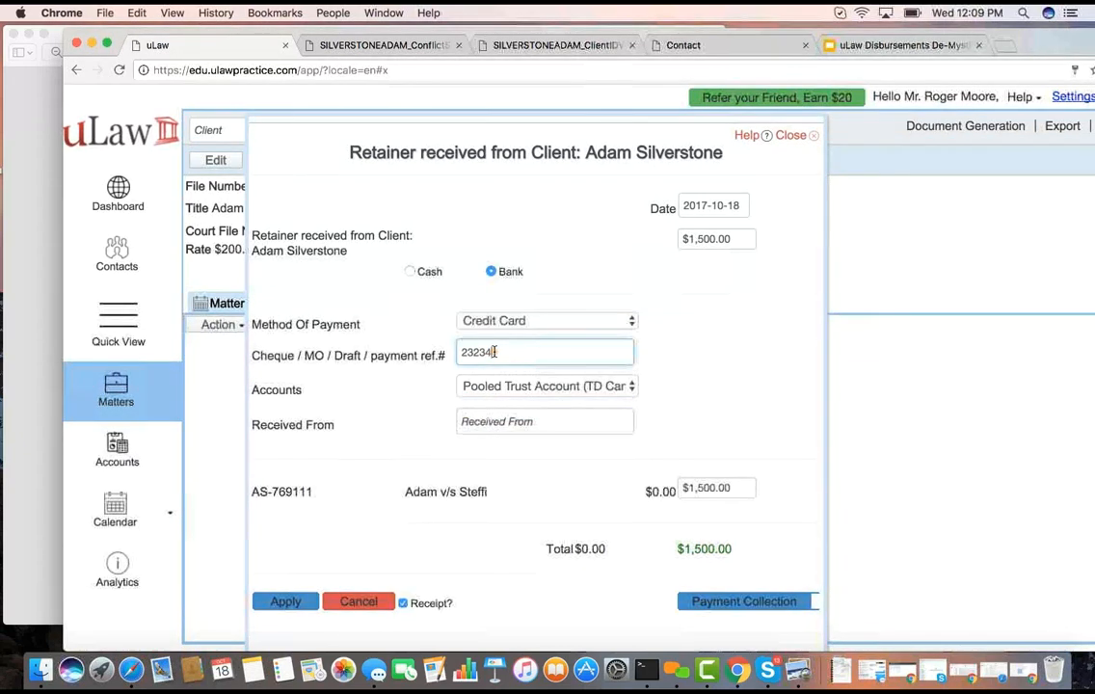
click(487, 425)
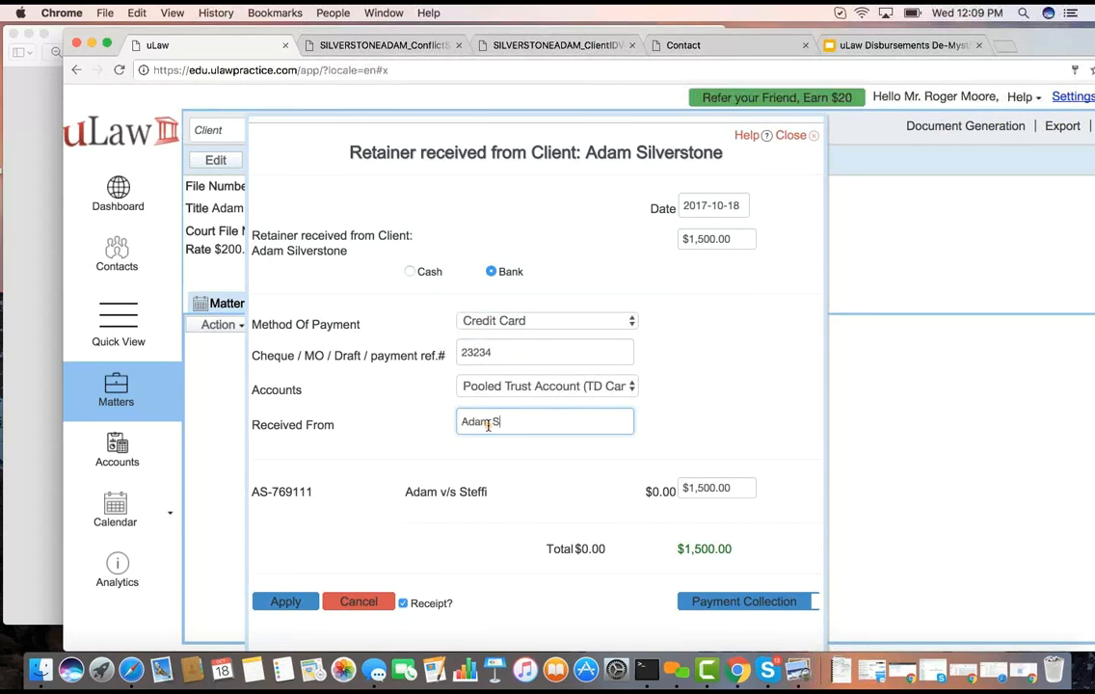
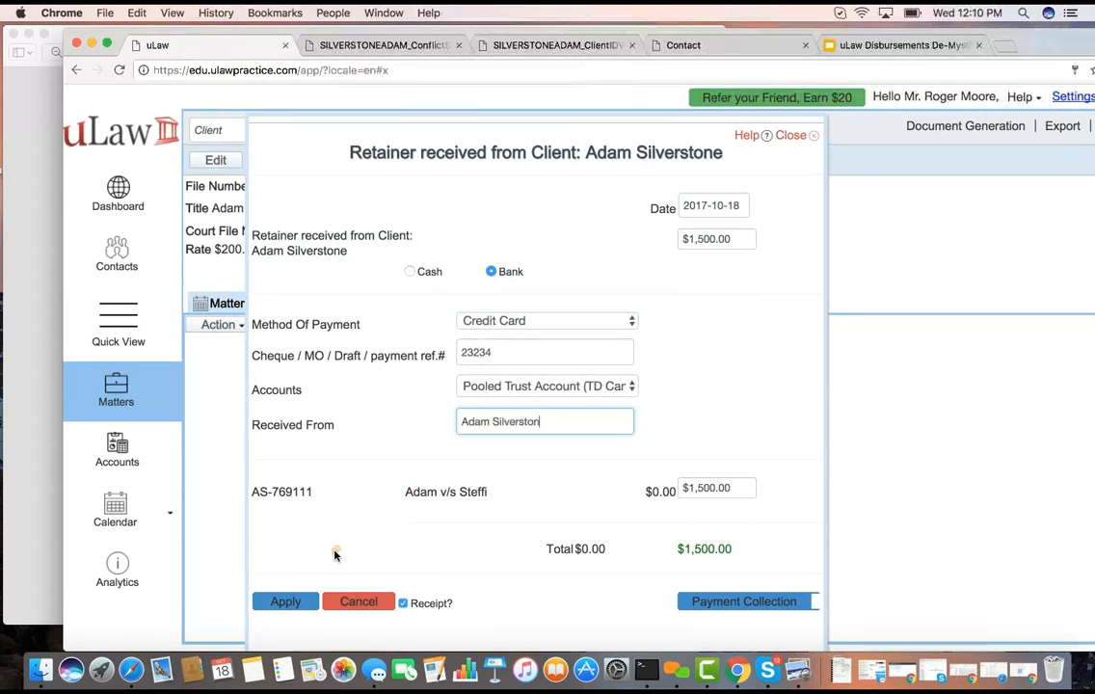
click(294, 599)
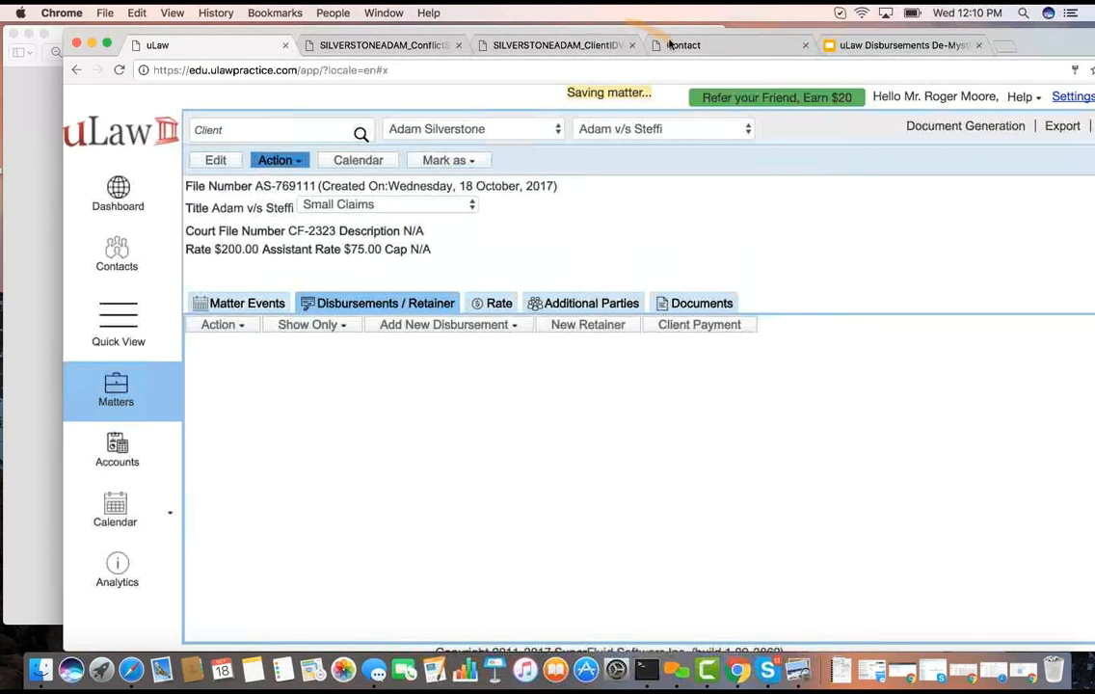
Switch to the uLaw Disbursements De-Mystified presentation in Google Slides and view the Agenda slide
click(845, 47)
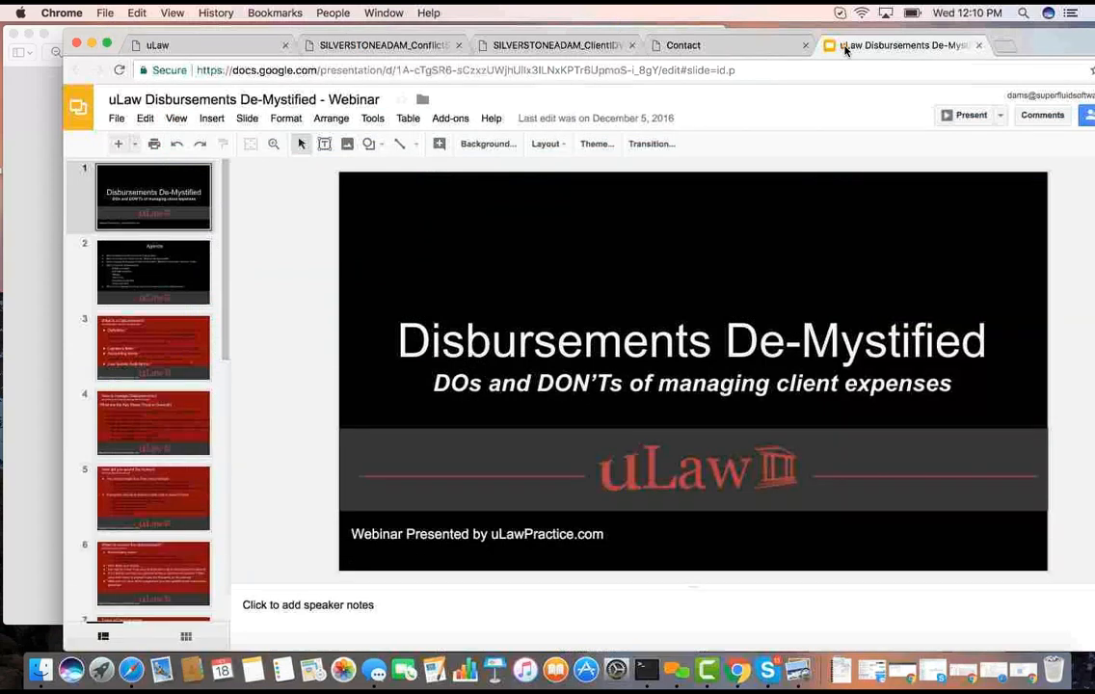
click(186, 270)
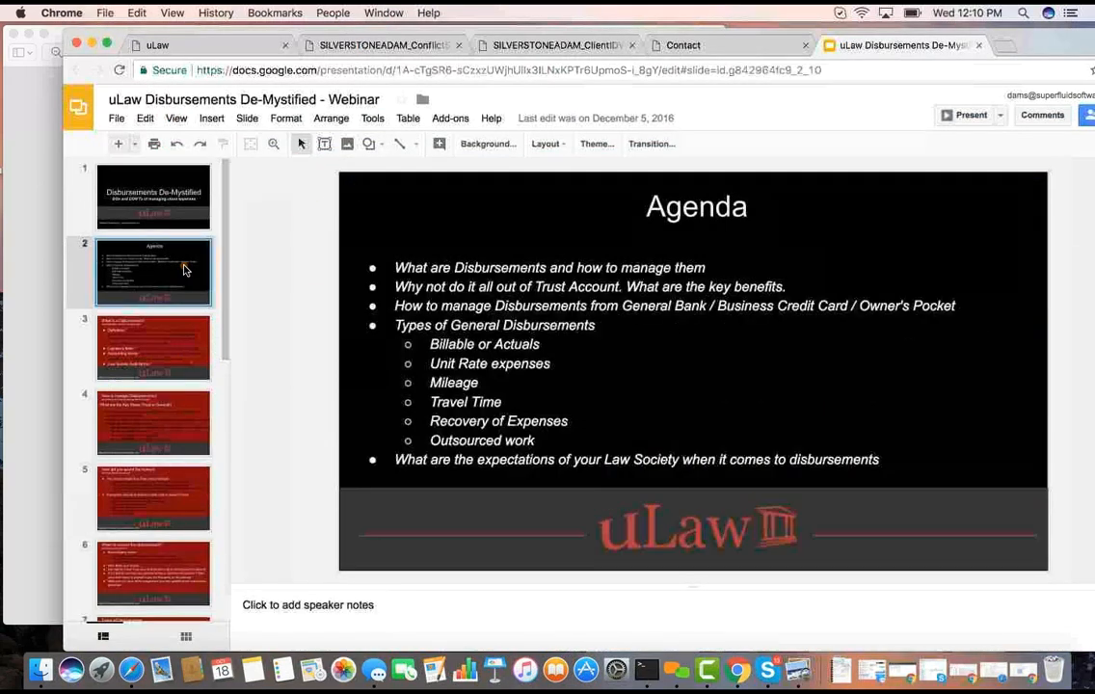
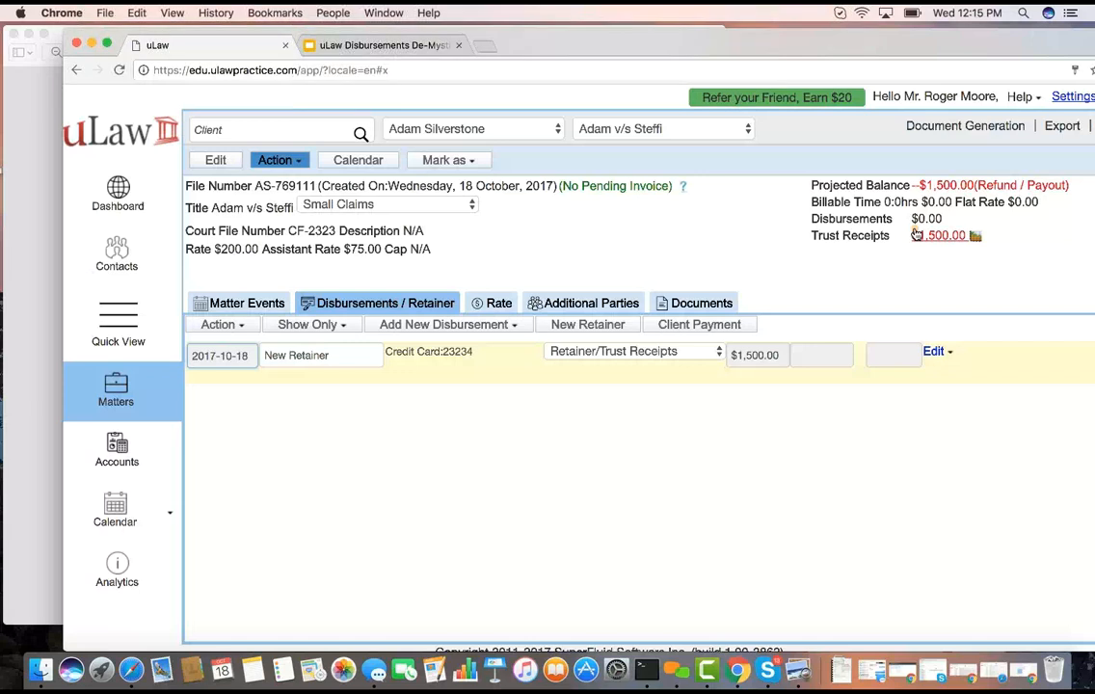
Start a disbursement paid from trust for the matter, with cheque number 566 and an amount of $75
click(503, 328)
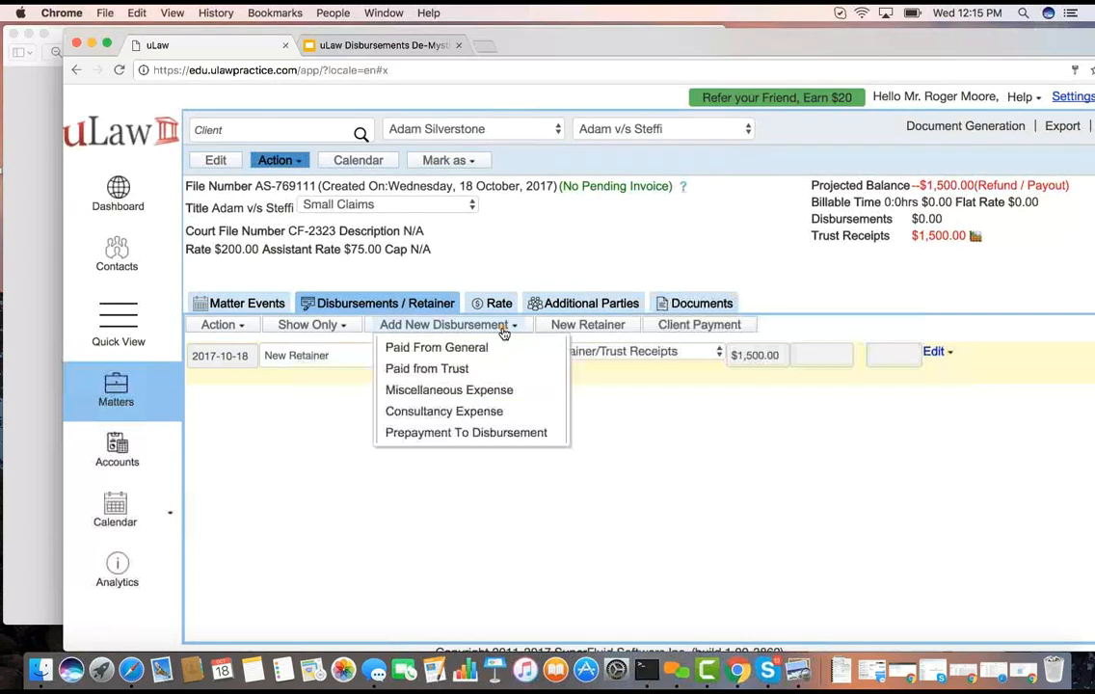
click(427, 369)
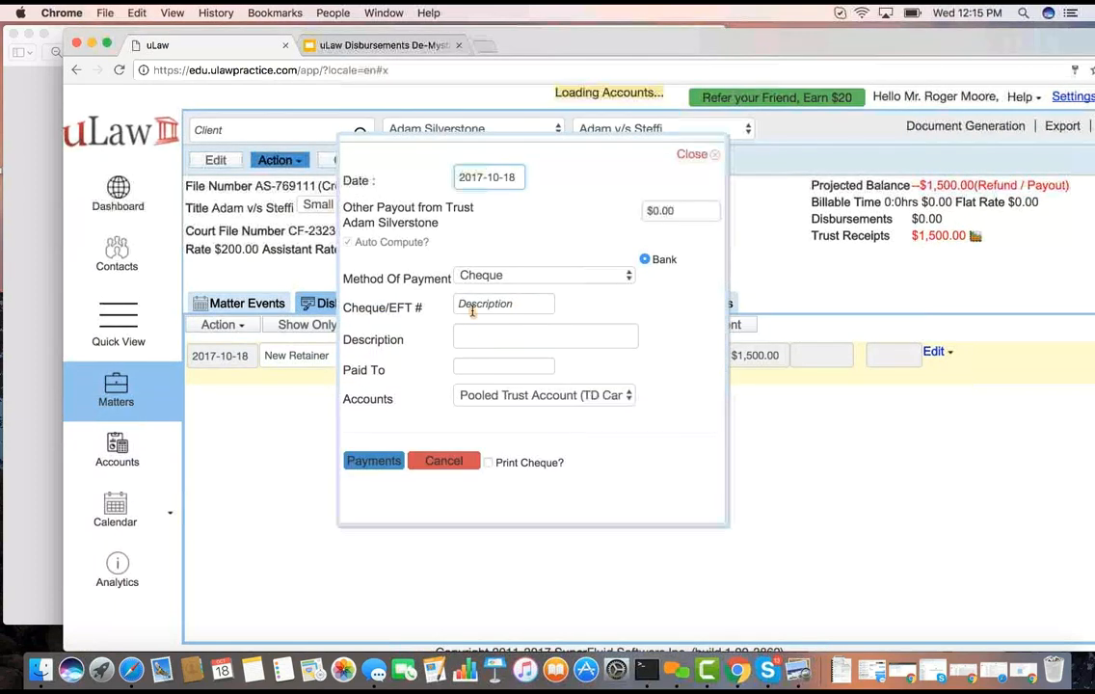
click(479, 304)
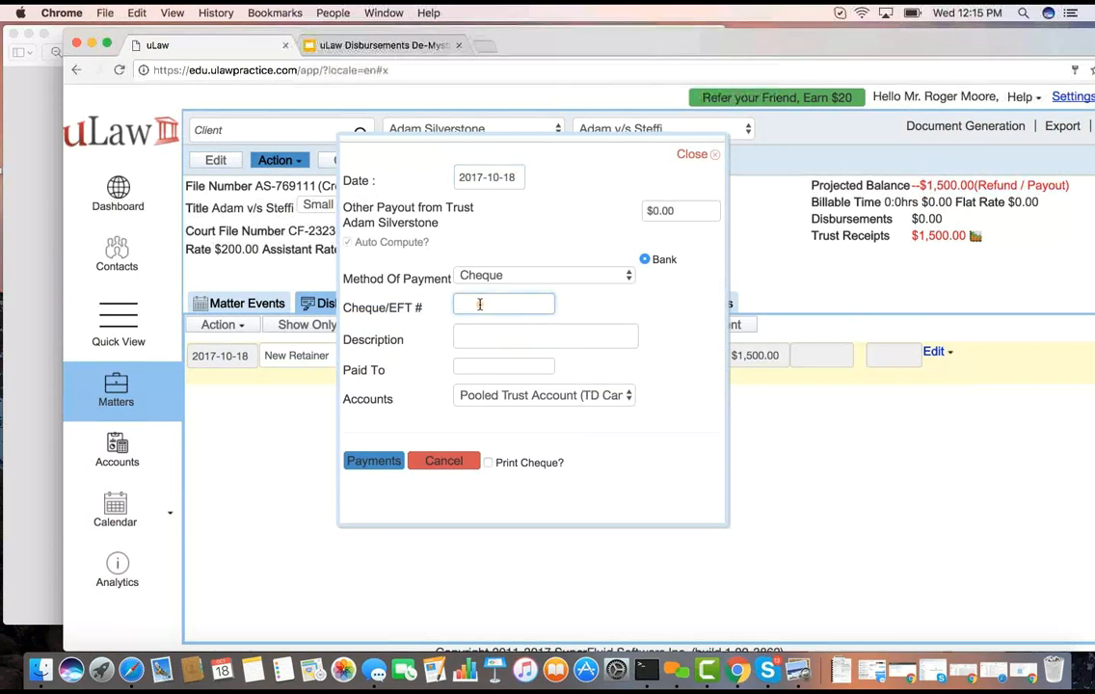
text(566)
click(471, 223)
click(664, 212)
text(75)
Describe the trust payout as Court fee, make it payable to Brampton Court House, and use the Pooled Trust Account
click(488, 350)
text(cour)
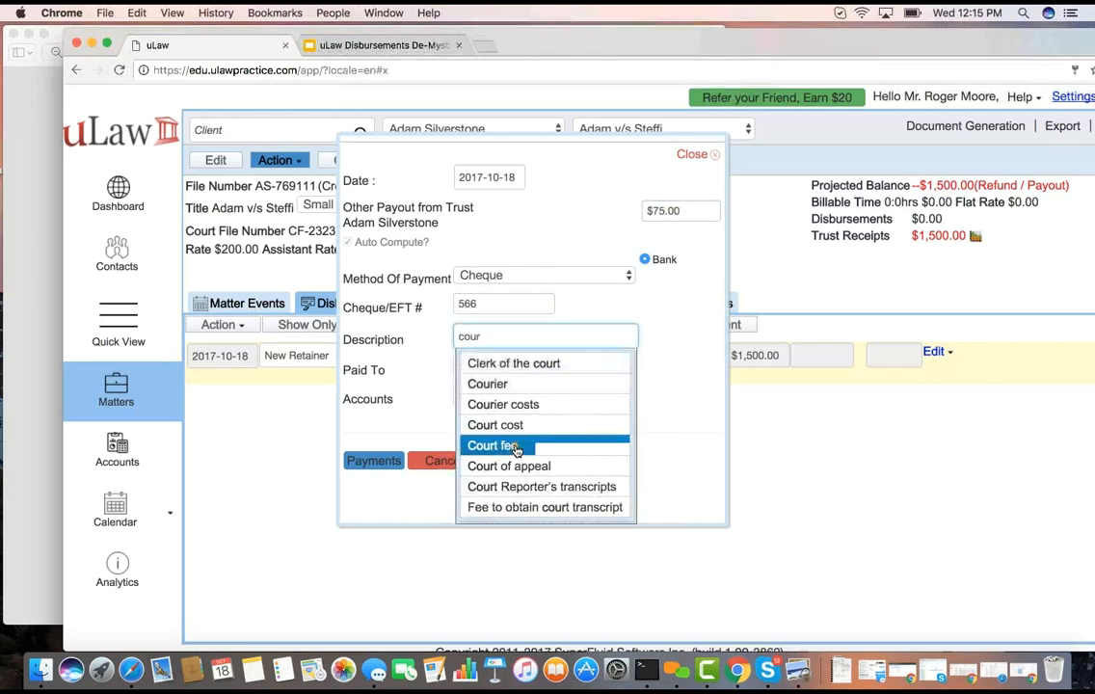
click(516, 447)
click(480, 366)
text(Brampton C)
text(ourt House)
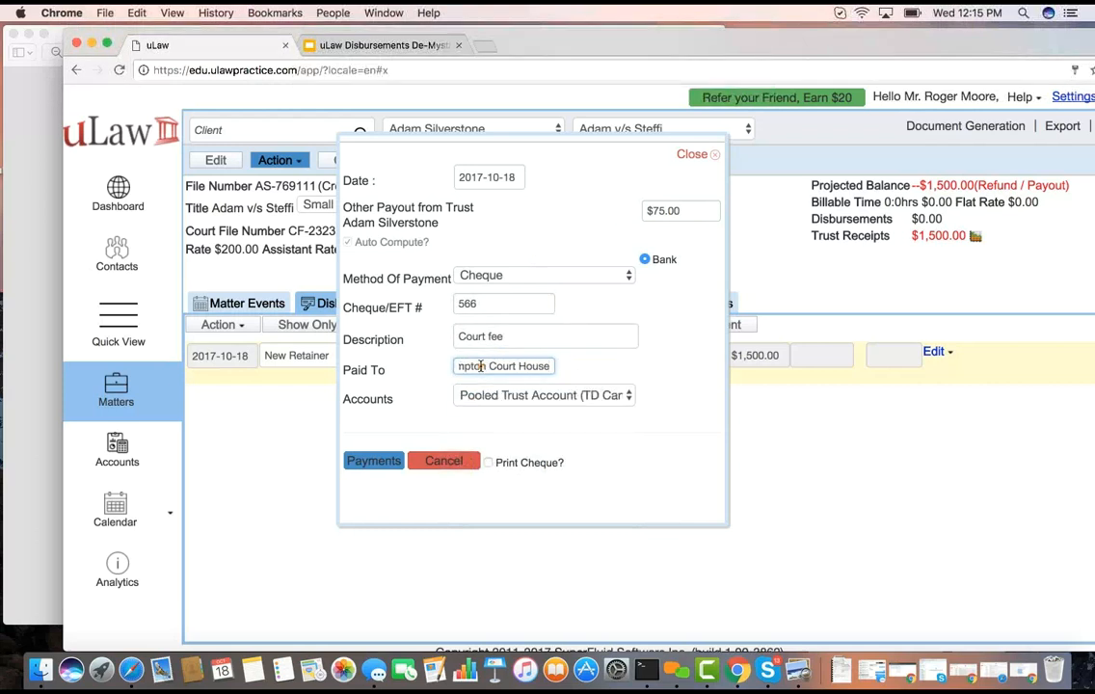
click(557, 400)
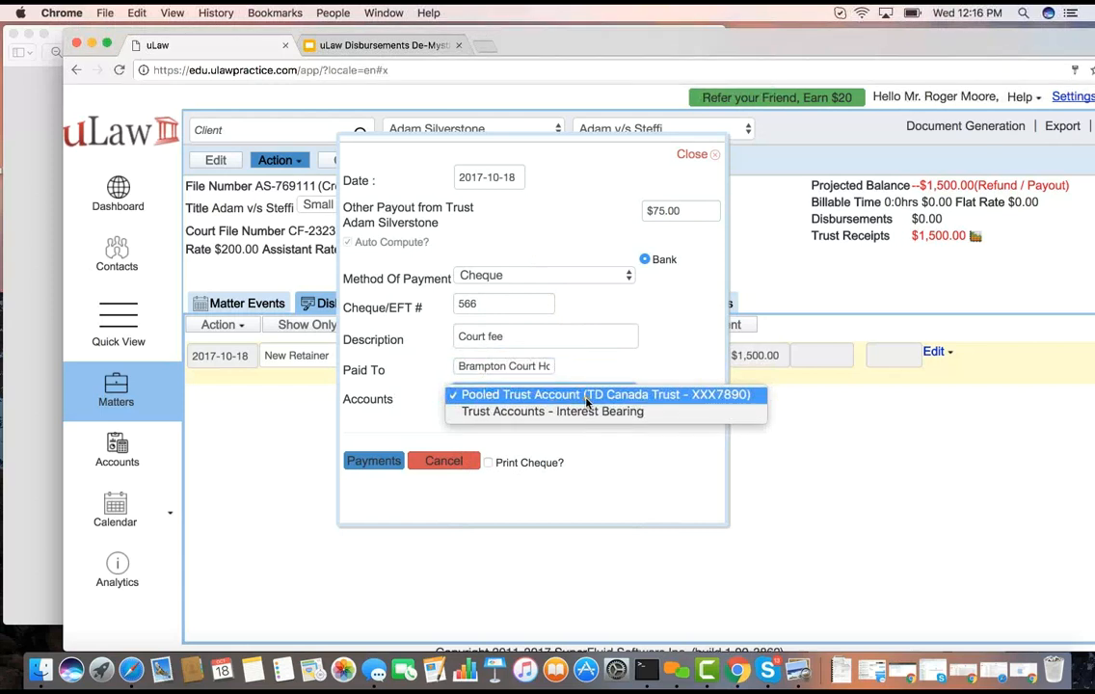
click(586, 395)
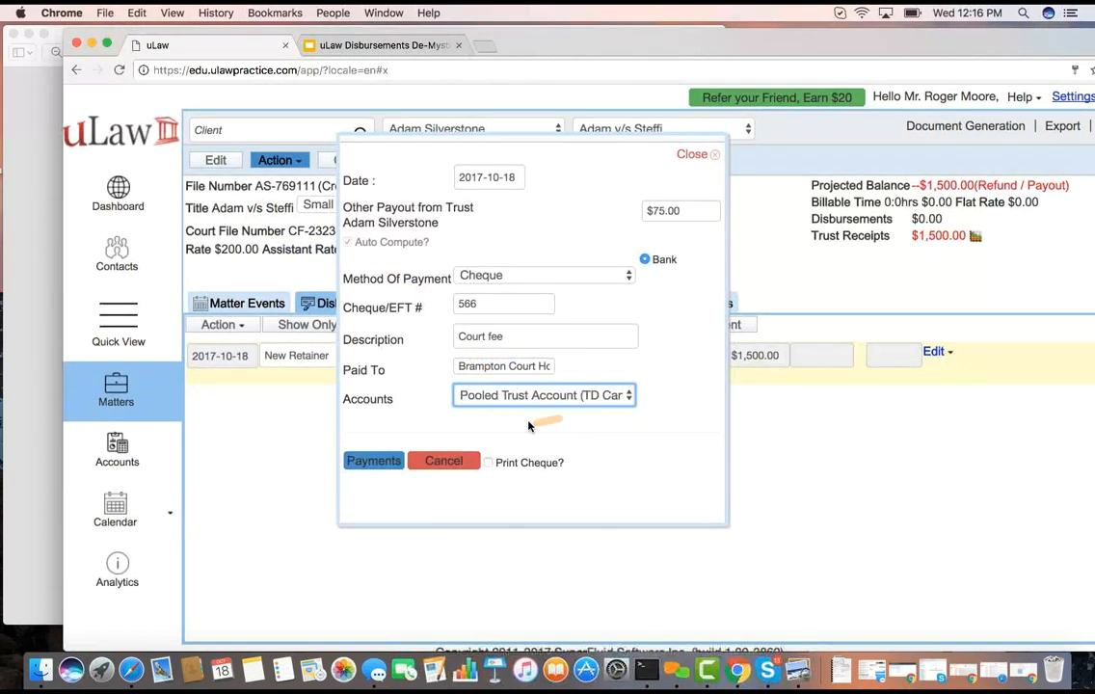
Record the trust payment with a printed cheque requested, and download and open the cheque PDF
double_click(473, 305)
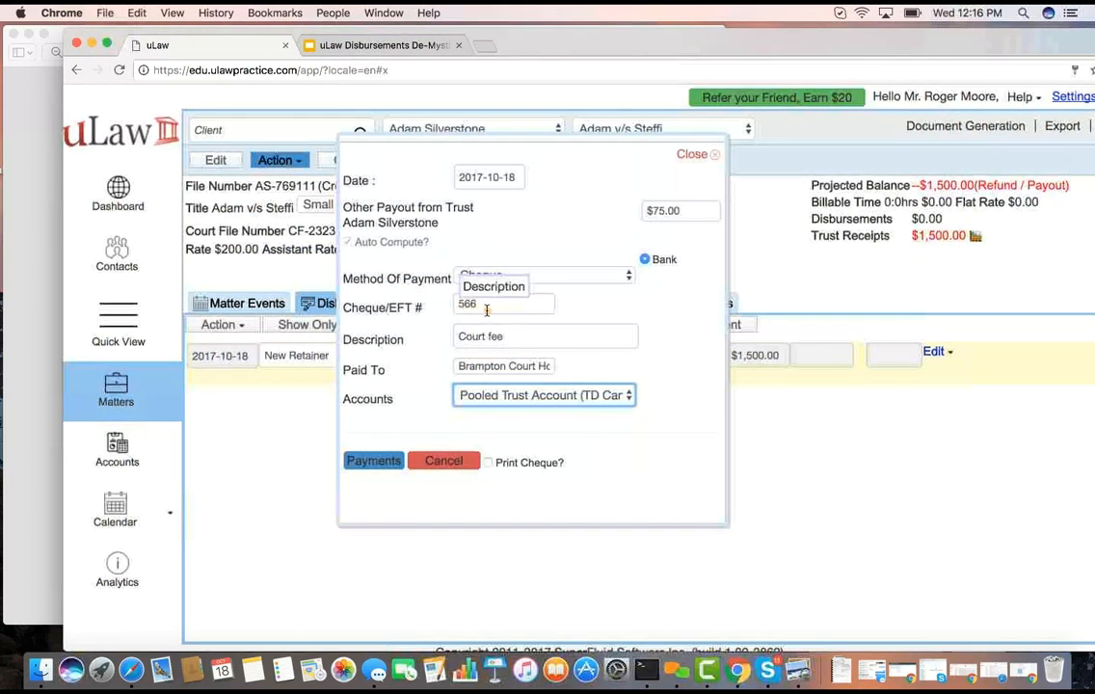
click(489, 464)
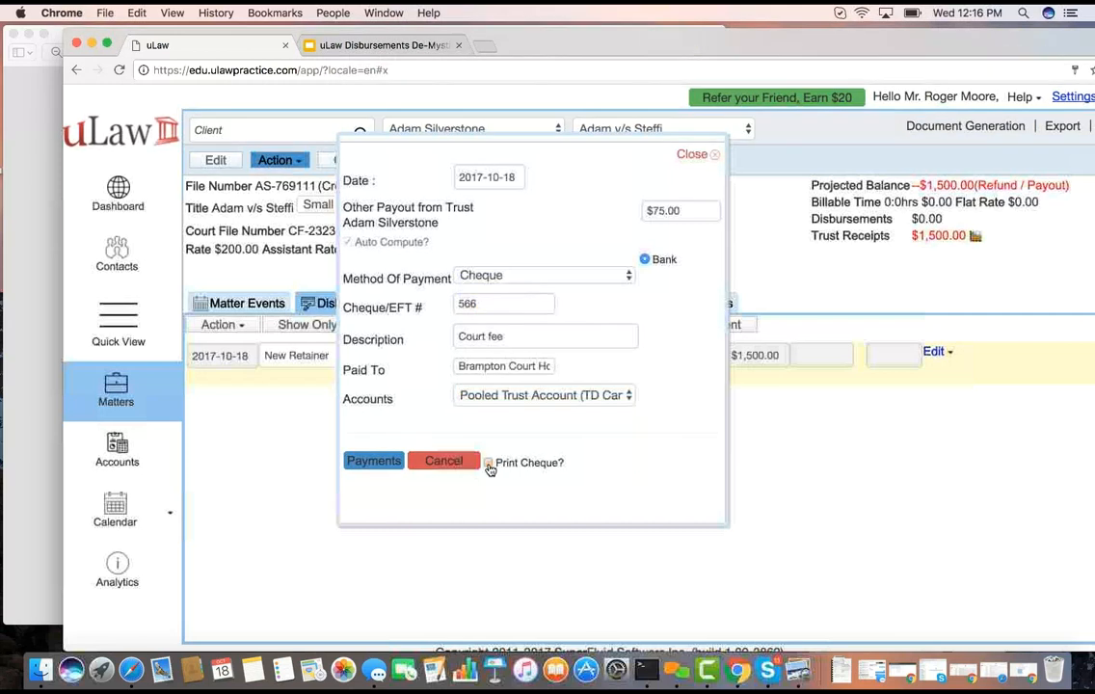
click(376, 461)
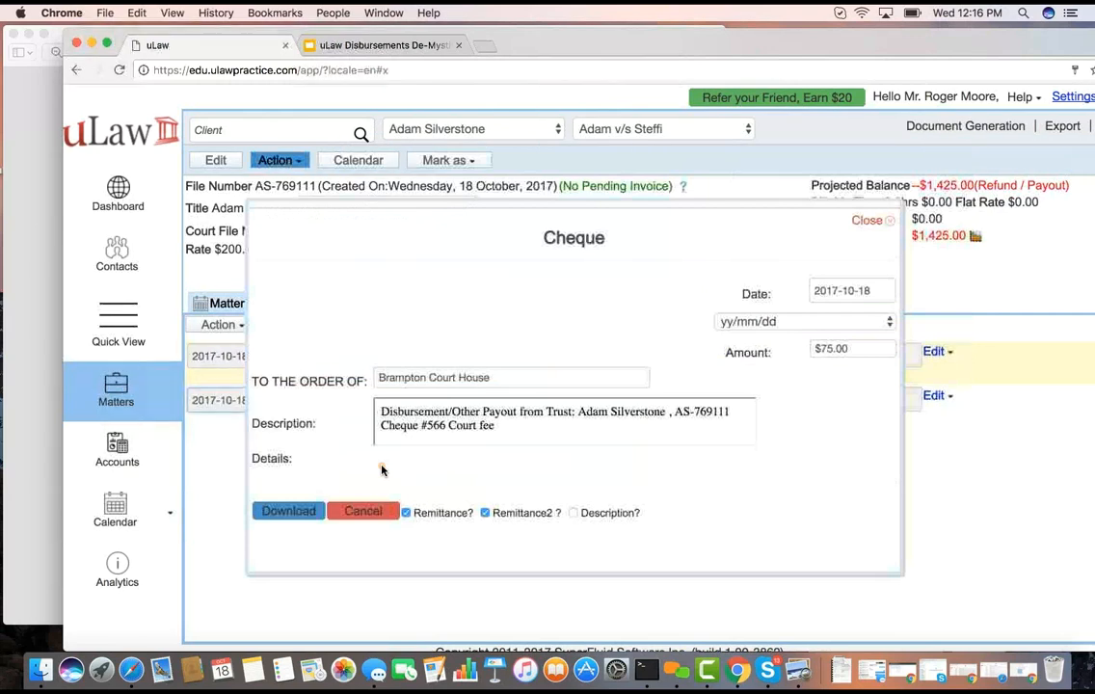
click(303, 510)
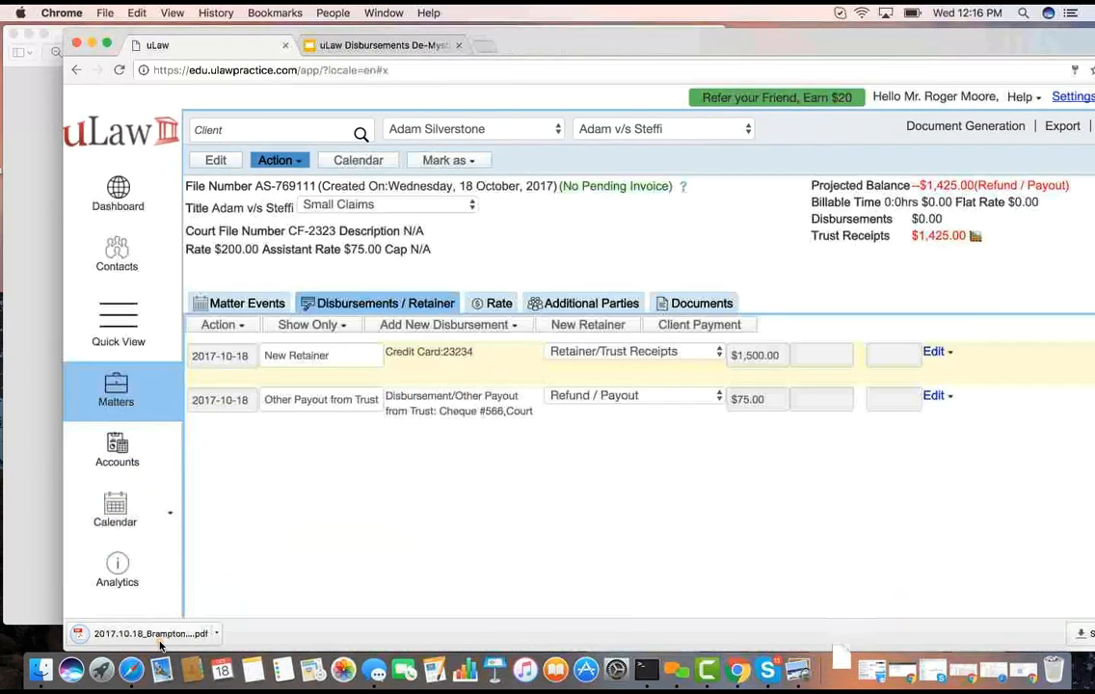
click(154, 634)
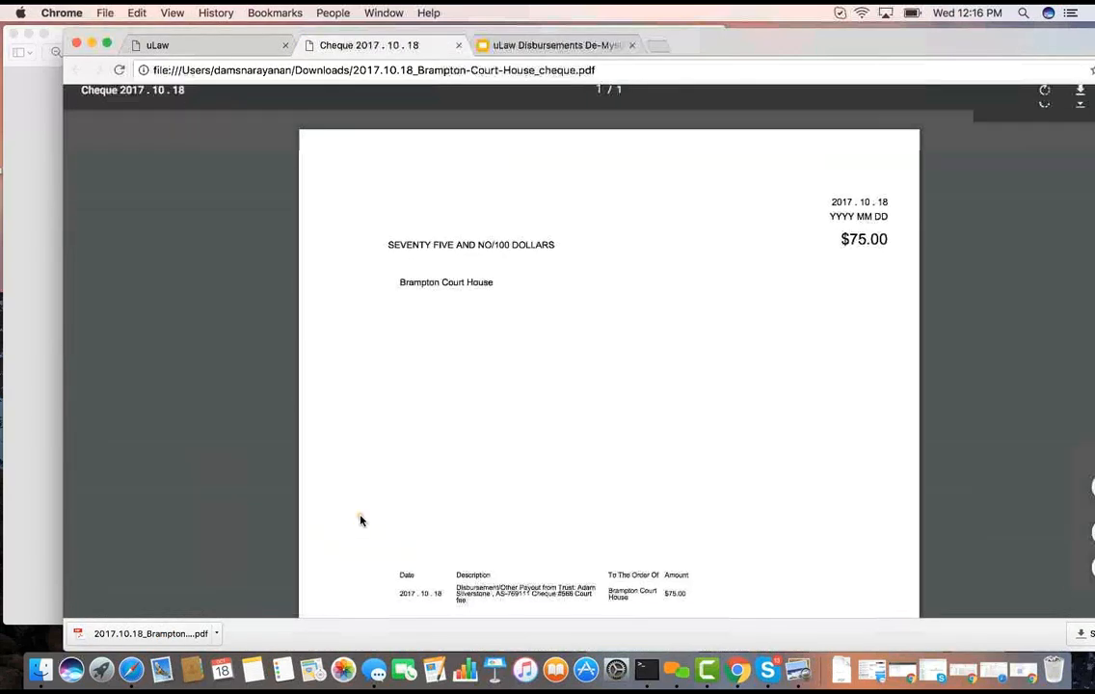
Review the How to manage Disbursements slide alongside the details of the $75 trust payout in uLaw
click(562, 45)
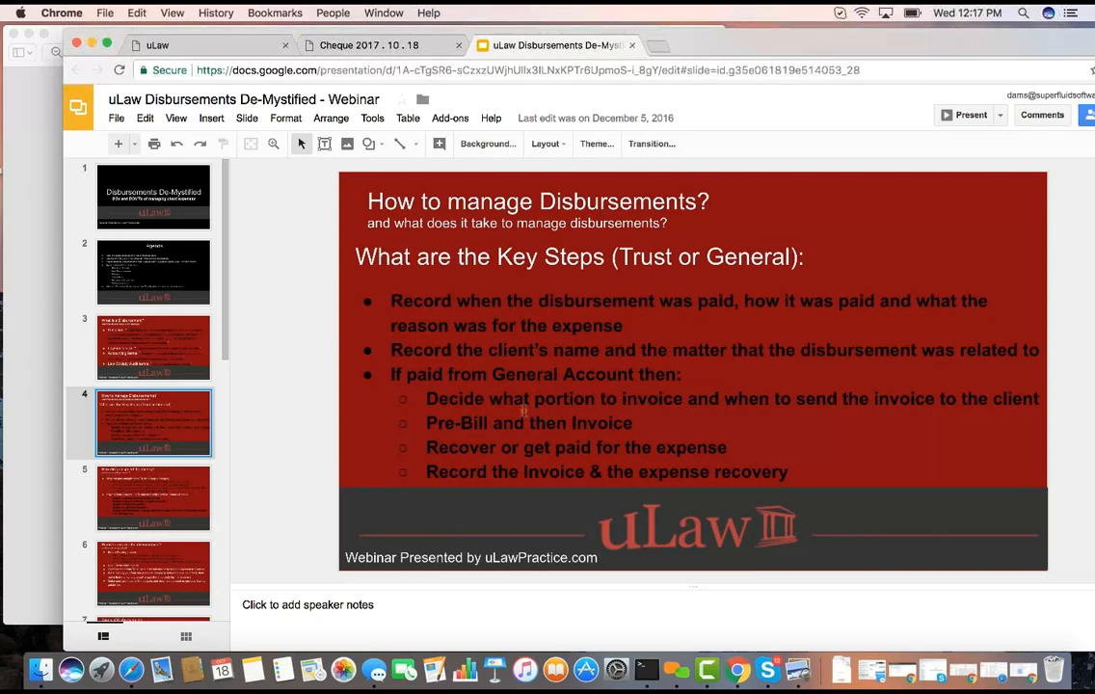
click(258, 45)
click(931, 396)
click(937, 420)
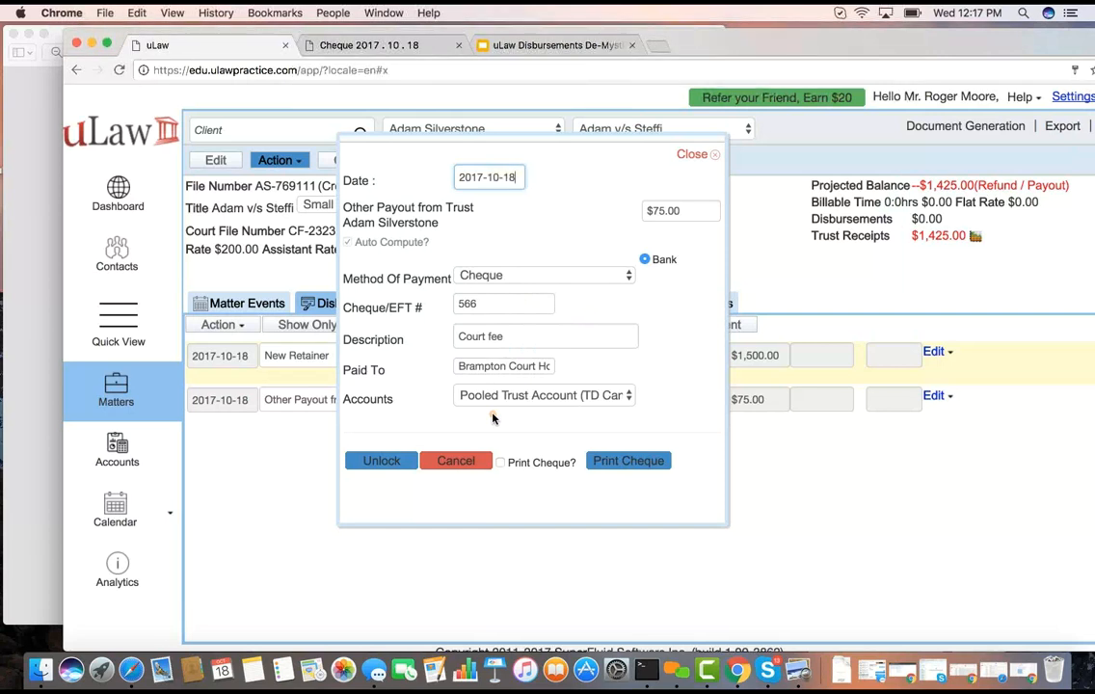
click(456, 462)
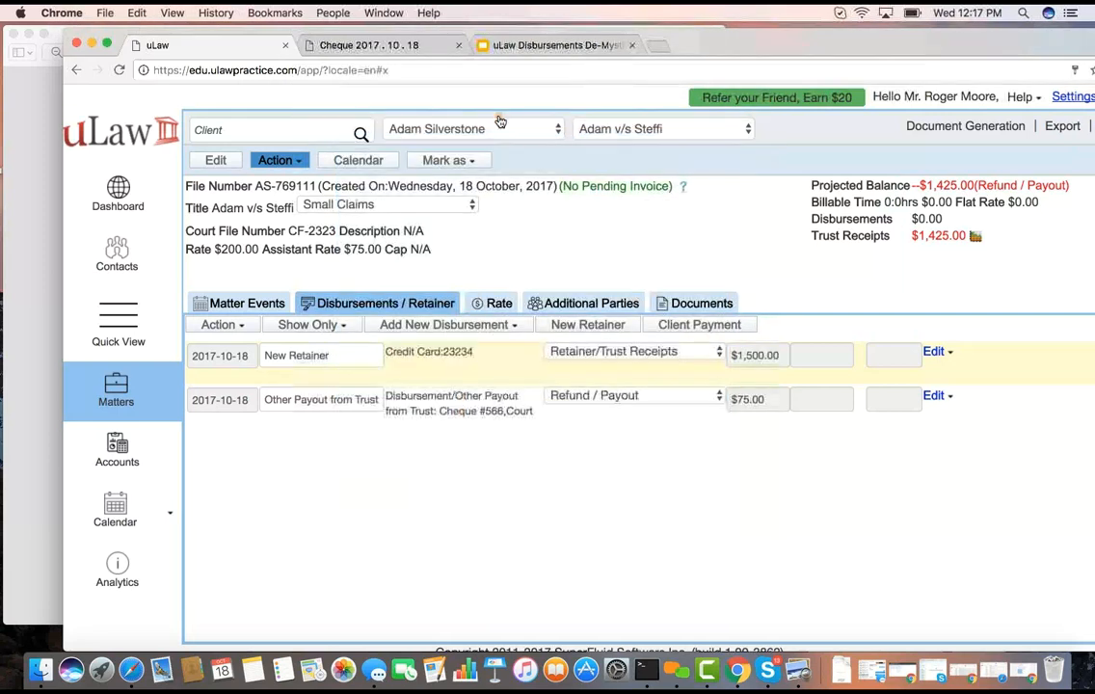
click(528, 45)
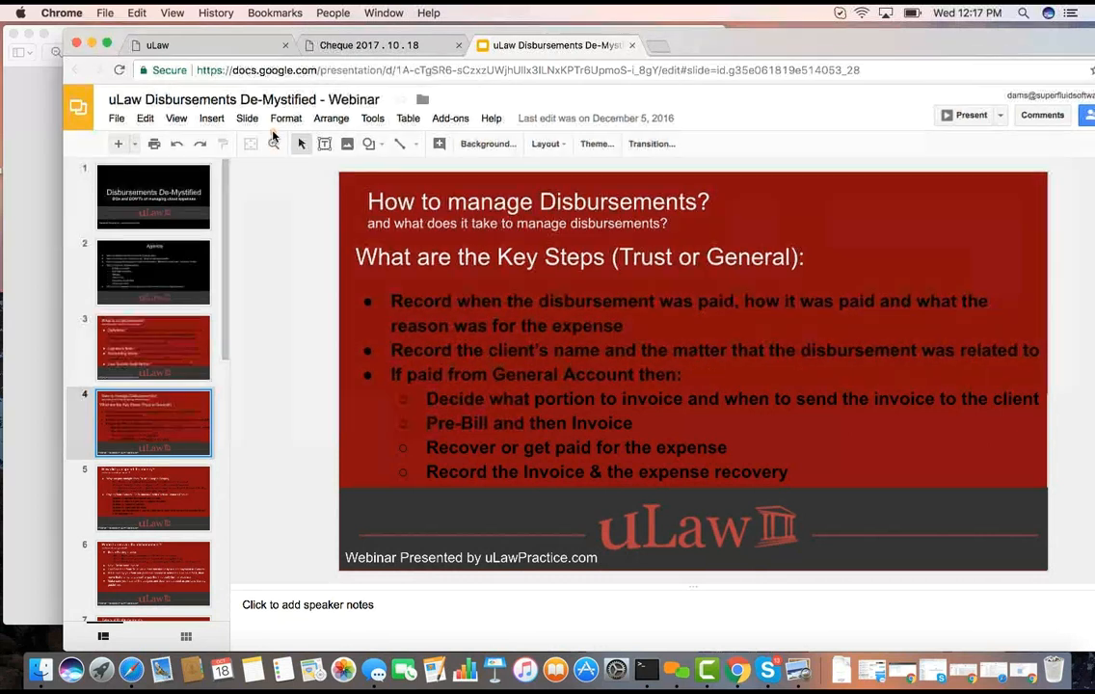
click(231, 48)
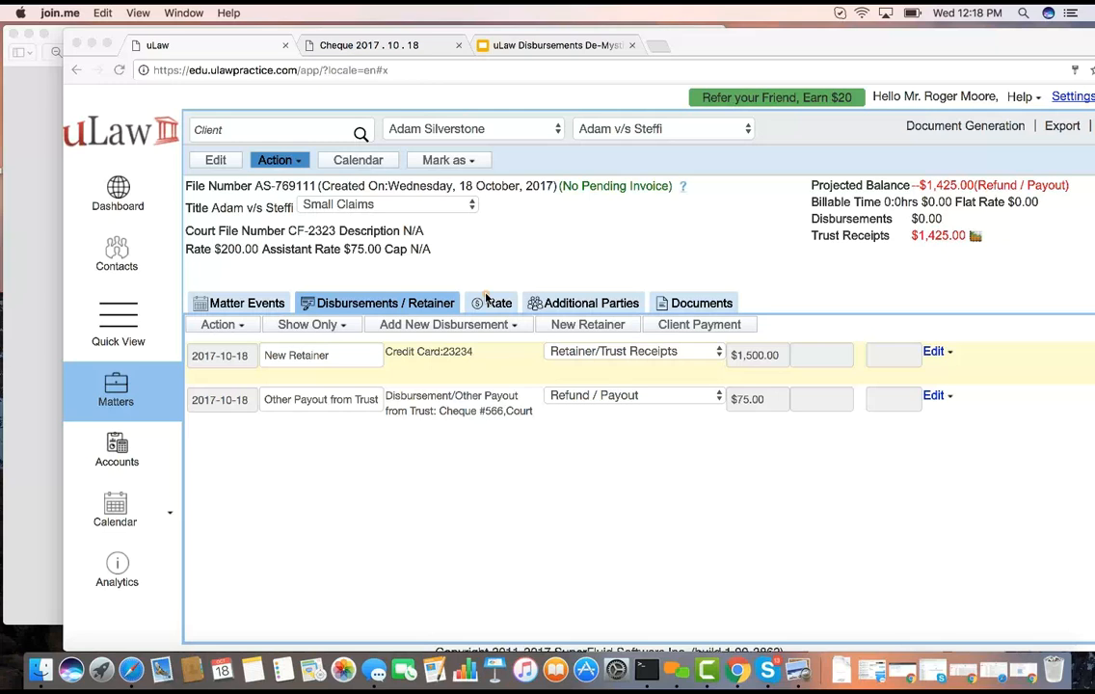
Examine the whole Brampton Court House cheque PDF, fitted to the page, including its remittance sections
click(375, 46)
click(376, 47)
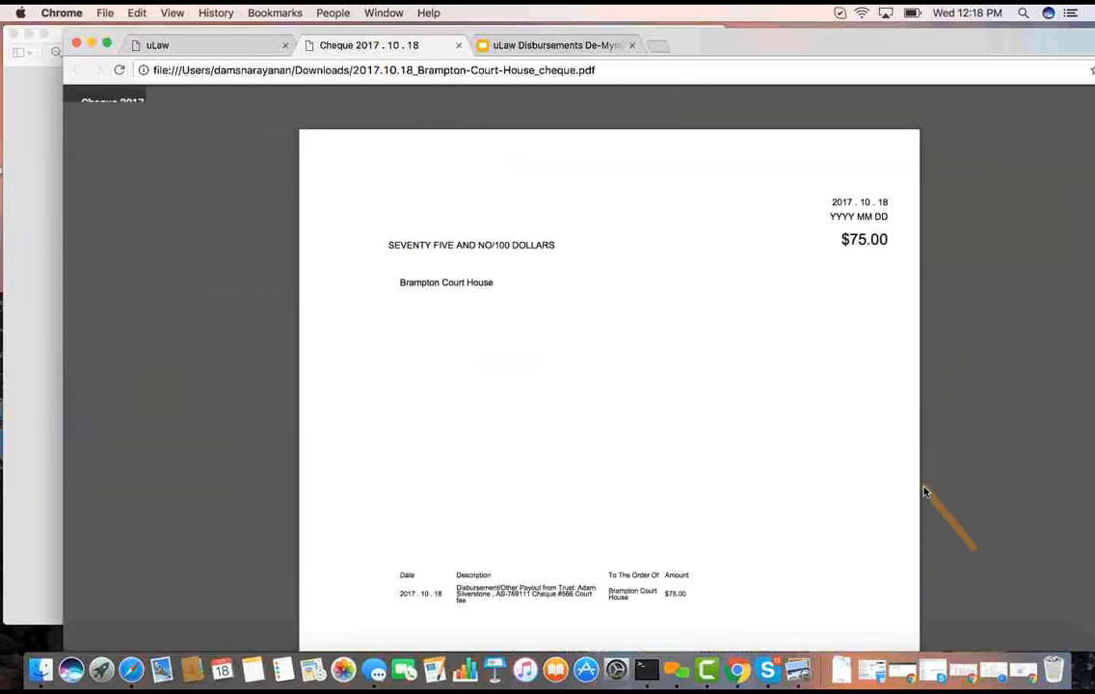
drag(950, 56, 909, 55)
click(1065, 520)
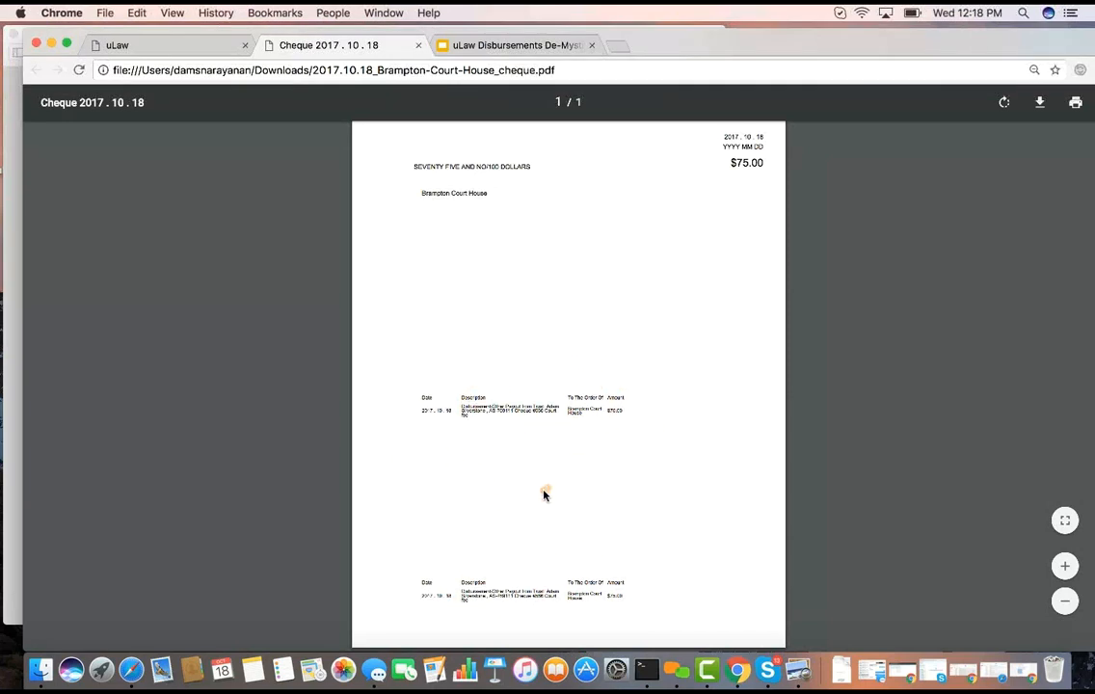
click(561, 120)
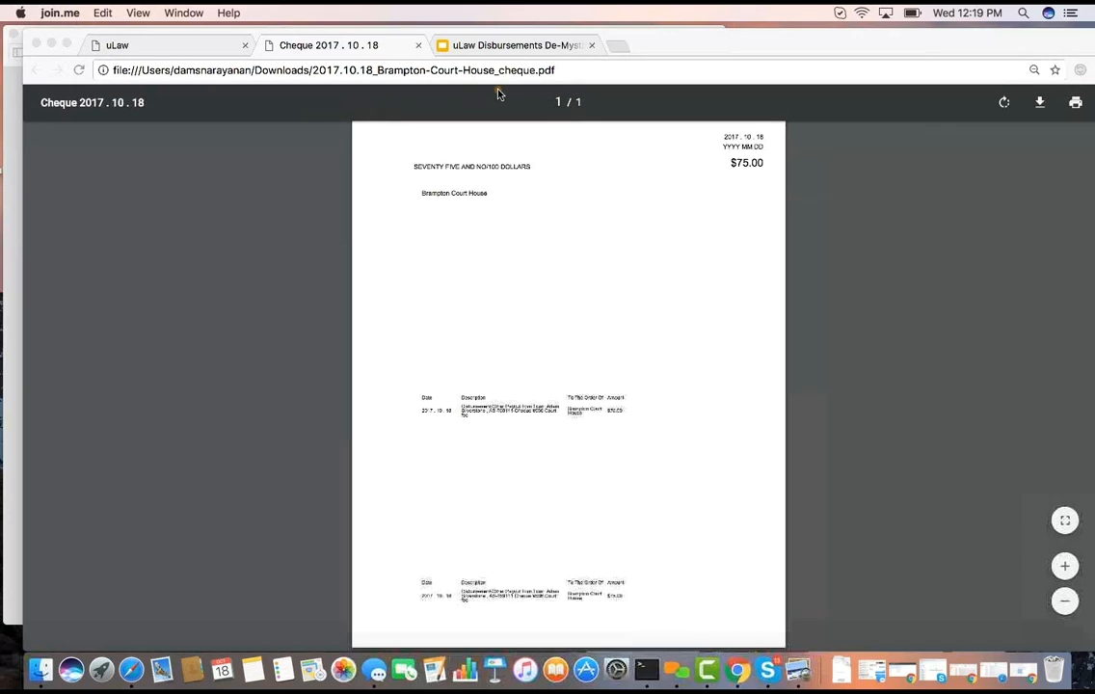
click(306, 52)
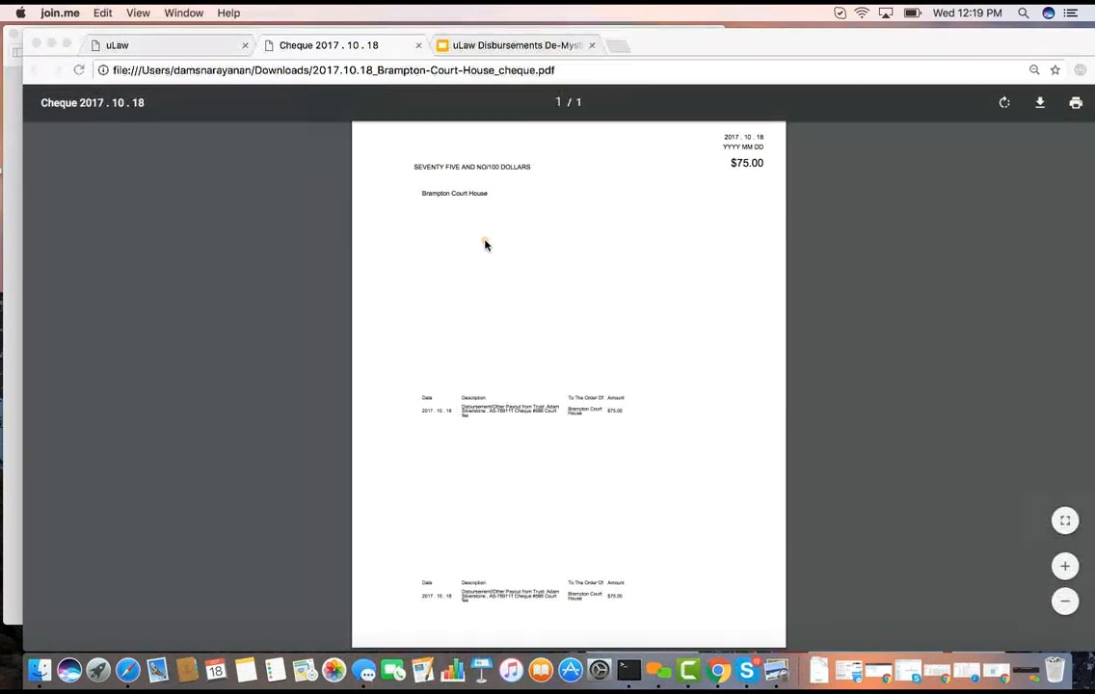
Check the matter's retainer and payout entries in uLaw and switch to the uLaw Disbursements De-Mystified presentation
click(181, 48)
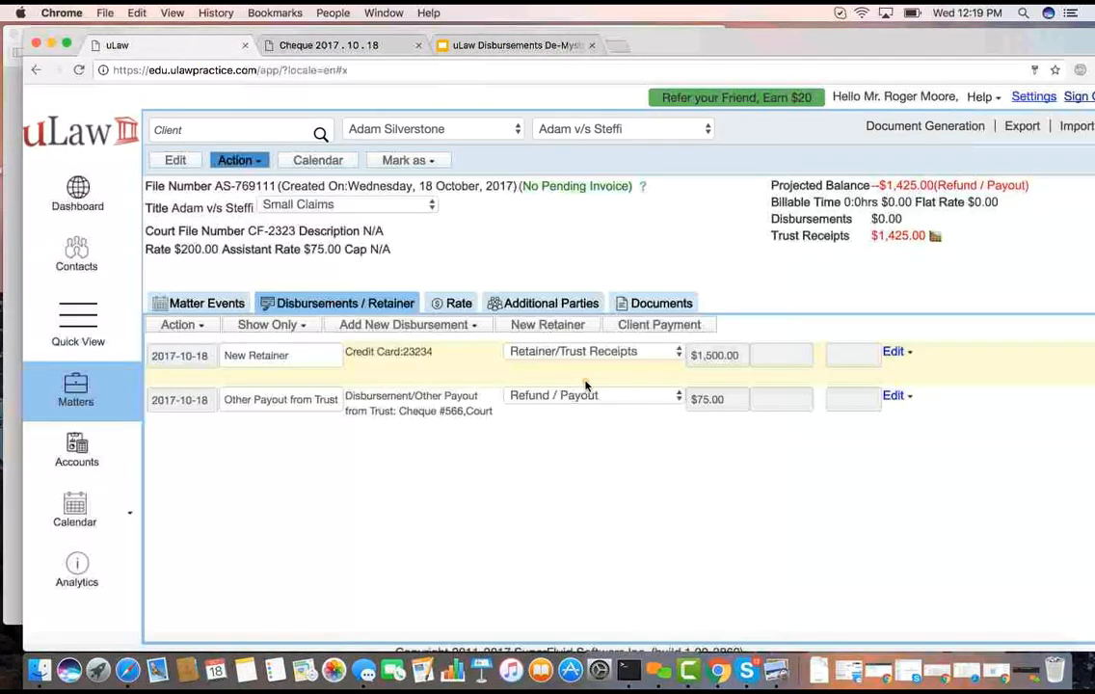
click(503, 45)
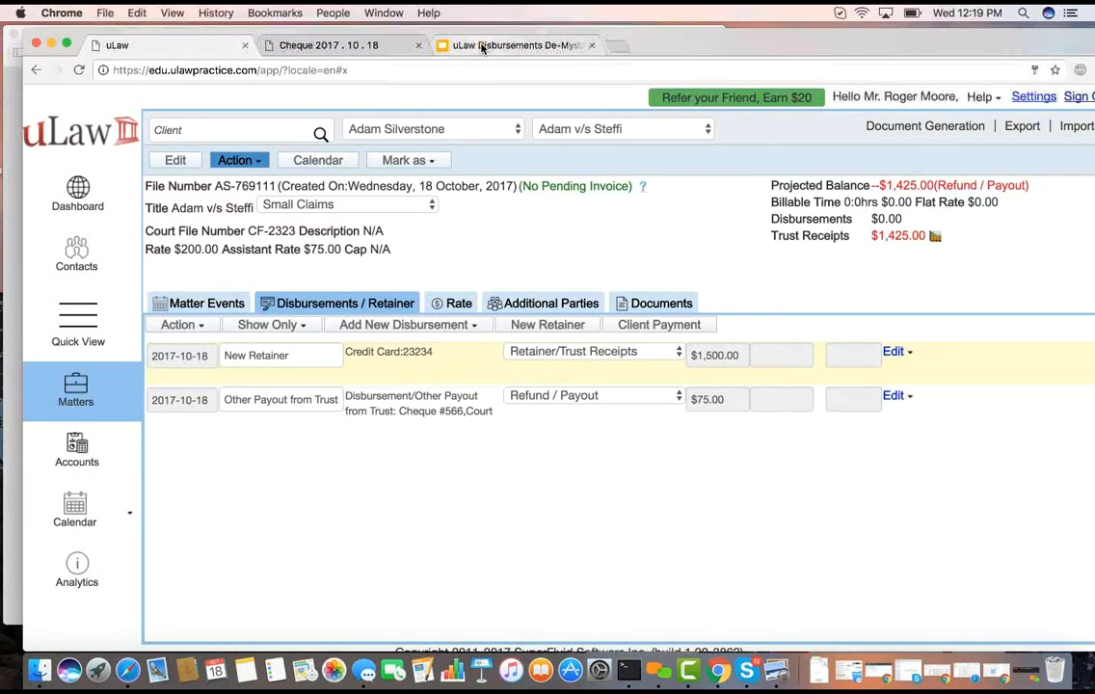
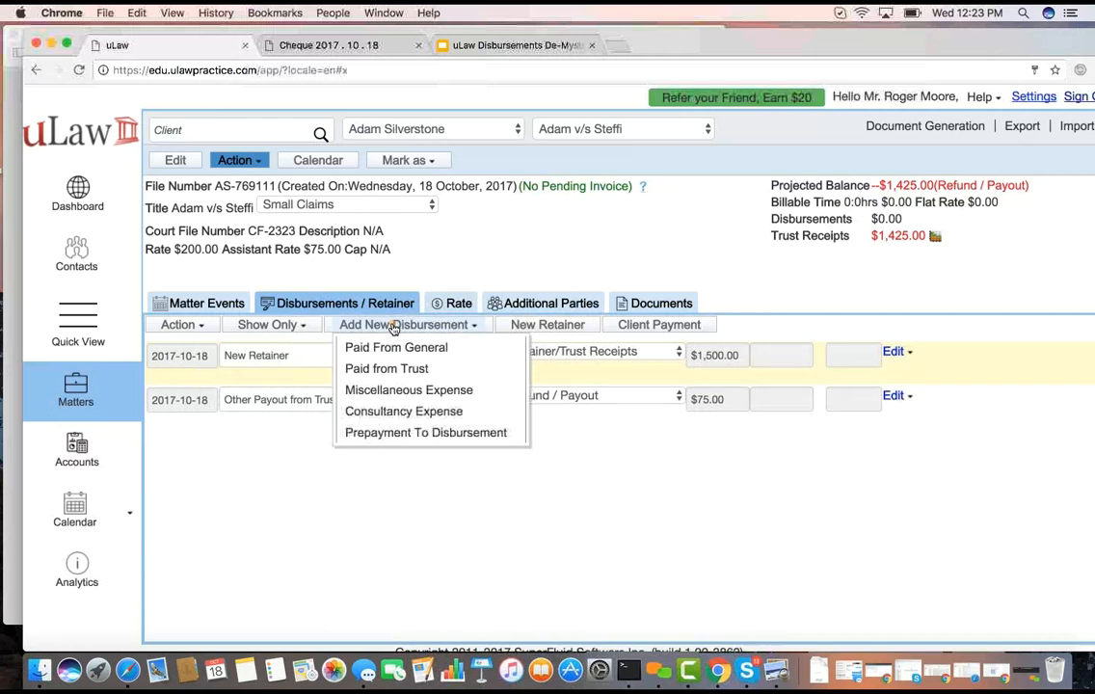
Start a billable disbursement paid from general with the item Court fee, amount $75.00, and mark it tax exempt
click(401, 349)
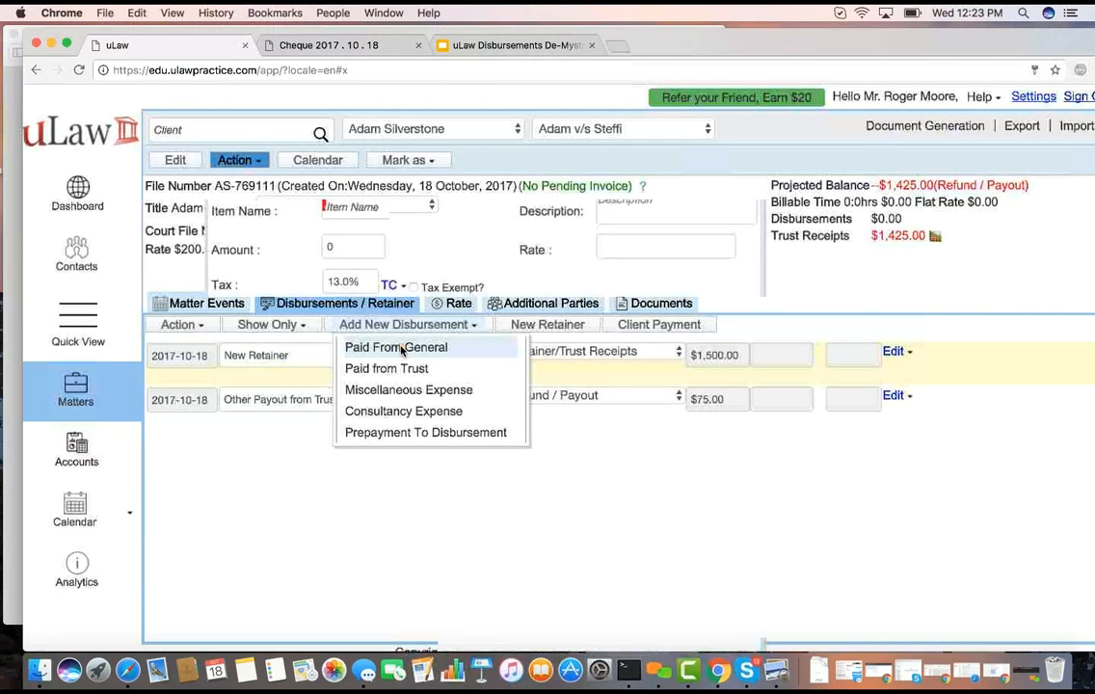
click(375, 207)
text(cou)
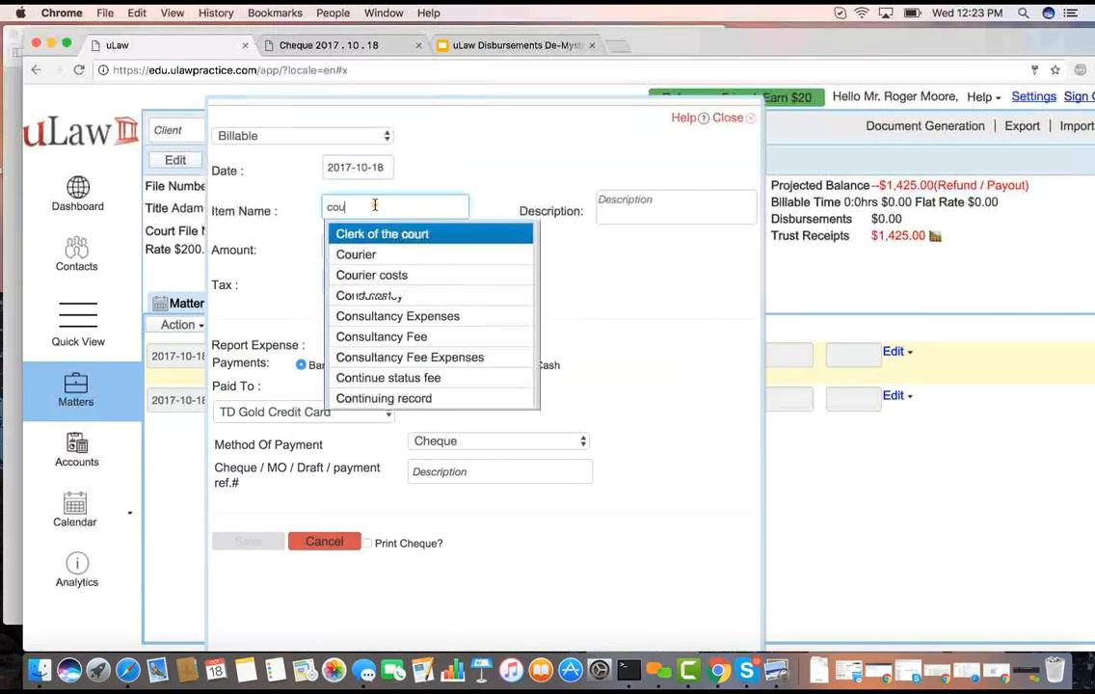
text(r)
click(398, 313)
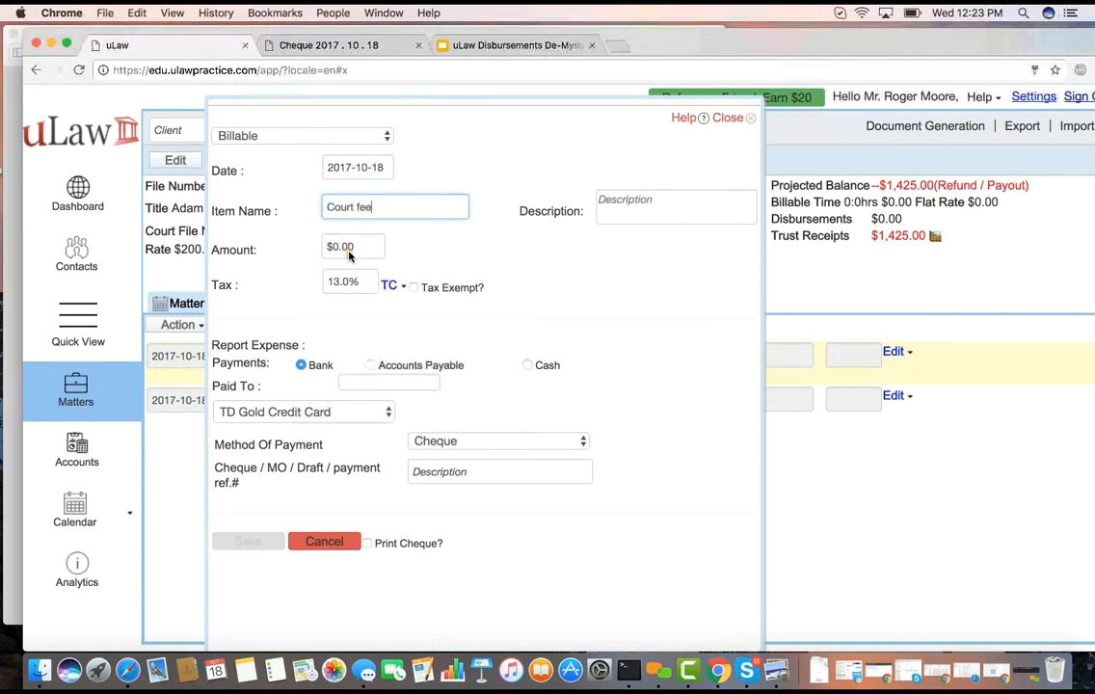
double_click(347, 244)
text(225)
click(473, 266)
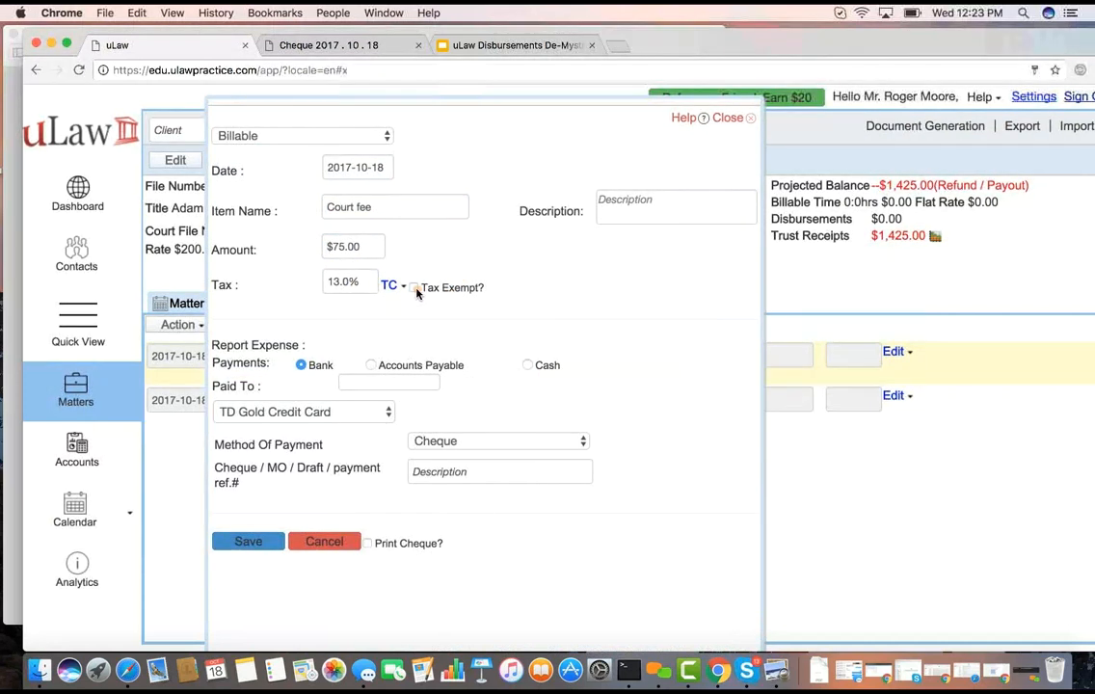
click(415, 289)
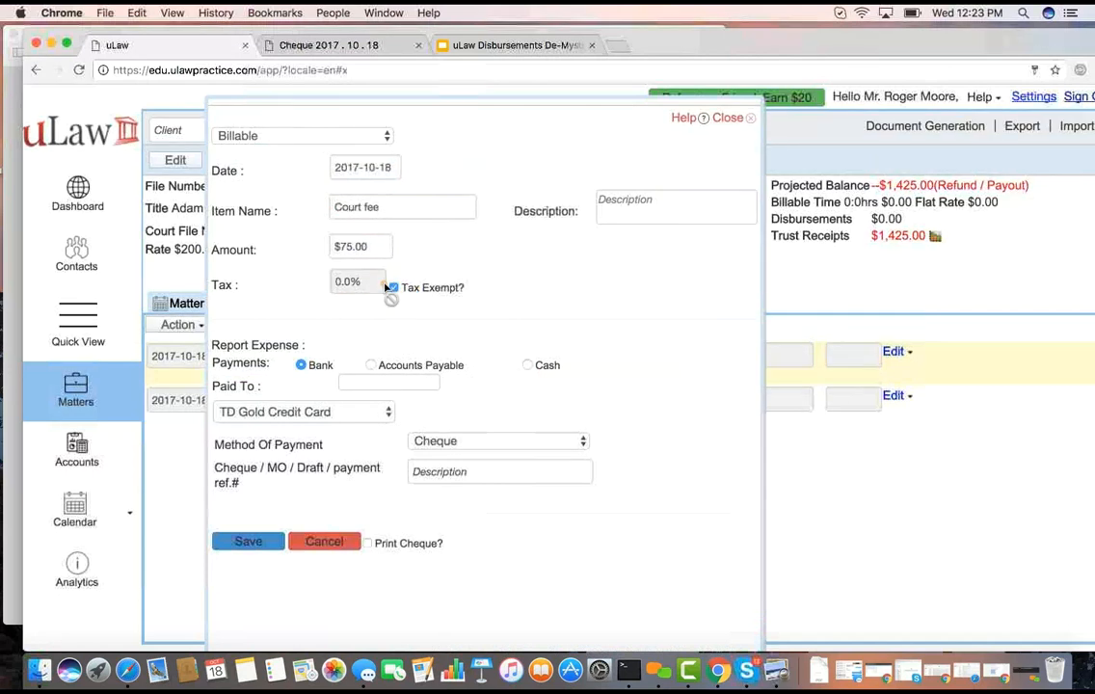
Set the disbursement's bank payment to come from the Scotiabank general account by cheque 567, paid to Brampton Court House
click(330, 414)
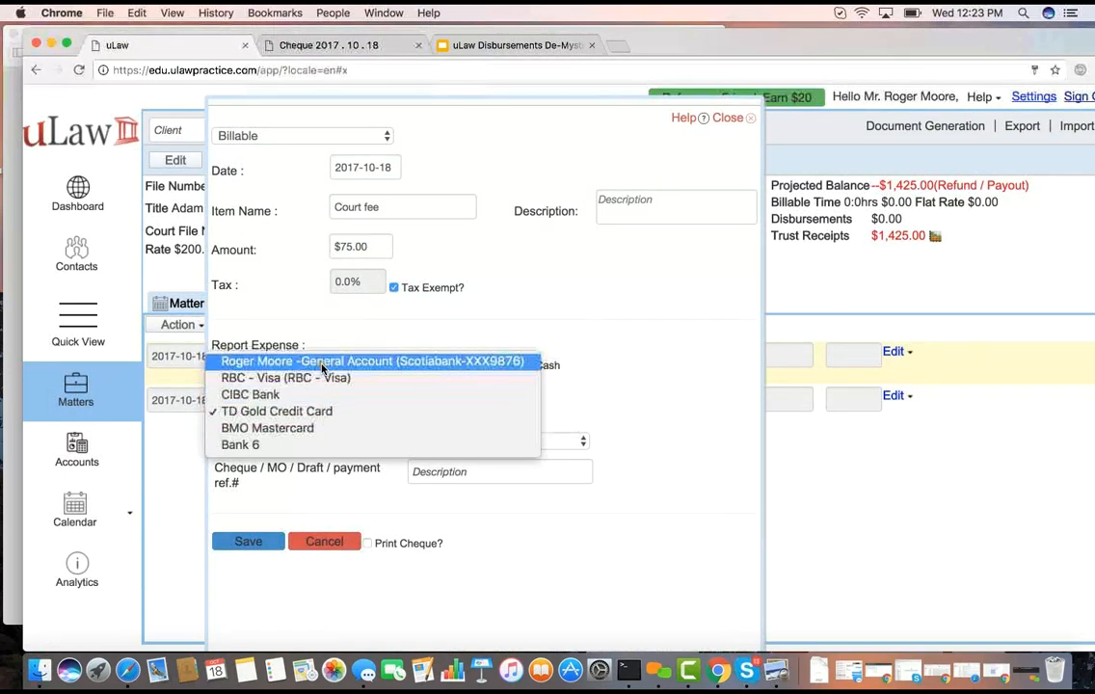
click(324, 362)
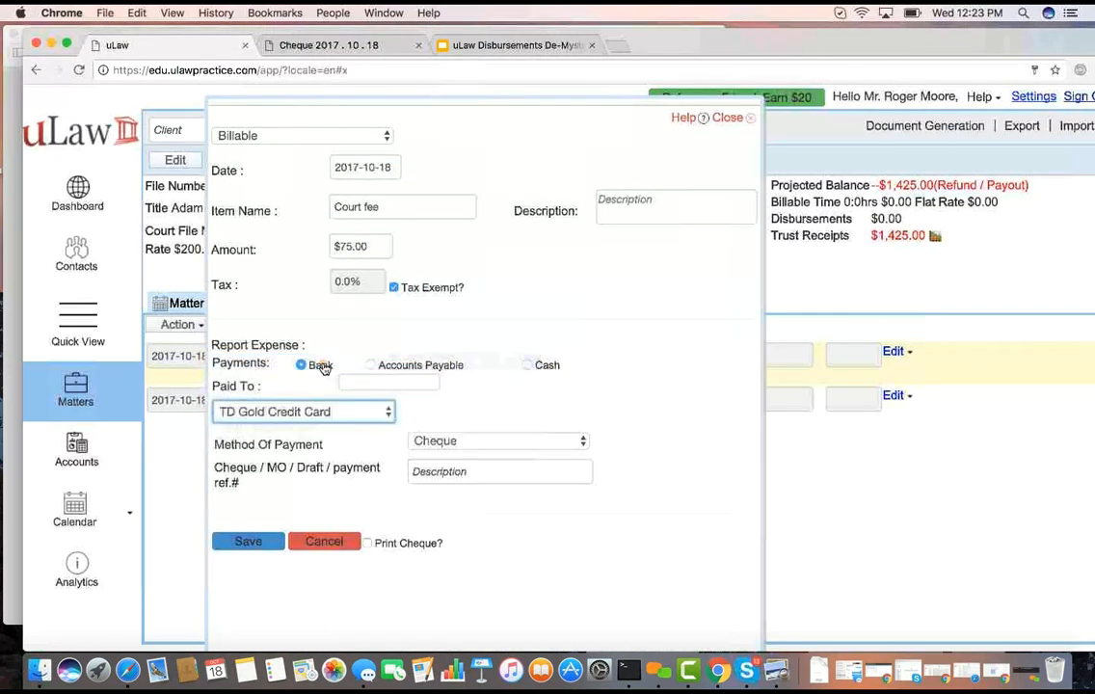
click(447, 478)
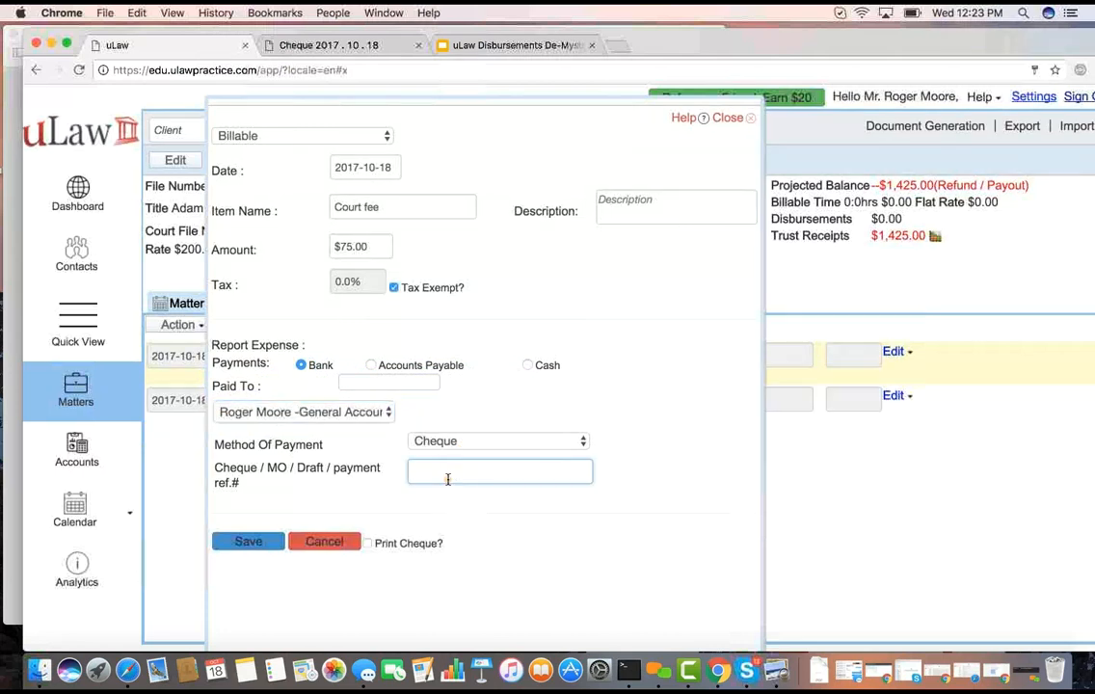
click(377, 385)
text(Bra)
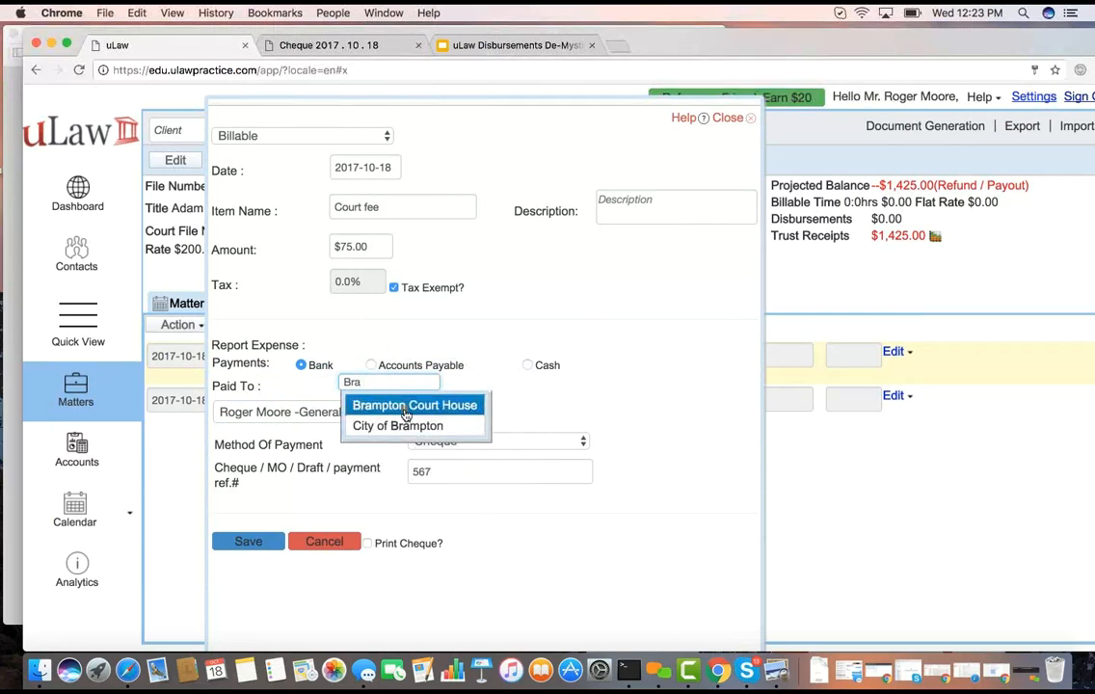
click(406, 406)
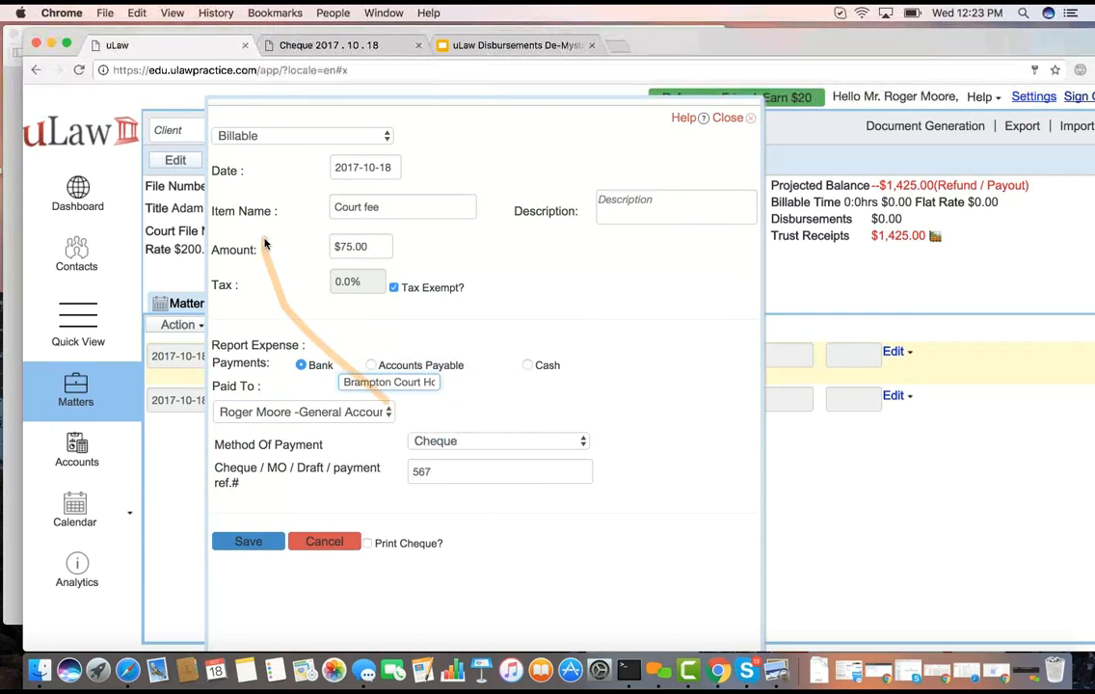
click(306, 414)
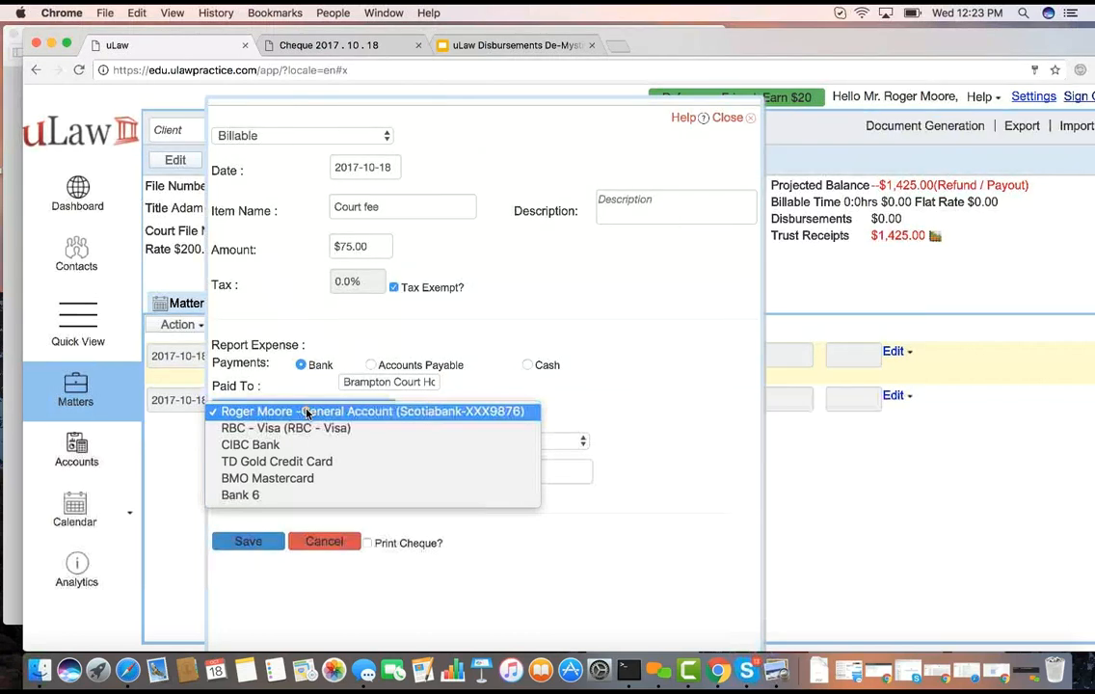
click(306, 412)
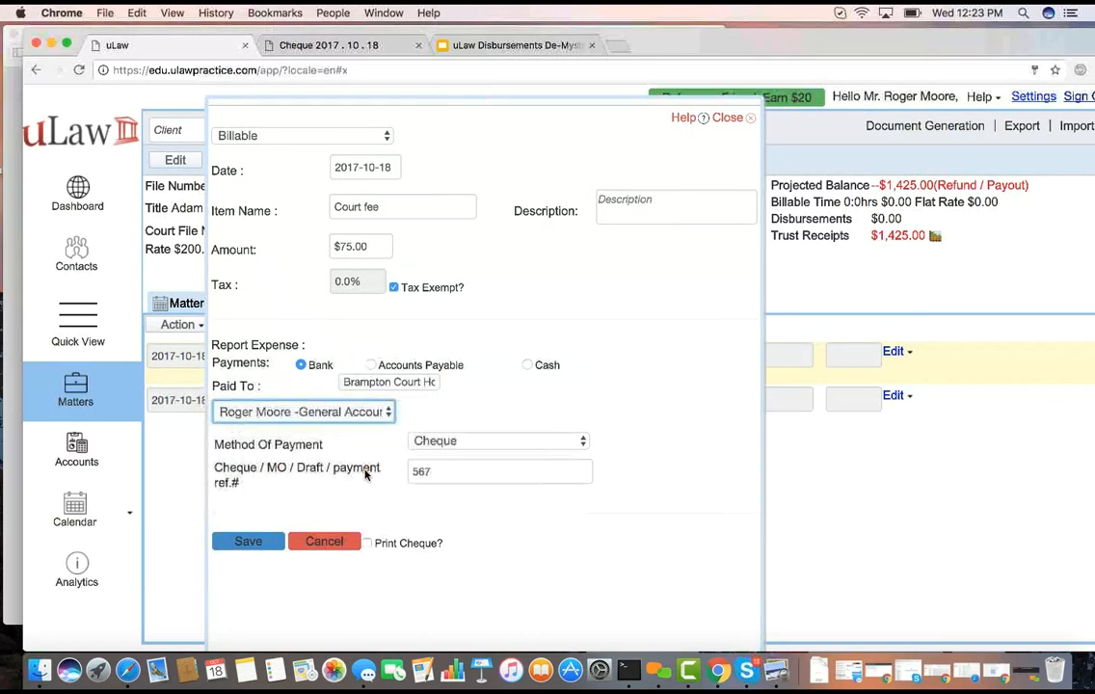
Save the court fee disbursement with a printed cheque requested, and open the downloaded cheque PDF fitted to the page
click(368, 543)
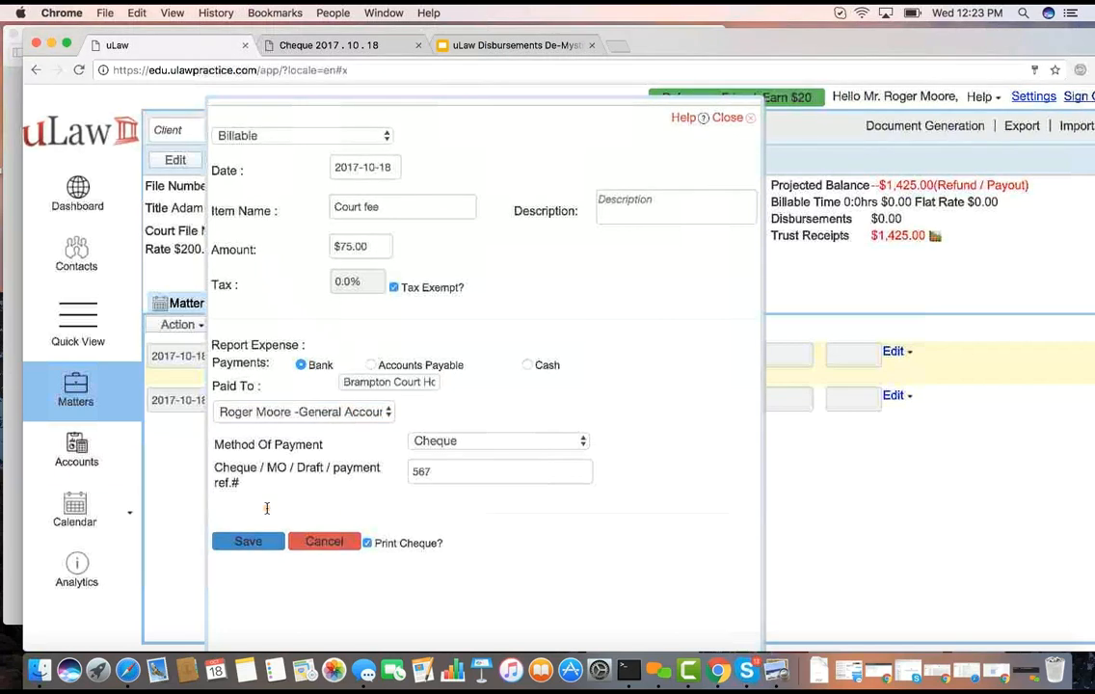
click(248, 542)
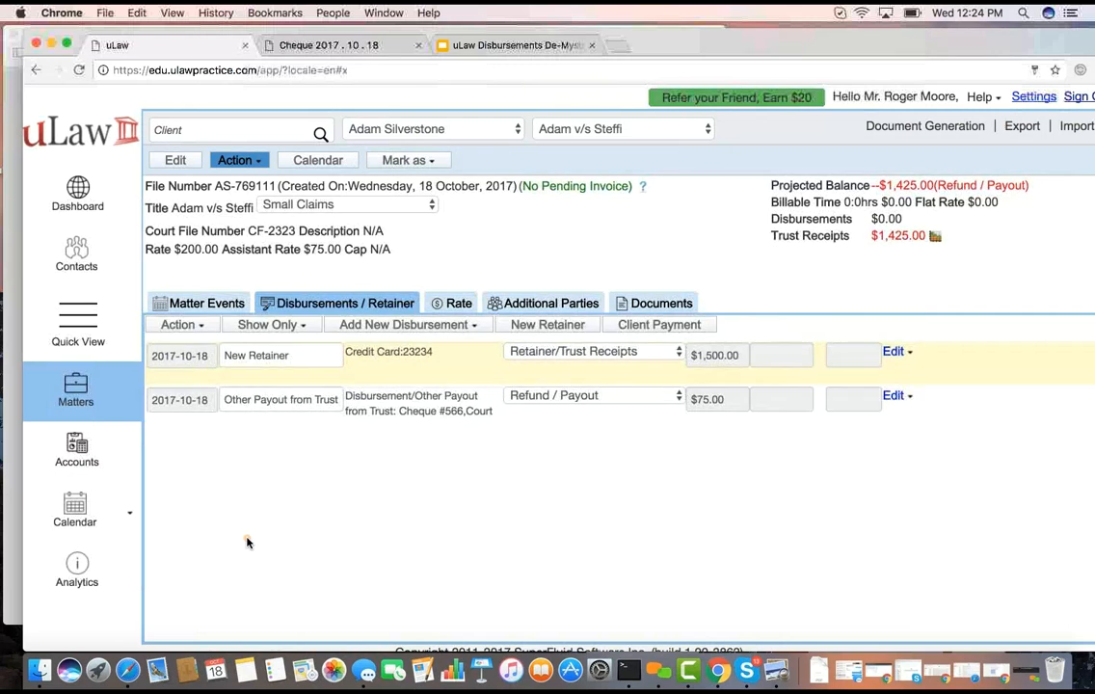
click(237, 514)
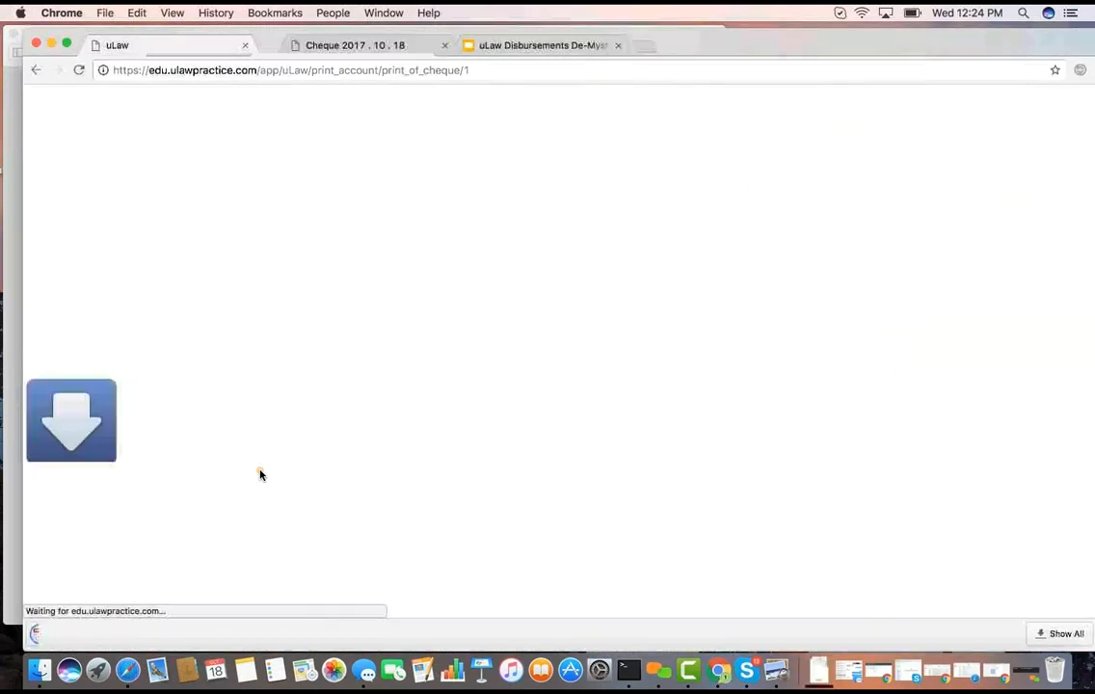
click(132, 633)
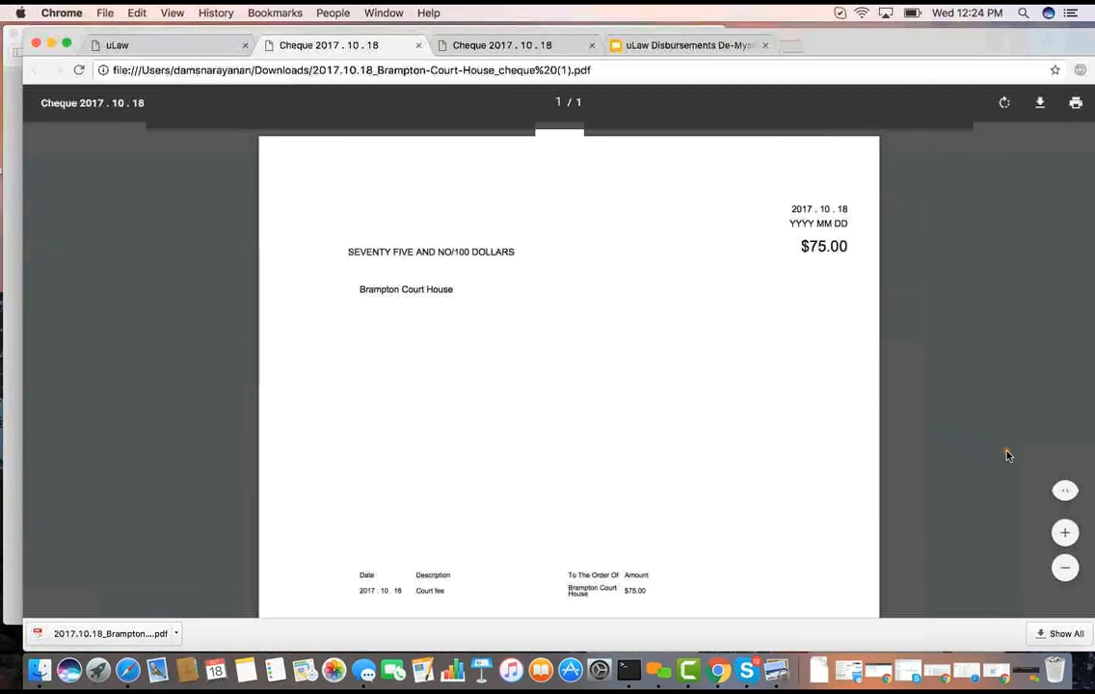
click(1065, 494)
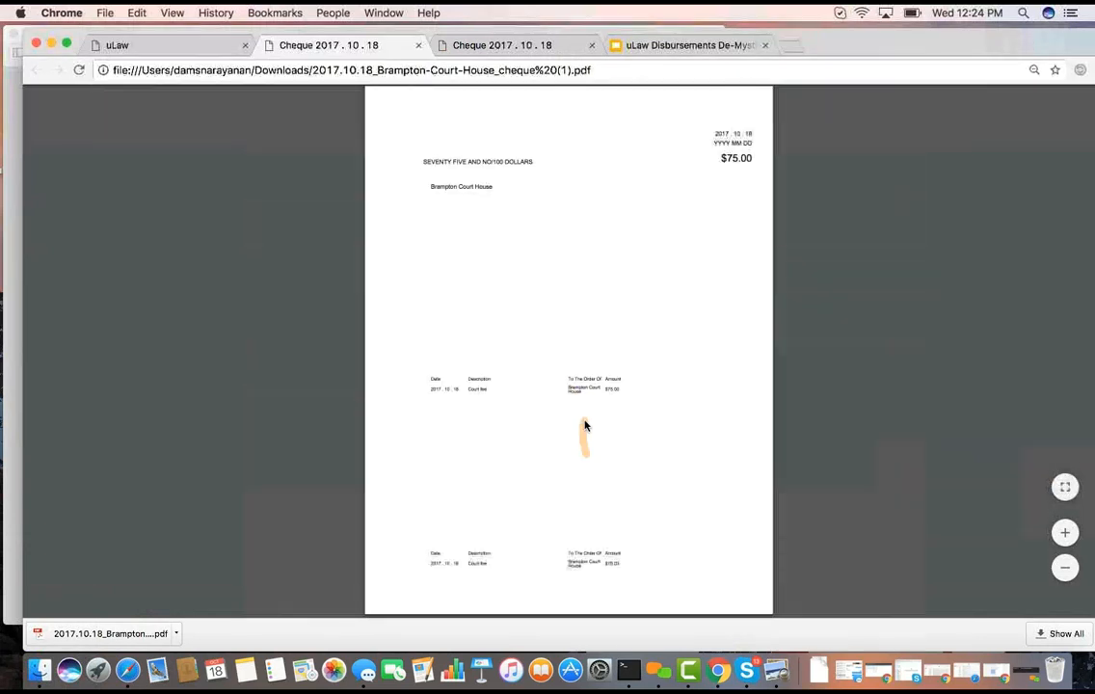
Back in uLaw, check the matter's Trust to General Invoice/Payment Transfer form and its Matter Analytics summary, closing each
click(174, 55)
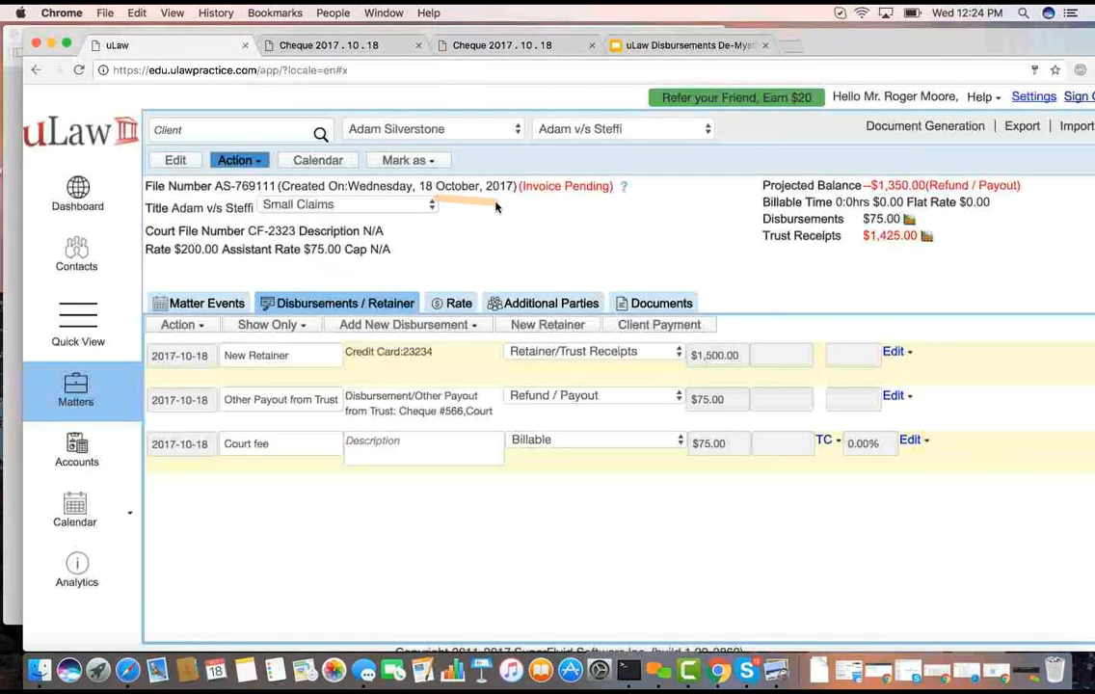
click(236, 161)
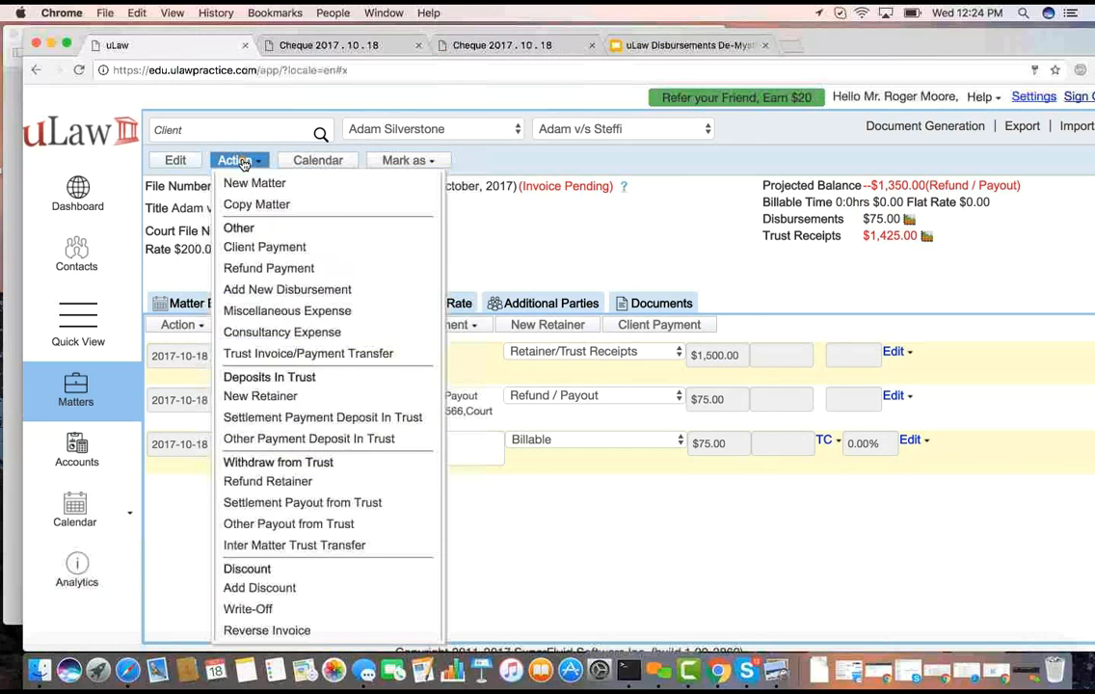
click(280, 355)
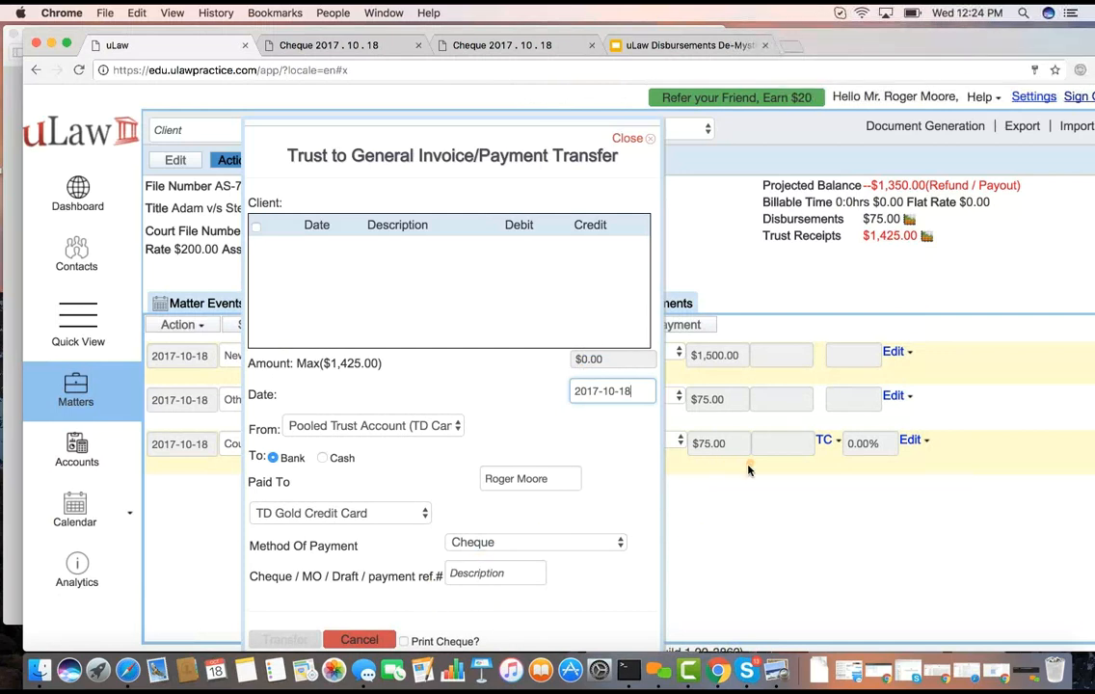
click(628, 140)
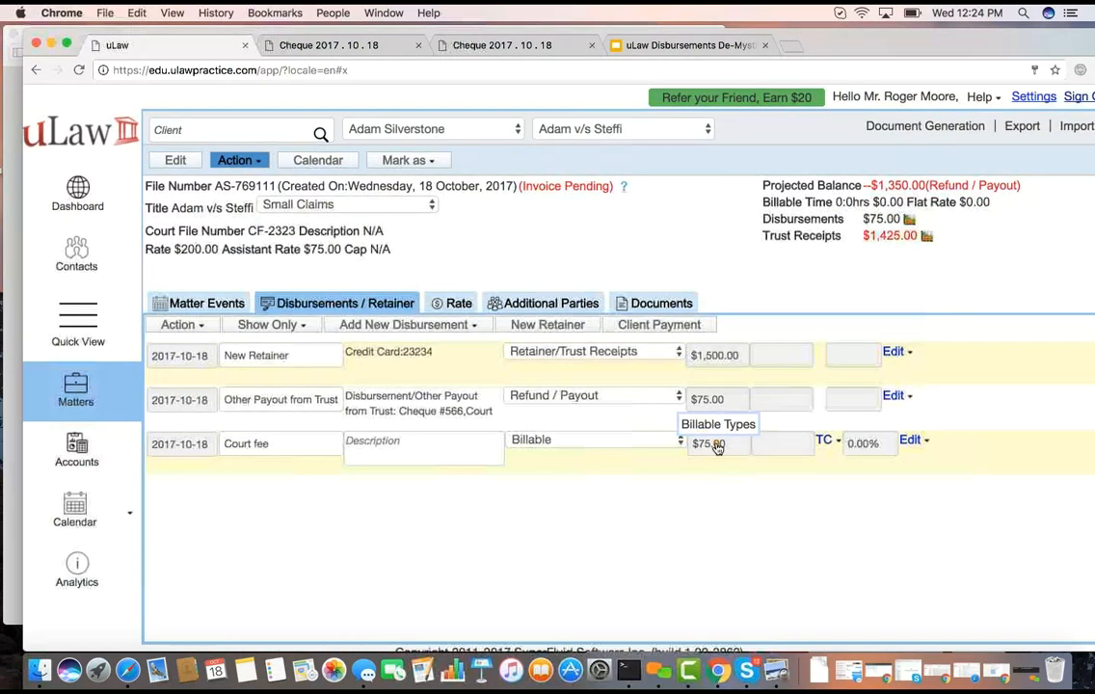
click(623, 189)
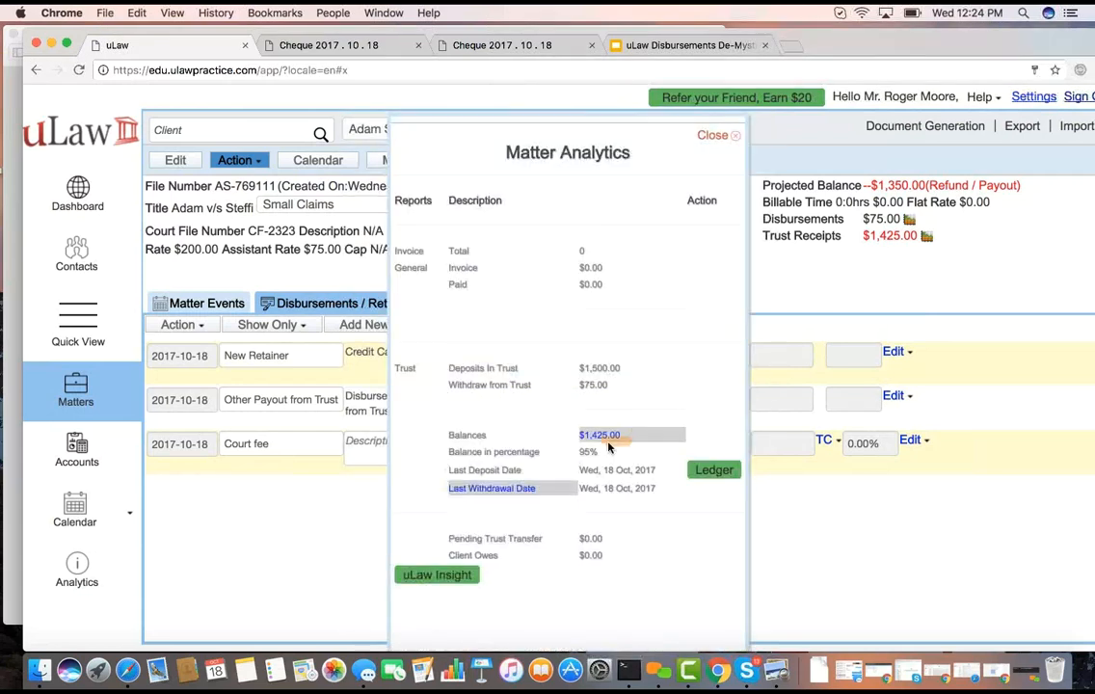
click(710, 137)
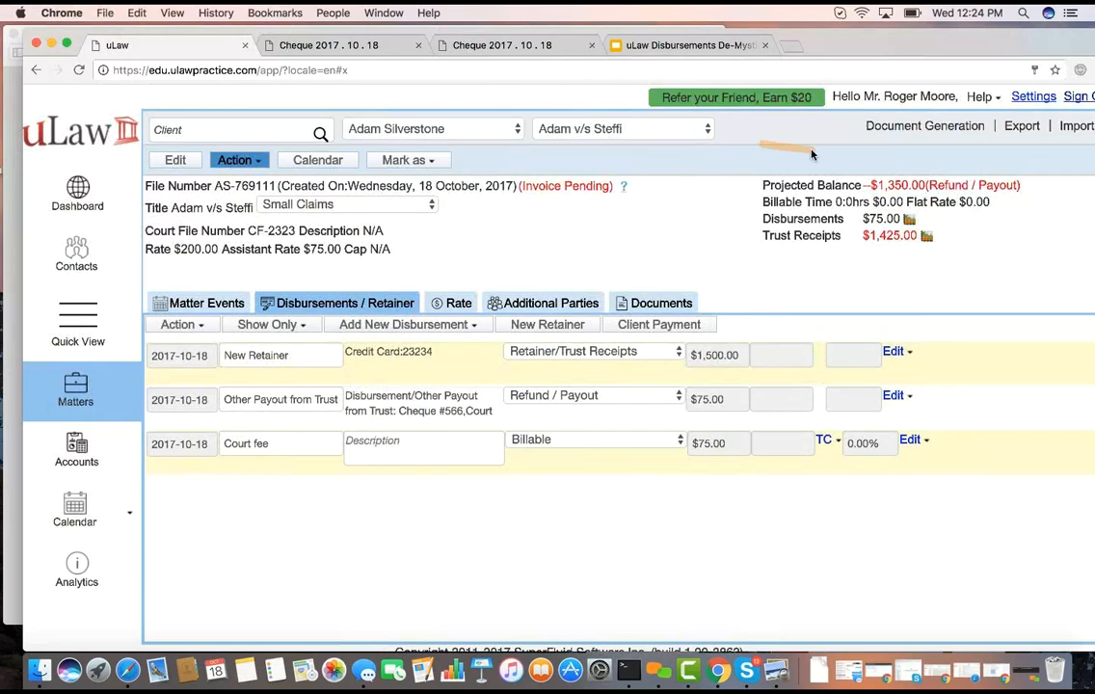
Generate a preview of the matter's complete invoice dated 2017-10-18 with 30-day terms and open the downloaded PDF
click(901, 130)
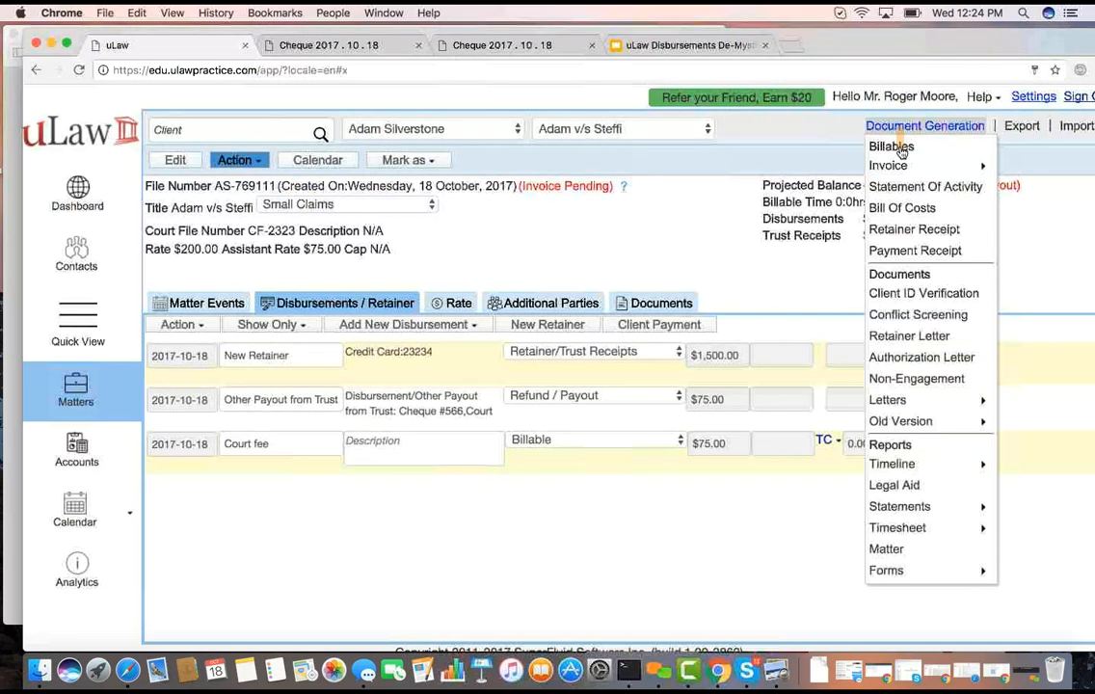
mouse_move(902, 166)
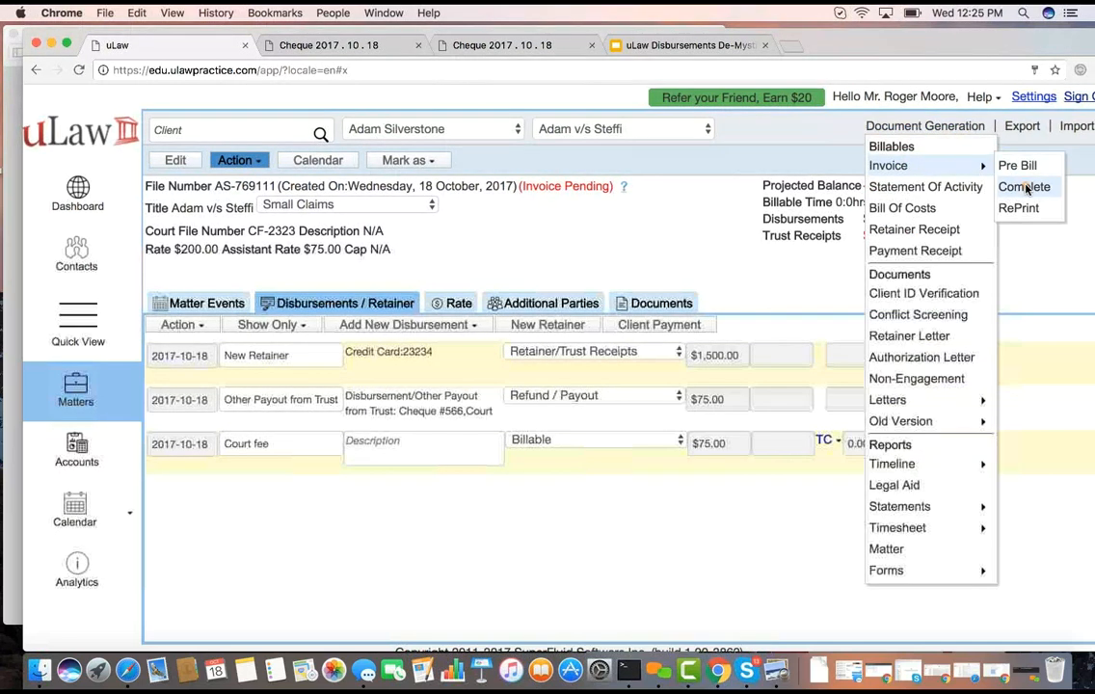
click(1025, 187)
click(714, 556)
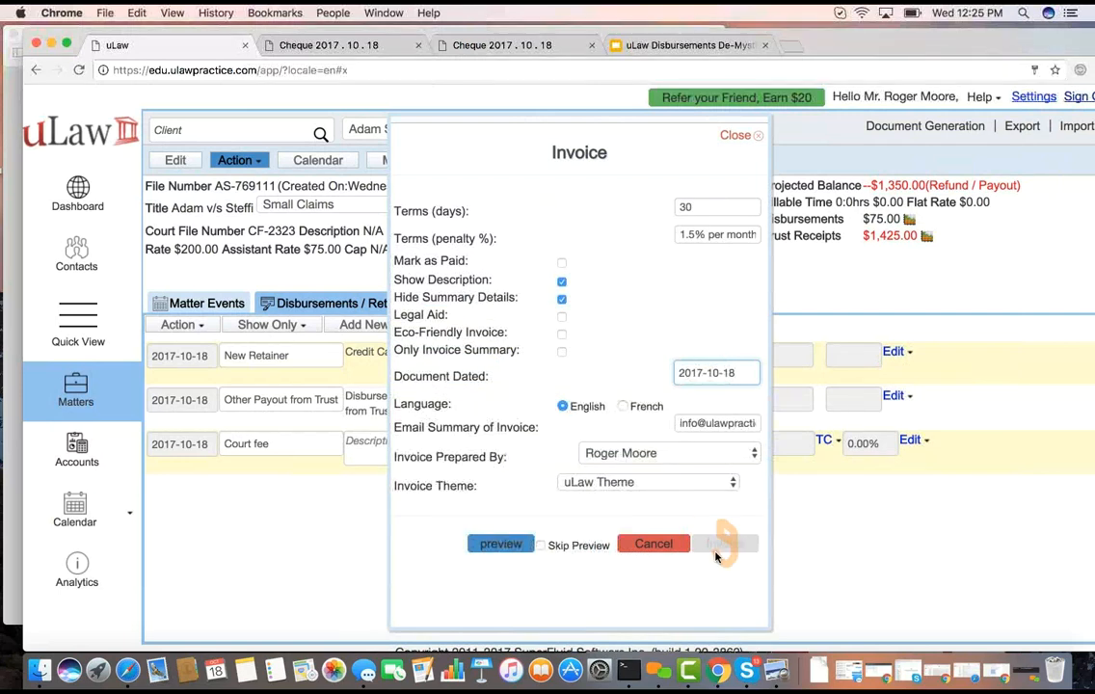
click(500, 544)
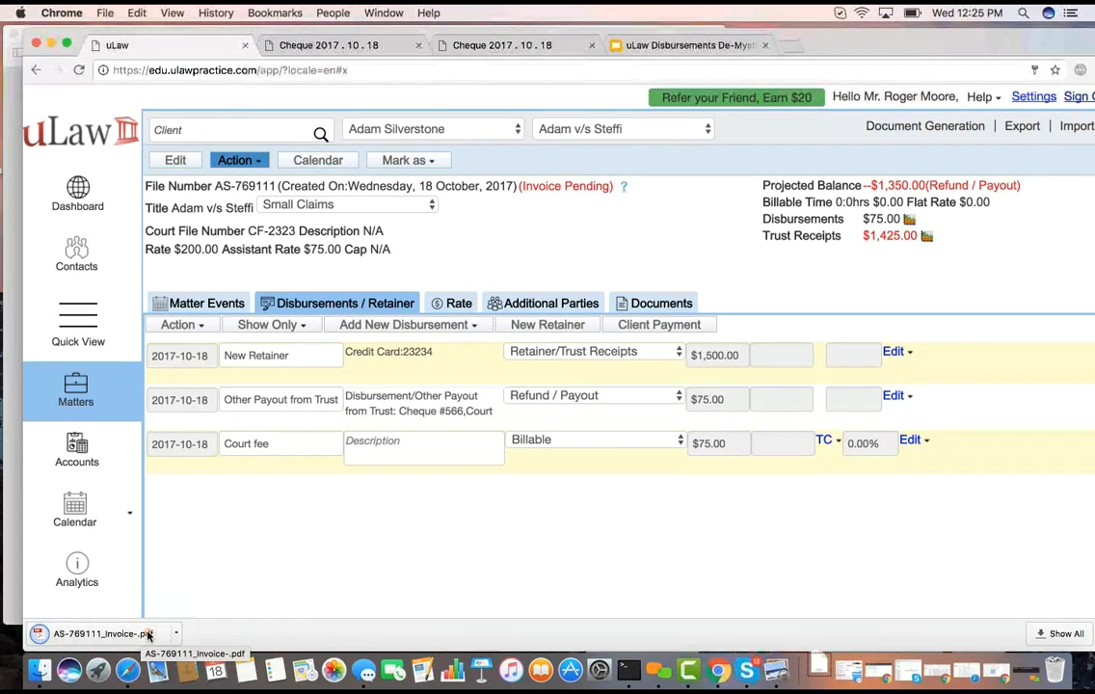
click(101, 634)
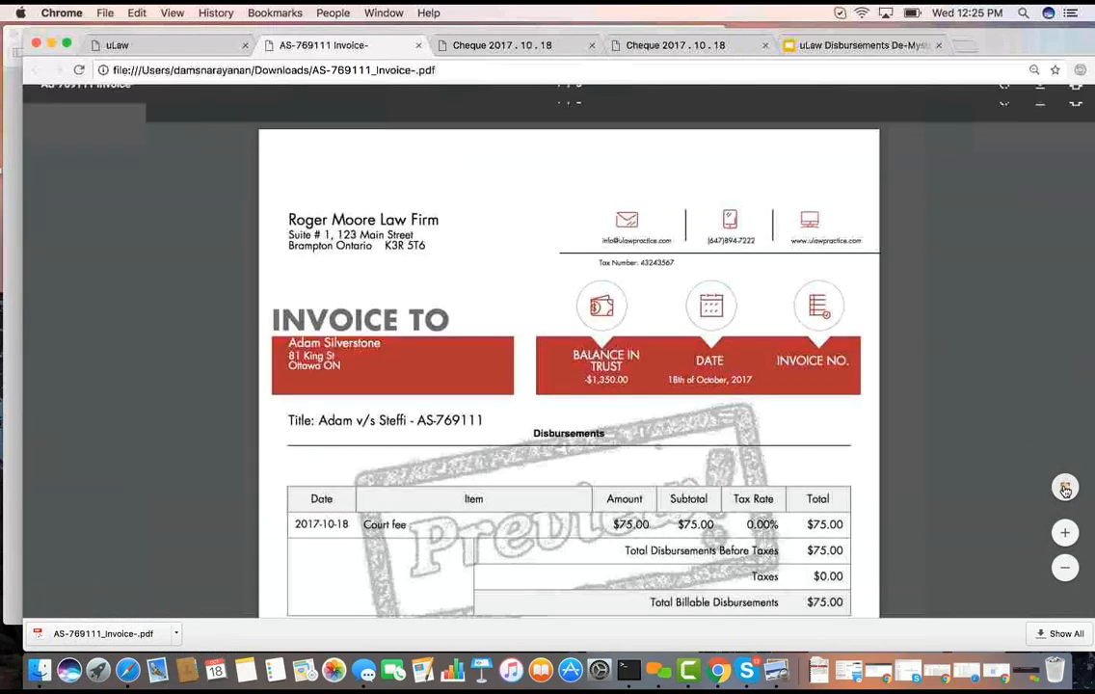
Examine all three pages of the invoice preview, including the disbursements, trust payouts and total billable invoice sections
click(1065, 487)
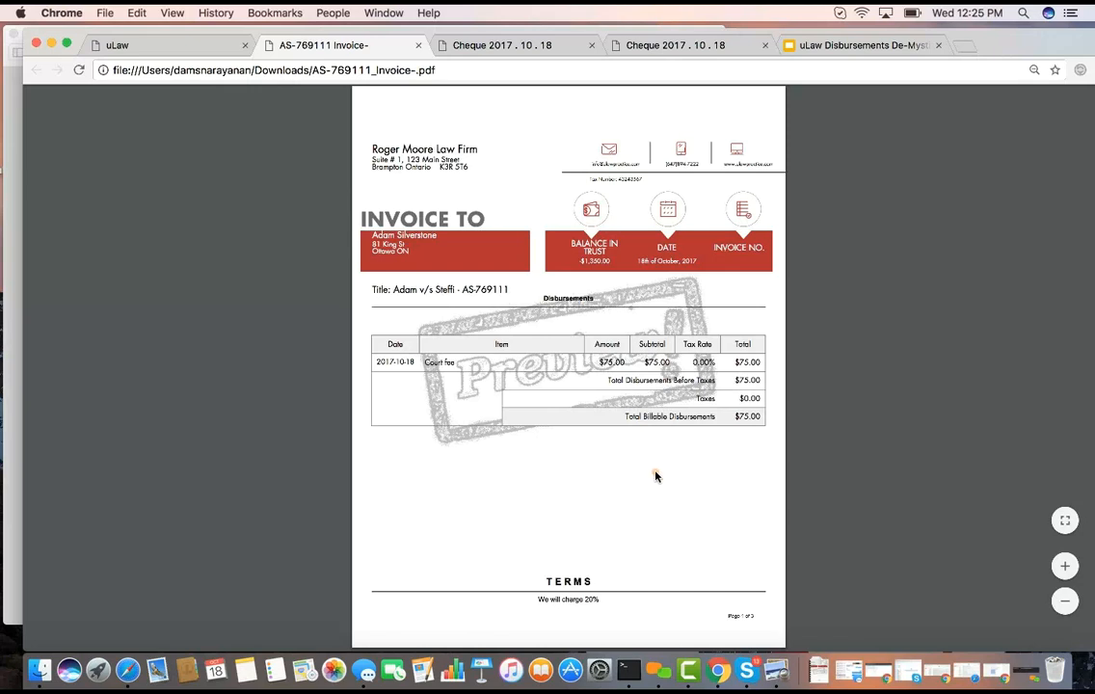
scroll(655, 475, down, 2)
scroll(655, 475, down, 2)
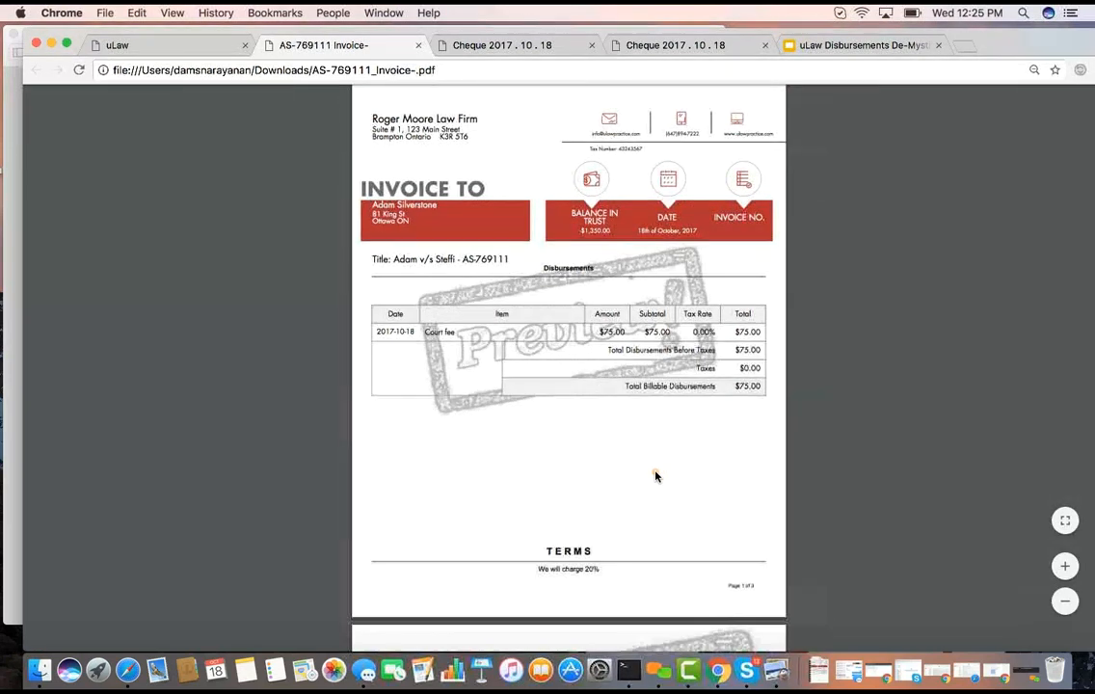
scroll(656, 475, down, 10)
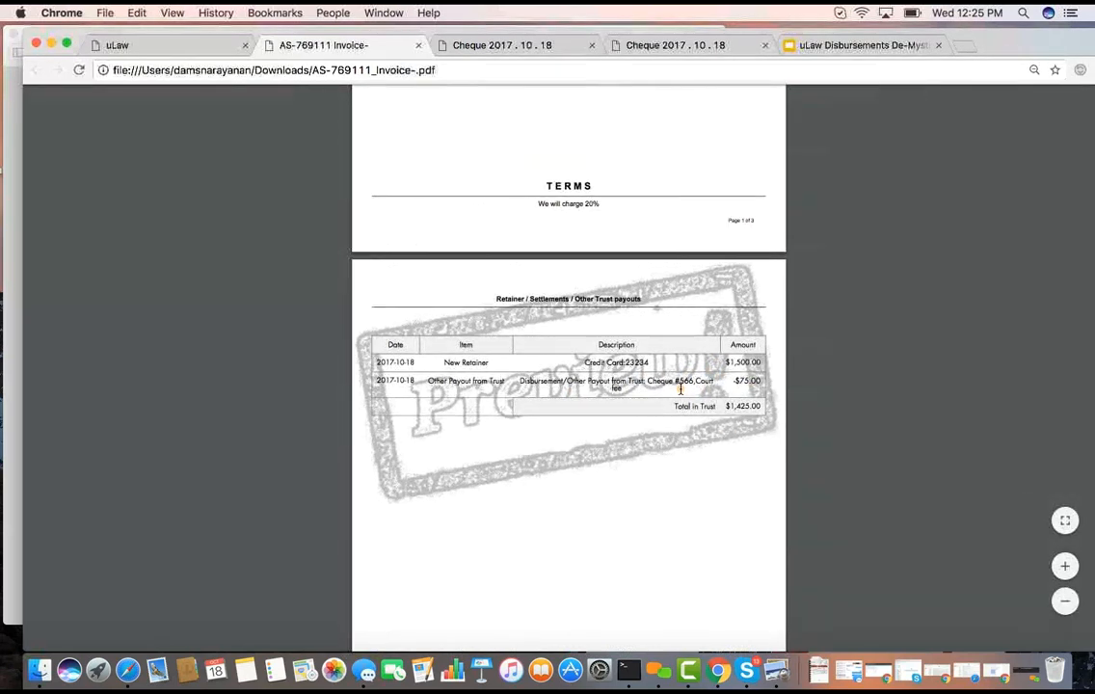
scroll(681, 389, down, 10)
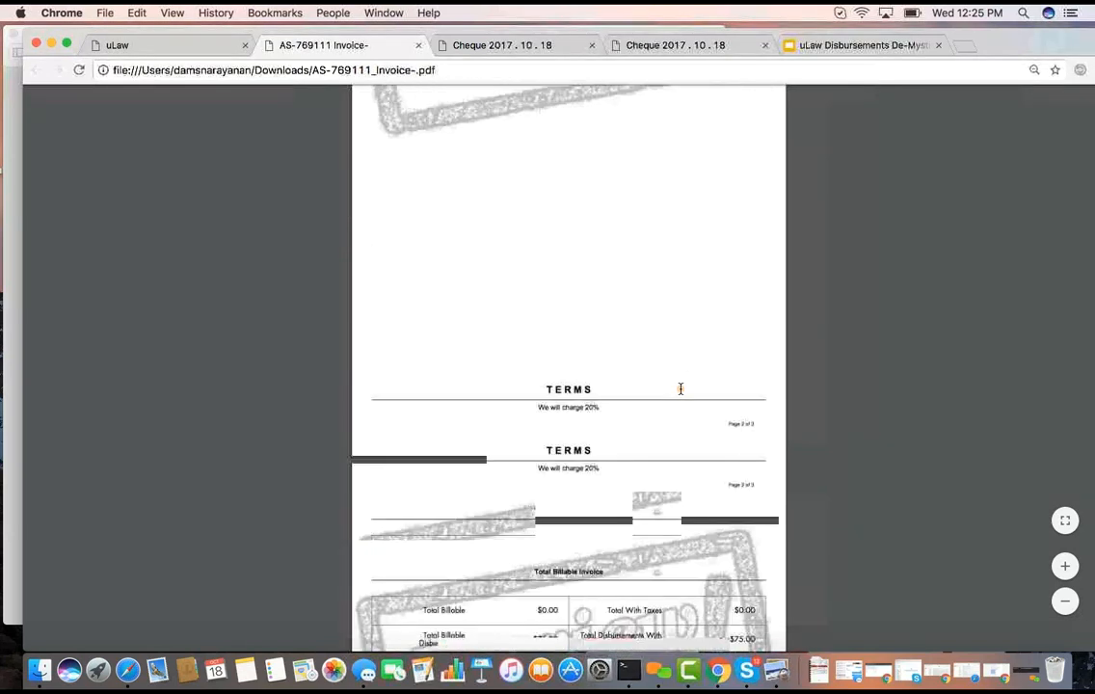
scroll(680, 388, down, 2)
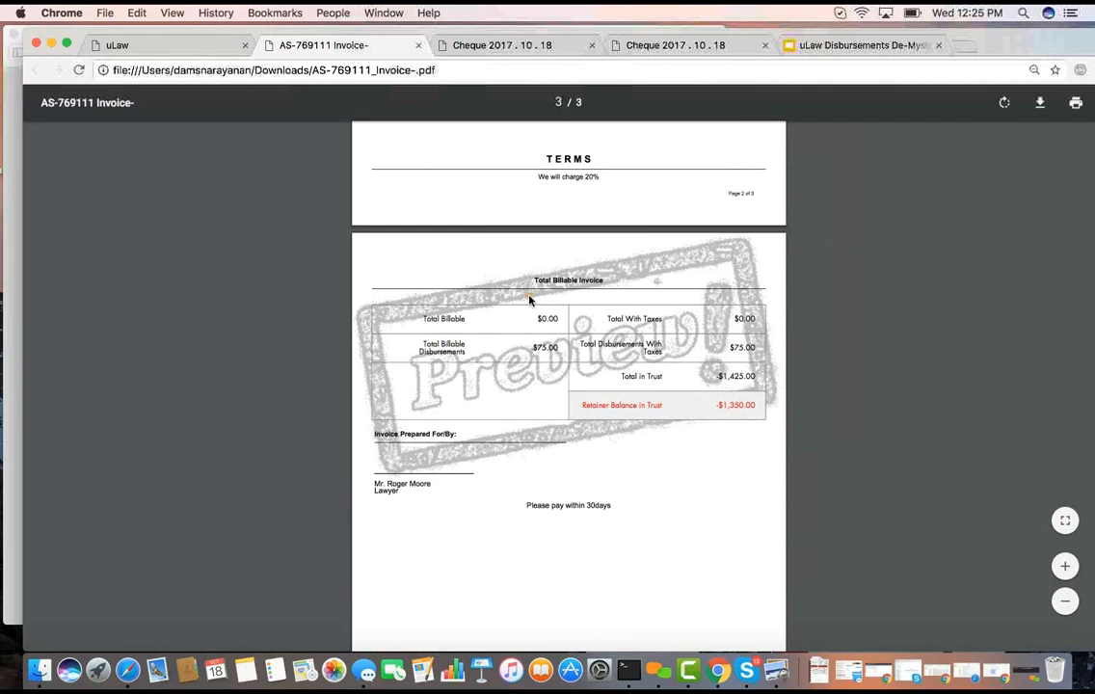
scroll(529, 301, down, 3)
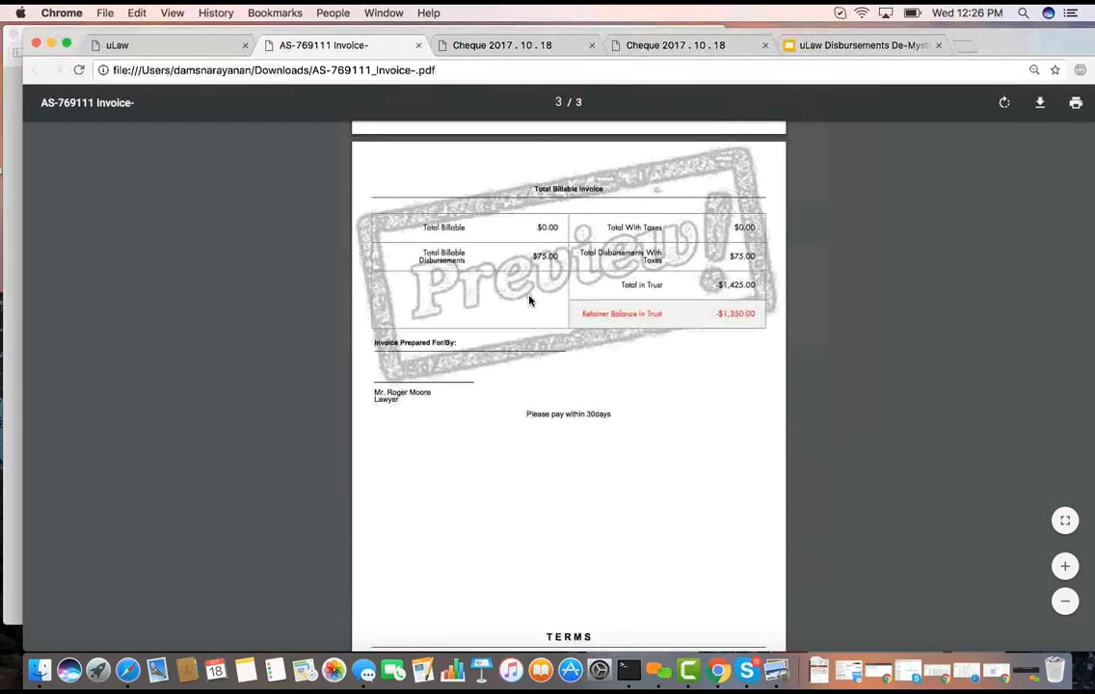
scroll(529, 301, up, 5)
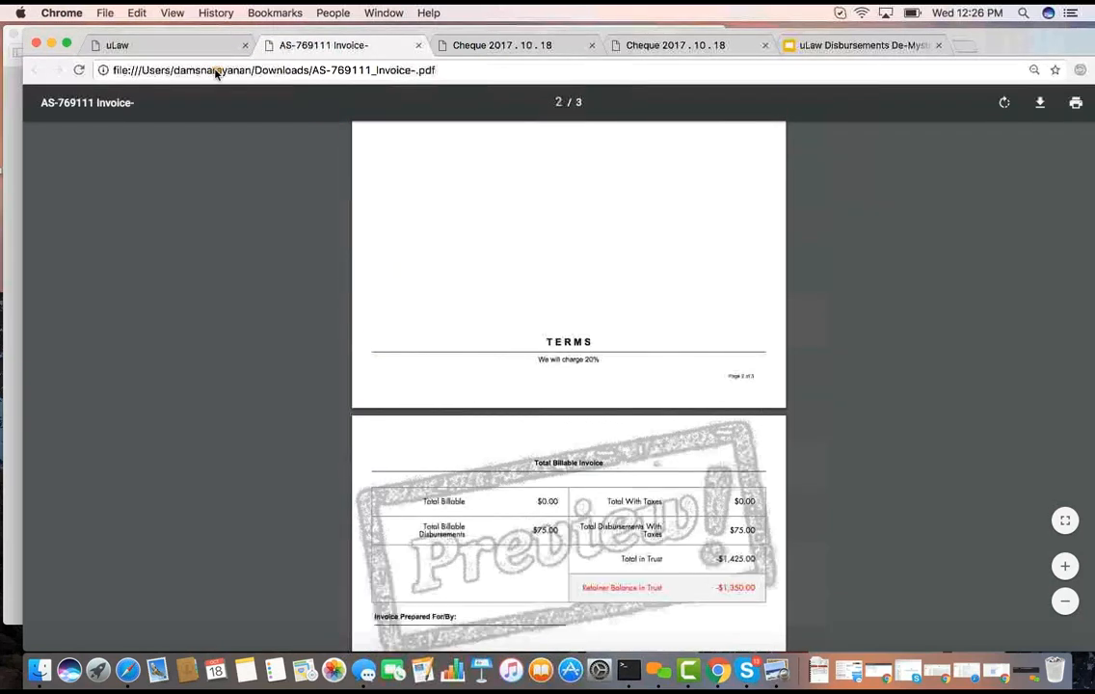
Back in uLaw, generate the matter's complete invoice dated 2017-10-18 with 30-day terms, marked as paid
click(196, 47)
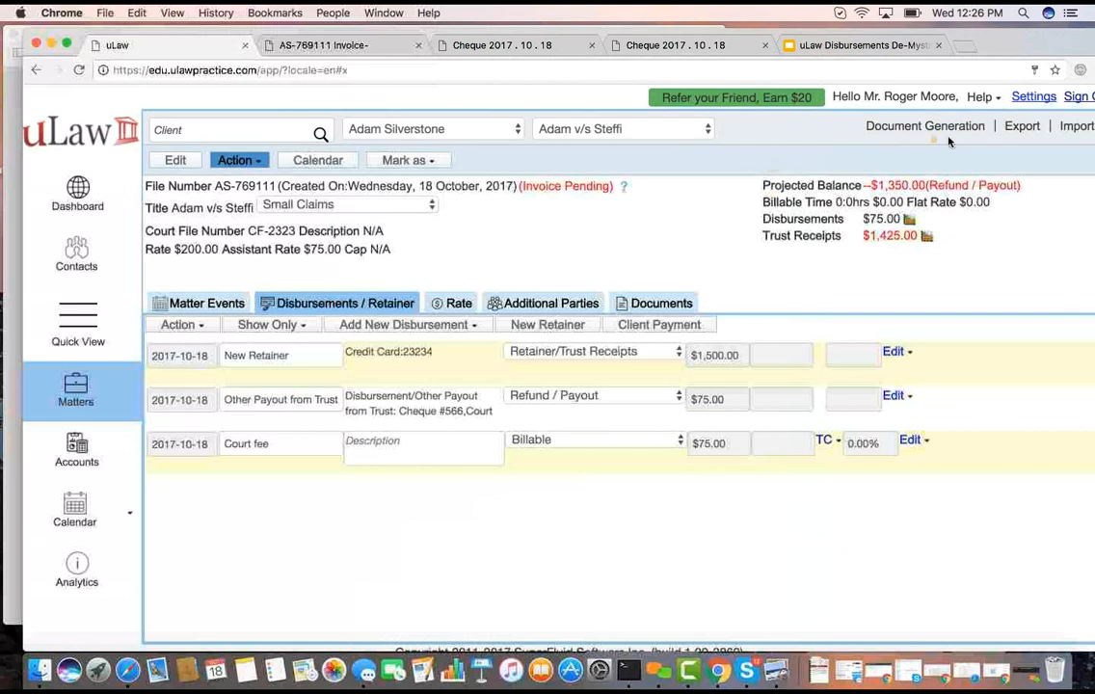
click(927, 127)
mouse_move(928, 164)
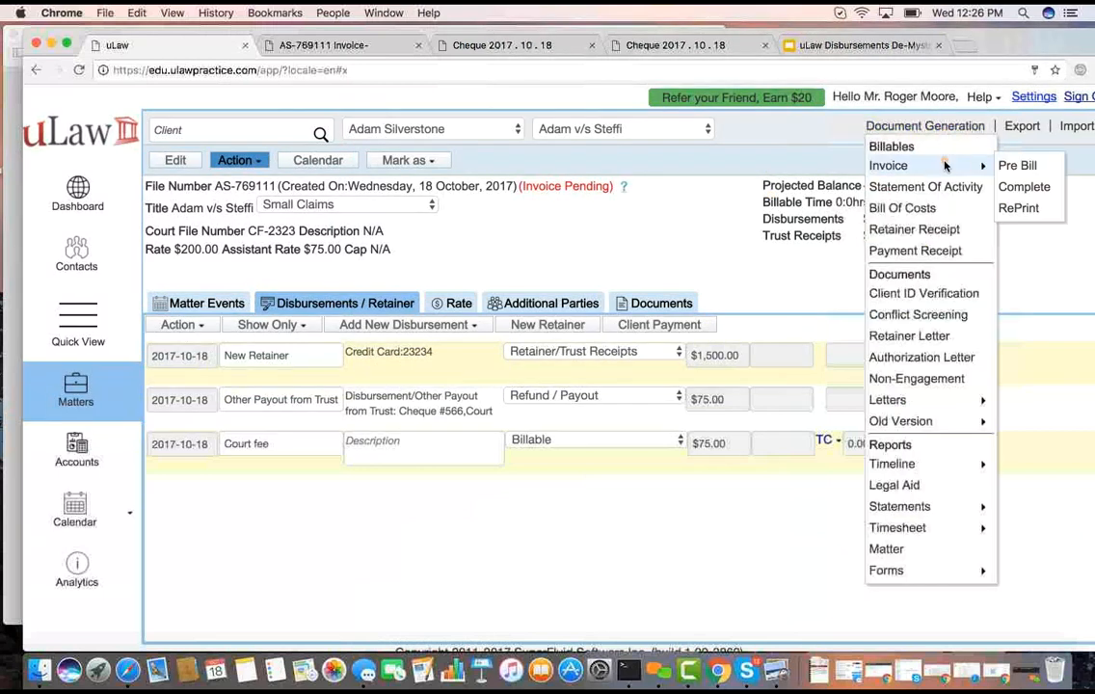
click(1021, 189)
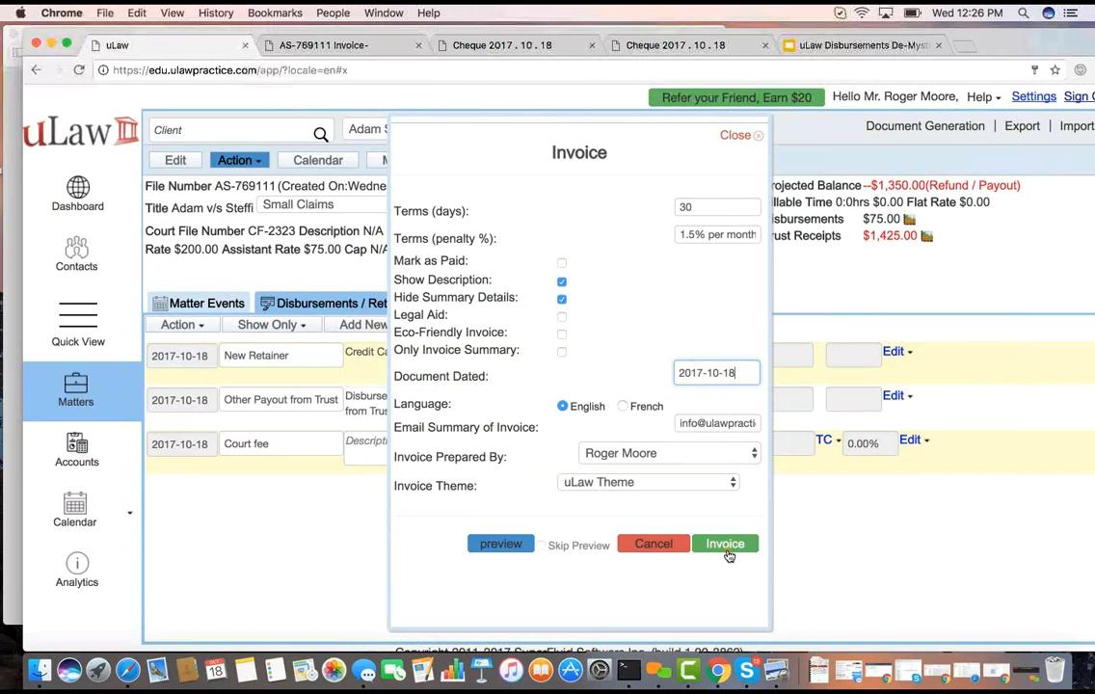
click(562, 264)
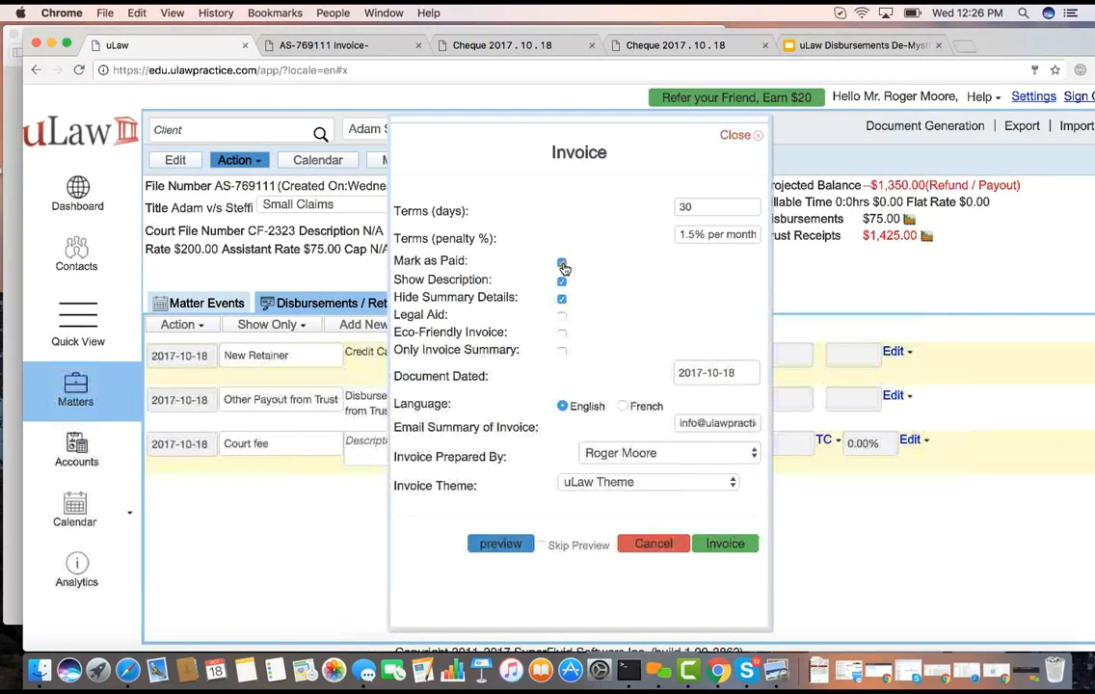
click(730, 546)
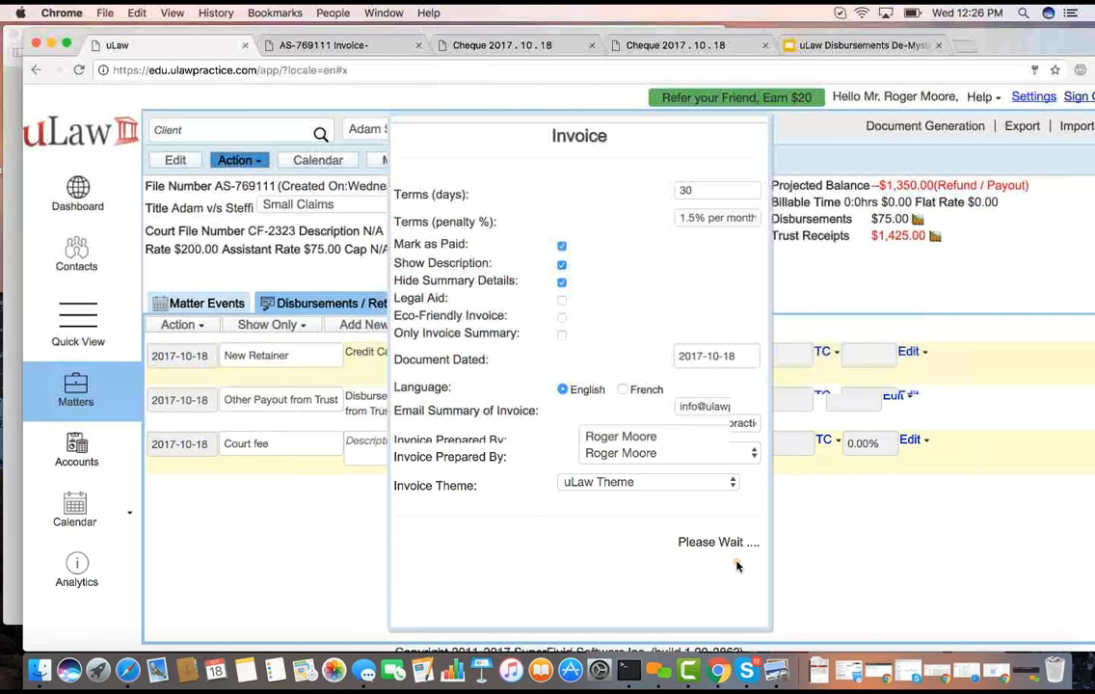
click(735, 530)
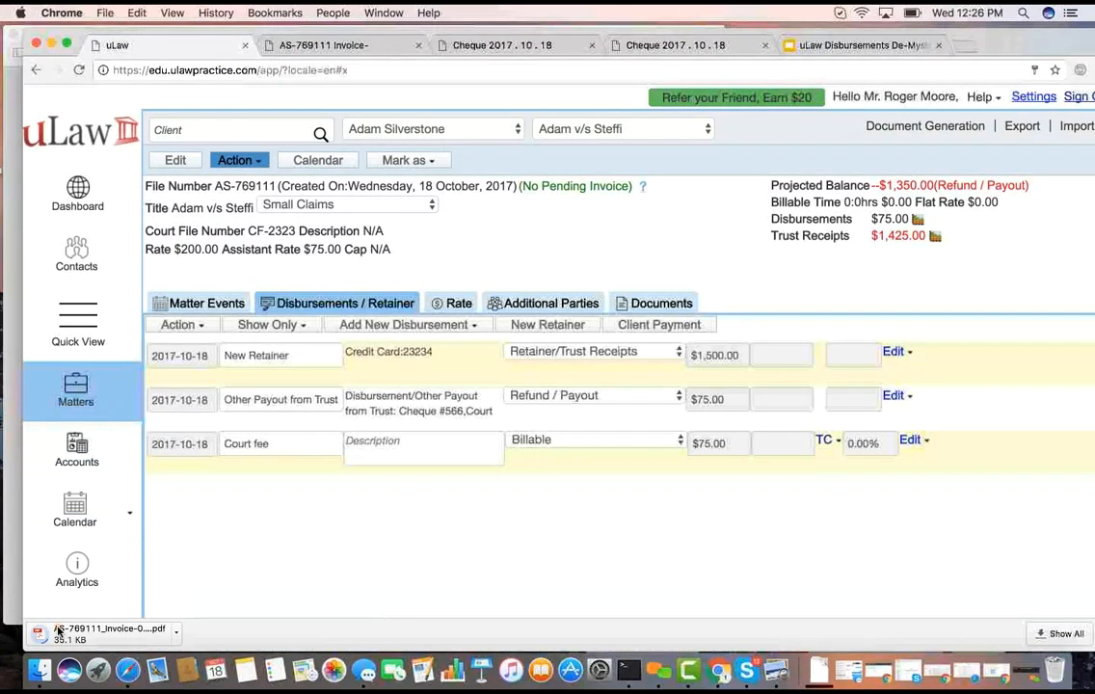
Open the downloaded final invoice PDF and review its disbursements, trust payouts and total billable sections
click(103, 631)
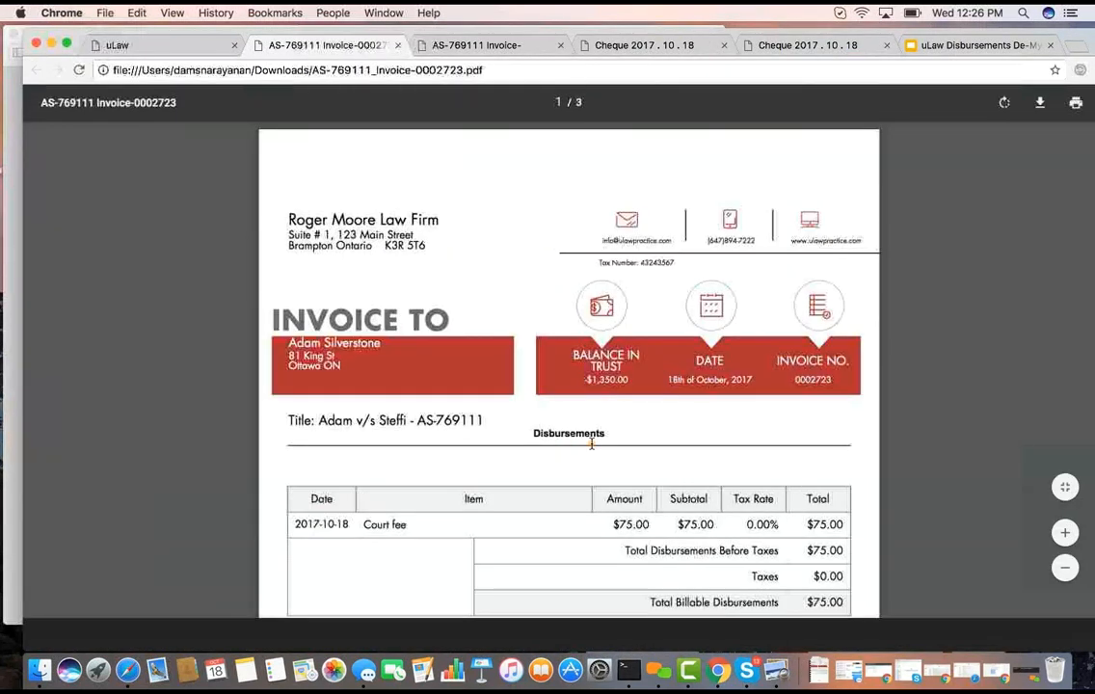
scroll(592, 443, down, 3)
scroll(592, 443, down, 15)
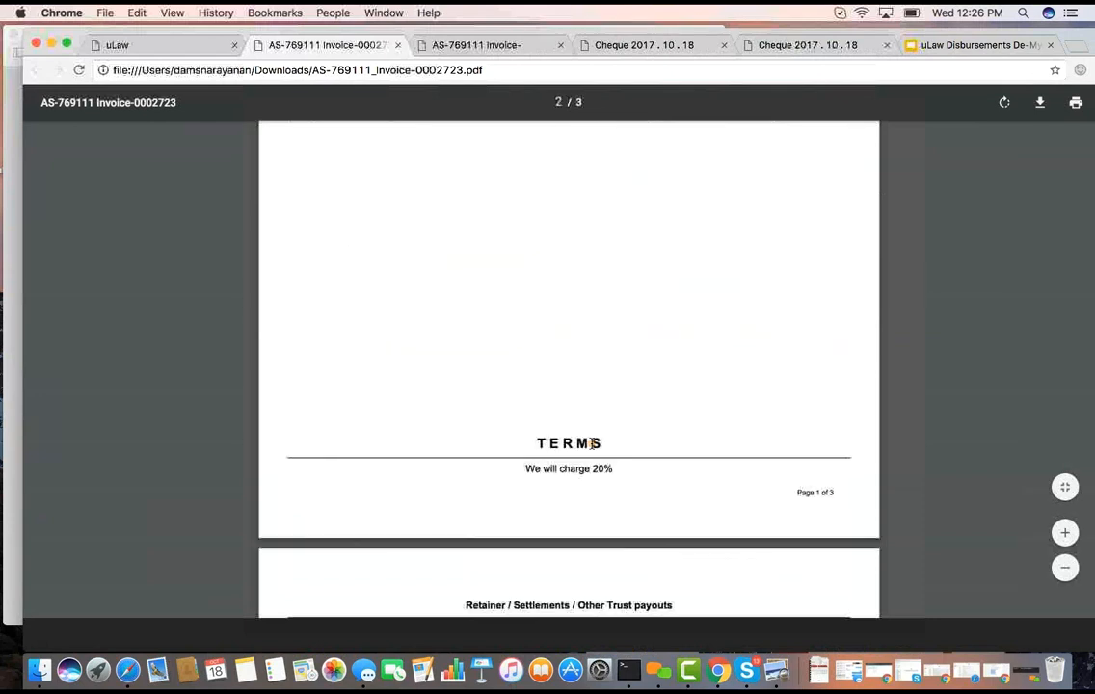
scroll(701, 367, up, 5)
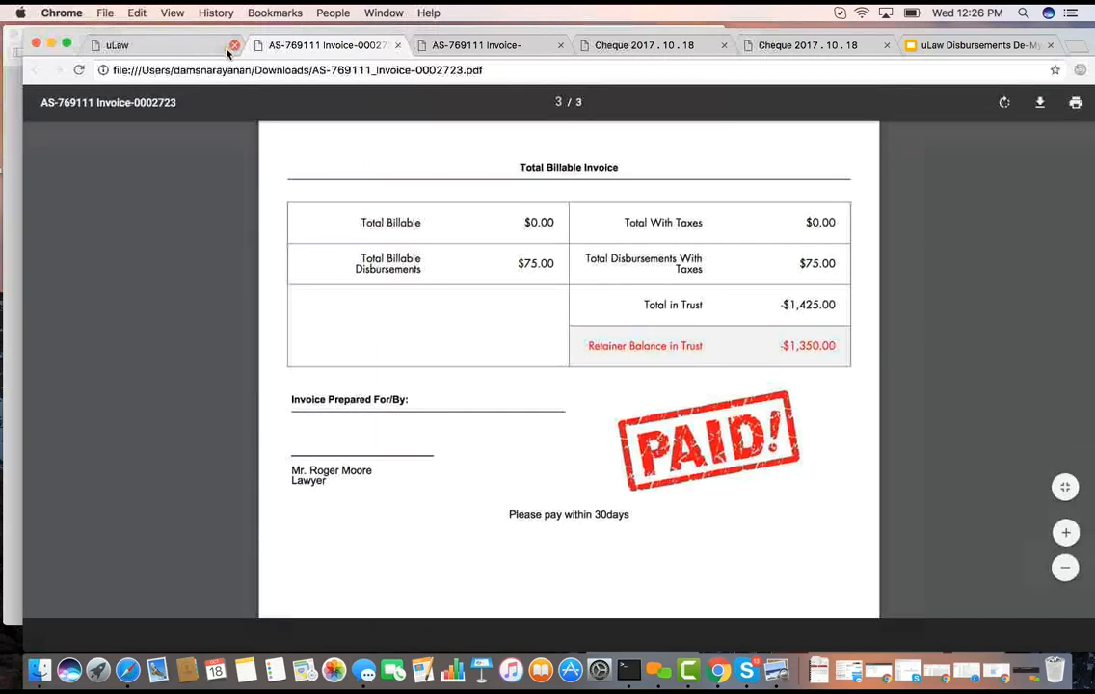
Start the pending trust transfer from uLaw's Matter Analytics, selecting the $75.00 court fee disbursement, from the Pooled Trust Account to the firm's general account
click(196, 53)
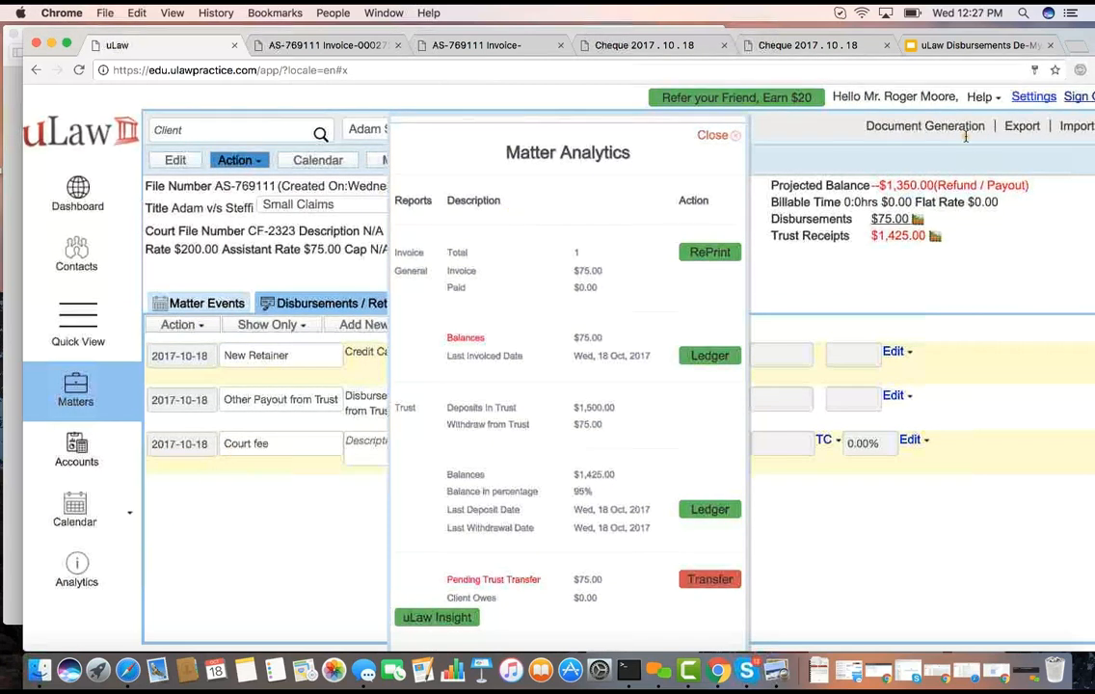
click(703, 582)
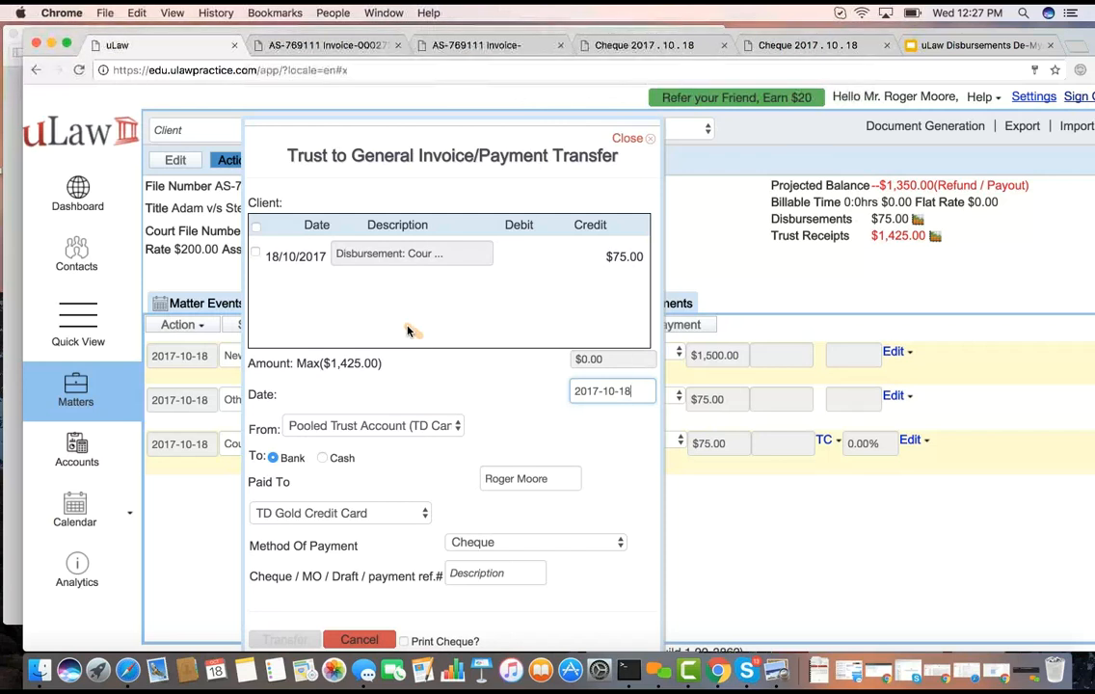
click(258, 256)
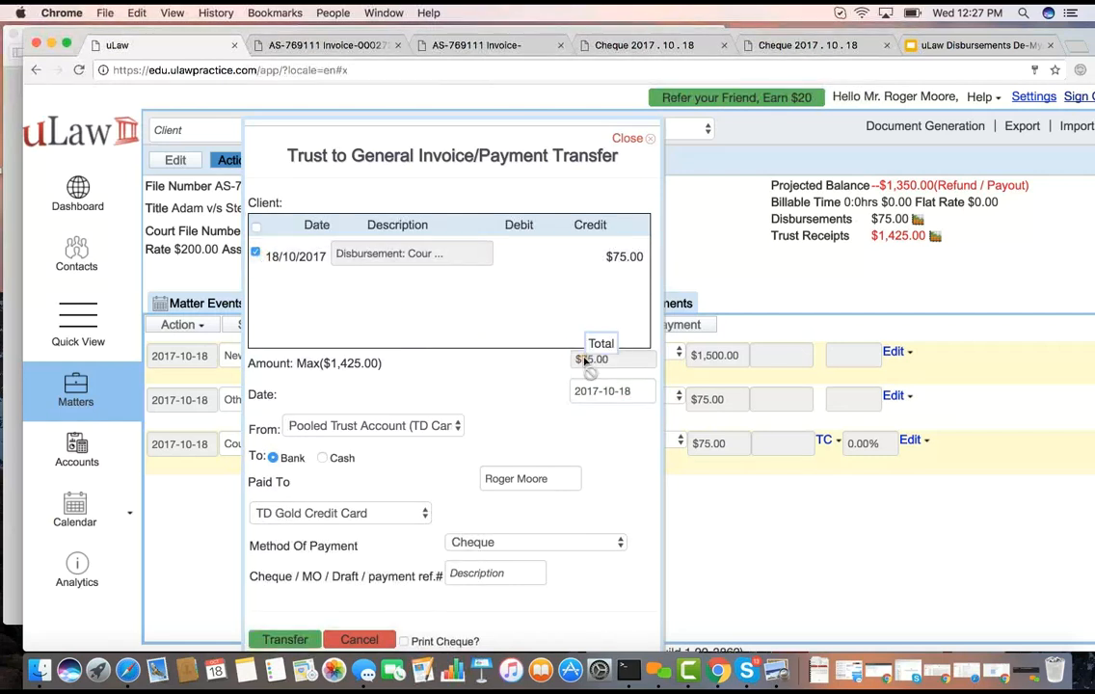
click(399, 432)
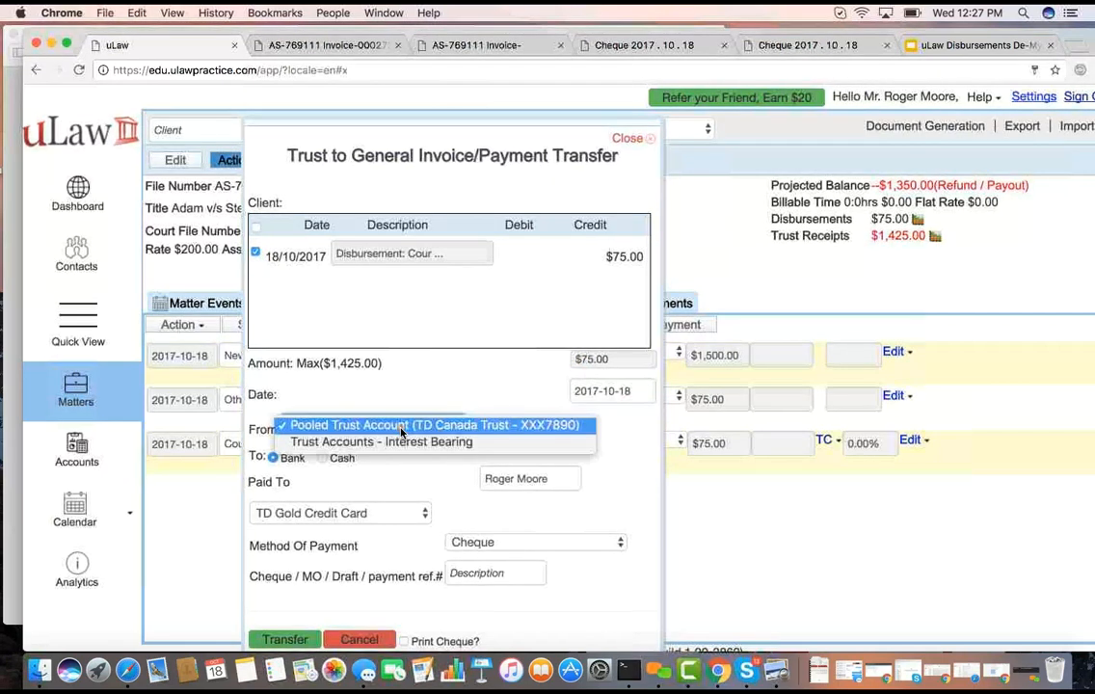
click(403, 430)
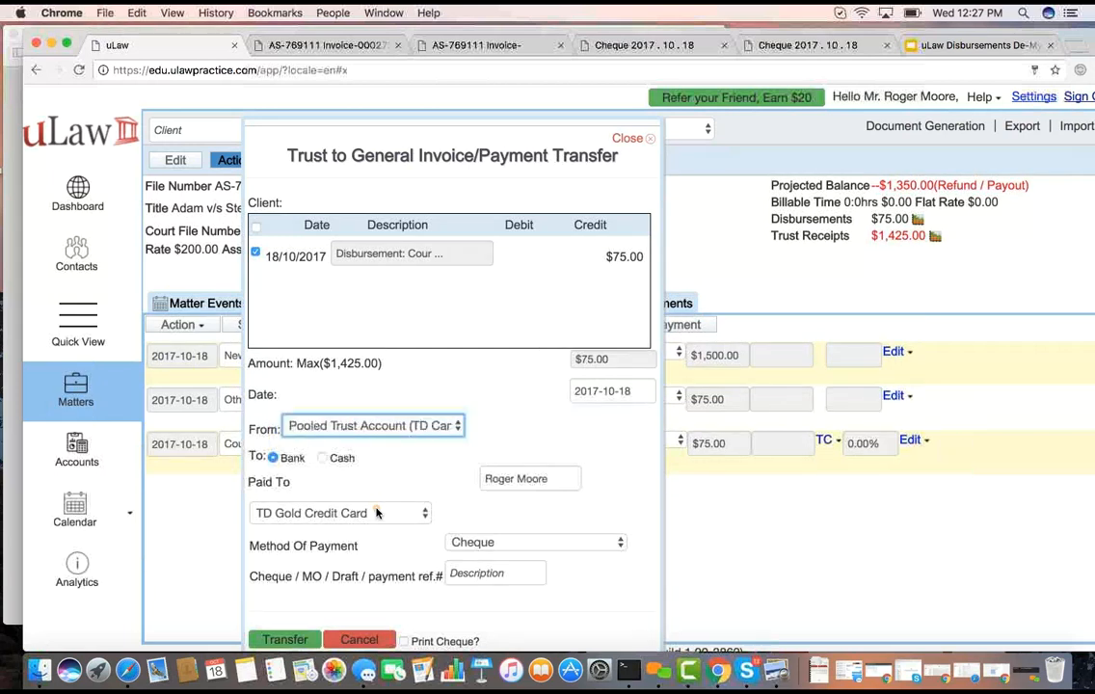
click(339, 512)
click(352, 466)
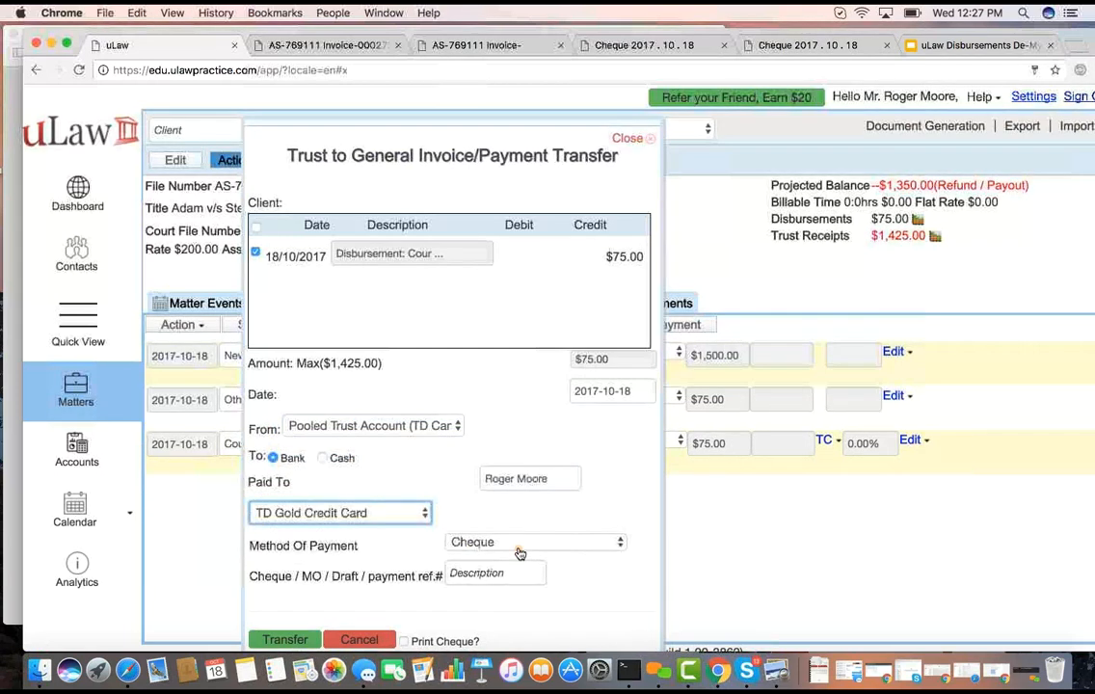
Set the transfer's payment method to Electronic Fund Transfer with reference E23423423 and carry out the transfer
click(473, 543)
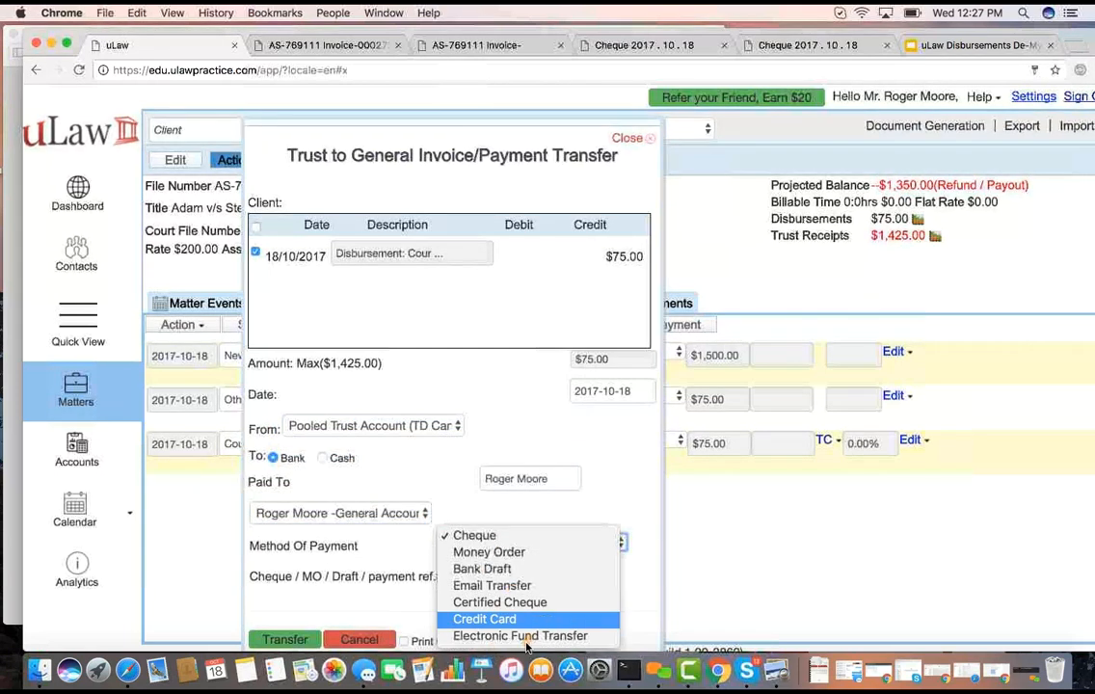
click(496, 634)
click(479, 574)
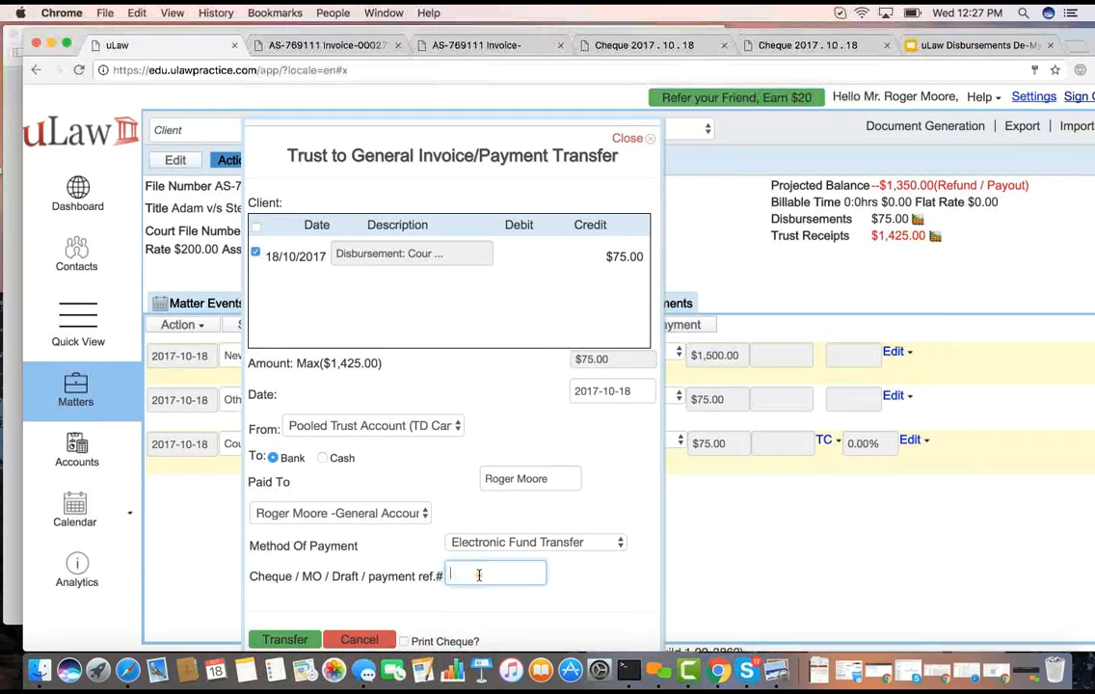
text(E23423423)
click(280, 638)
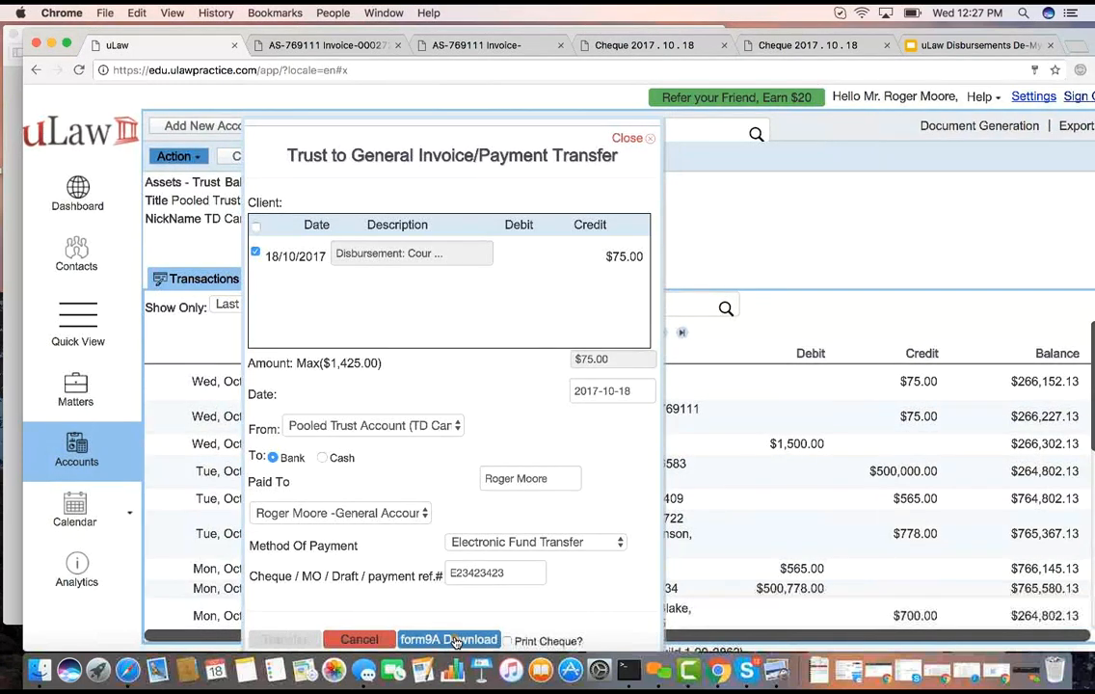
Open the transfer's Form 9A requisition and enter TD Bank as the trust Debit Account No and an account number as the Debit Bank
click(454, 639)
click(653, 362)
text(TD Bank)
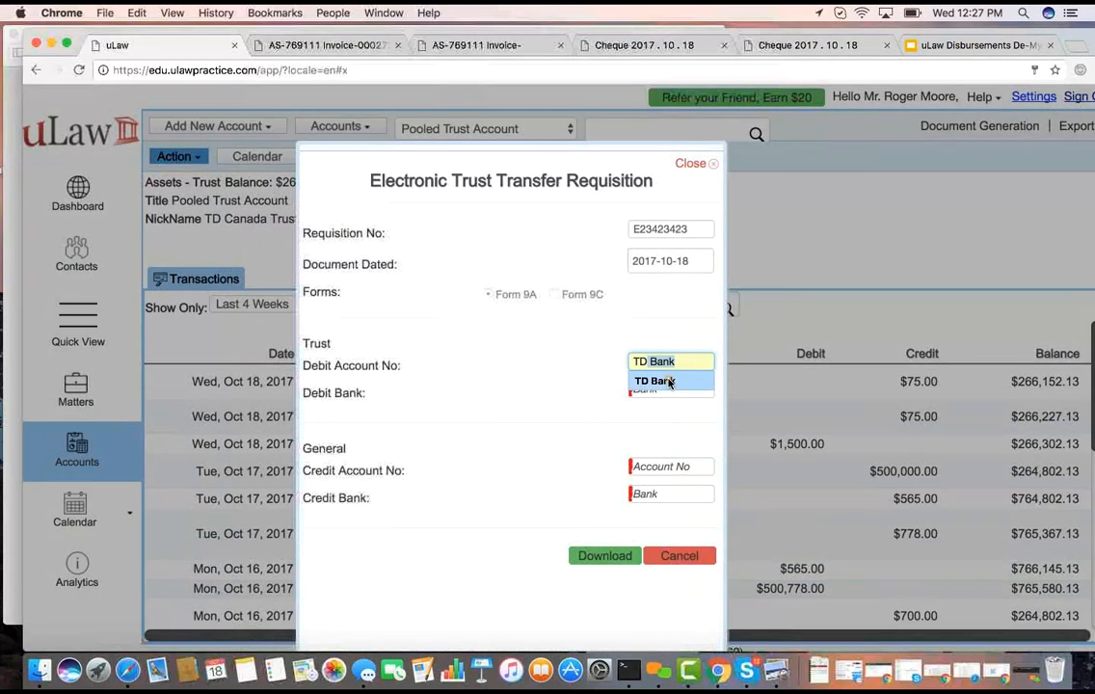
click(660, 382)
click(660, 384)
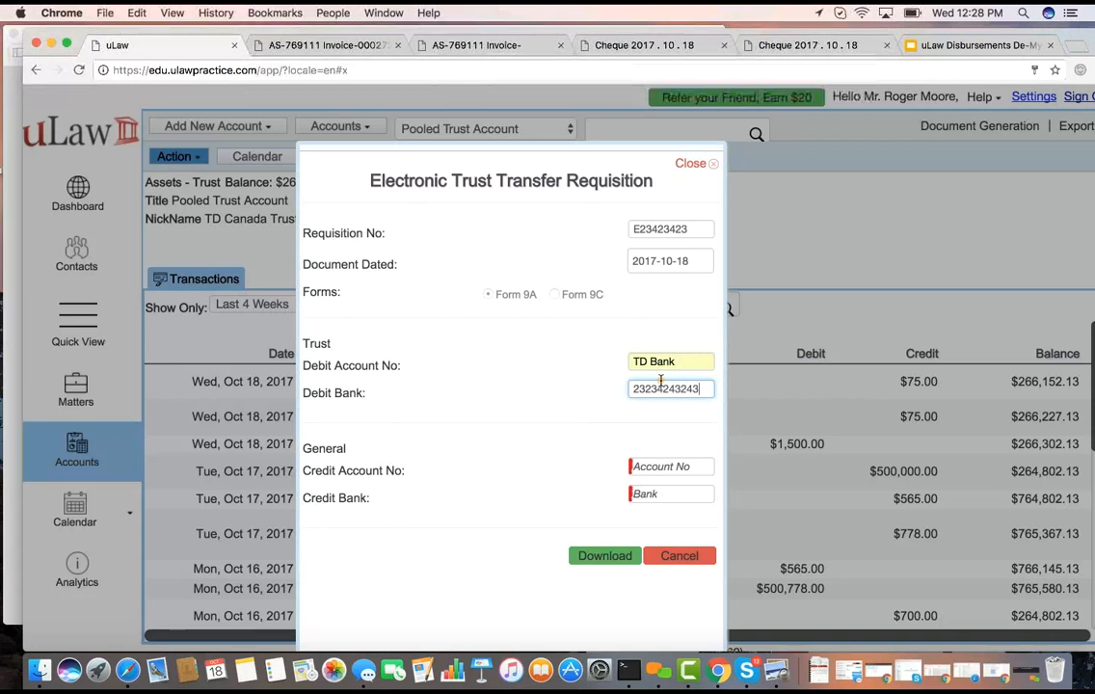
Enter TD Bank as the general Credit Account No and an account number as the Credit Bank, and download Form 9A
click(654, 465)
text(TD Bank)
click(651, 484)
click(650, 496)
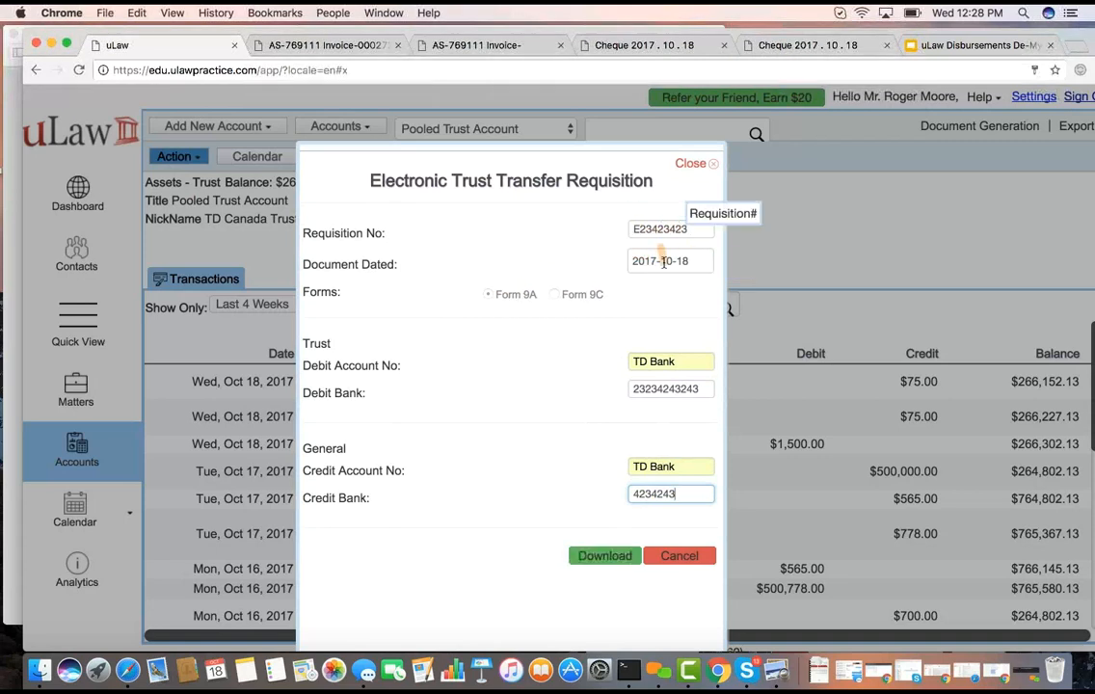
click(597, 557)
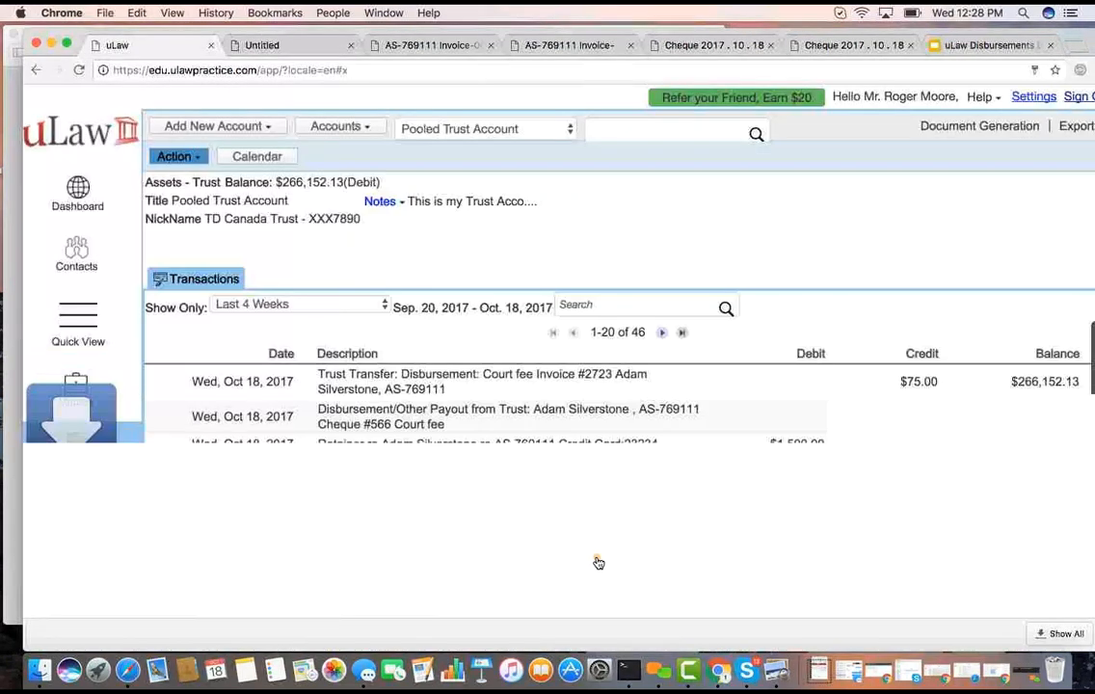
Open the downloaded Form 9A PDF, review it fitted to the page, and switch to the uLaw Disbursements De-Mystified presentation in Google Slides
click(125, 633)
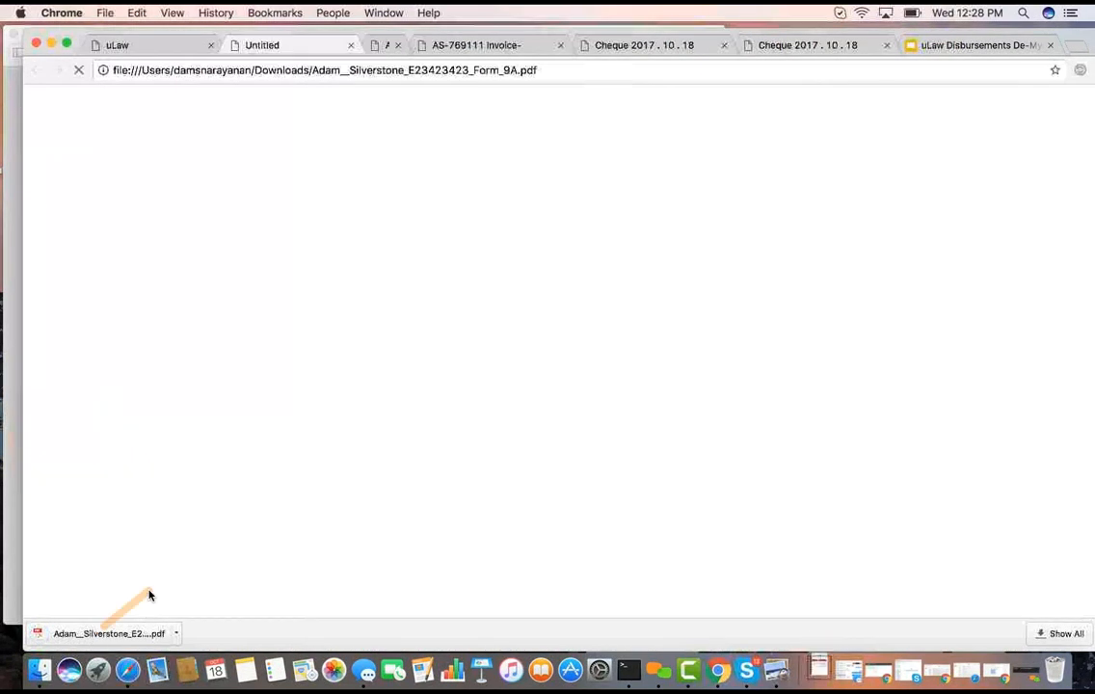
scroll(374, 425, down, 1)
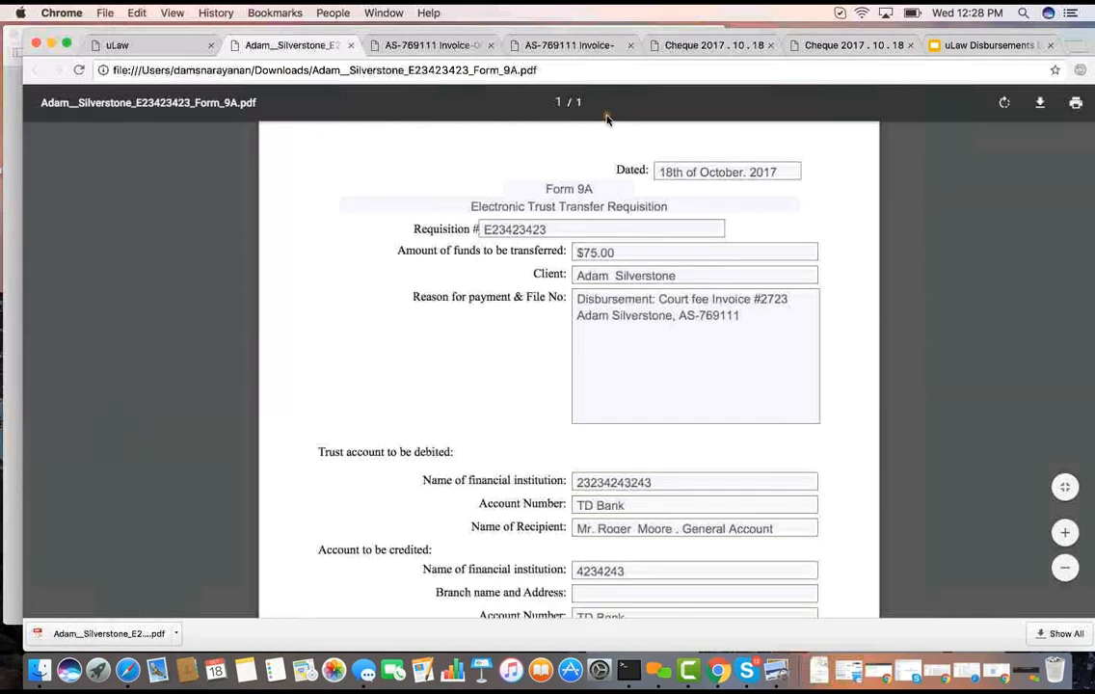
click(1063, 487)
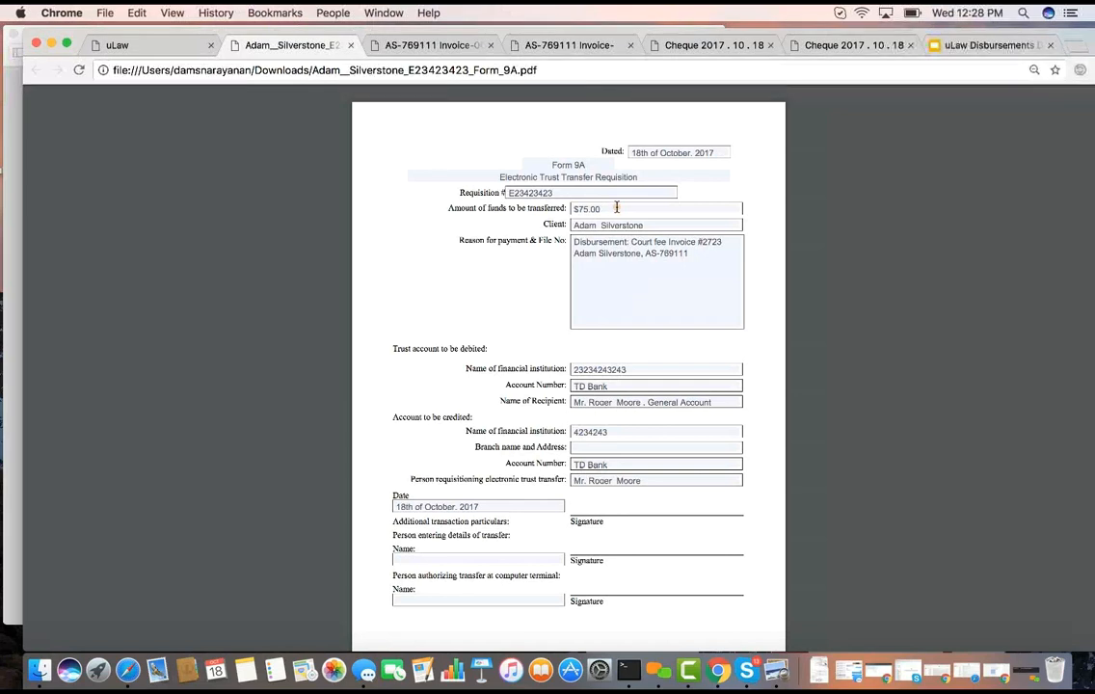
mouse_move(988, 106)
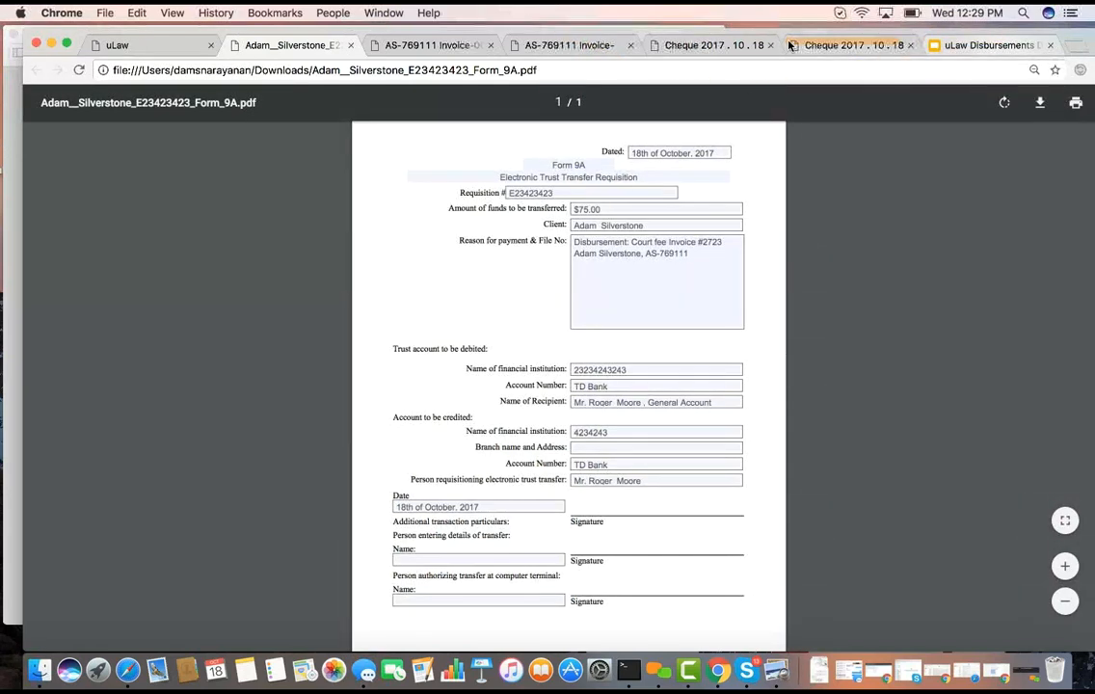
click(1000, 48)
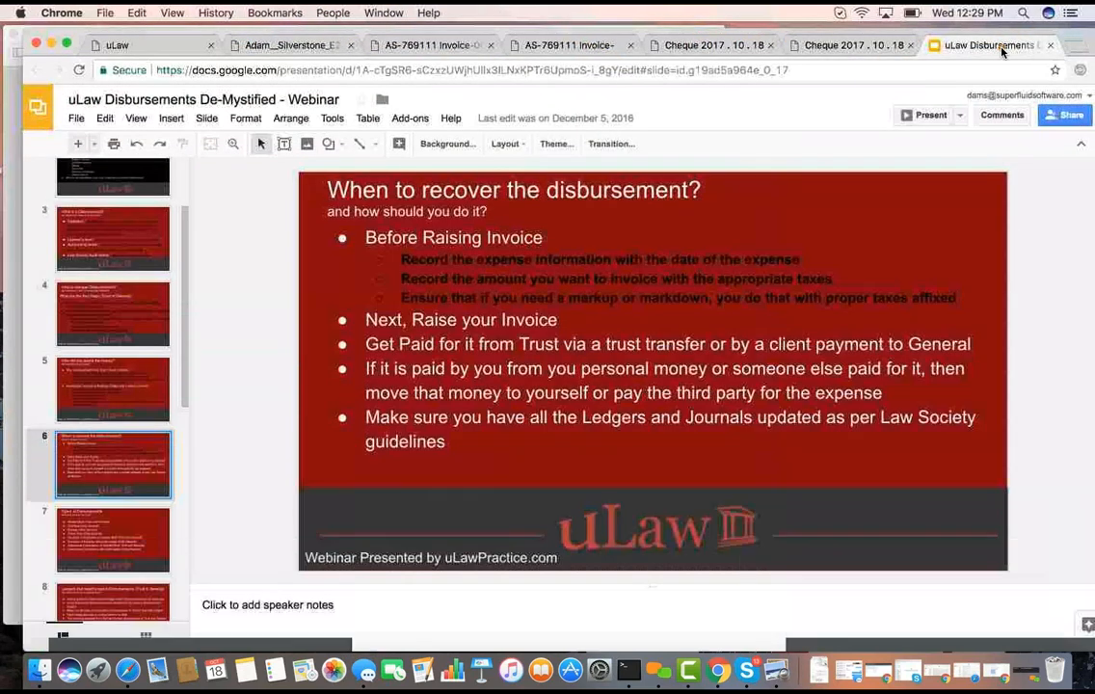
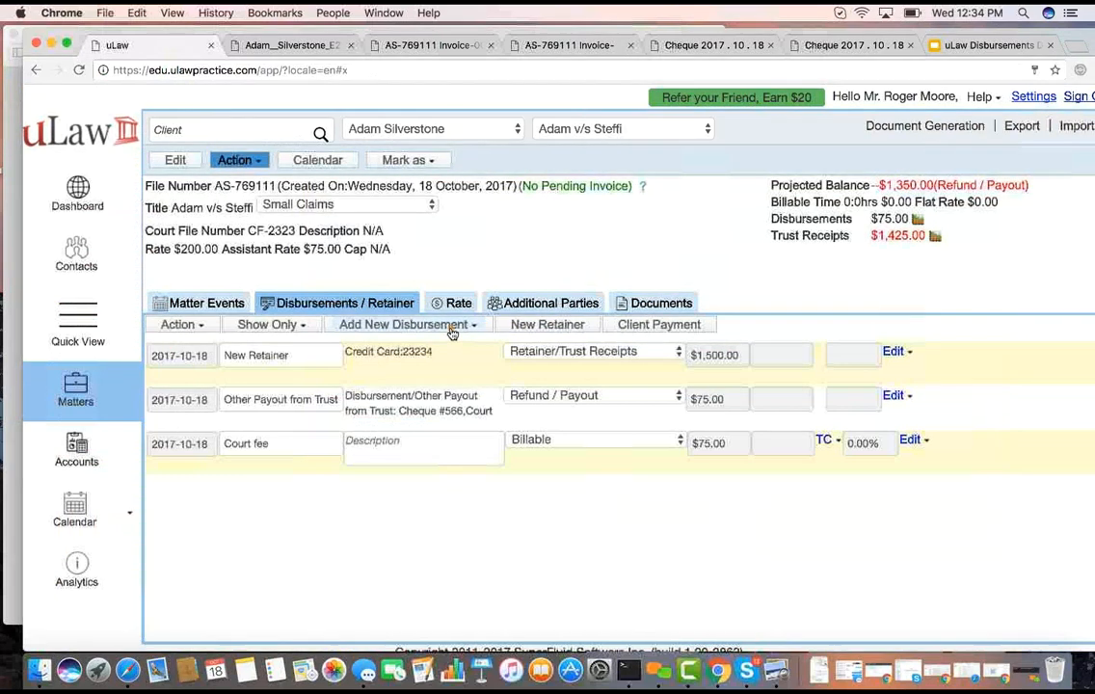
Add a Fax disbursement paid from general with quantity 20, turn off its expense reporting, and save it
click(462, 326)
click(439, 352)
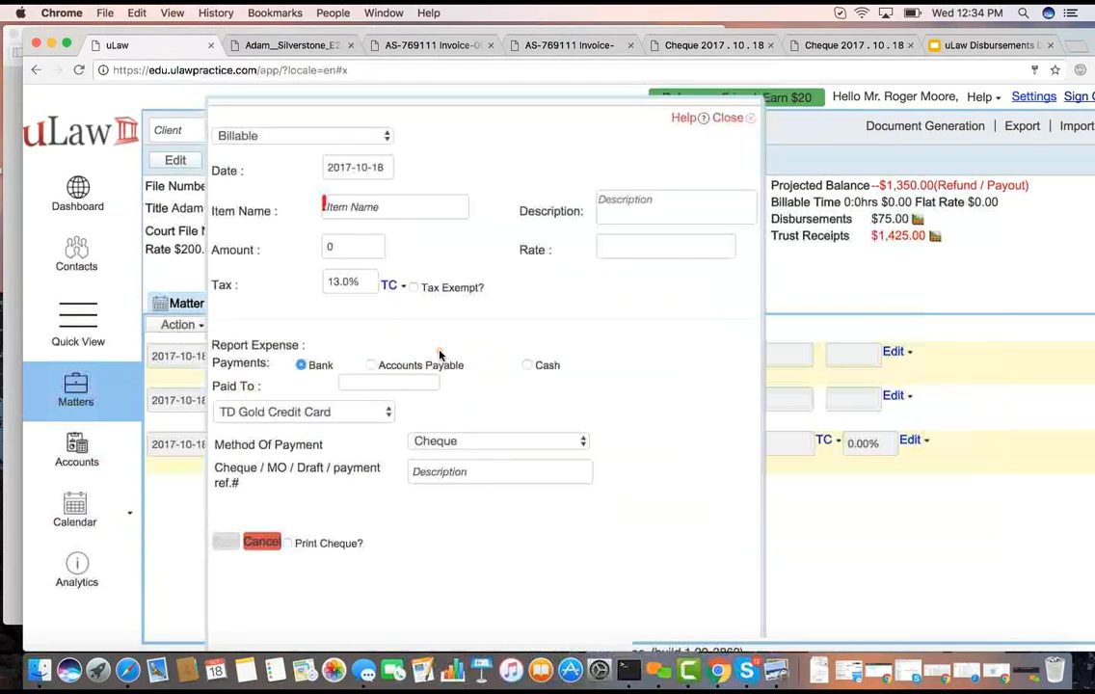
click(359, 205)
text(fax)
click(360, 234)
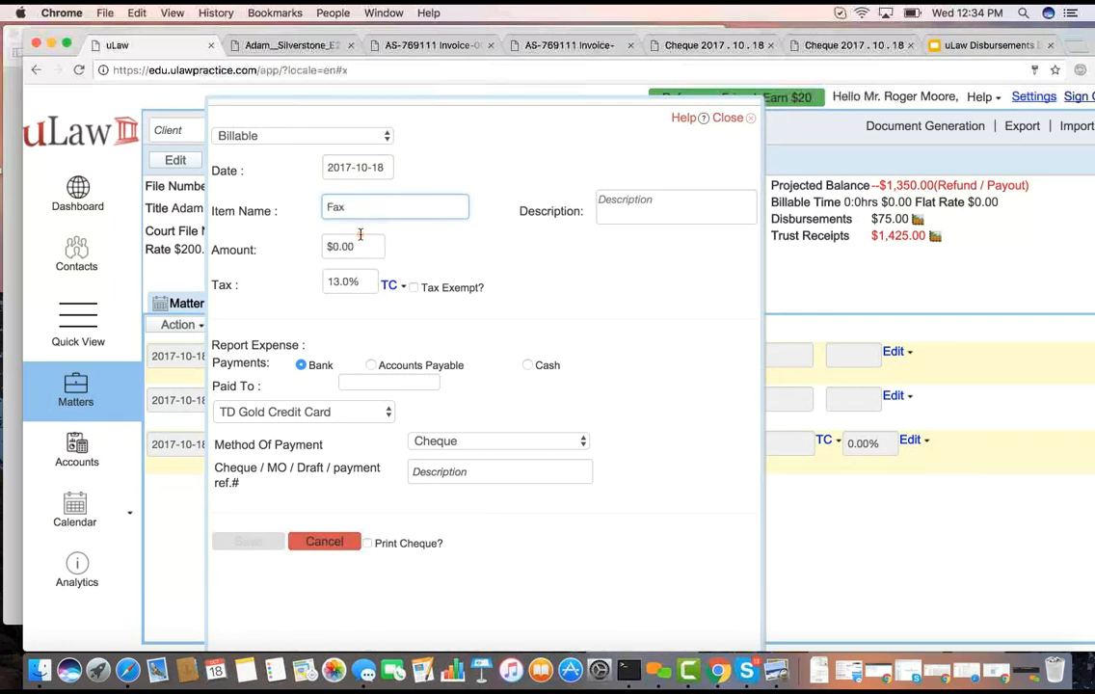
click(332, 247)
text(20)
click(682, 309)
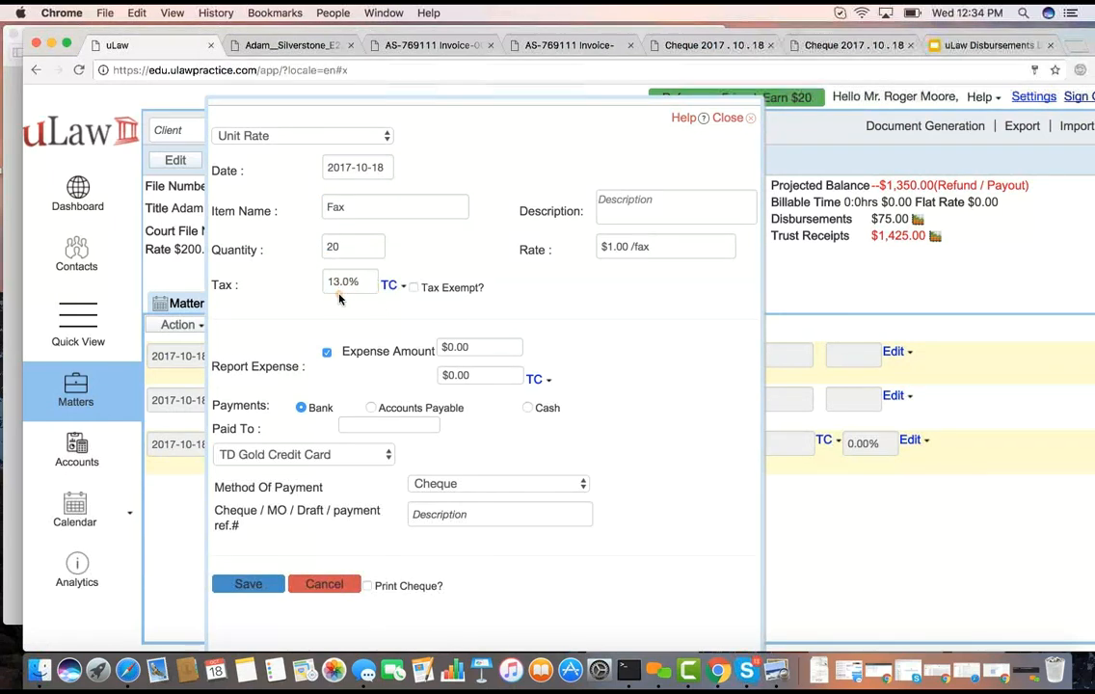
click(328, 352)
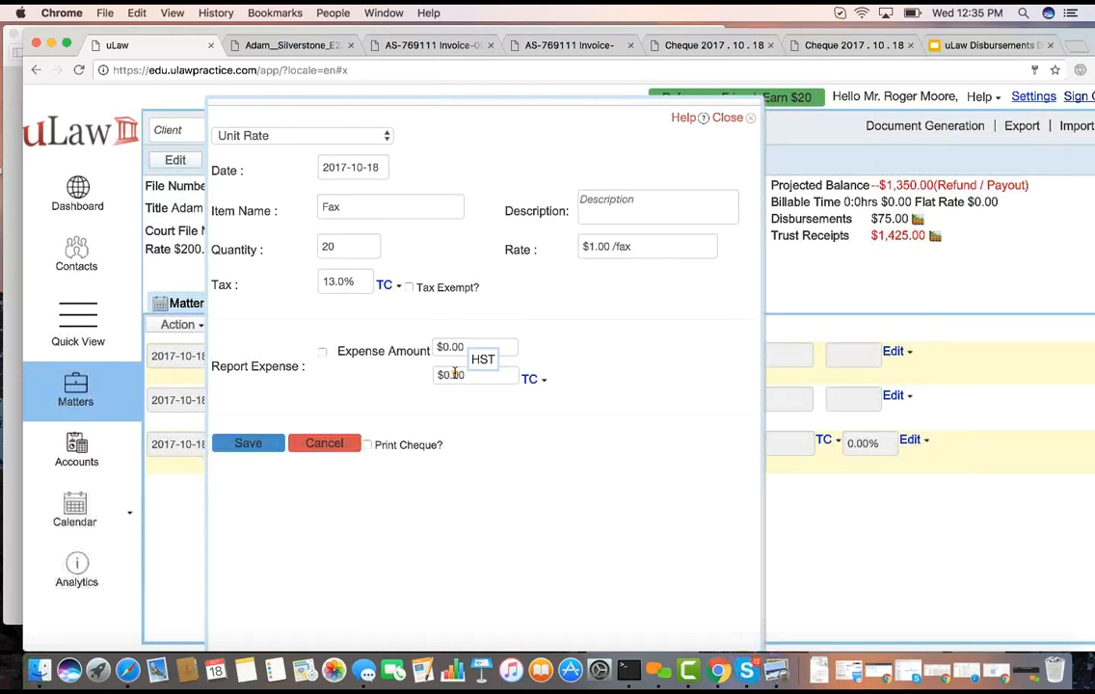
click(270, 444)
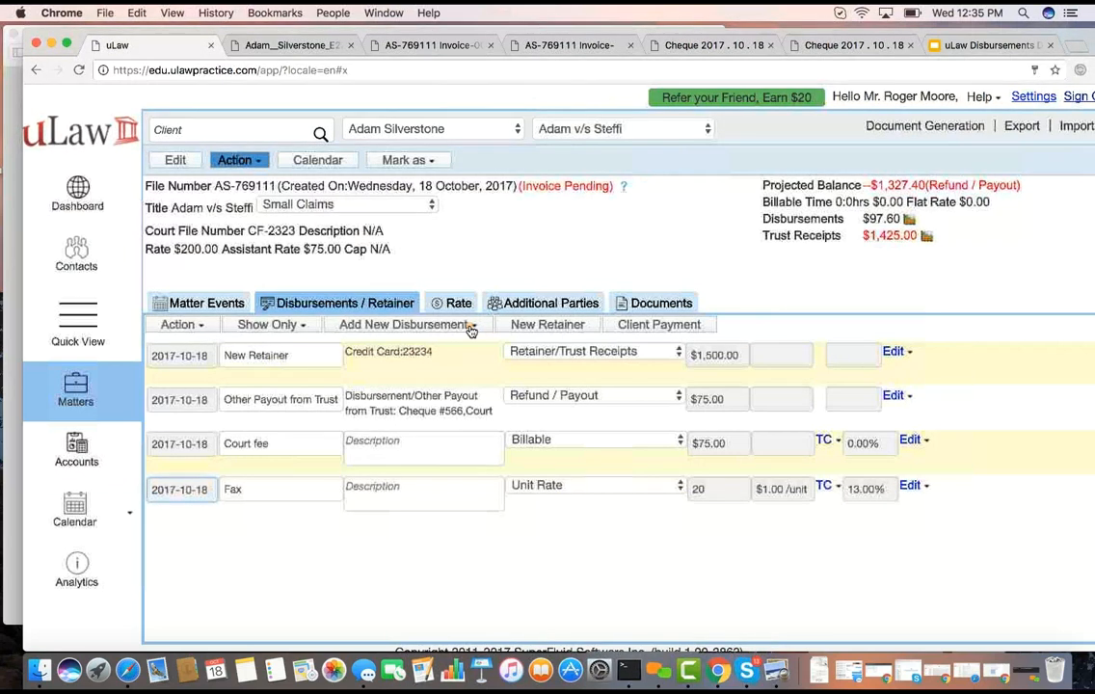
Start another disbursement paid from general for Lawyer Travel Mileage and set the mileage to 100 km
click(469, 326)
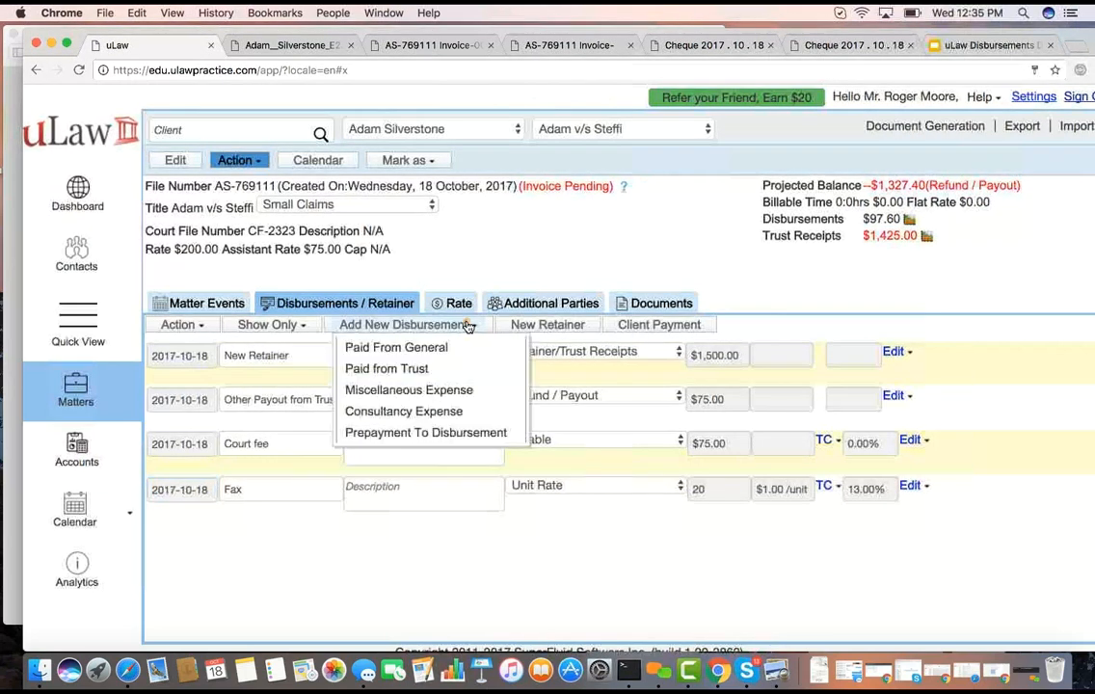
click(426, 348)
click(357, 206)
text(mil)
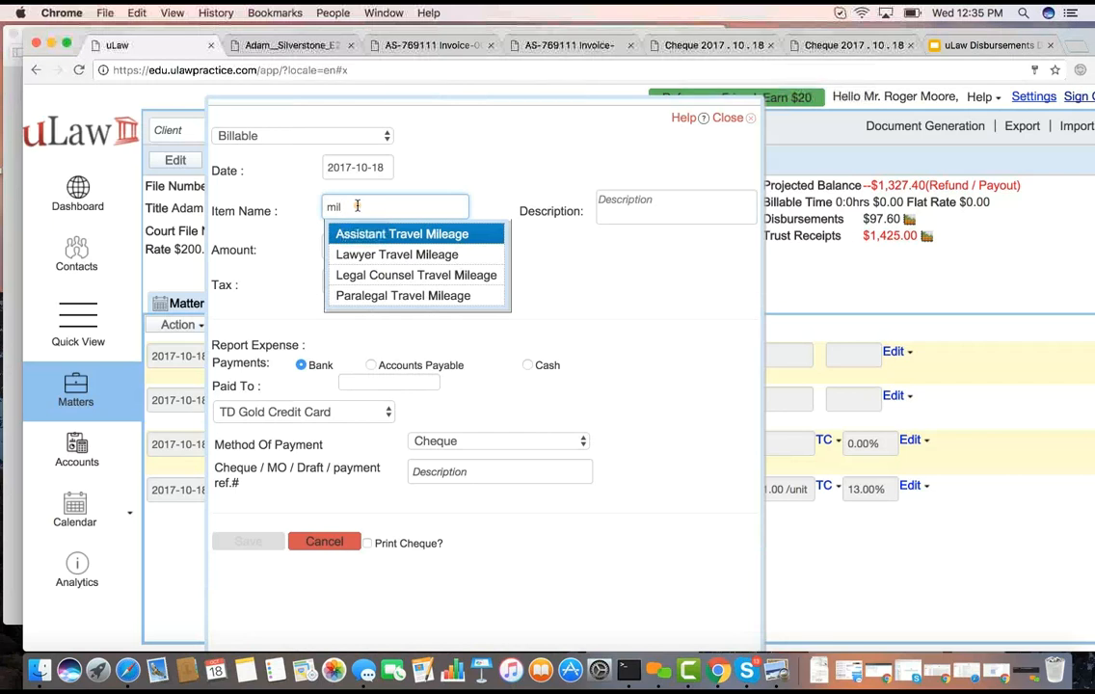
click(430, 254)
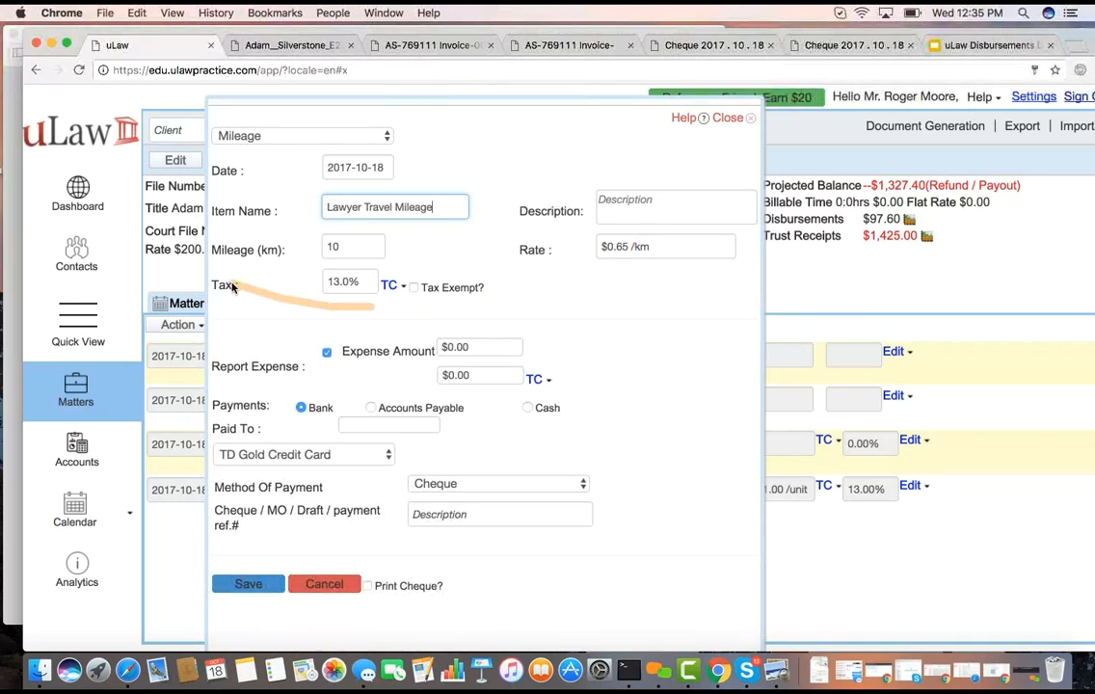
double_click(352, 248)
text(0)
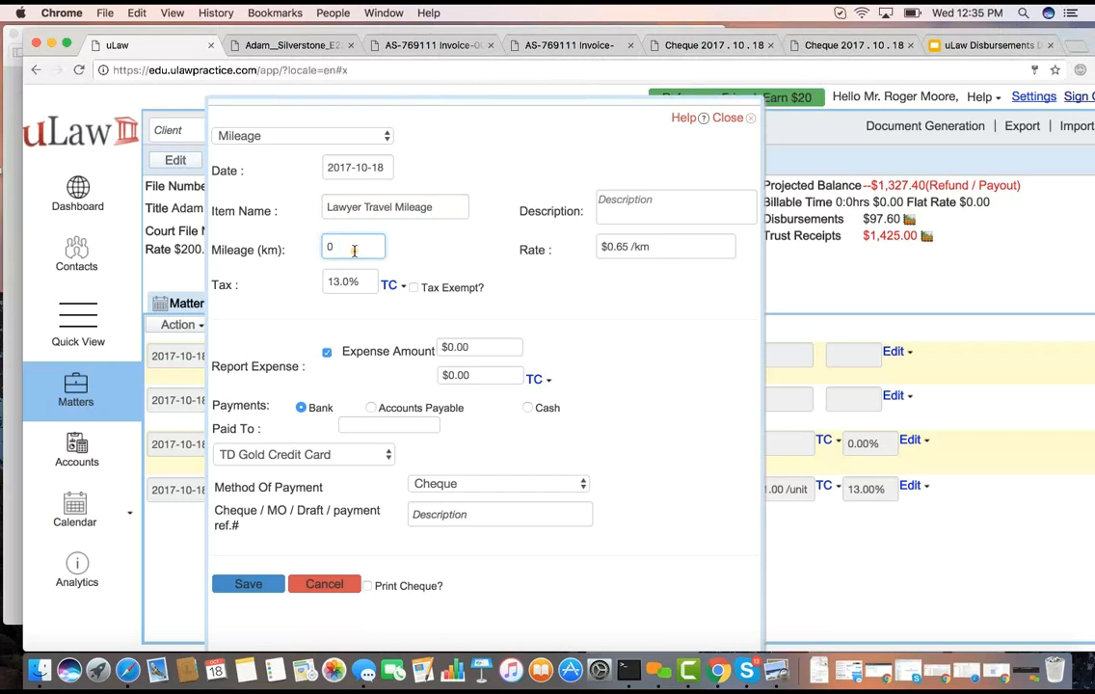
text(100)
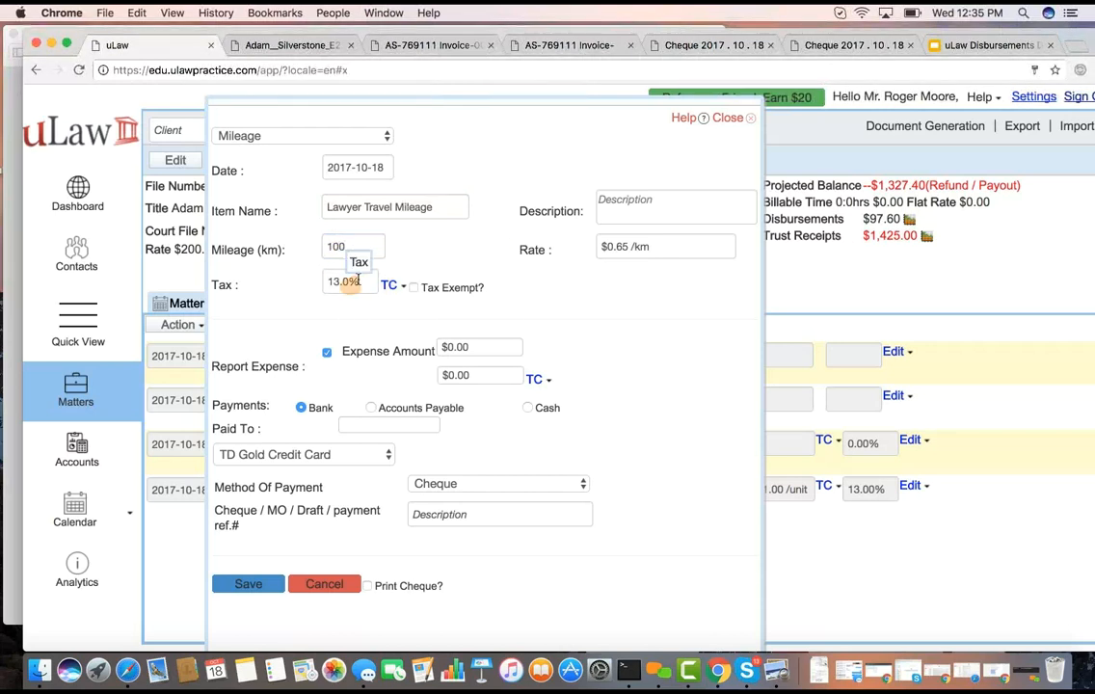
Turn off expense reporting for the mileage disbursement and save it
click(327, 357)
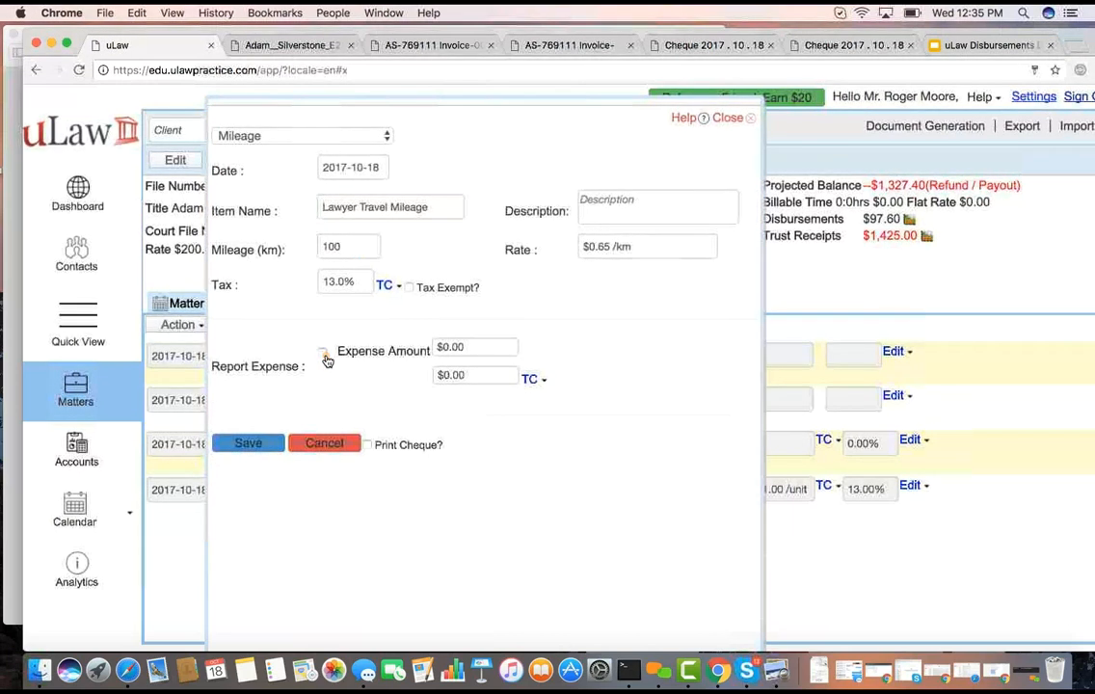
click(326, 356)
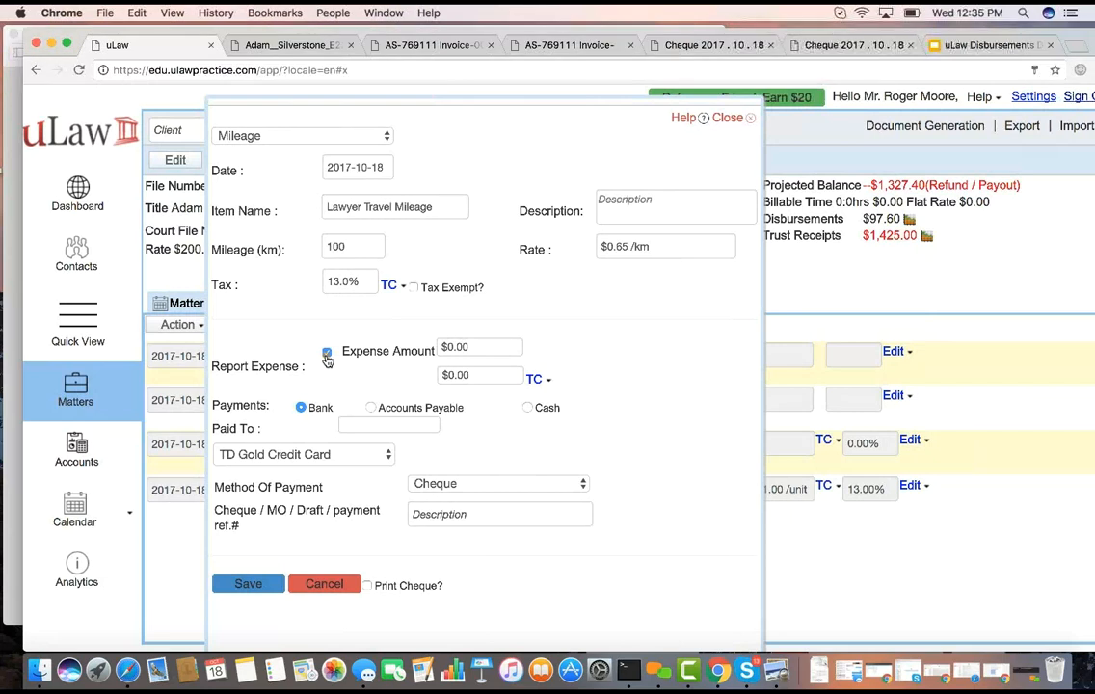
click(326, 353)
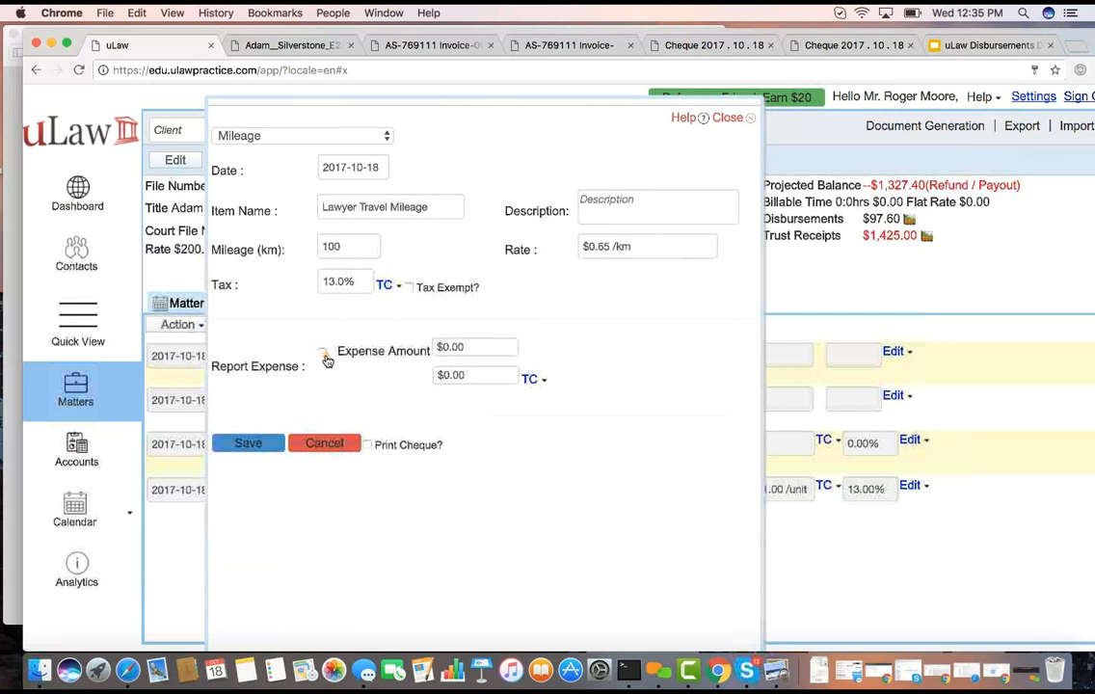
click(248, 442)
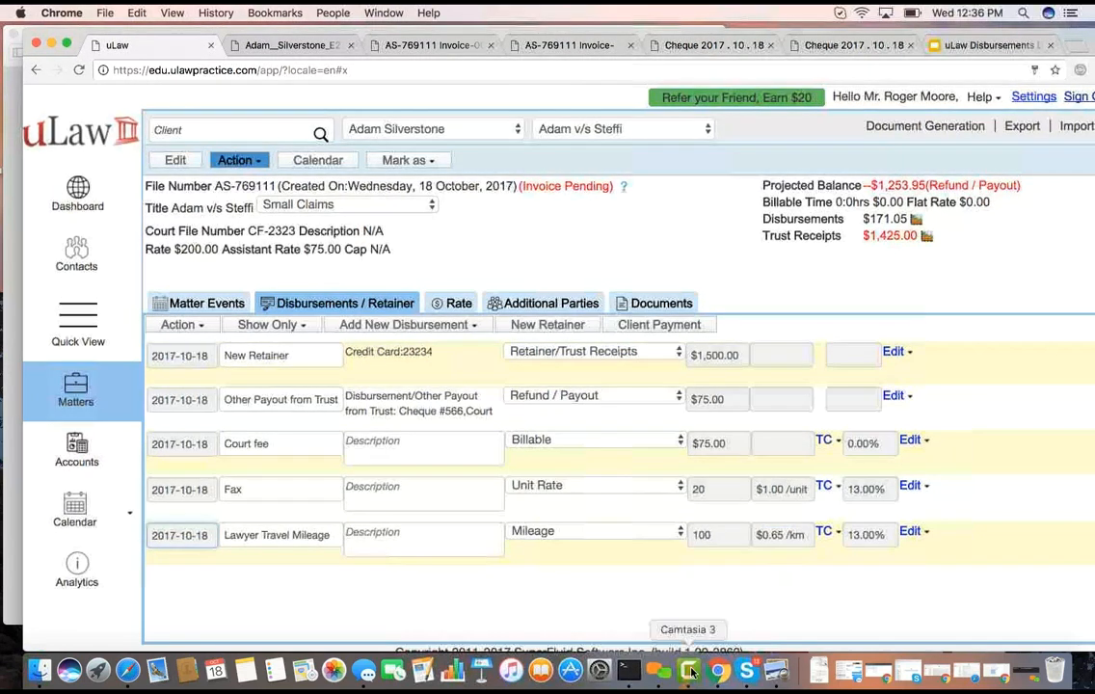
Open the Court fee disbursement's details, cancel without editing, and switch to the Types of Disbursements slide in Google Slides
click(658, 672)
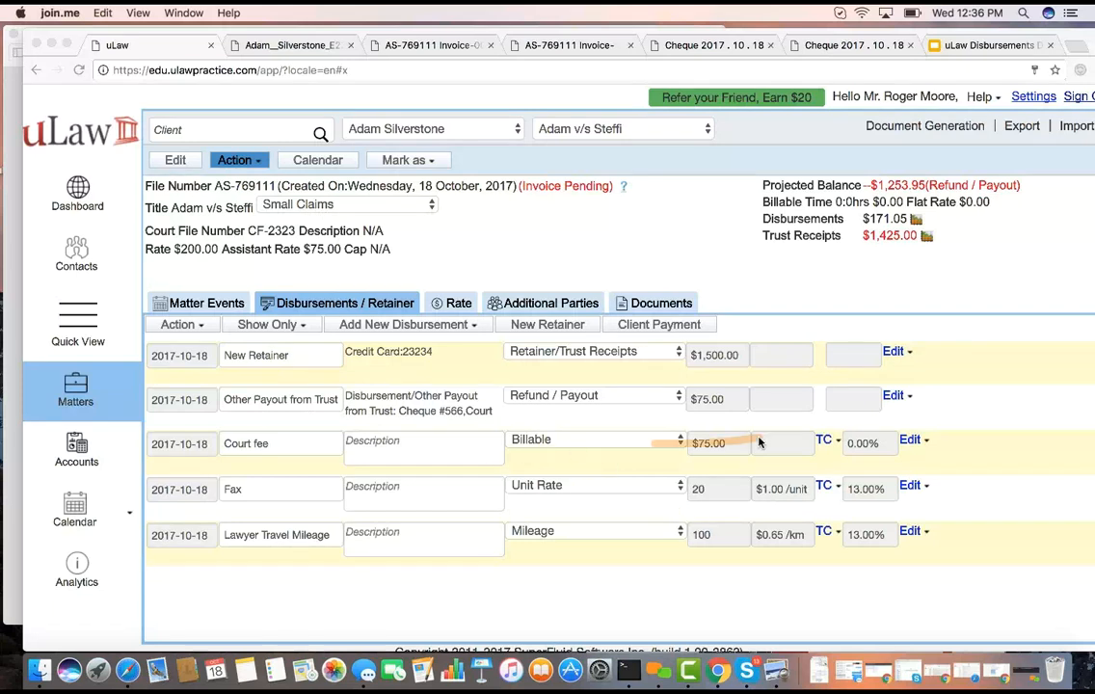
click(919, 440)
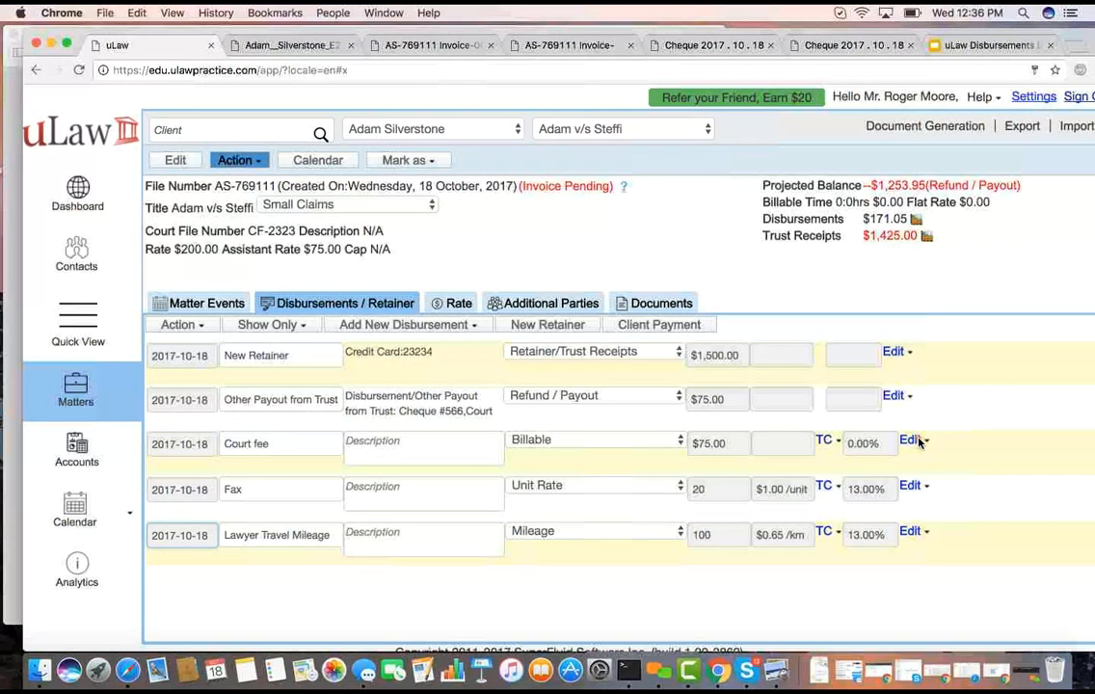
click(919, 441)
click(915, 458)
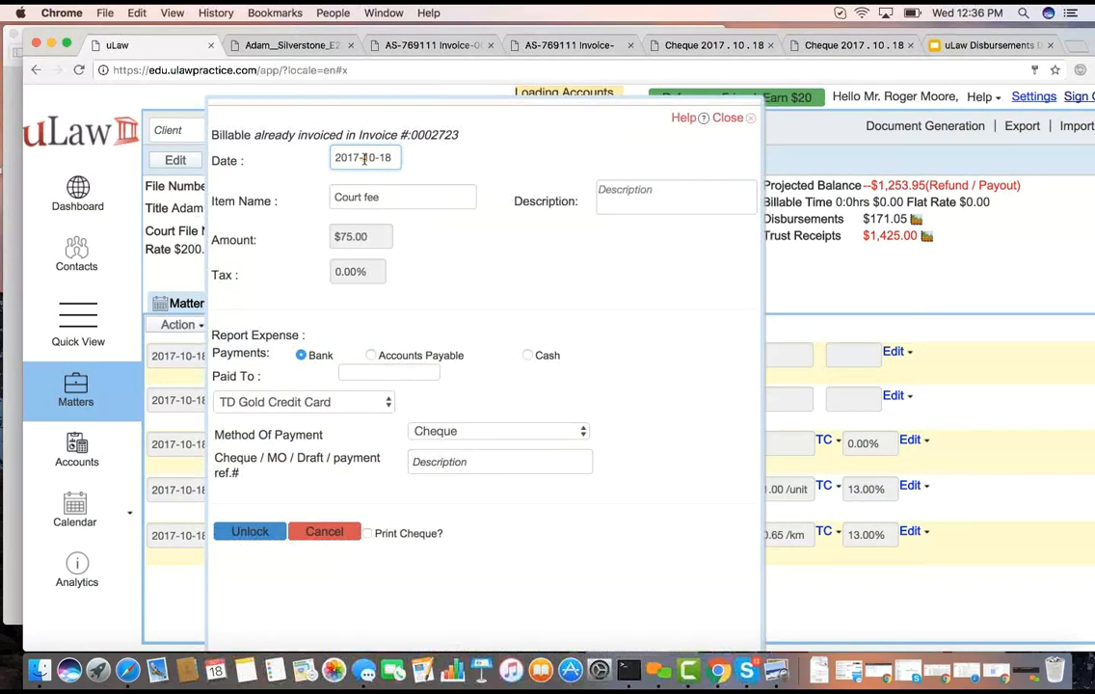
click(324, 531)
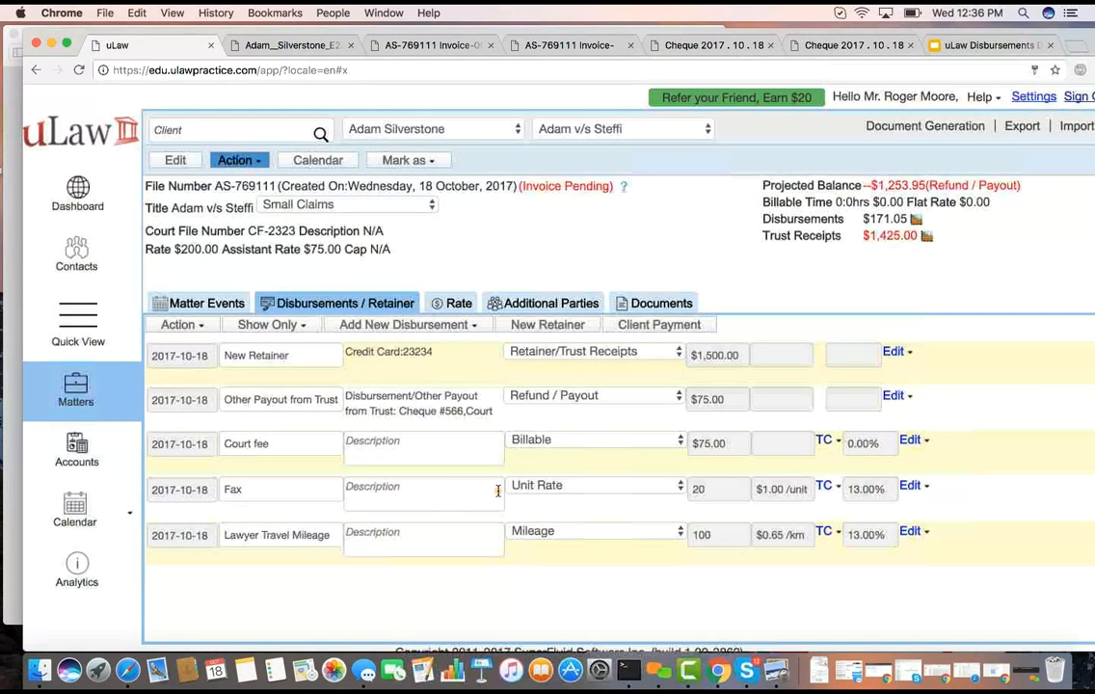
scroll(498, 491, down, 2)
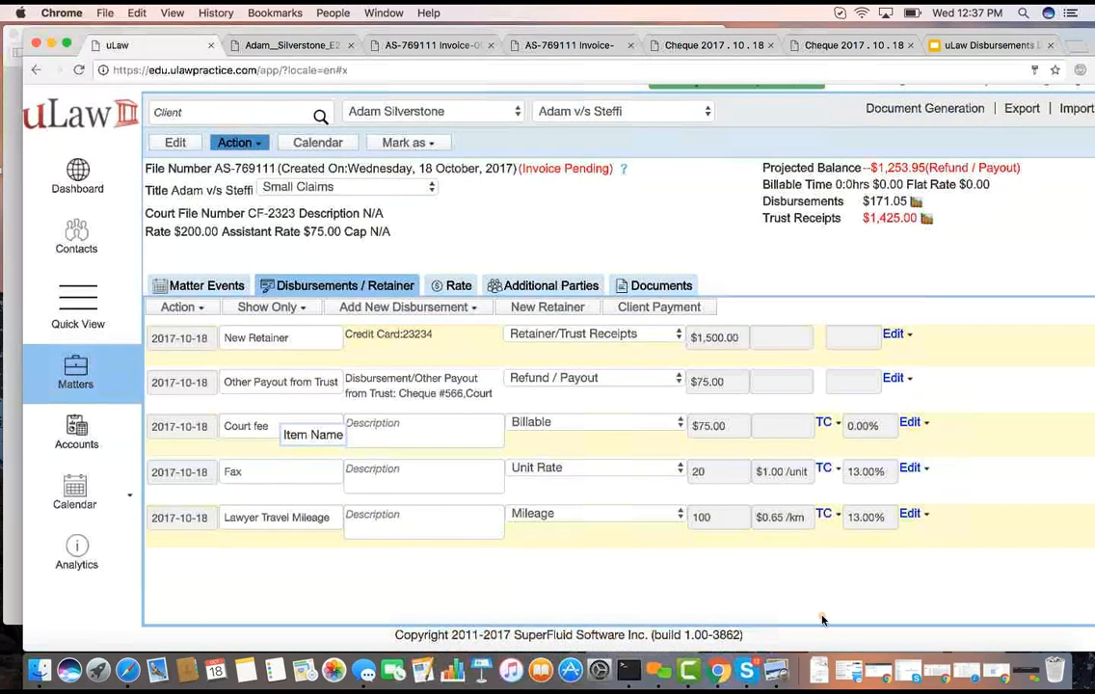
click(993, 45)
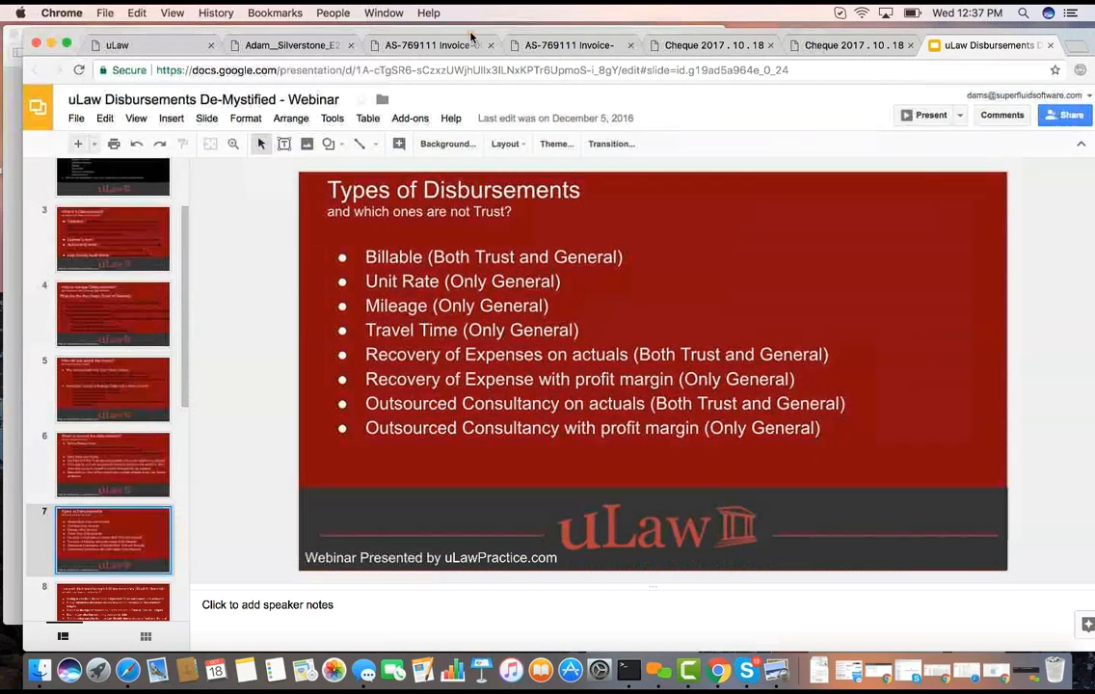
Switch back to uLaw and start a disbursement paid from general for Assistant Travel Time
click(146, 48)
click(377, 307)
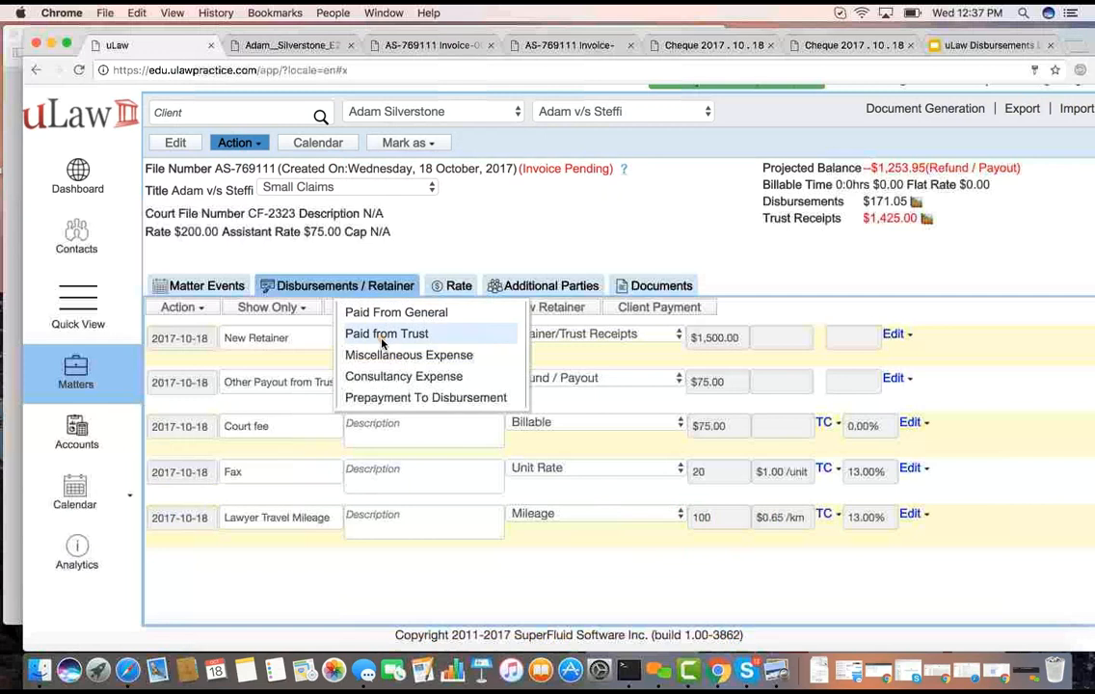
click(391, 314)
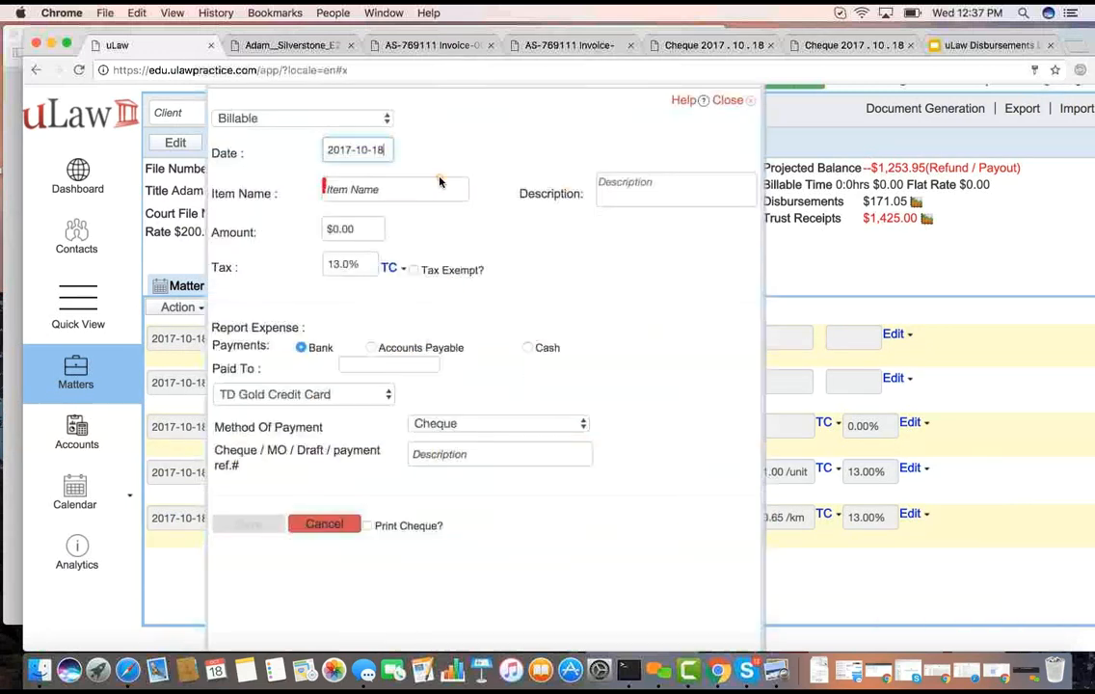
click(395, 187)
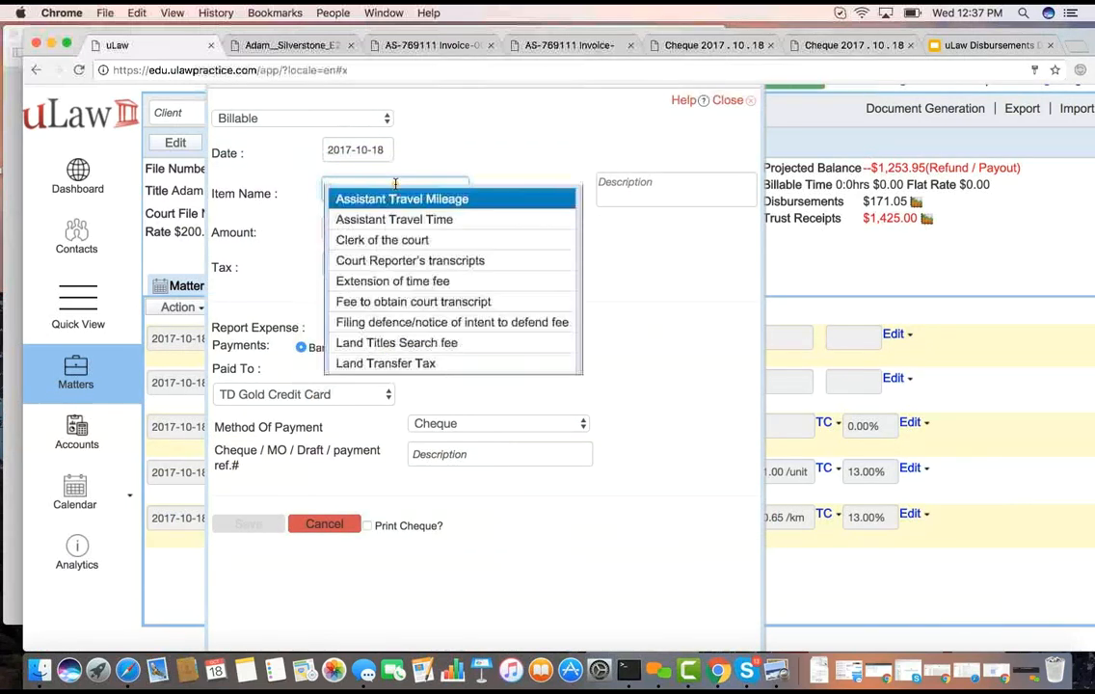
click(427, 220)
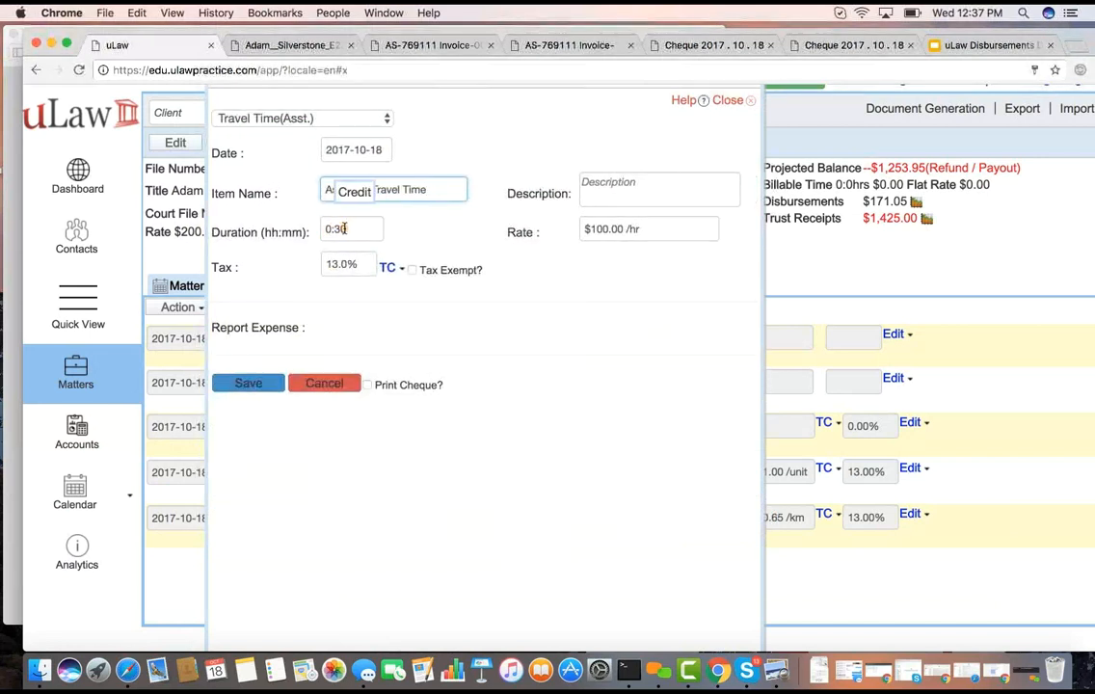
Set the assistant travel time's duration to 0:36, save the disbursement, and switch back to the Google Slides presentation
click(344, 228)
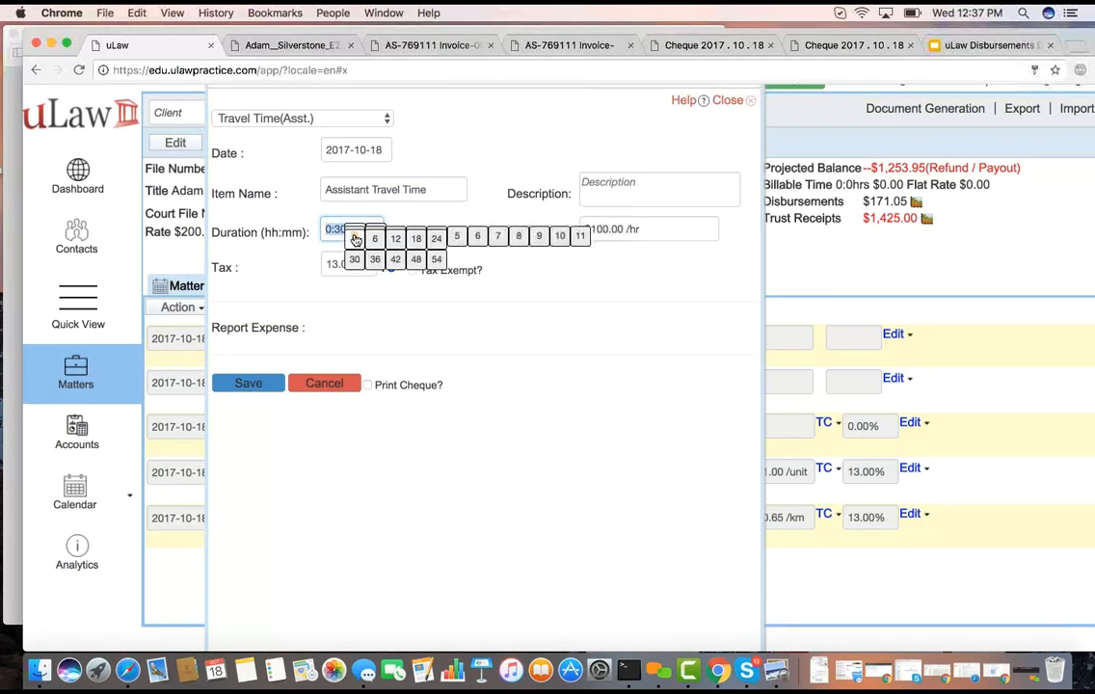
click(354, 258)
click(349, 232)
click(354, 240)
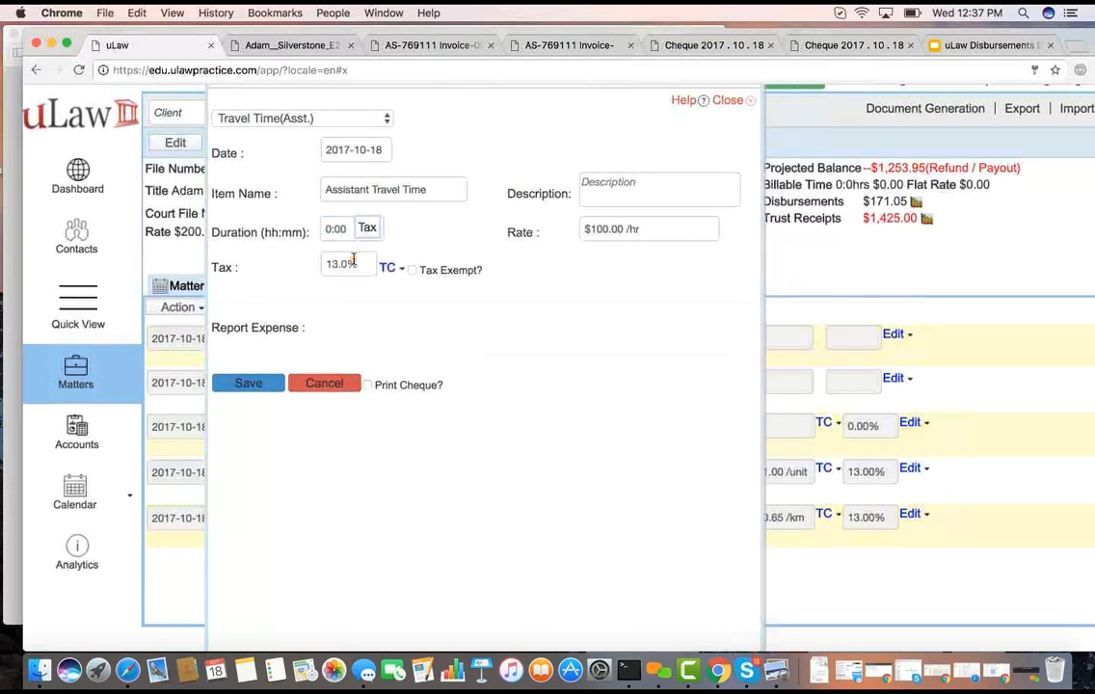
click(351, 231)
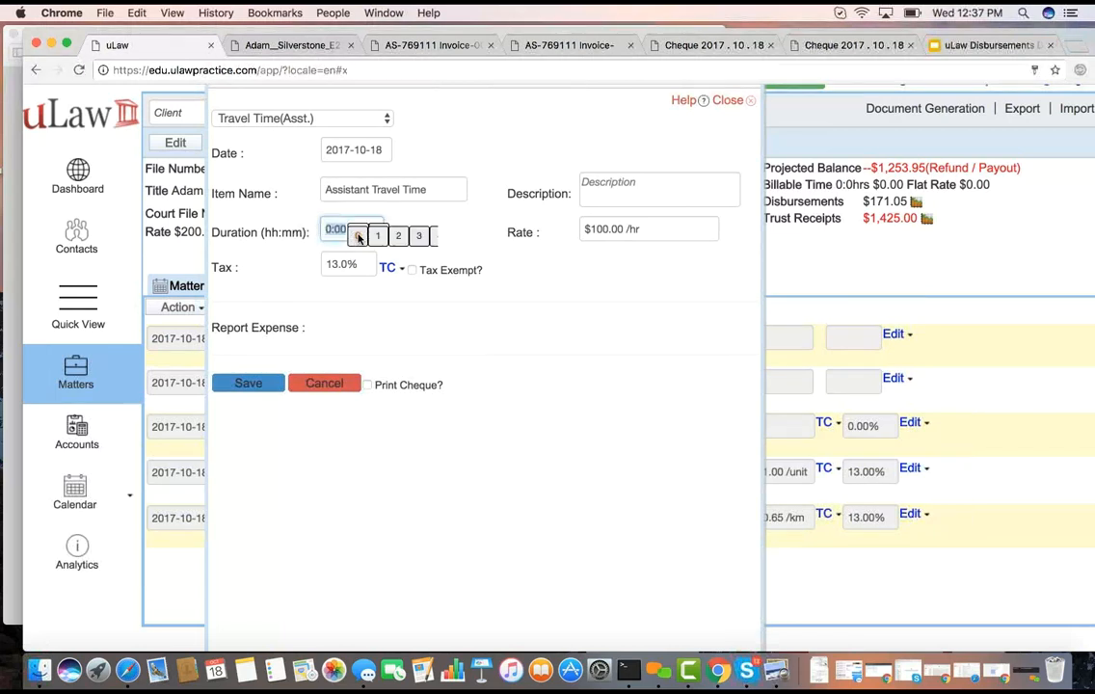
click(377, 261)
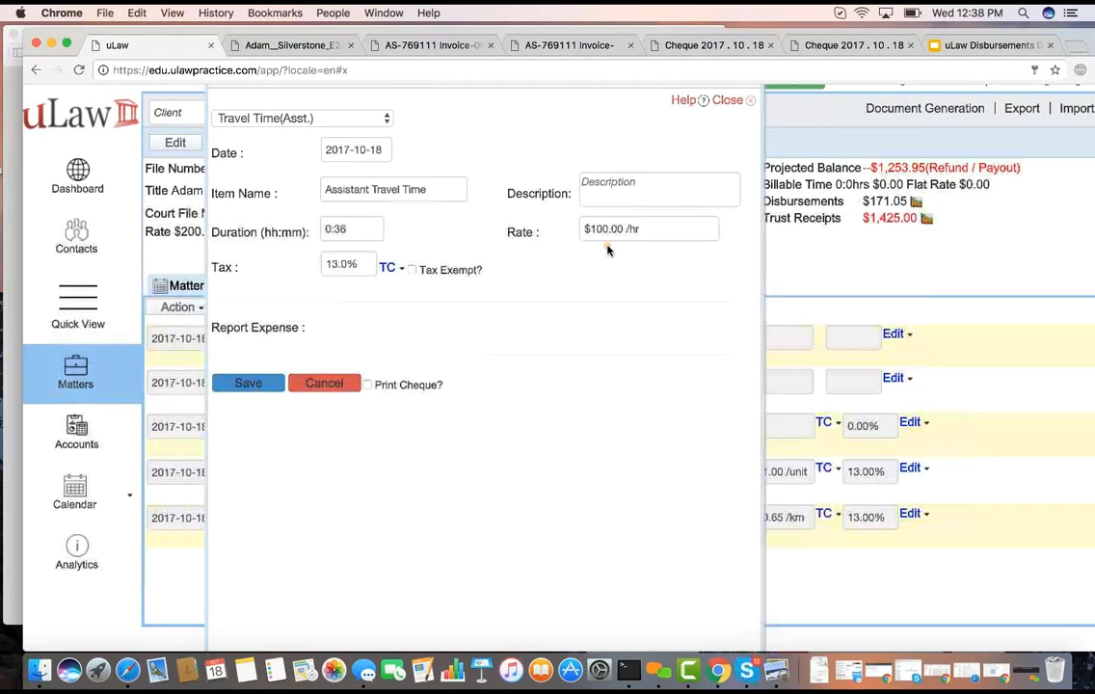
click(248, 385)
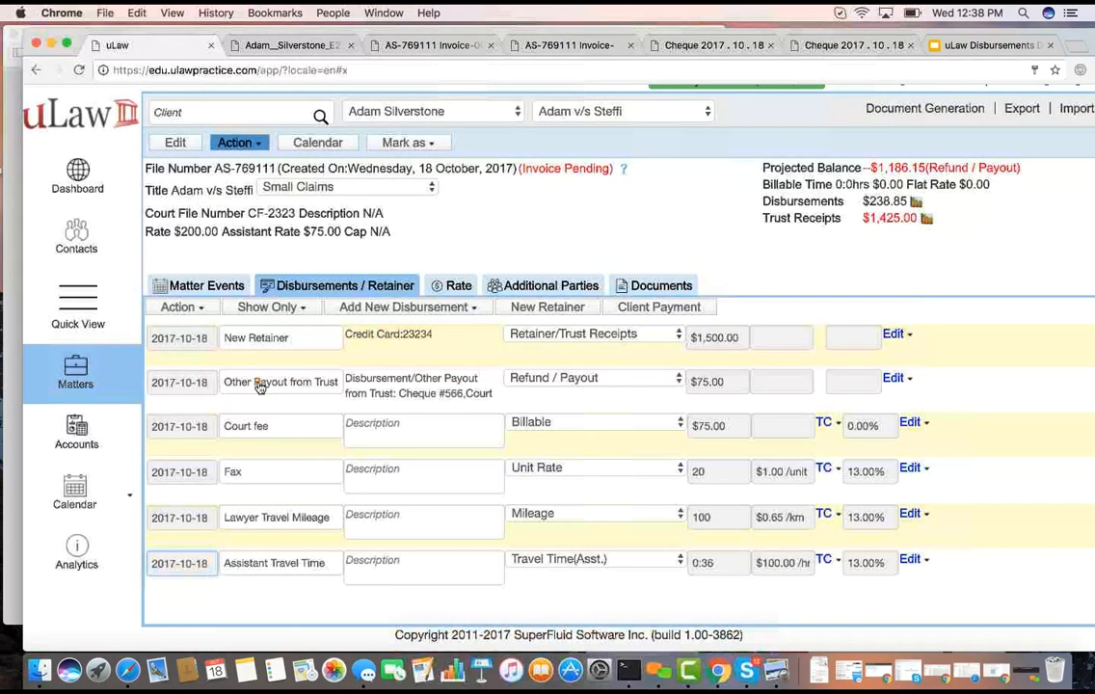
click(954, 46)
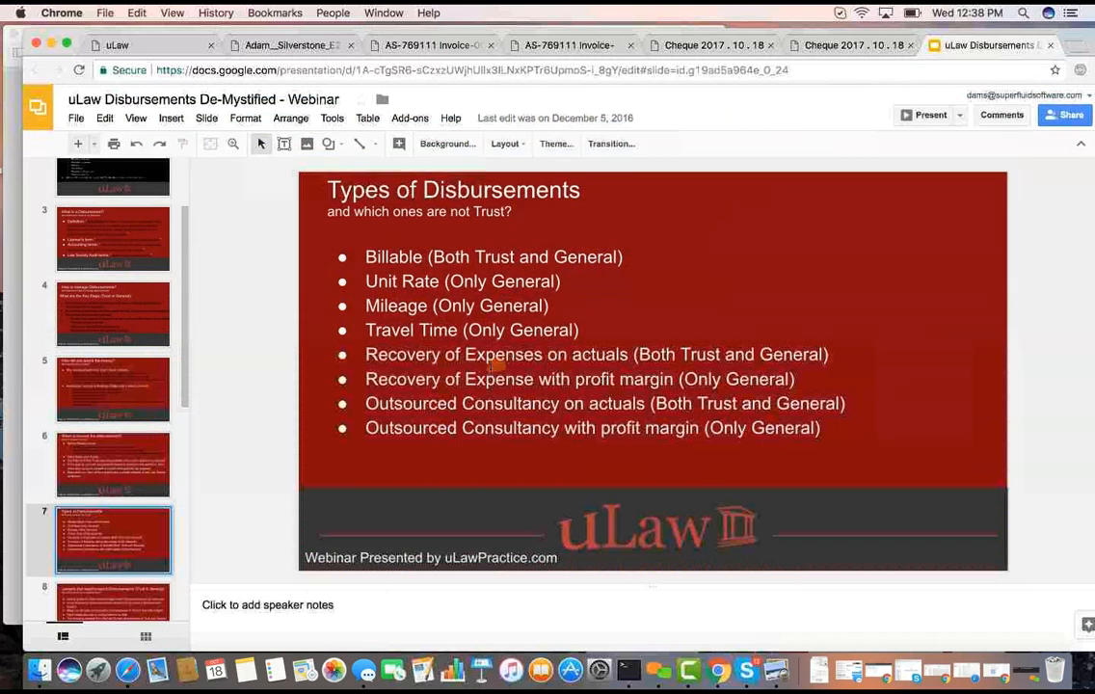
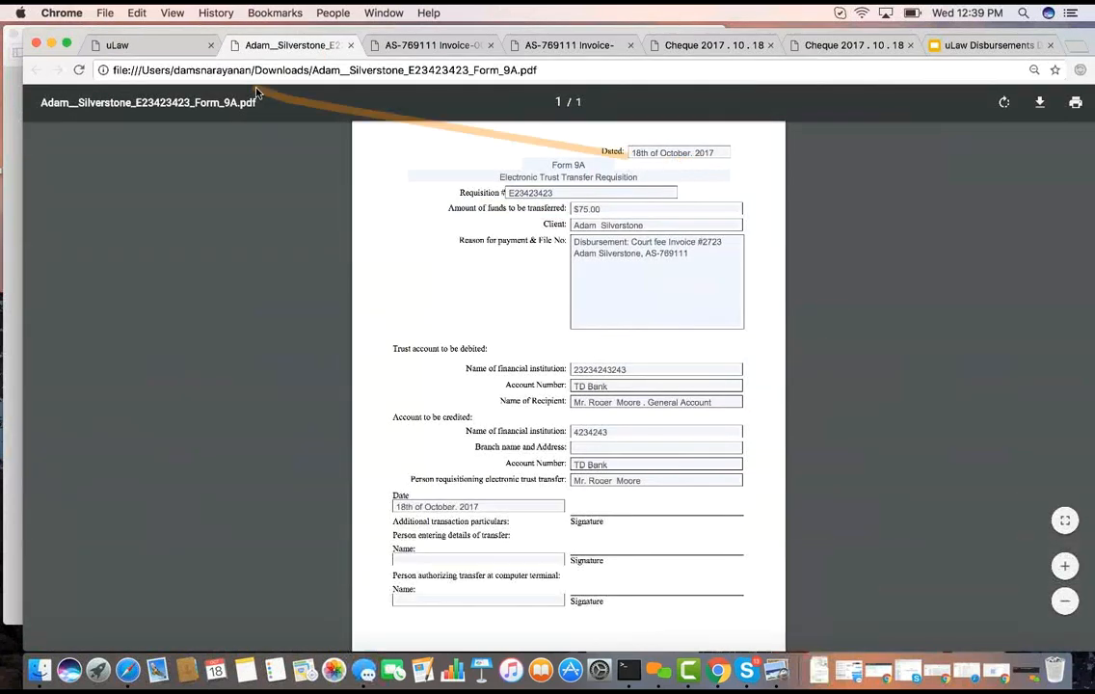
Switch to uLaw, close the Trust to General Invoice/Payment Transfer form, and return to the client's matter
click(170, 48)
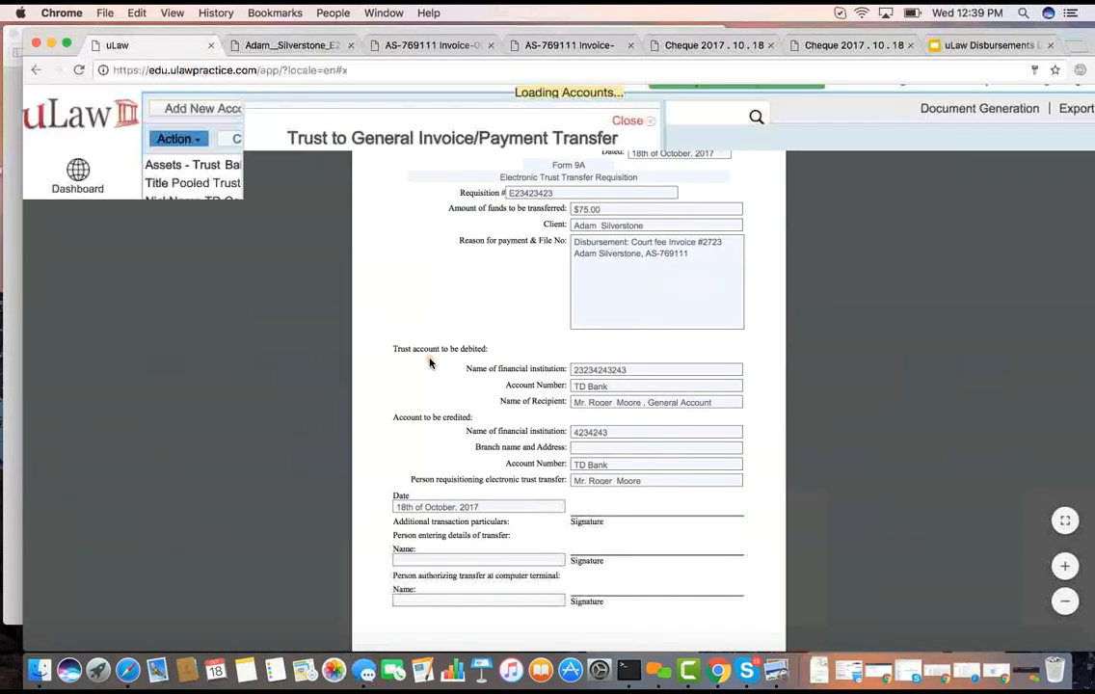
click(622, 120)
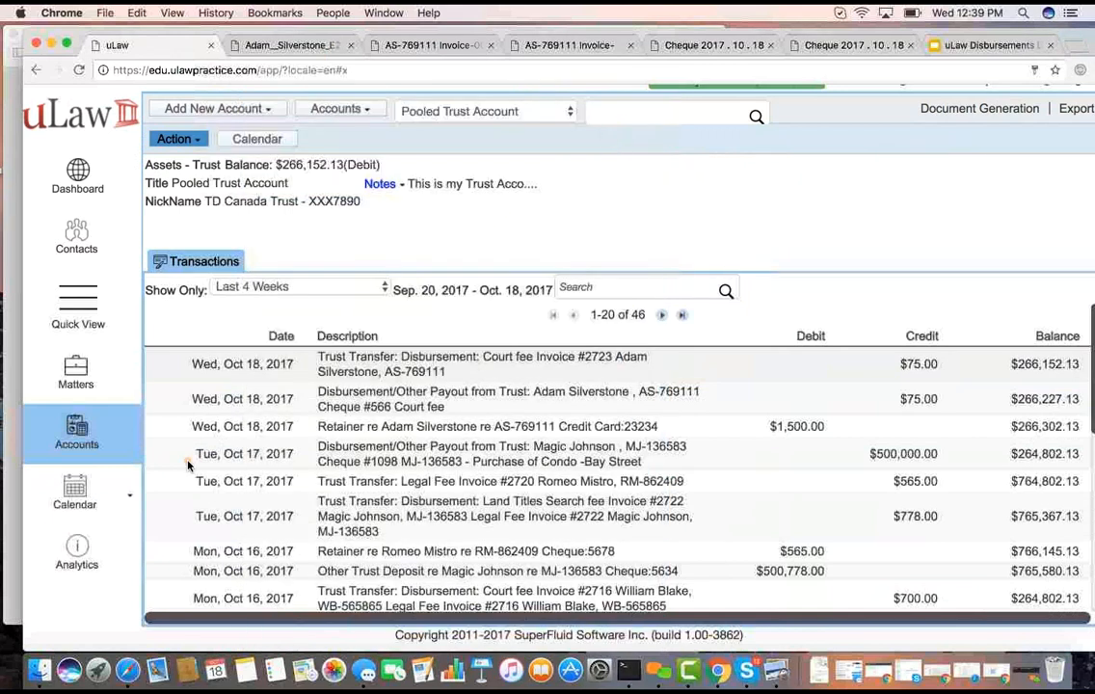
click(77, 379)
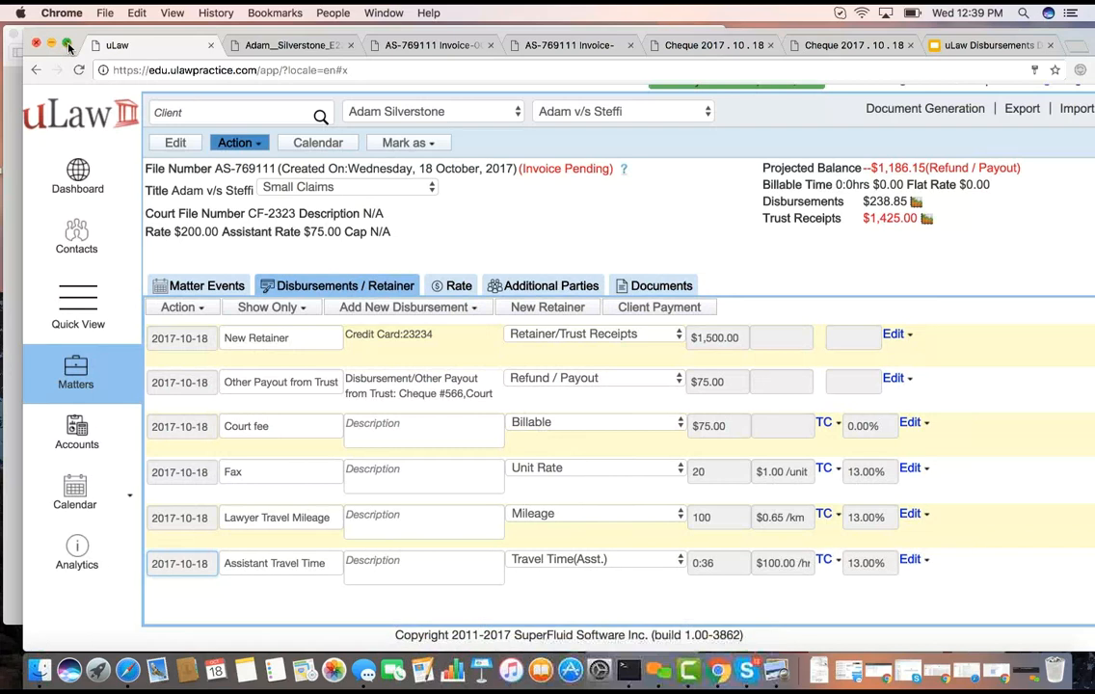
Start a new Miscellaneous Expense disbursement on the matter and date it 2017-10-16
click(424, 302)
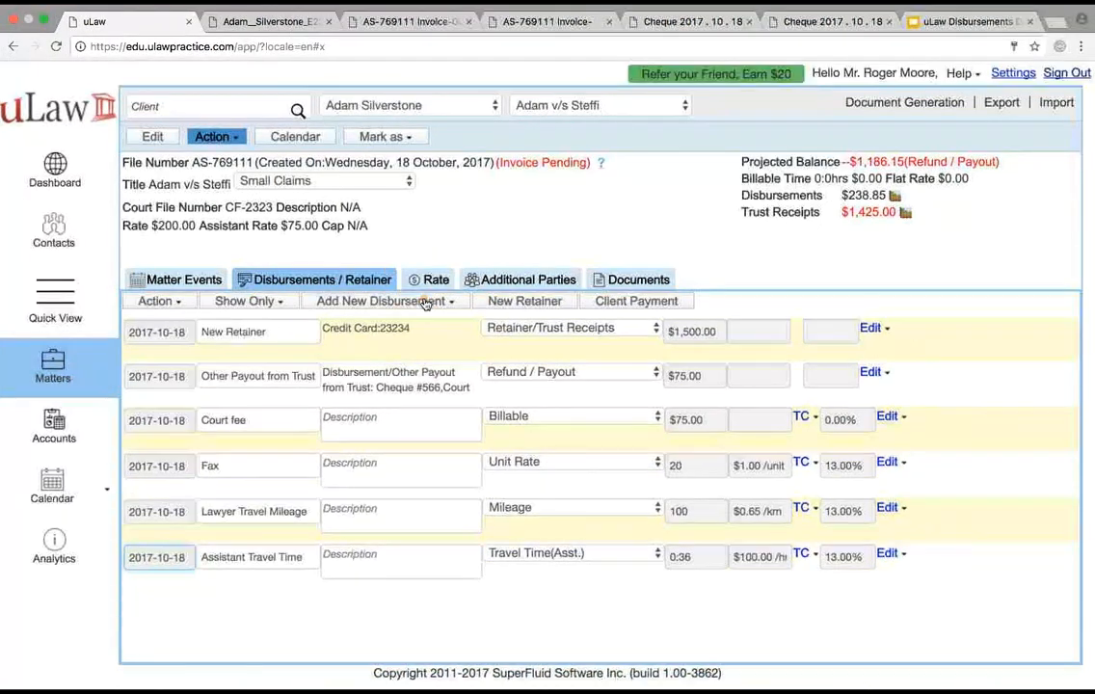
click(424, 302)
click(424, 302)
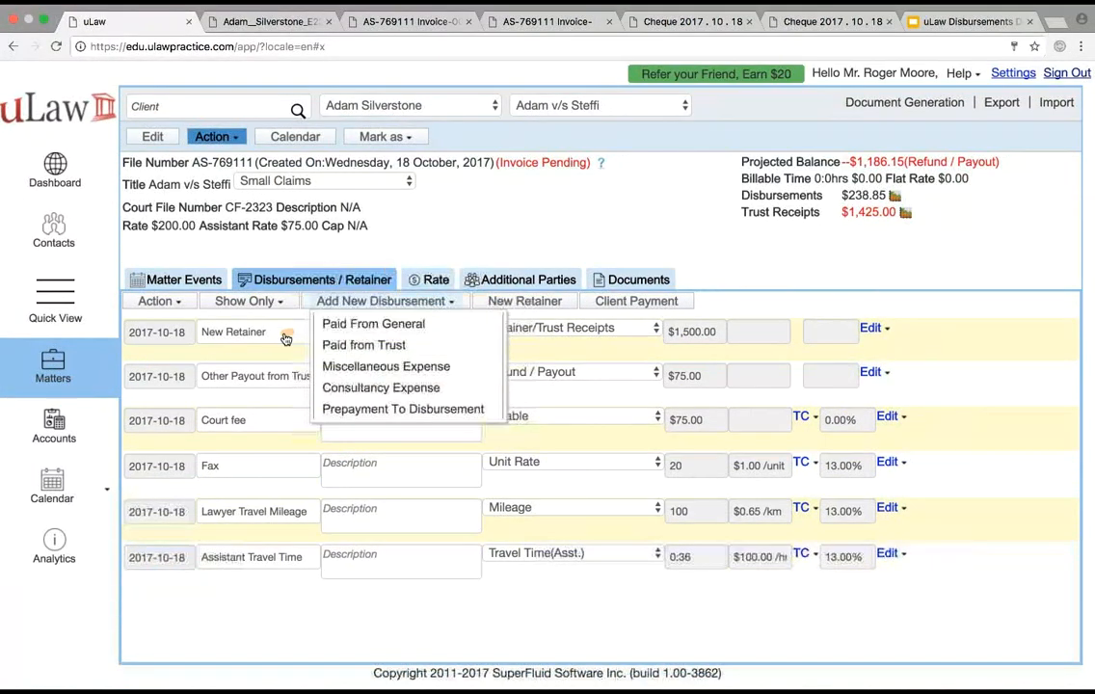
click(413, 368)
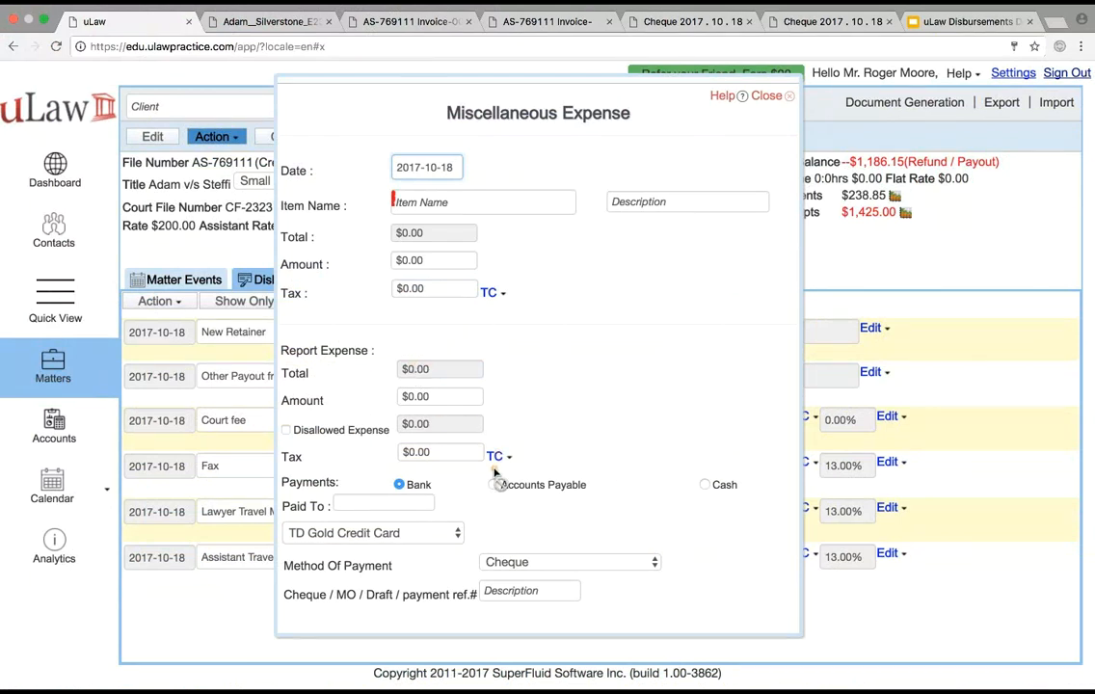
click(420, 167)
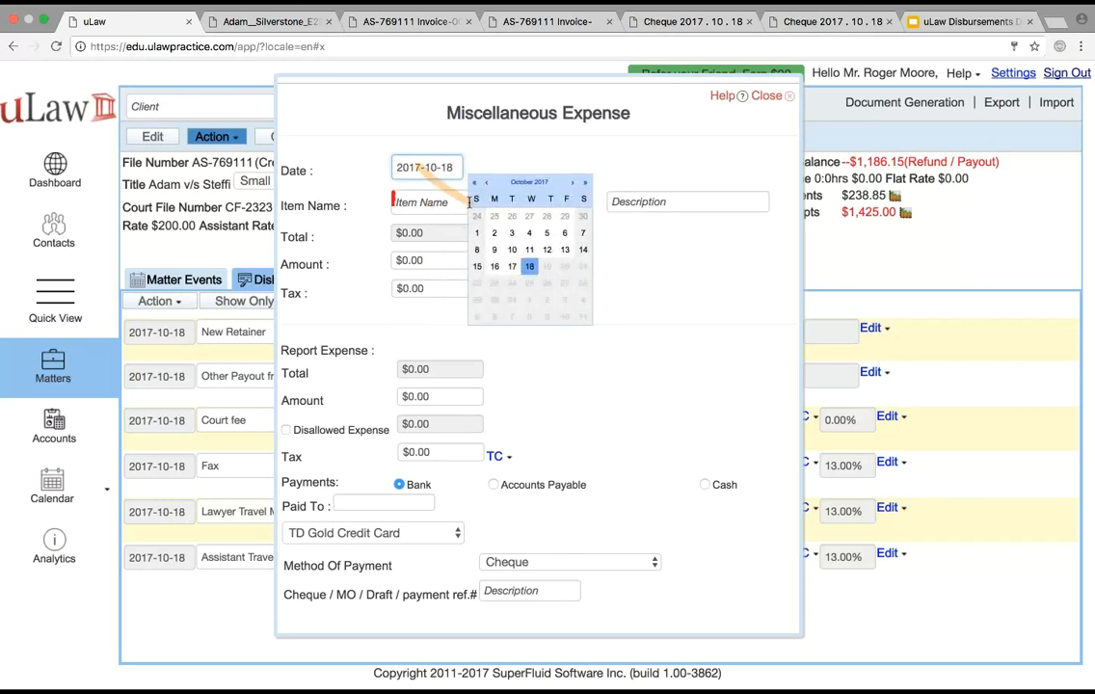
click(468, 234)
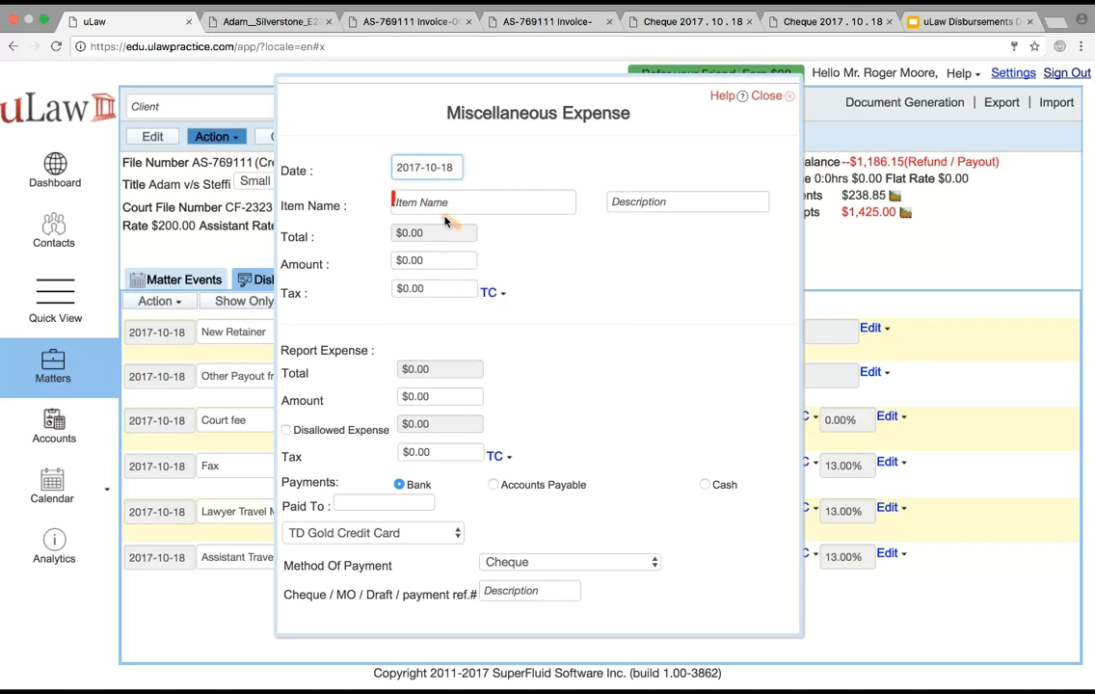
click(394, 162)
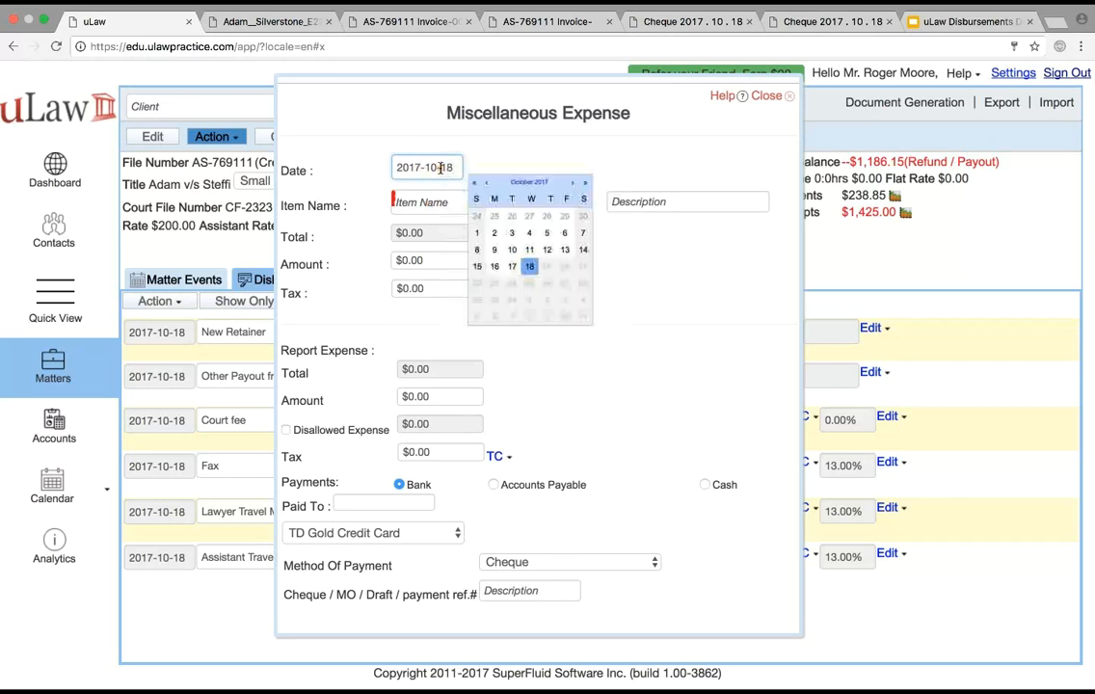
click(493, 267)
Name the expense item "software purchase" and set its billed amount to $100
click(438, 200)
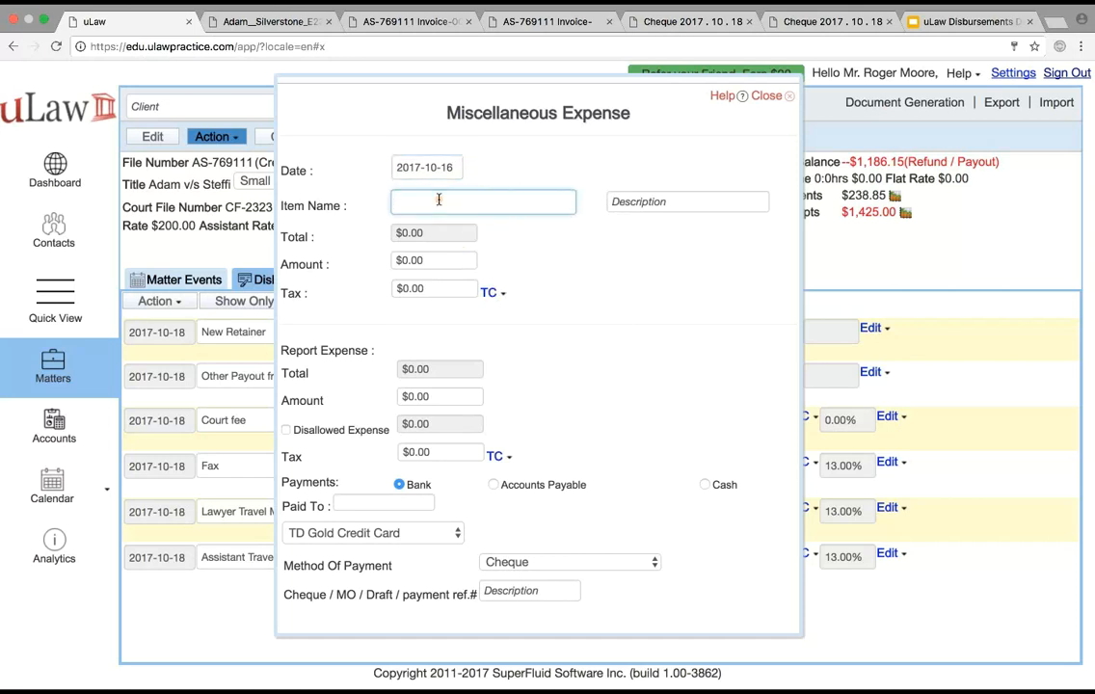
text(software purchase)
click(417, 261)
text(100)
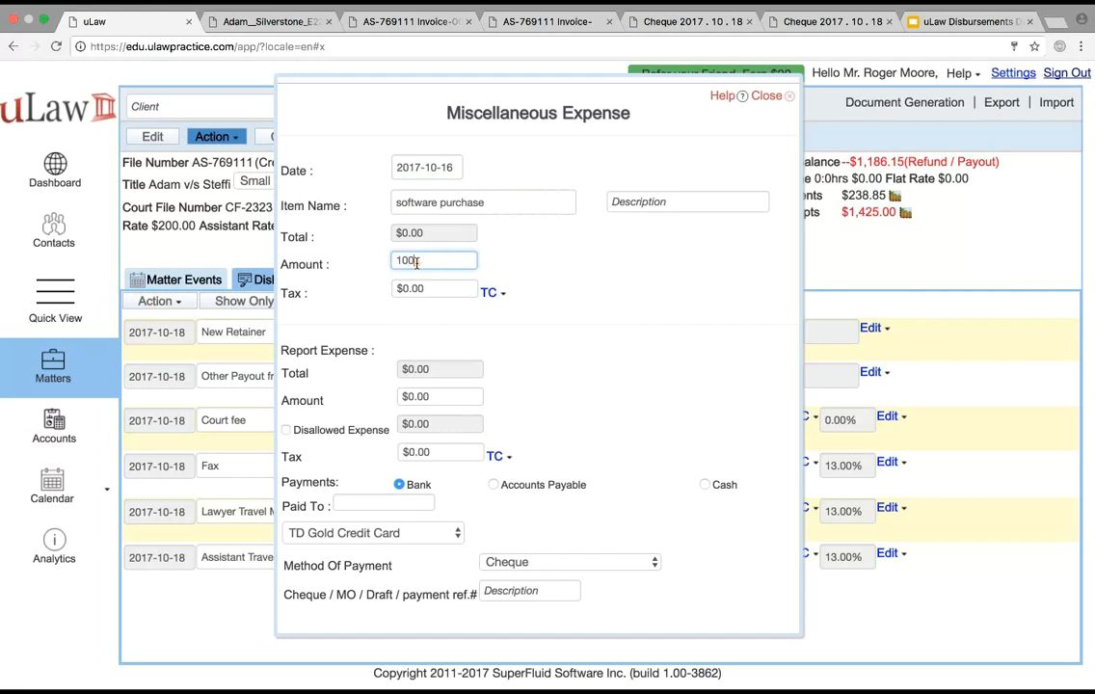
click(569, 277)
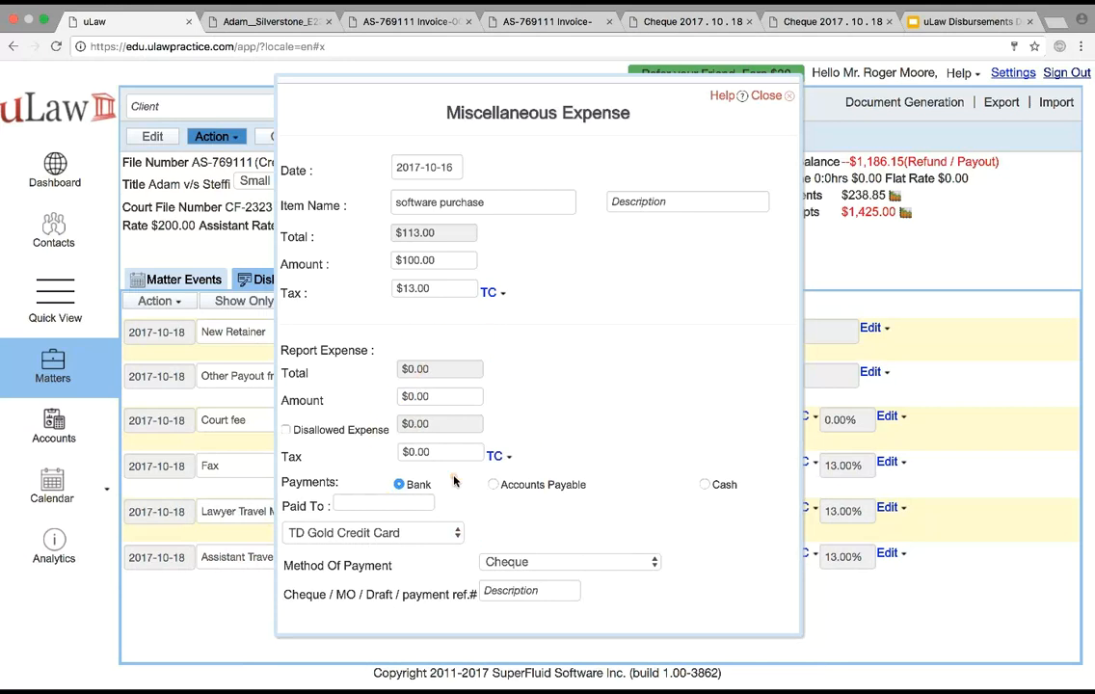
Set the reported expense amount to $100 for the software purchase
click(417, 396)
triple_click(418, 397)
text(100)
click(669, 345)
Try a reported expense amount of $75 and restore it to $100
click(422, 398)
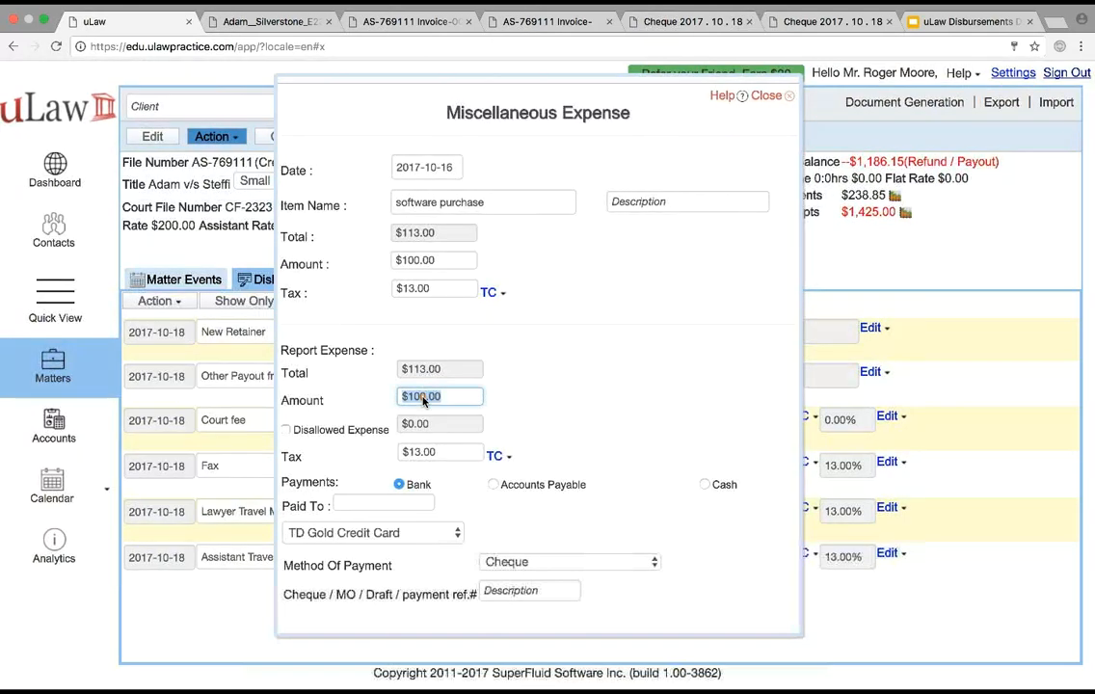
text(75)
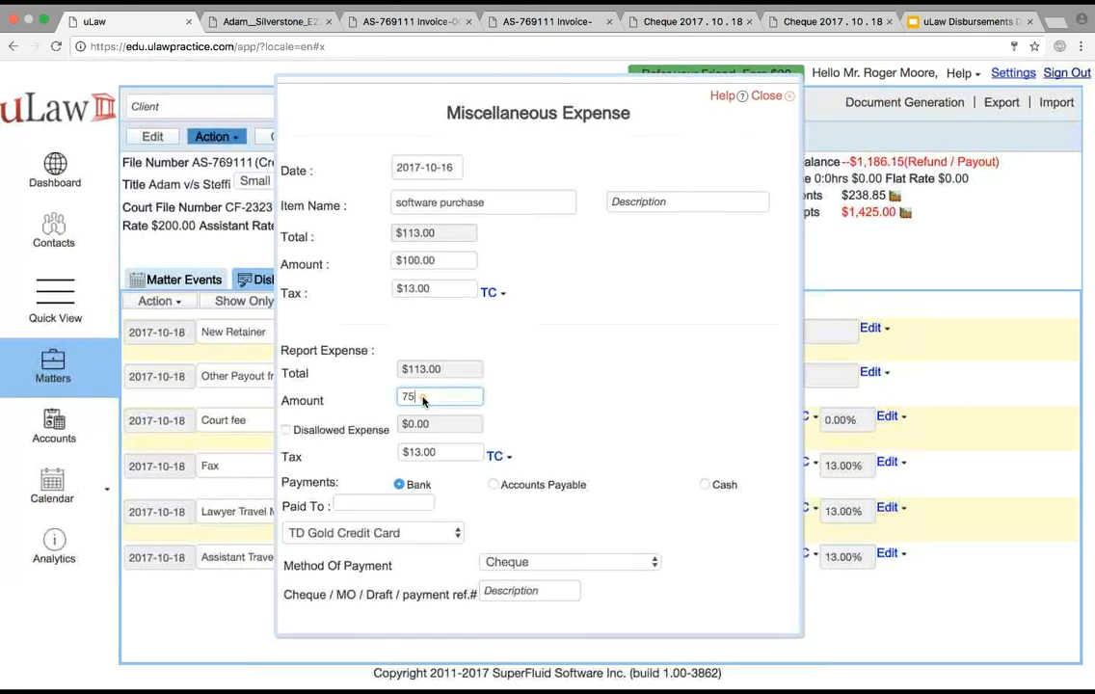
click(569, 409)
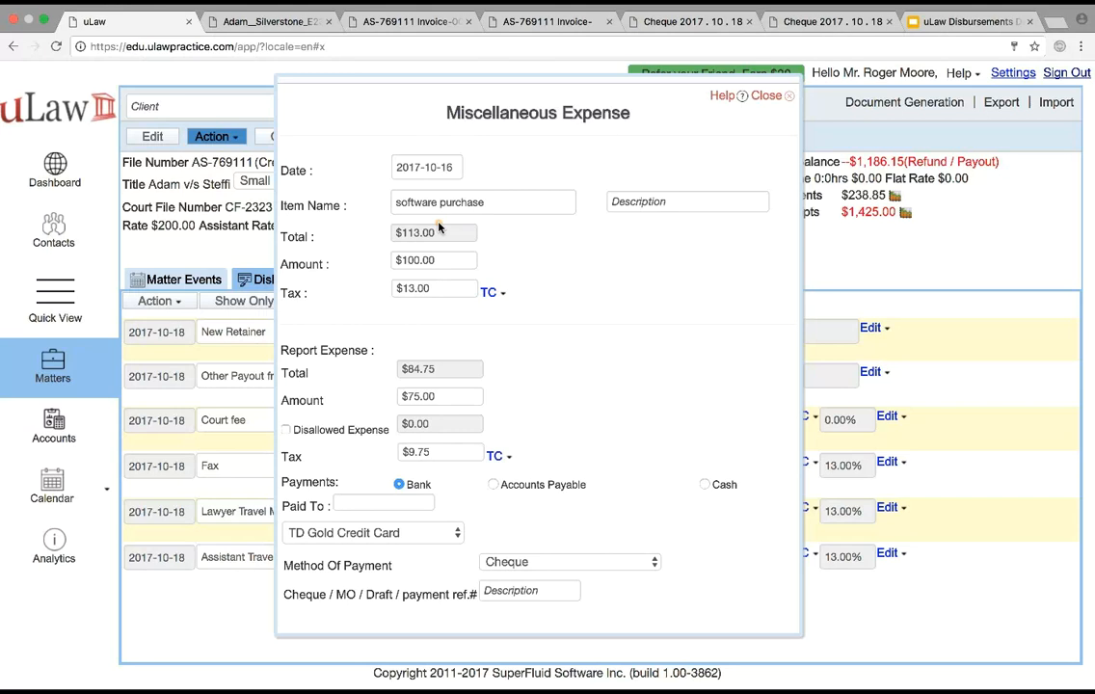
click(414, 396)
double_click(414, 396)
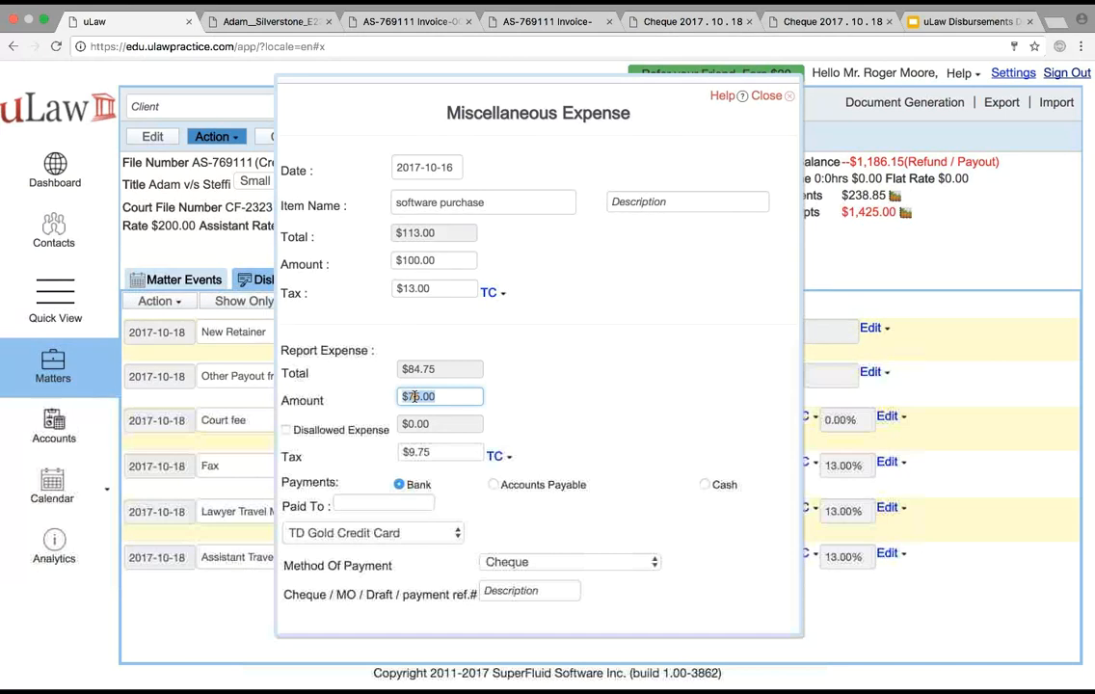
text(100.00)
click(677, 364)
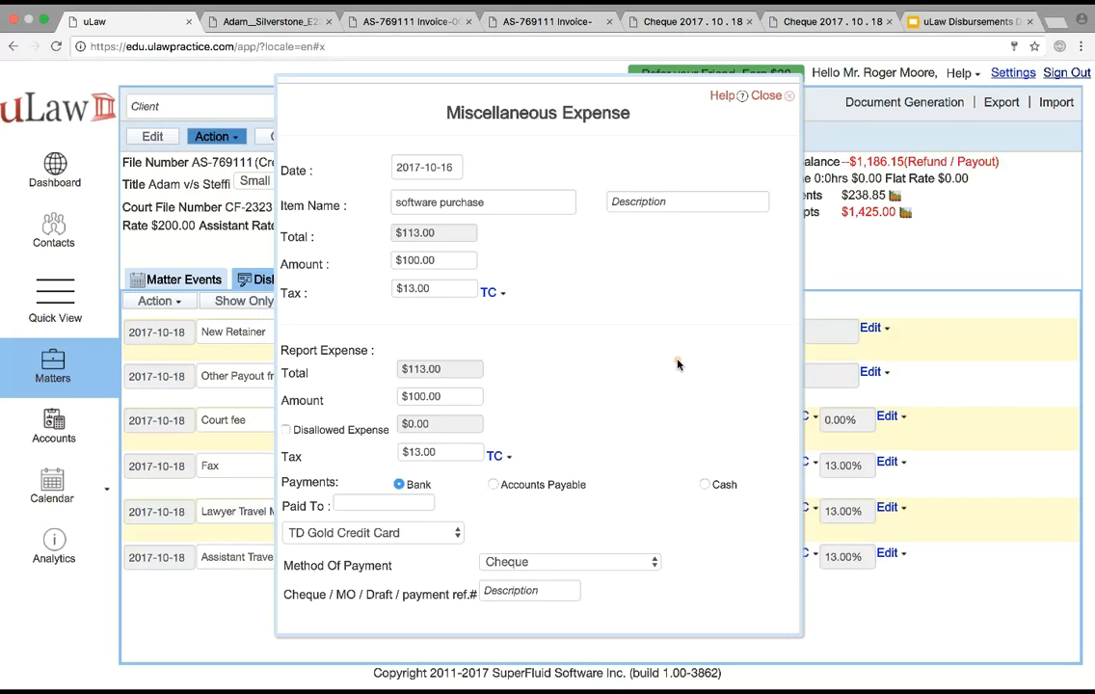
Enable the disallowed expense for the software purchase and set it to $10
click(286, 431)
click(411, 422)
text(10)
click(603, 411)
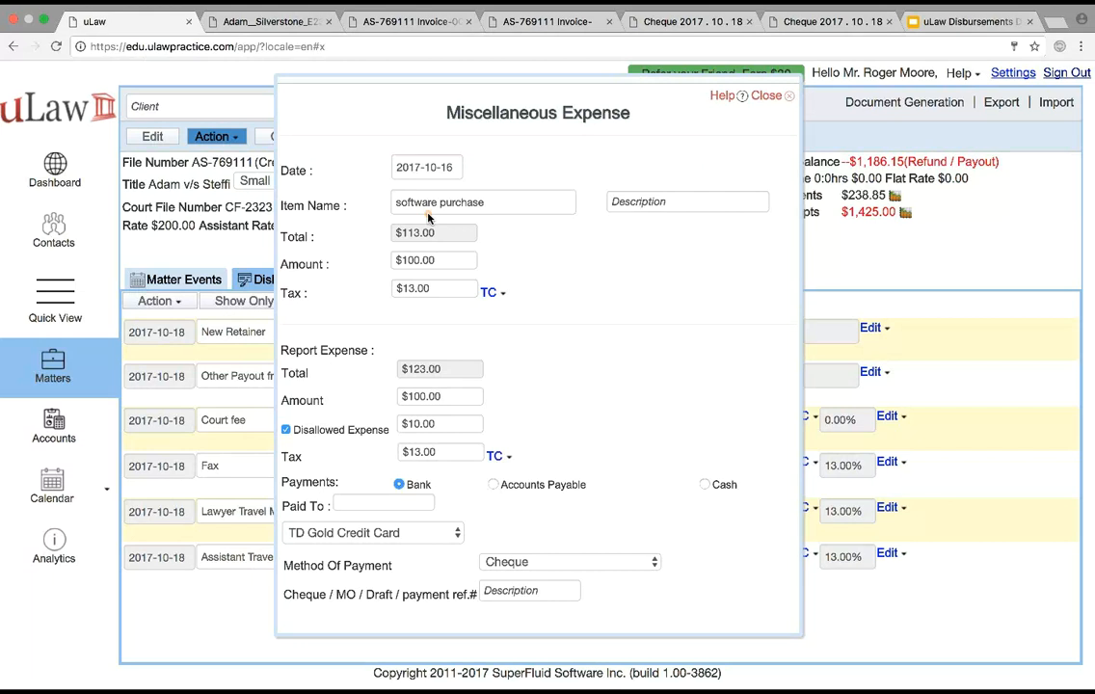
Pay the expense from the Scotiabank general account by Money Order with payment reference 23423
click(353, 534)
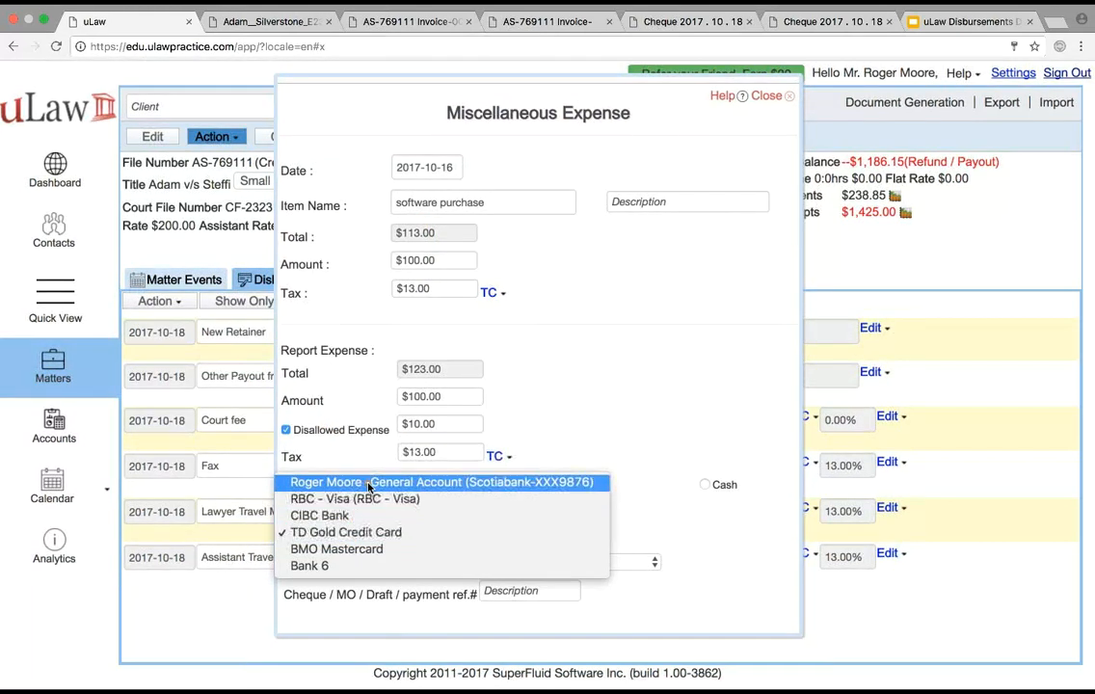
click(479, 482)
click(544, 572)
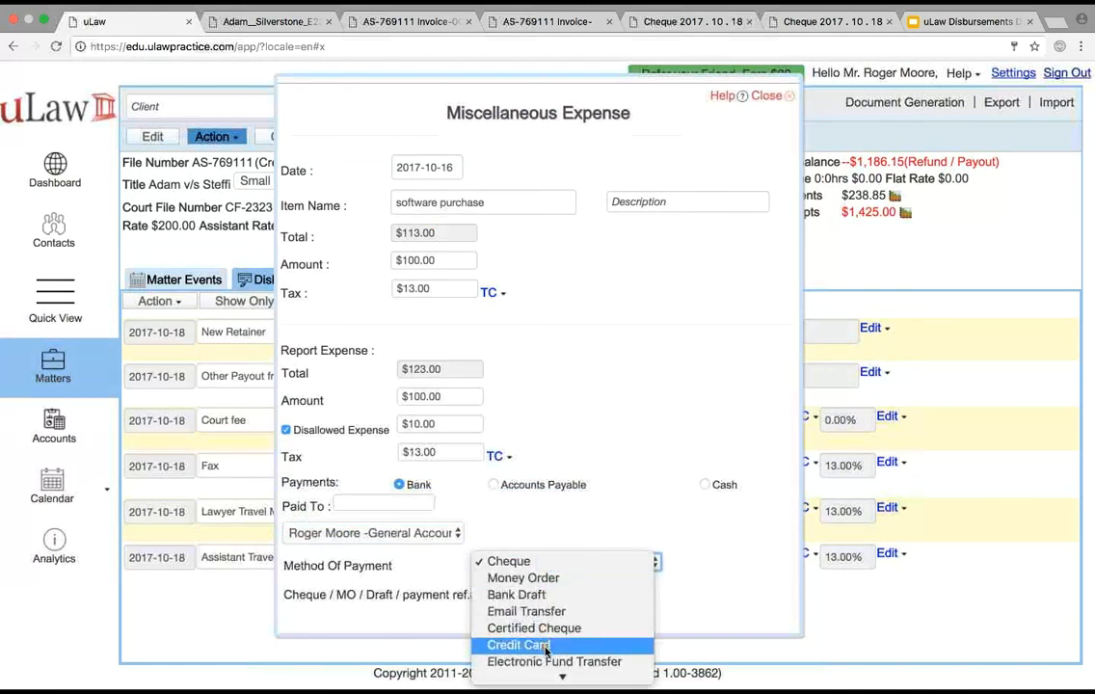
click(536, 495)
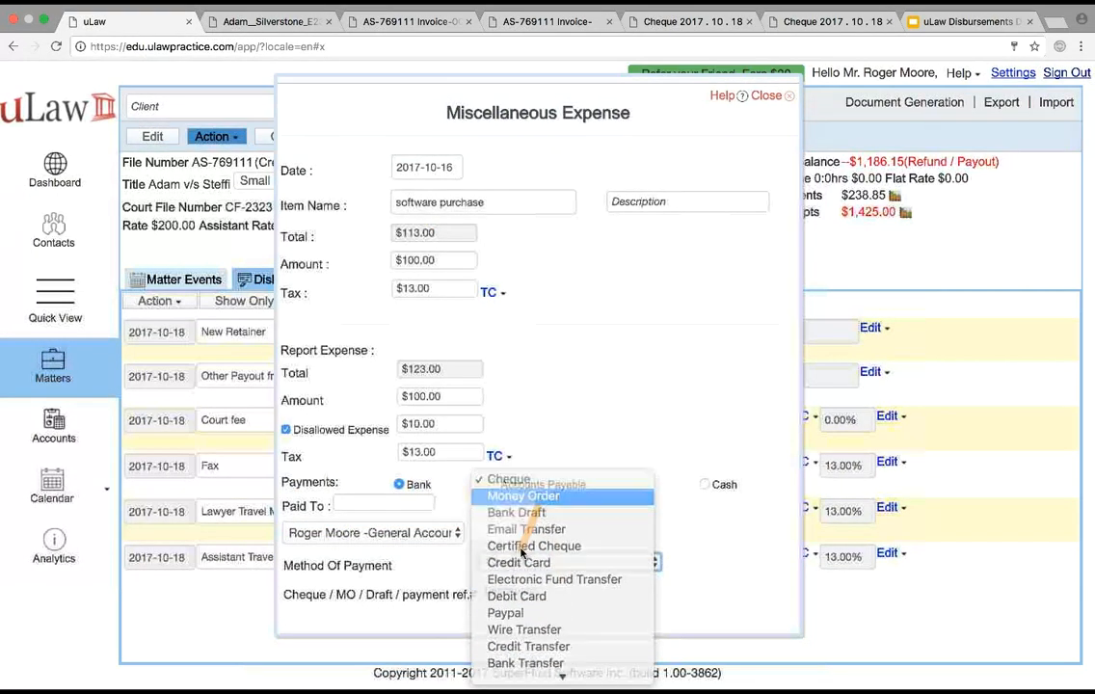
click(507, 590)
text(23423)
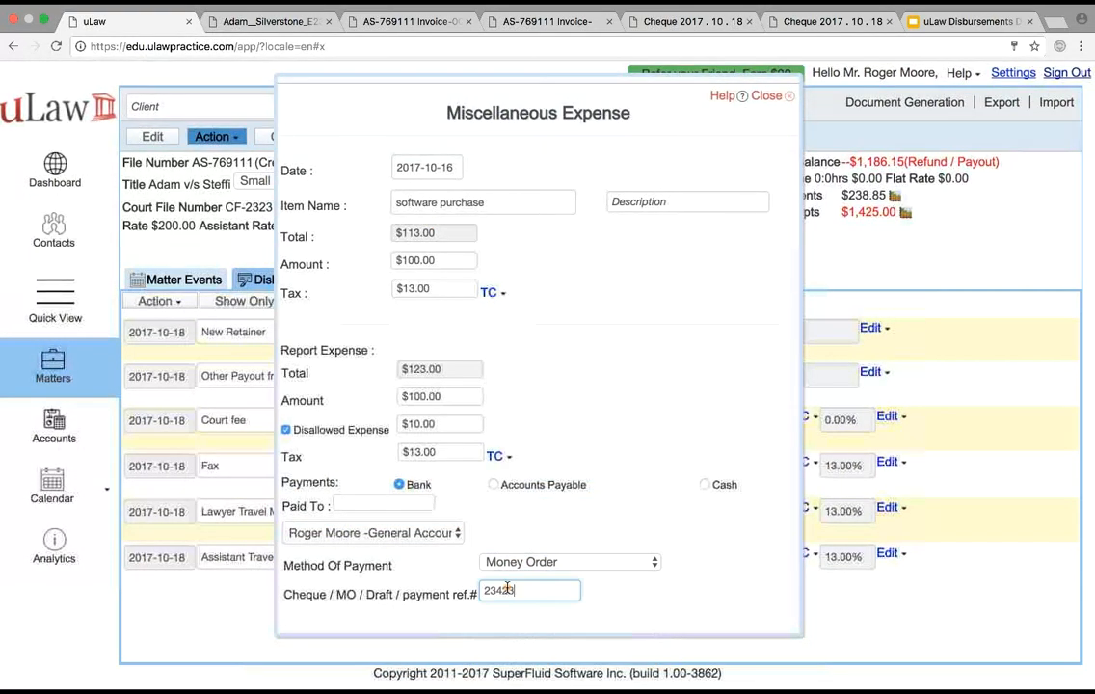
Enter "D2 Software Litgation Service" as the payee and save the miscellaneous expense
click(384, 505)
text(T)
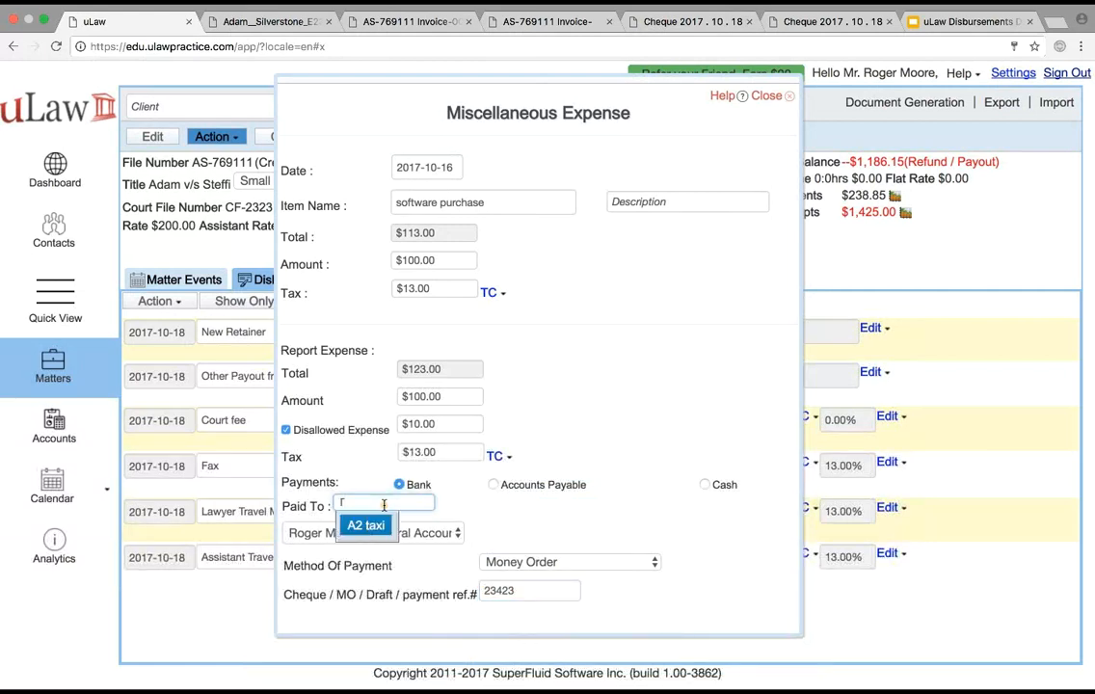
key(BackSpace)
text(D2 )
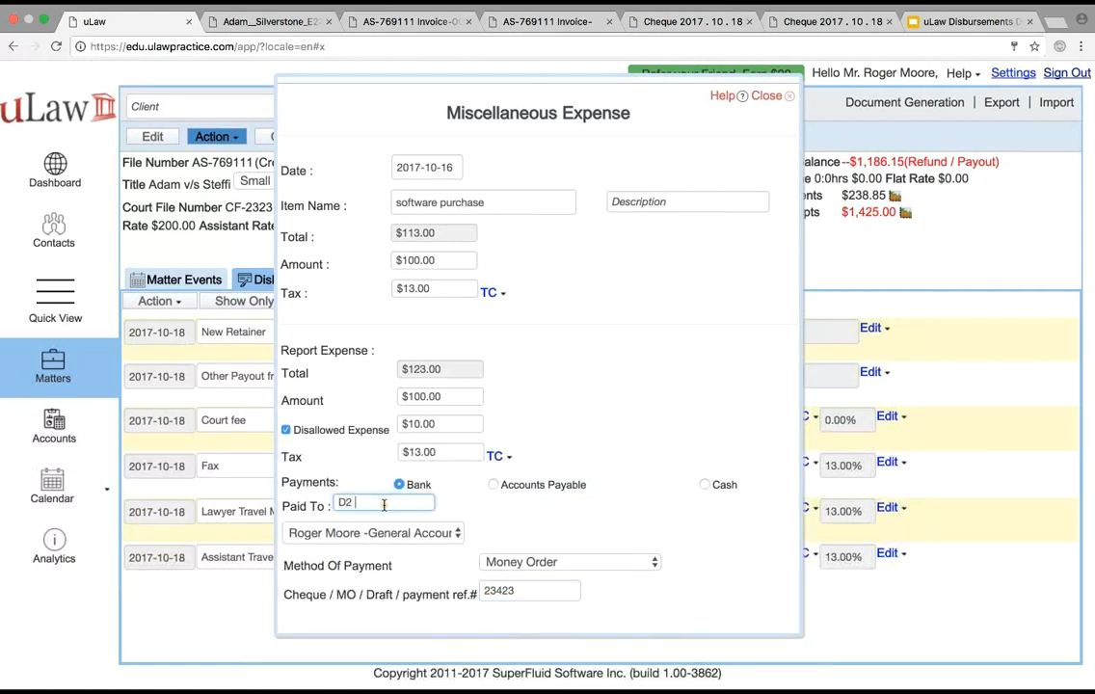
text(Software Lit)
text(gation Service)
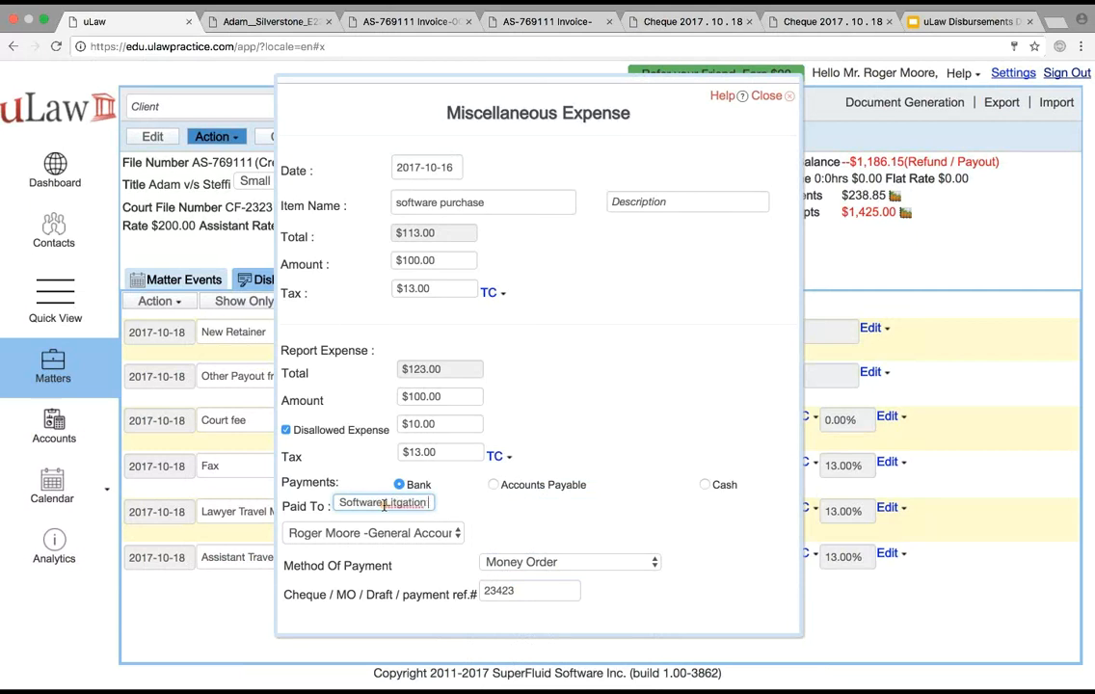
click(543, 524)
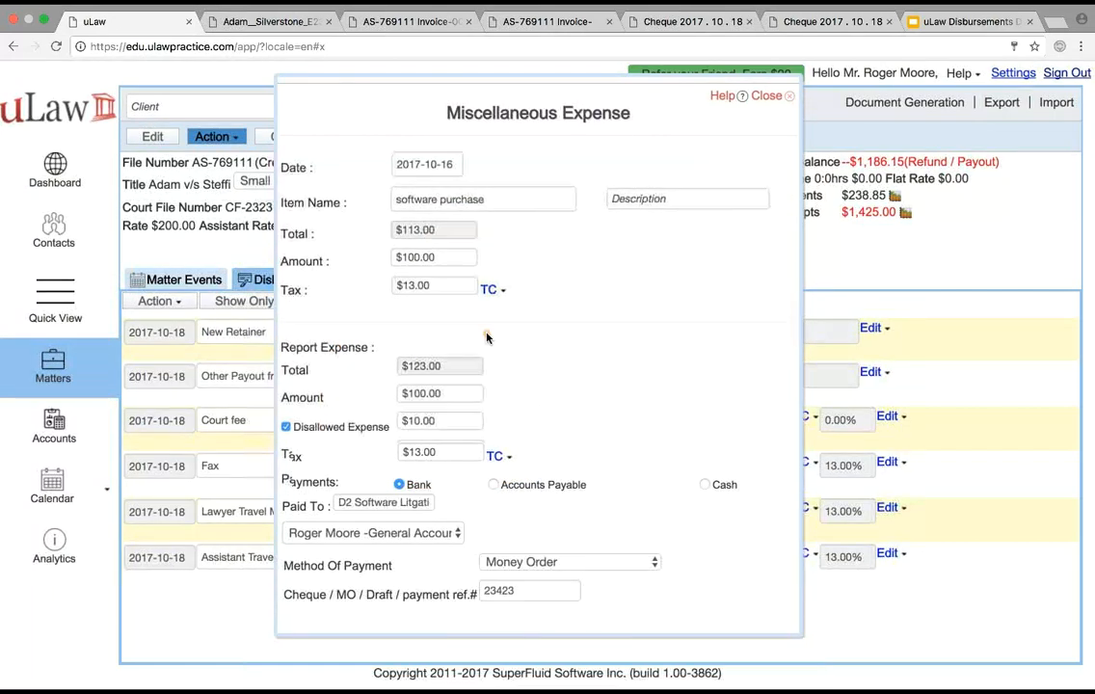
scroll(486, 336, down, 2)
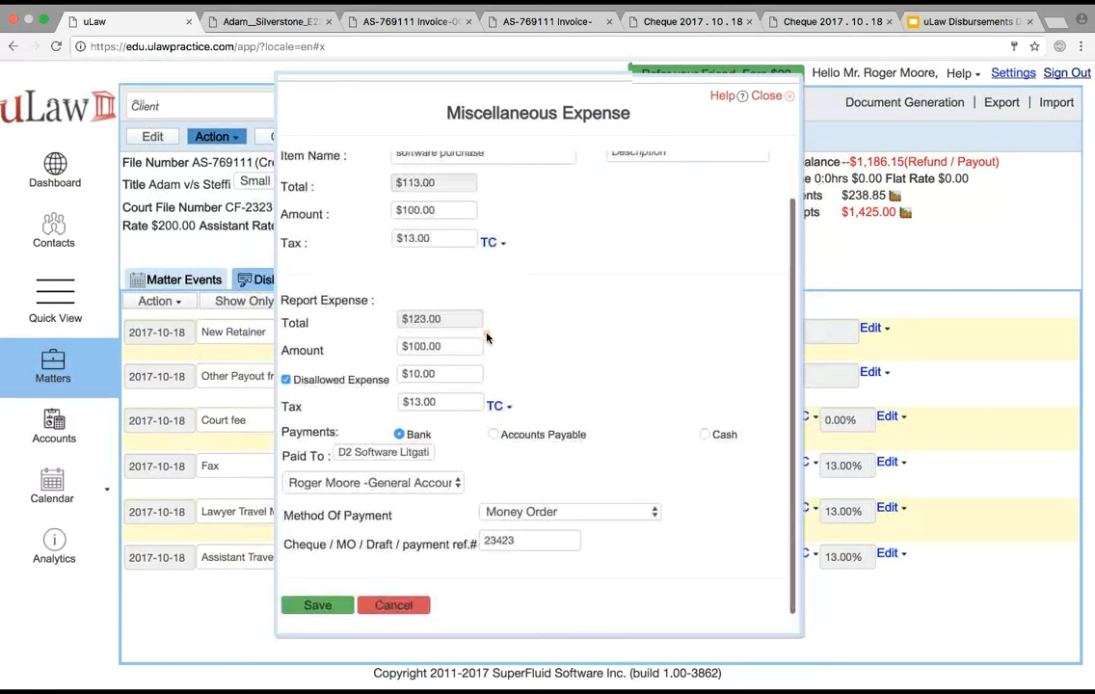
click(323, 607)
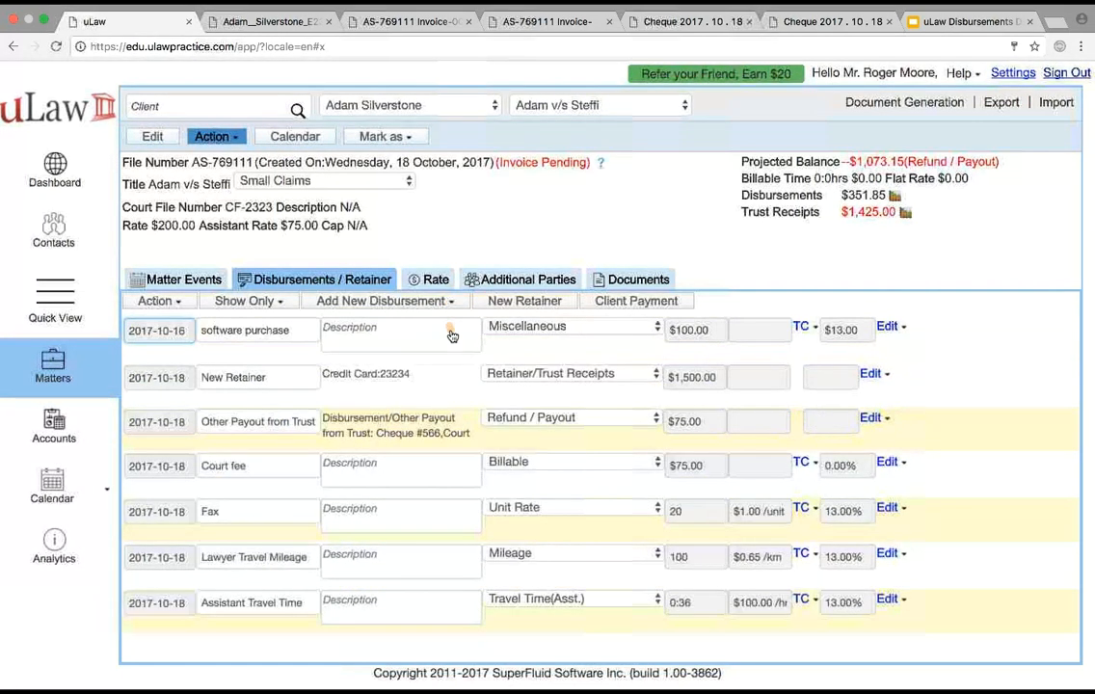
Review the details of the Assistant Travel Time and software purchase disbursements, closing each without editing
click(447, 304)
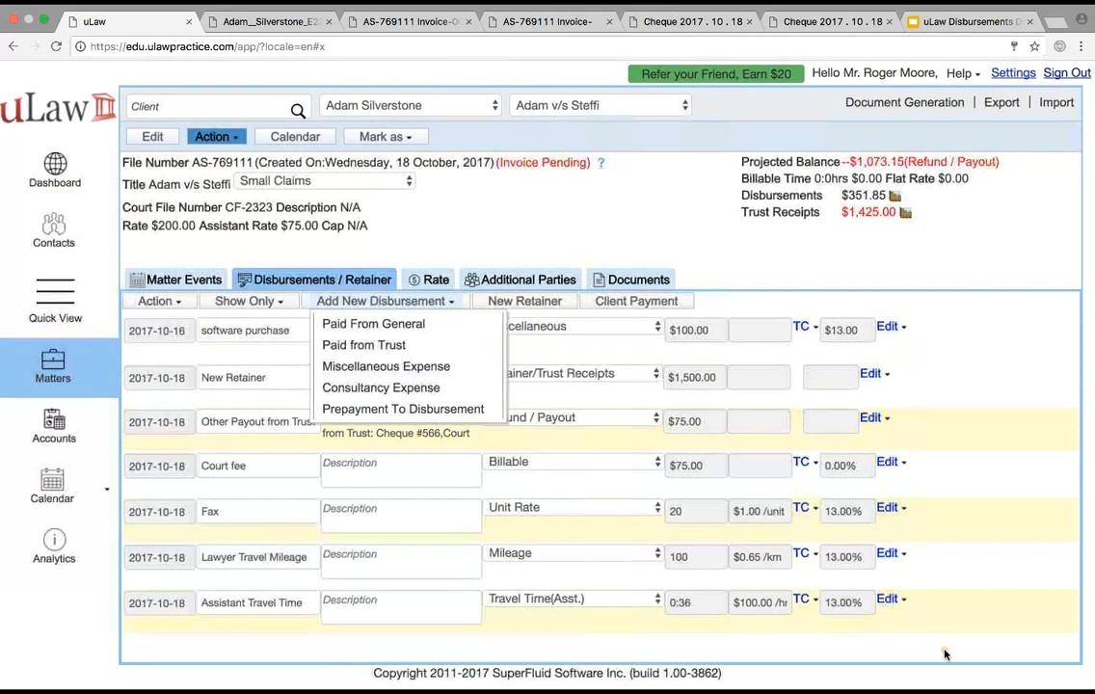
click(887, 599)
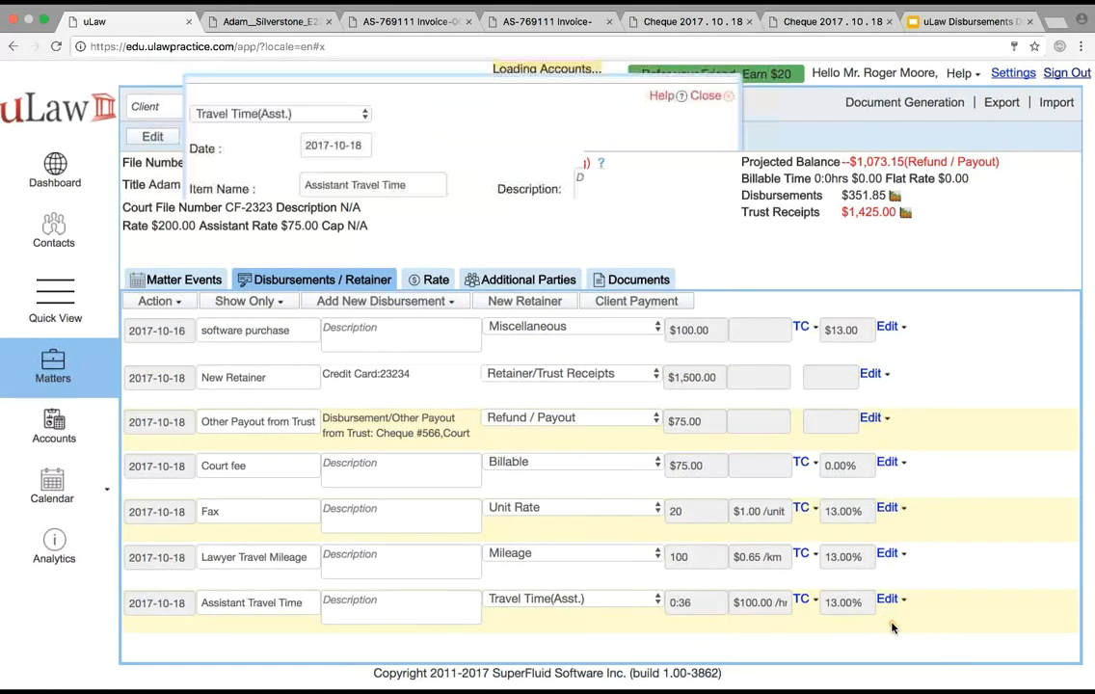
click(301, 518)
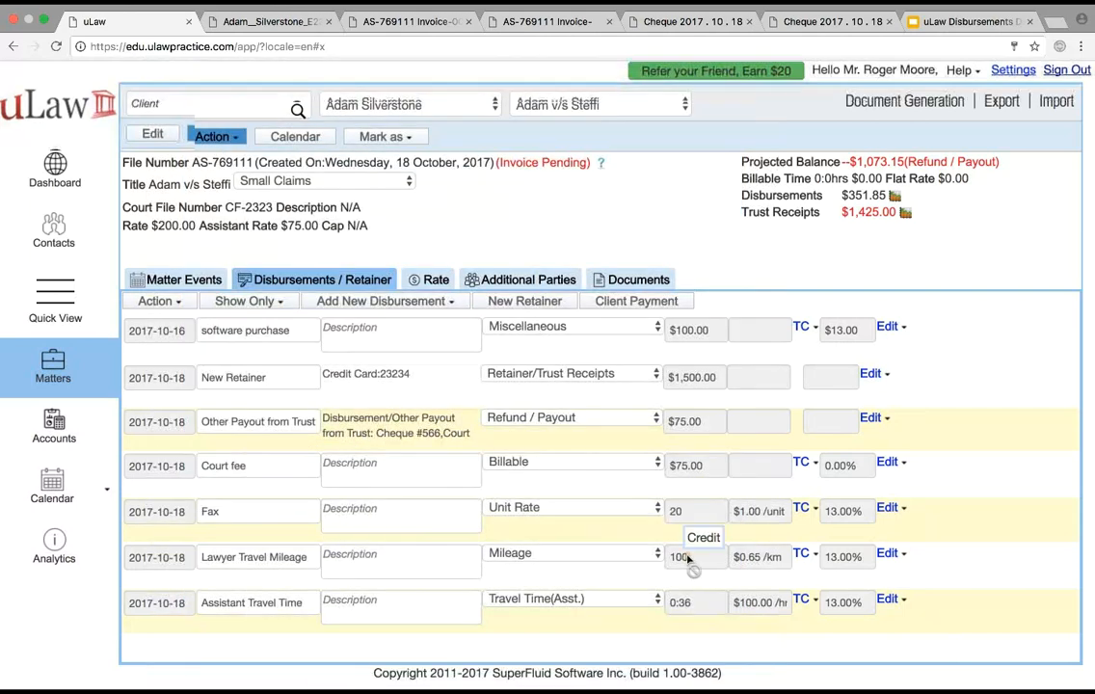
click(895, 348)
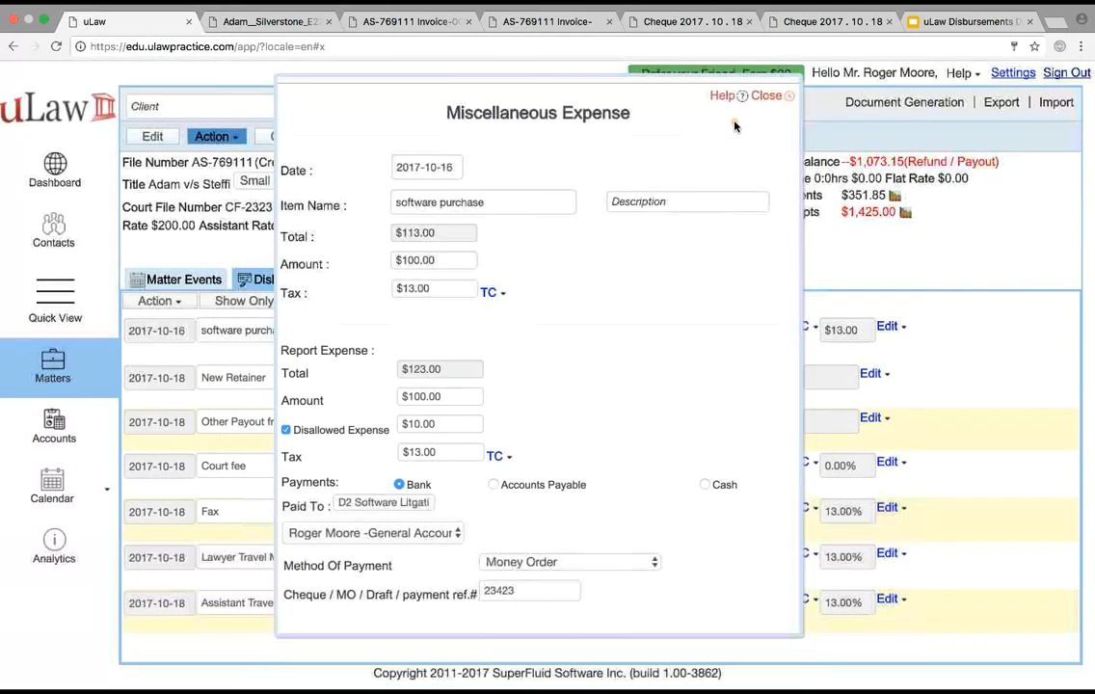
click(762, 97)
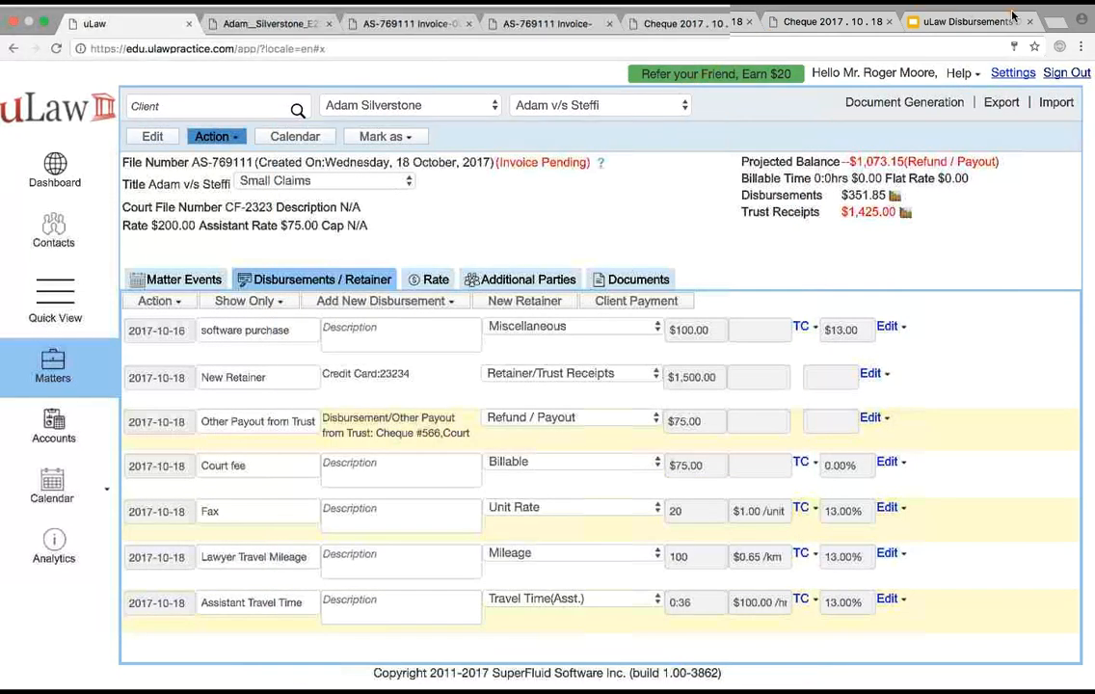
Consult the Types of Disbursements slide in Google Slides and switch back to uLaw
click(969, 29)
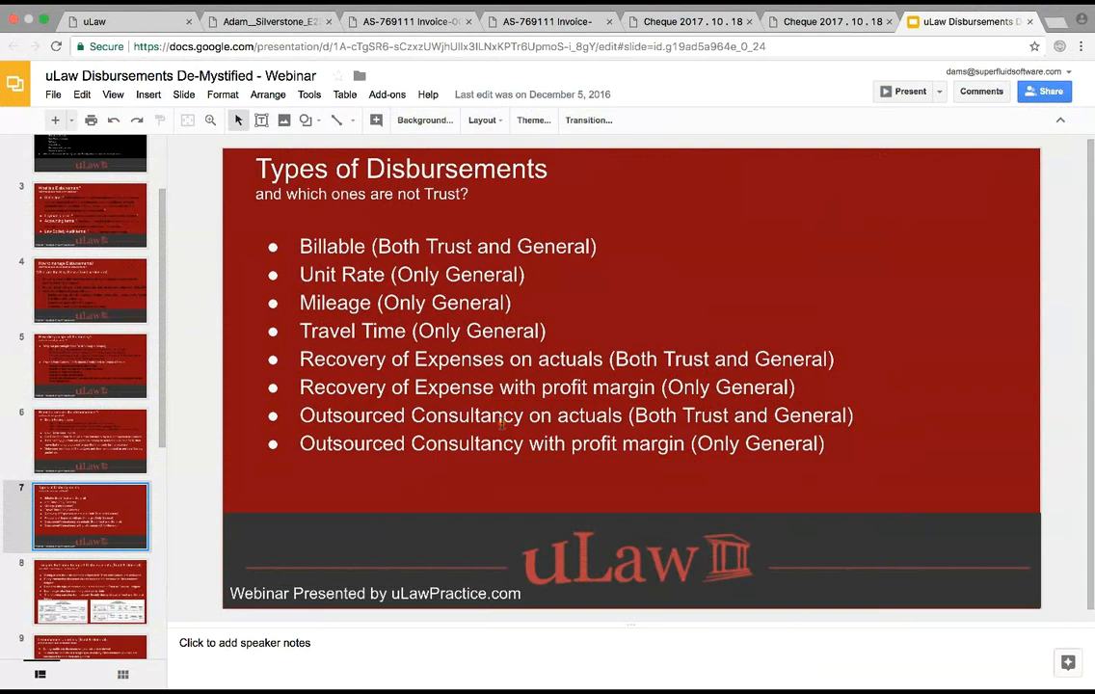
click(140, 23)
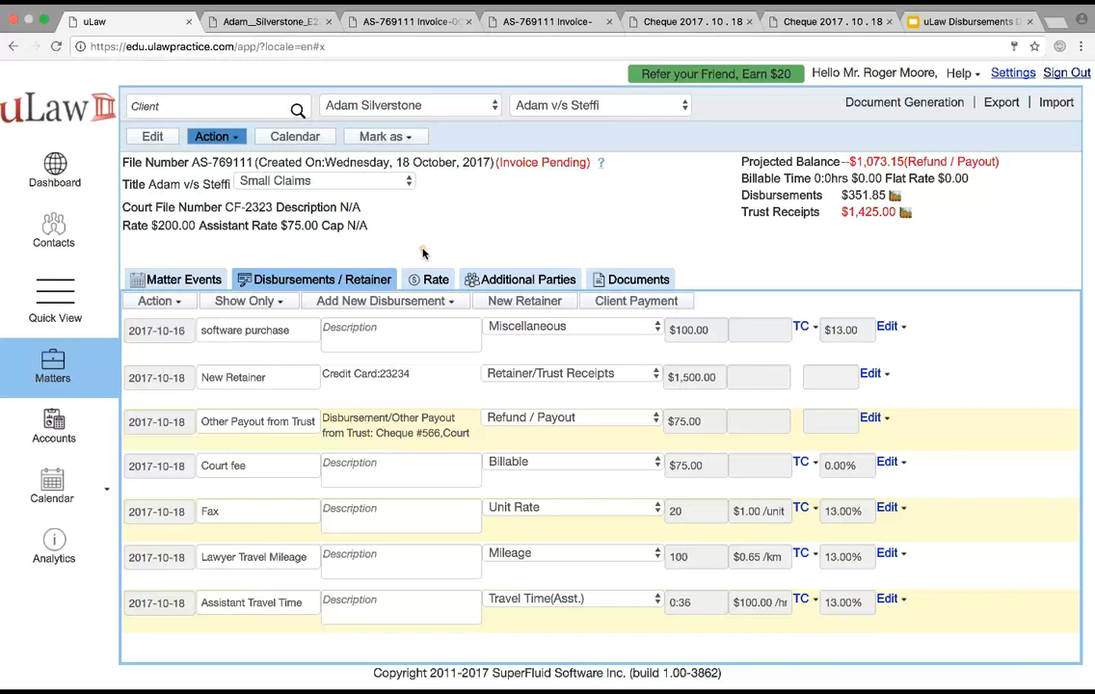
Look over the consultancy account choices in a new Consultancy Expense form and close it without saving
click(412, 302)
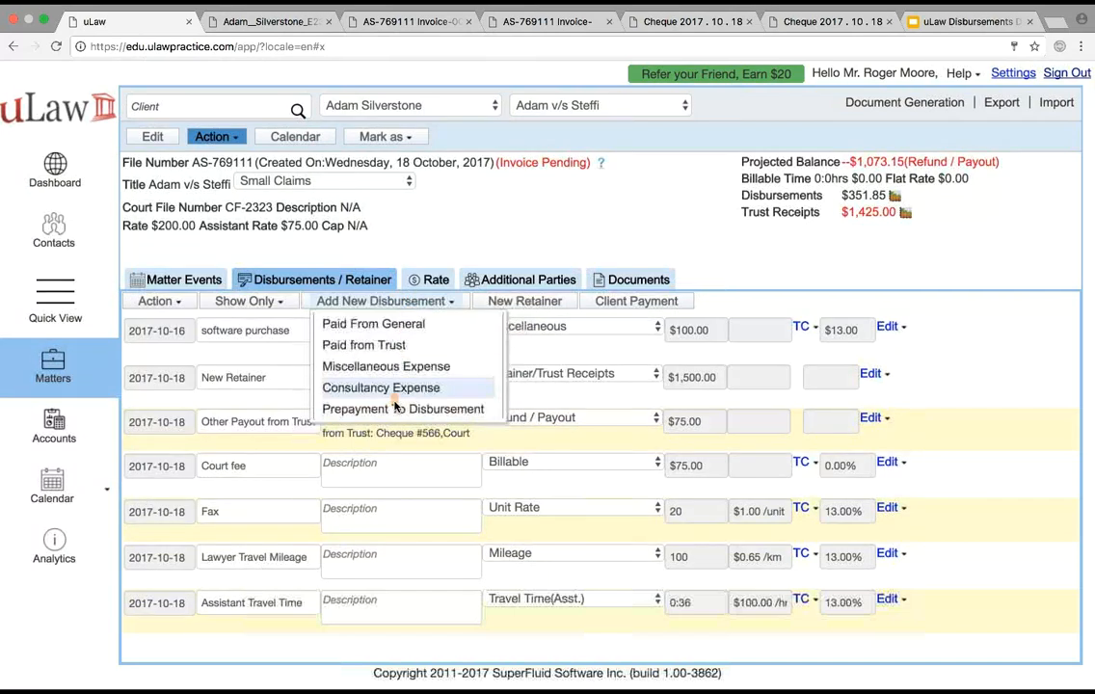
click(415, 406)
click(394, 586)
click(403, 303)
click(394, 386)
click(371, 484)
click(695, 386)
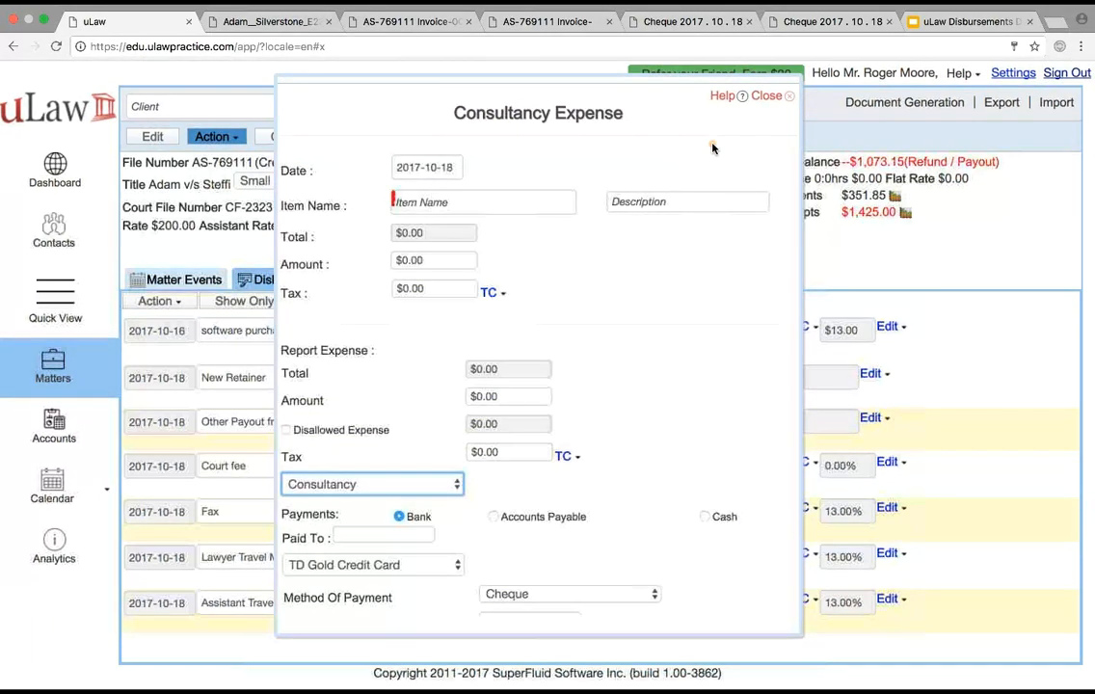
click(772, 97)
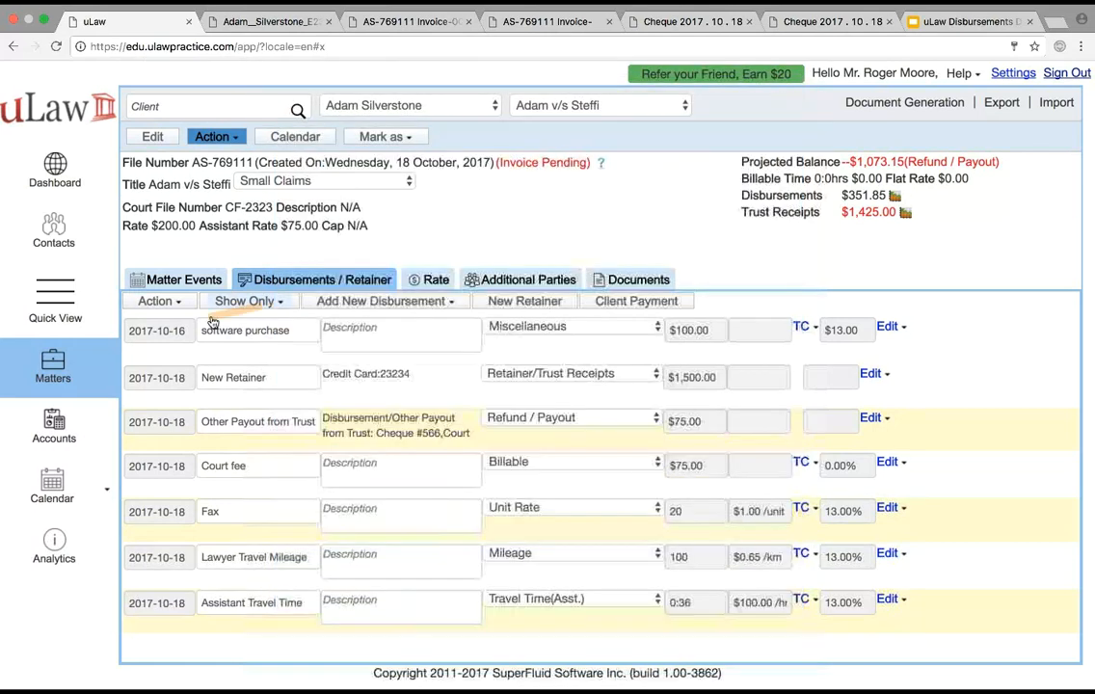
Review the consultancy accounts under the Revenue and Expense account types, and return to the matter's disbursements
click(54, 424)
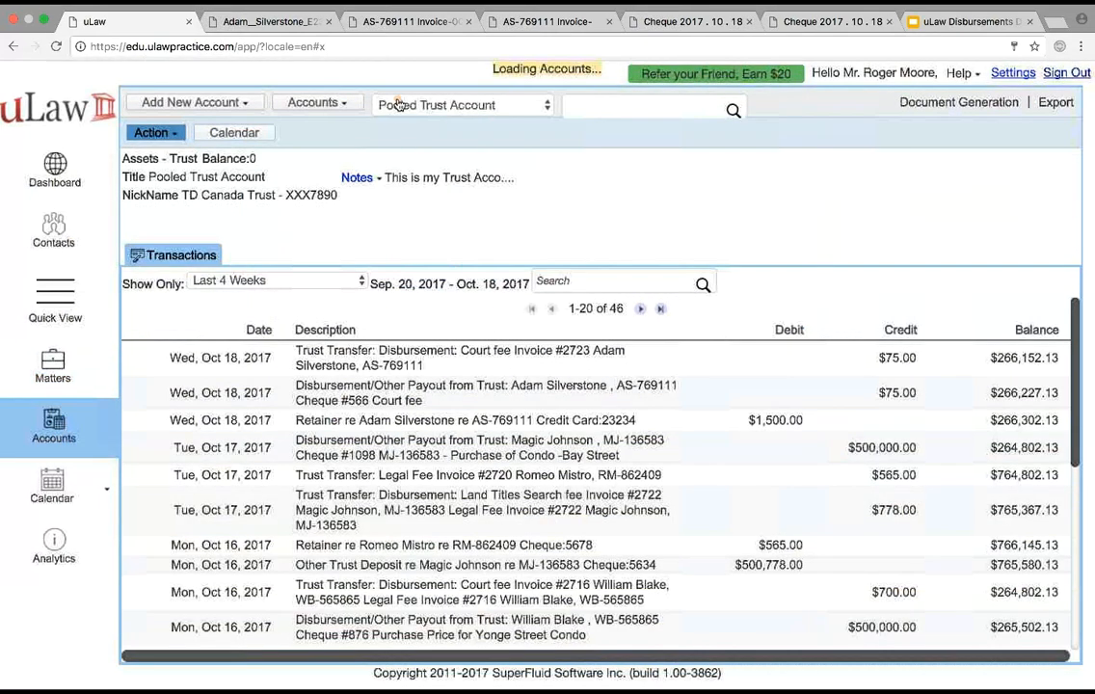
click(316, 104)
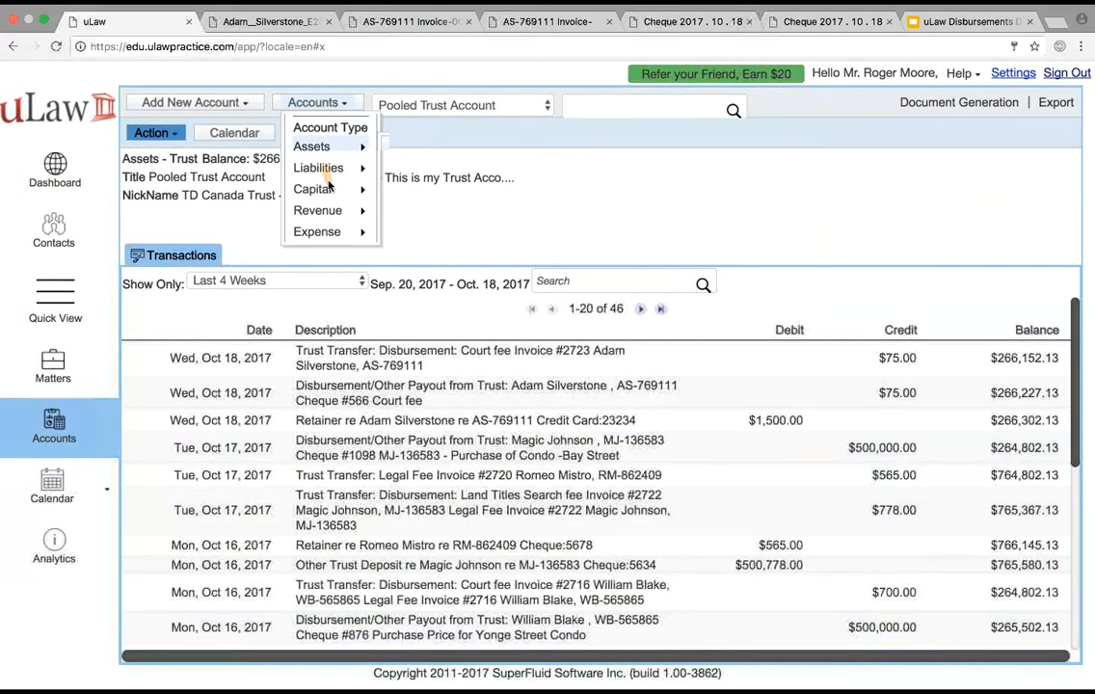
mouse_move(326, 211)
mouse_move(433, 273)
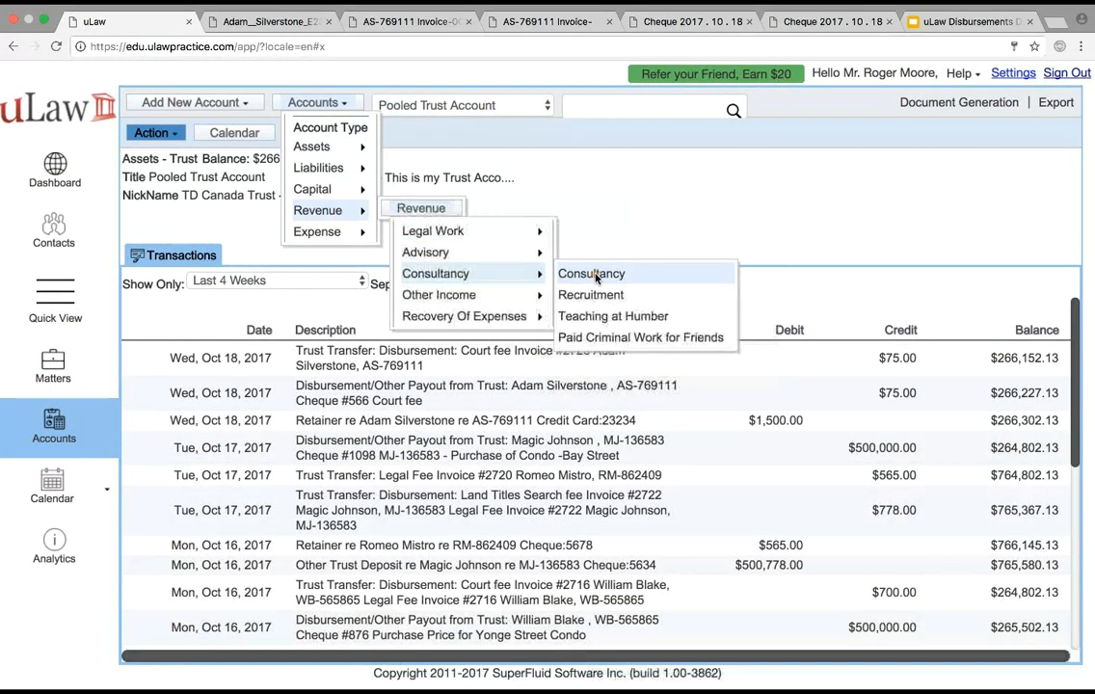
mouse_move(342, 232)
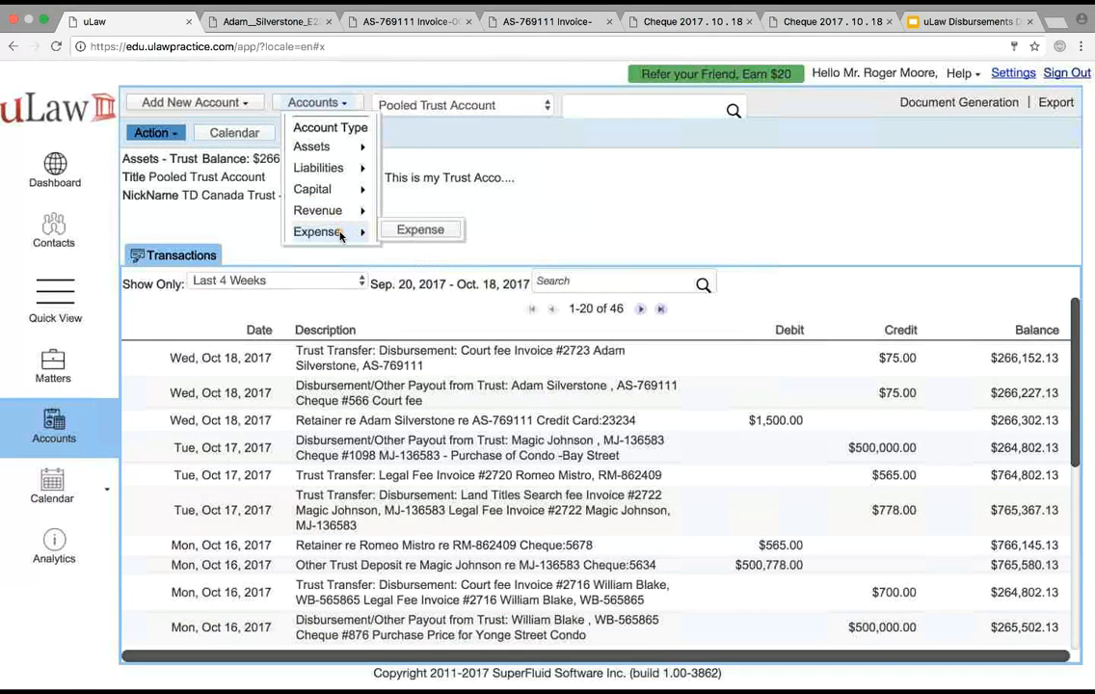
mouse_move(549, 276)
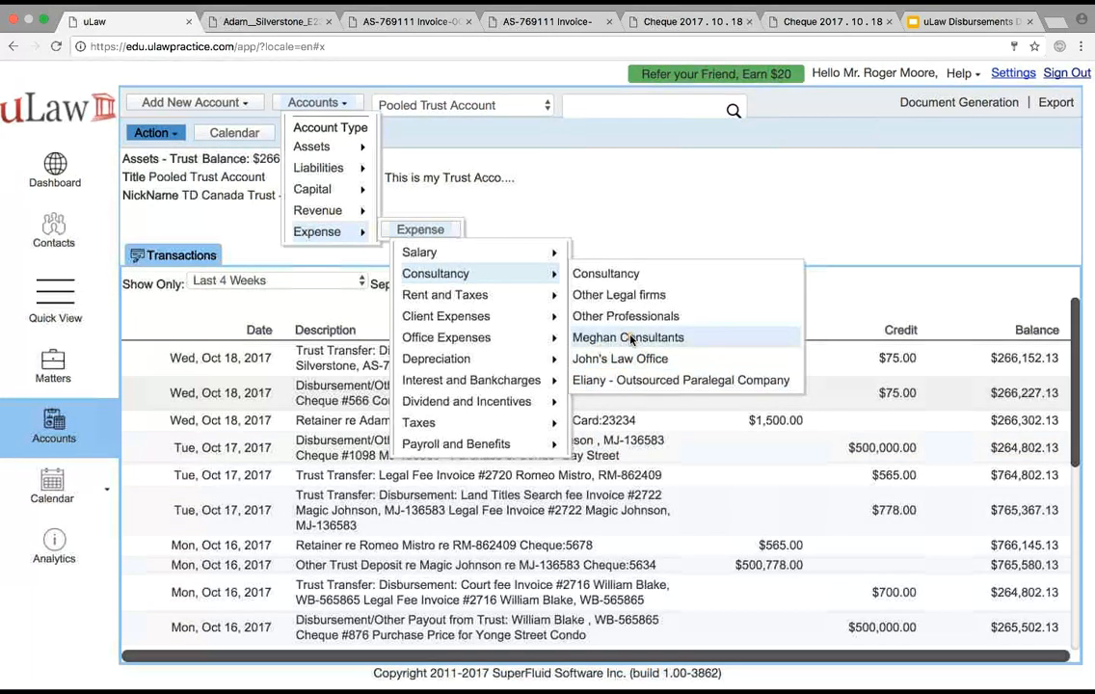
click(678, 190)
click(55, 375)
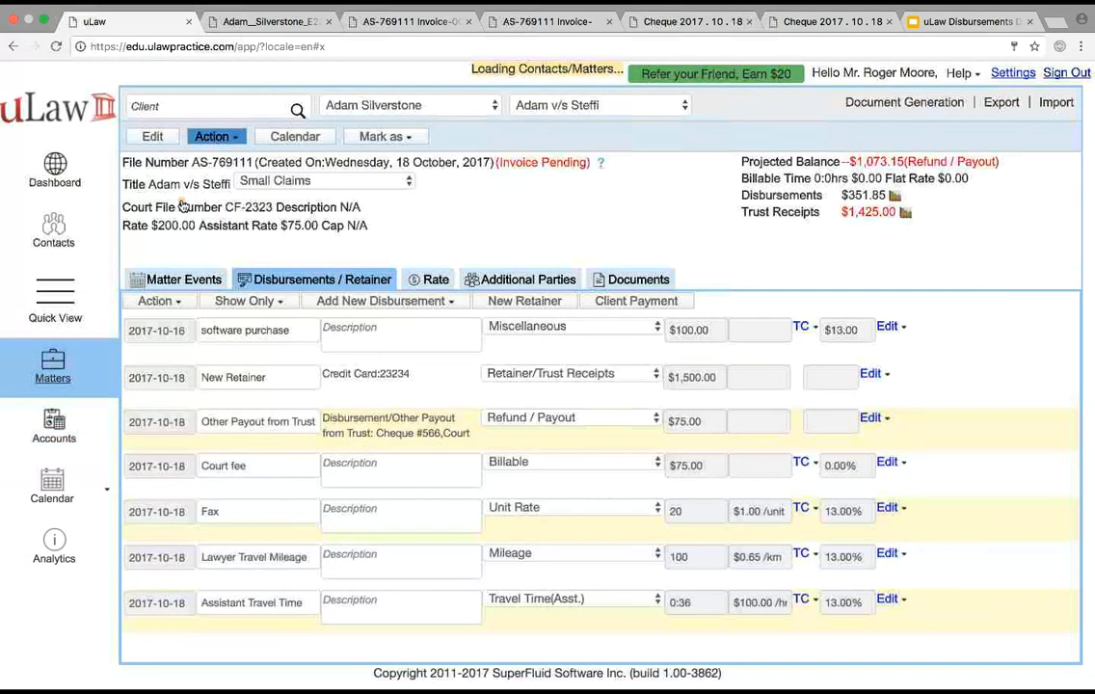
Start a new consultancy expense with the item name "Consultancy Expenses" and an amount of $200
click(405, 304)
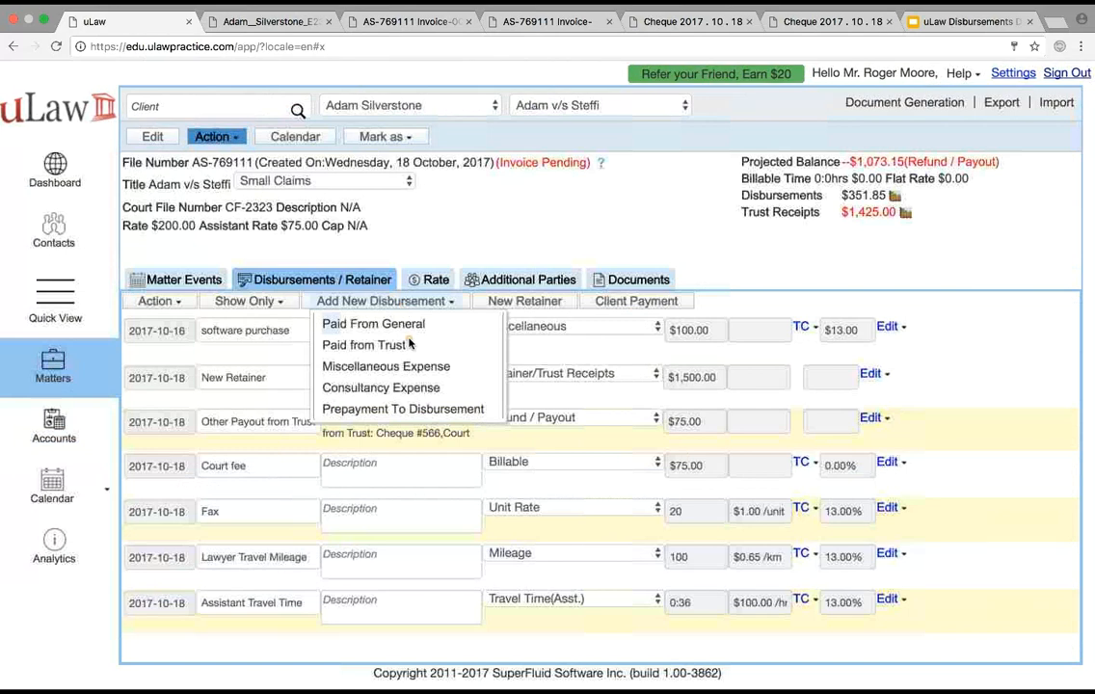
click(417, 387)
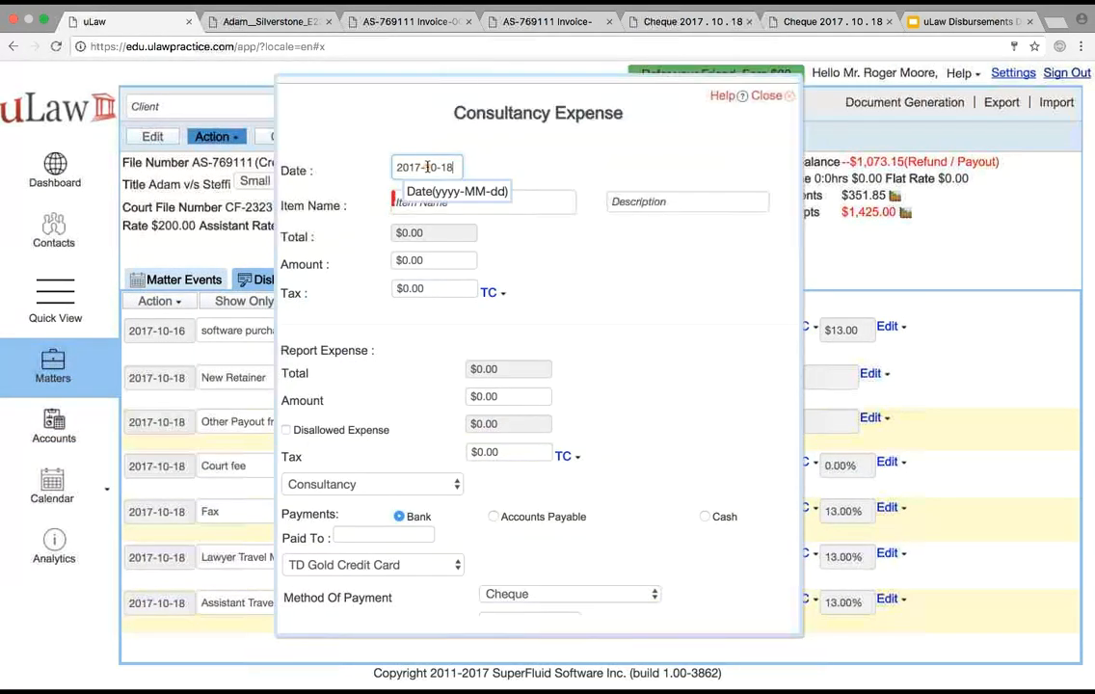
click(398, 203)
text(con)
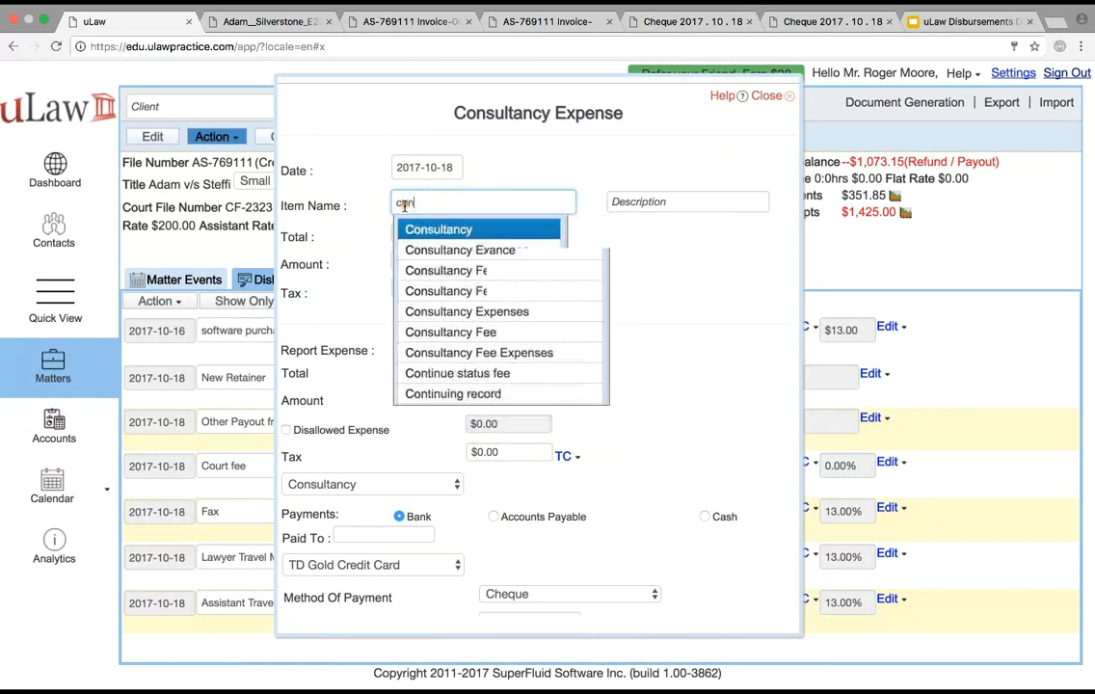
click(479, 247)
click(409, 260)
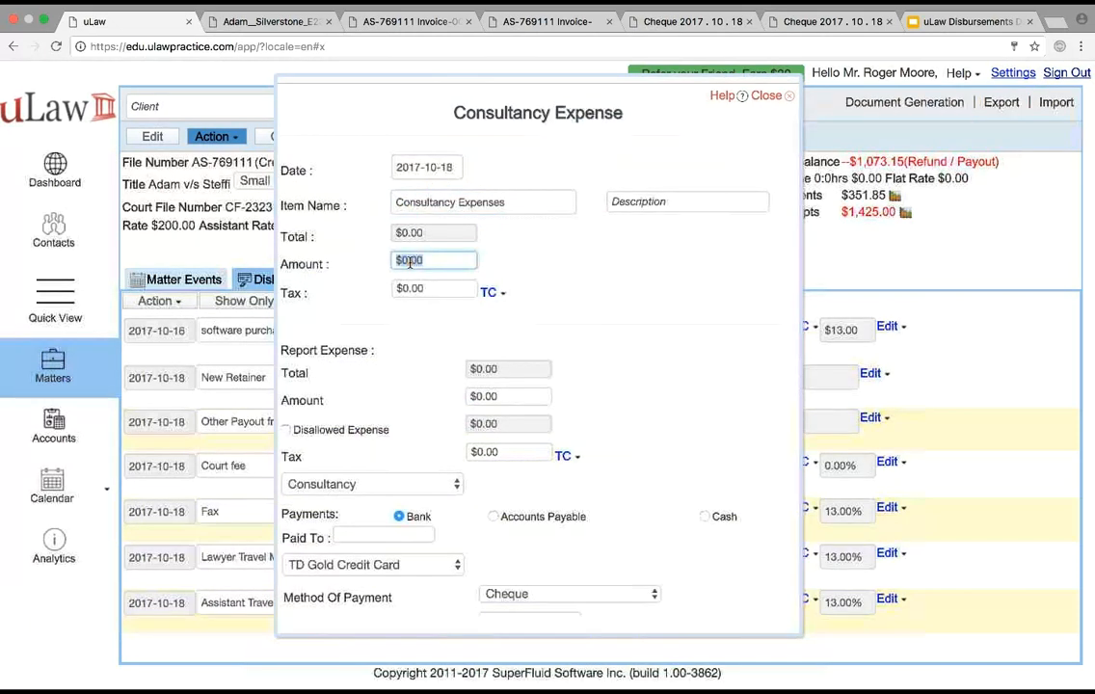
text(200)
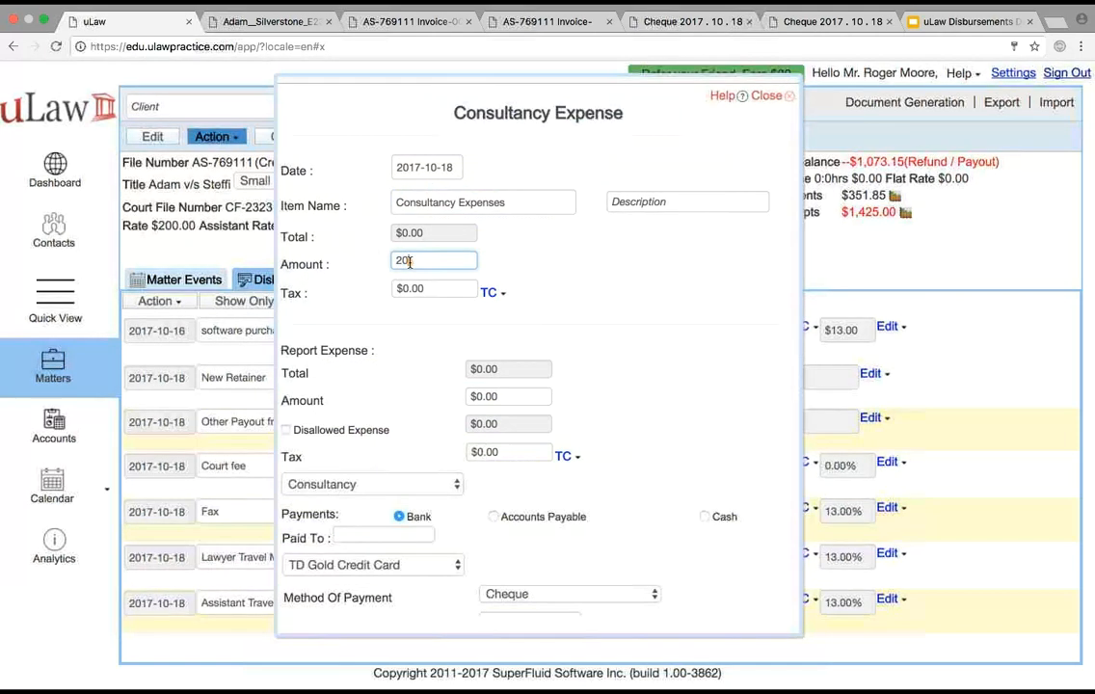
click(544, 254)
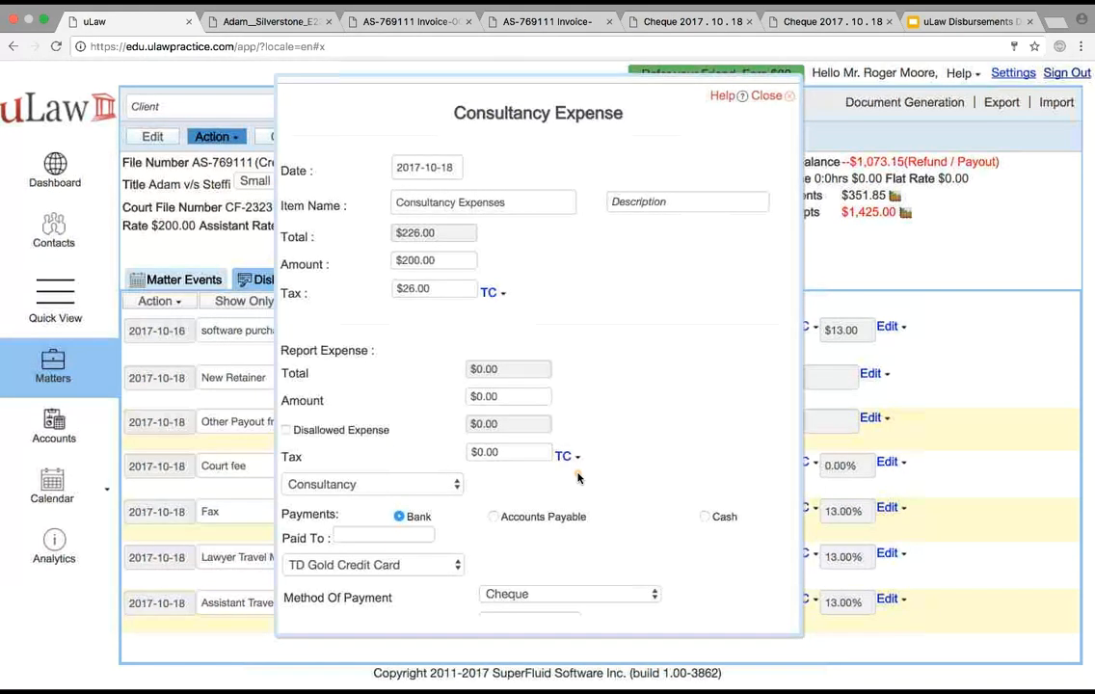
Set the reported expense amount to $100 and include a disallowed expense of $10
click(487, 398)
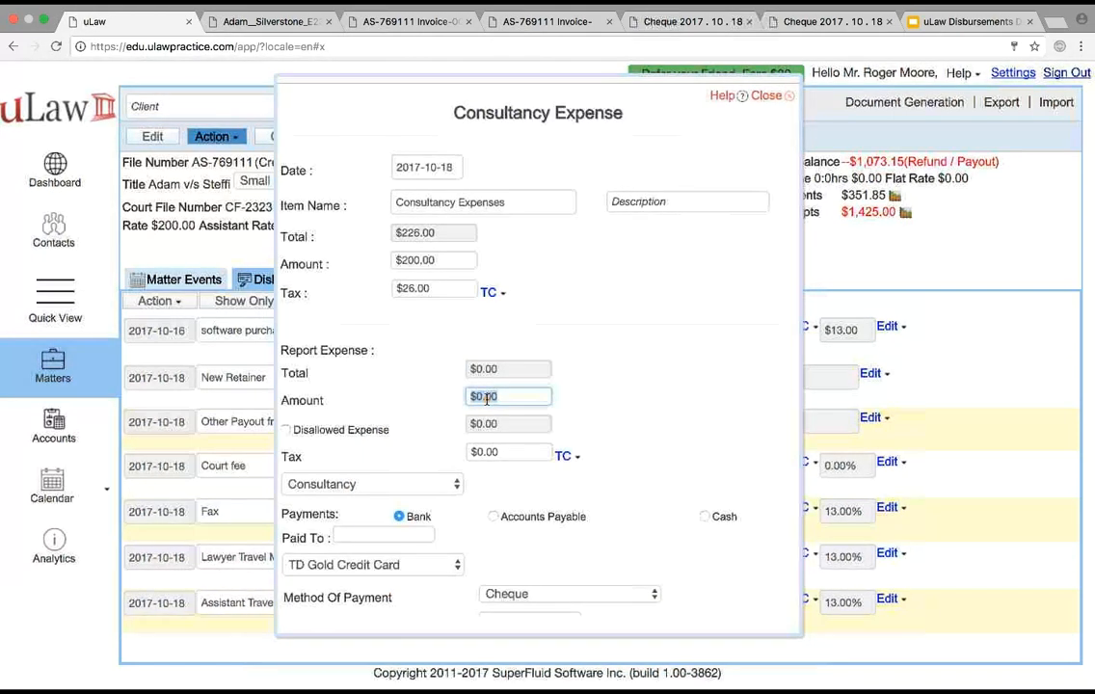
text(100)
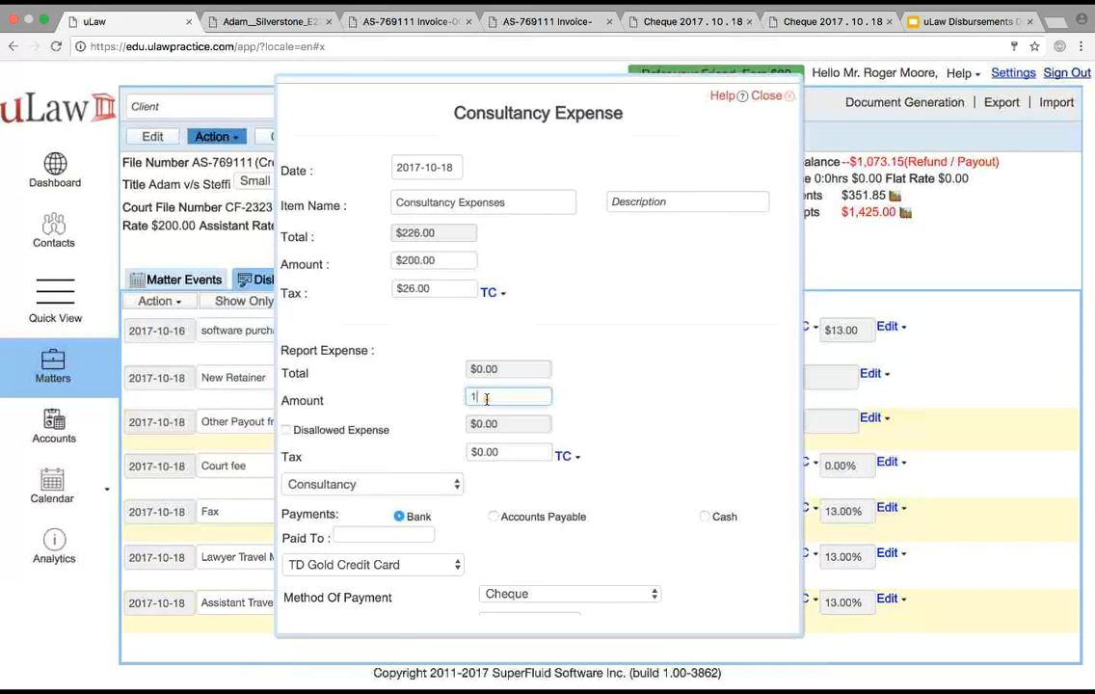
click(630, 405)
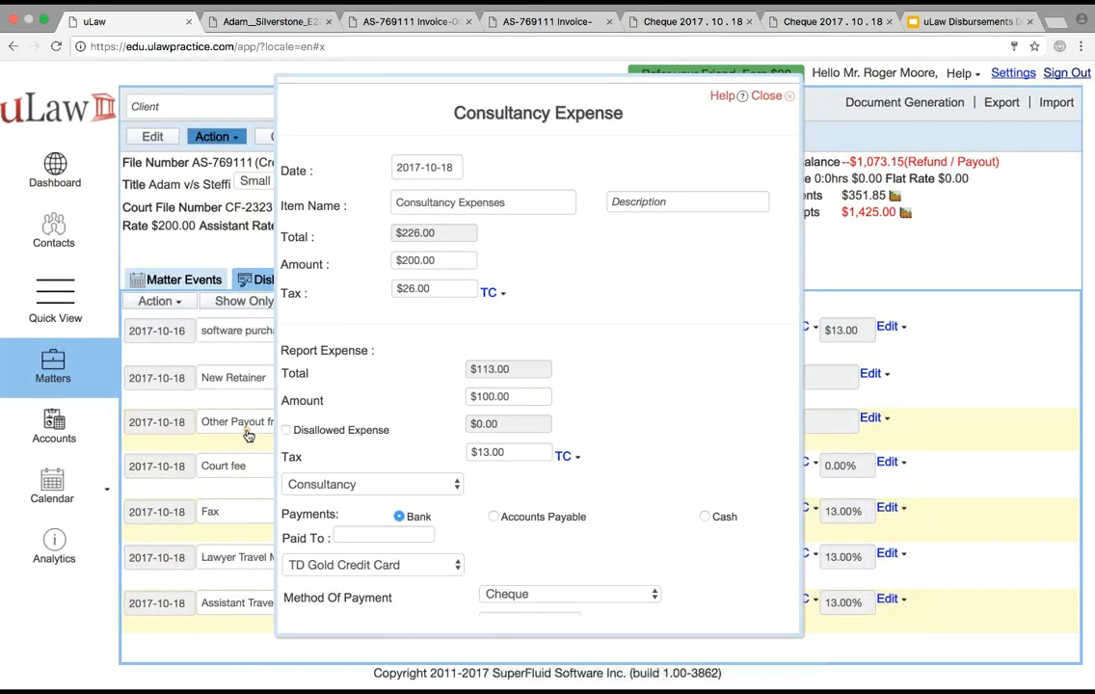
click(286, 431)
click(511, 424)
text(10)
click(695, 404)
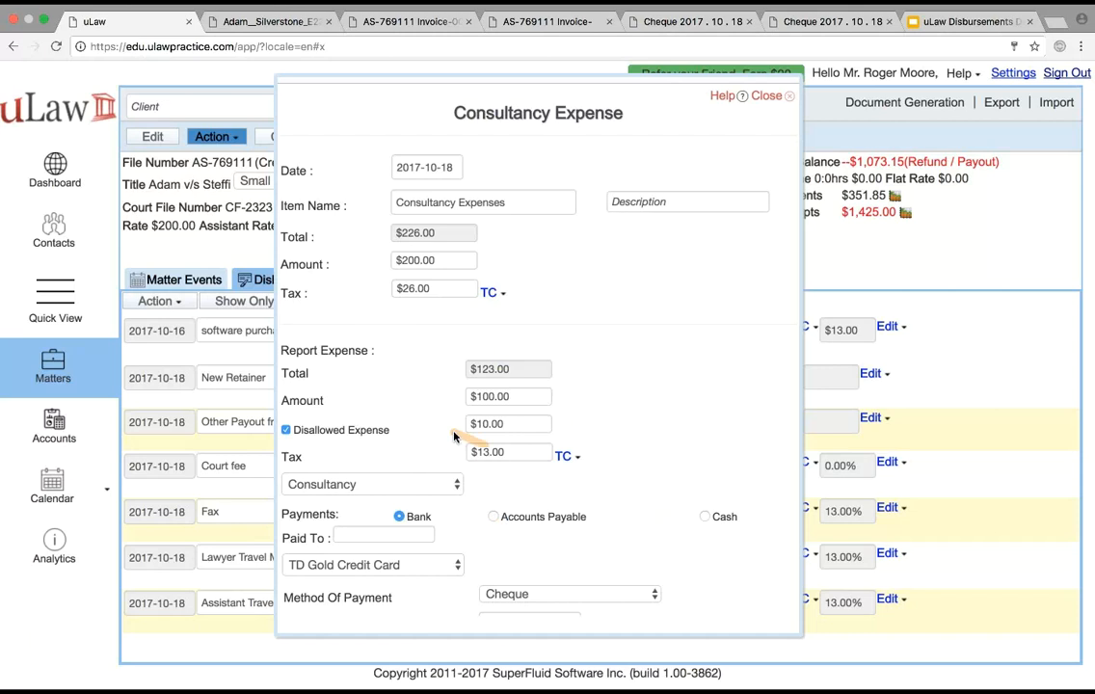
Assign the expense to the John's Law Office account and enter "John Law office" as the payee
click(376, 487)
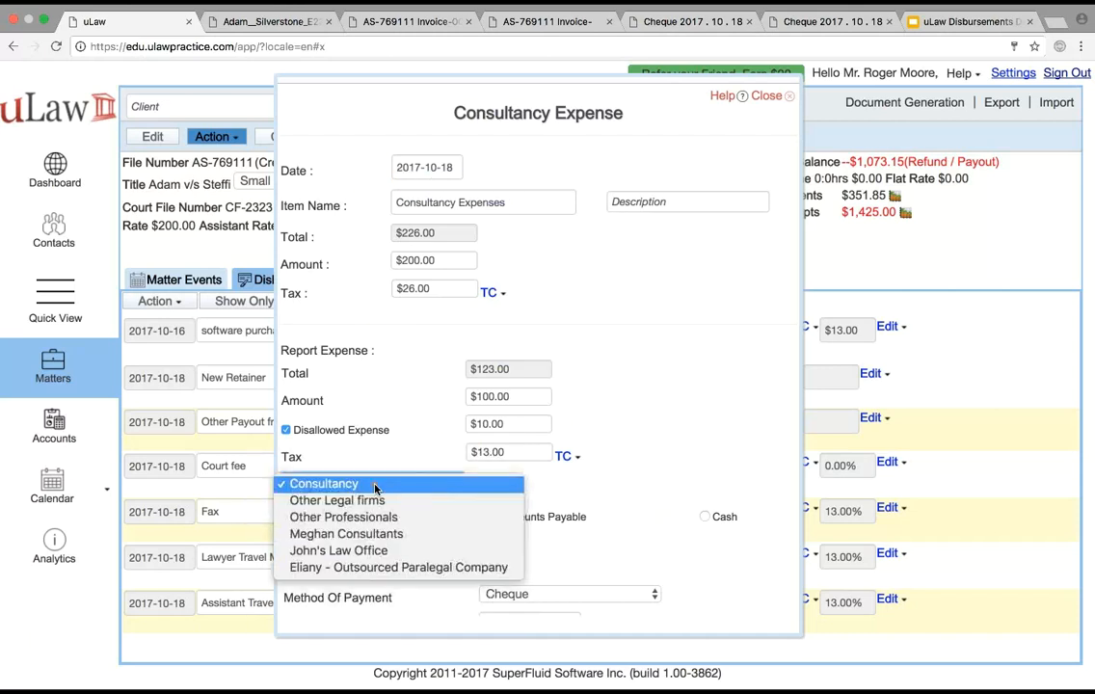
click(346, 557)
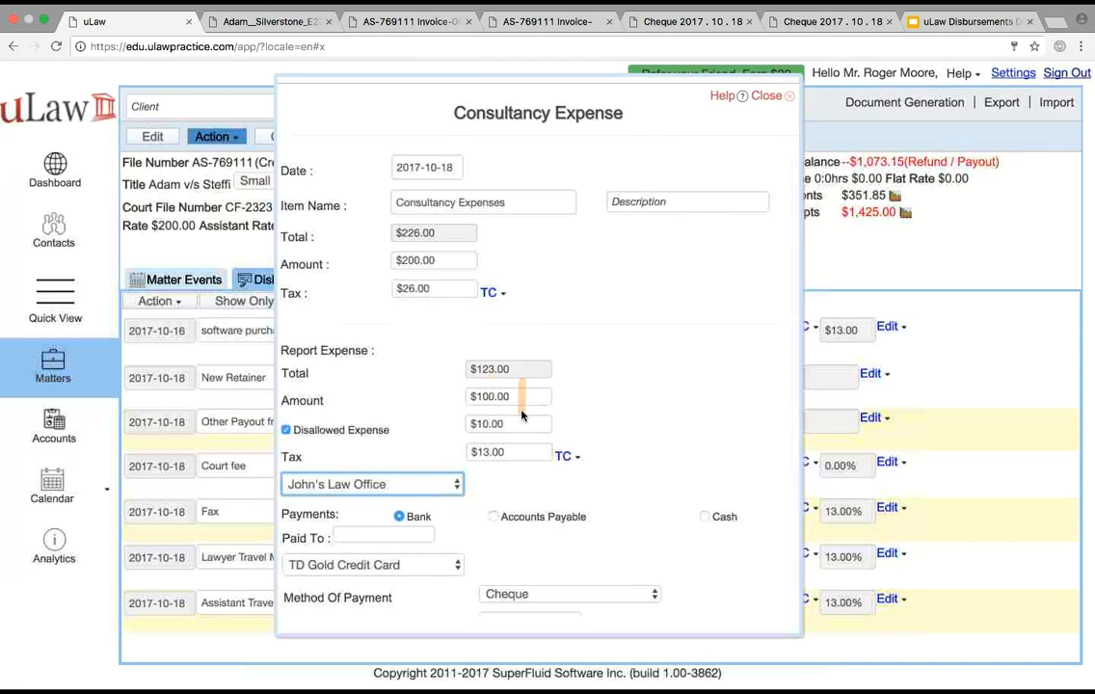
click(362, 538)
text(Jh)
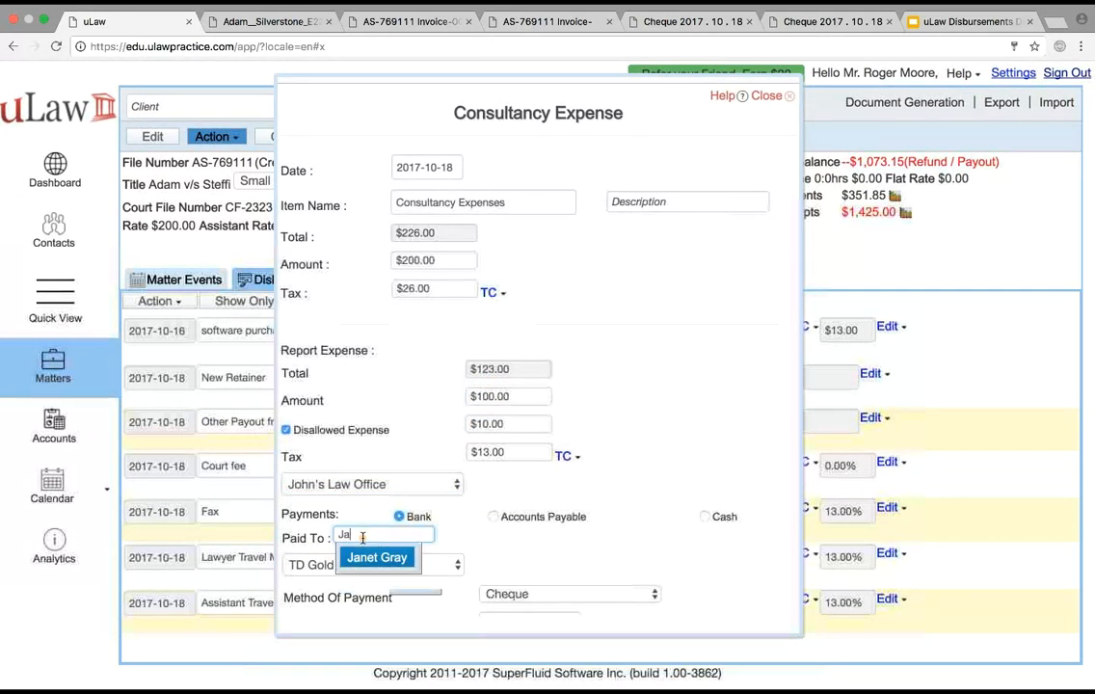
text(on Law offic)
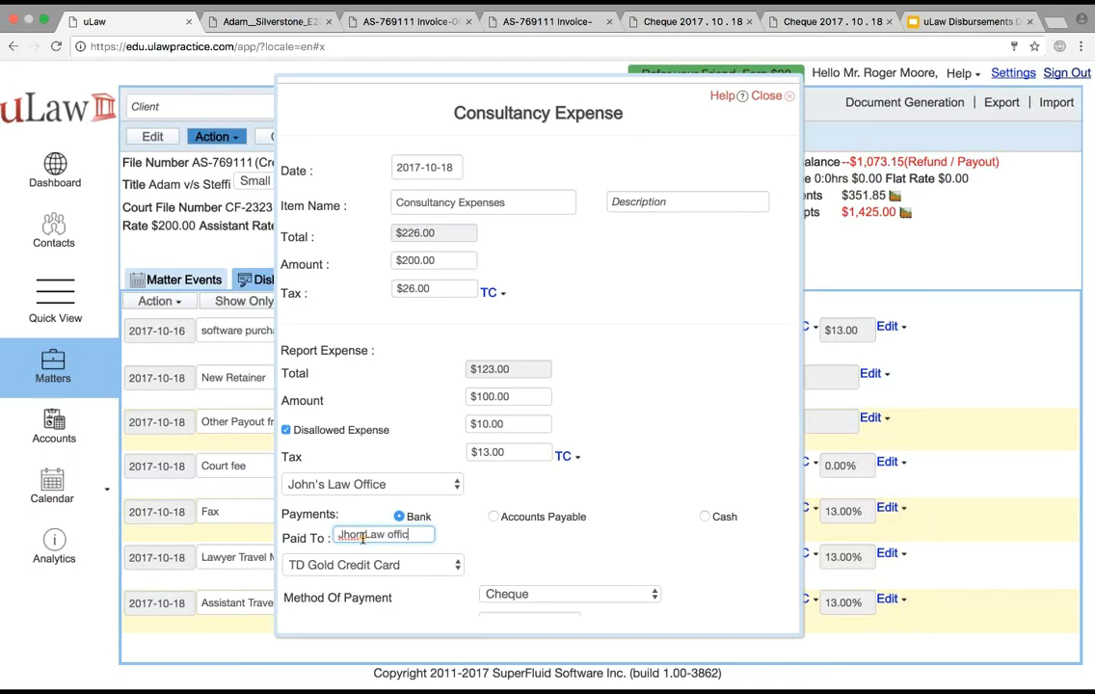
text(e)
right_click(342, 535)
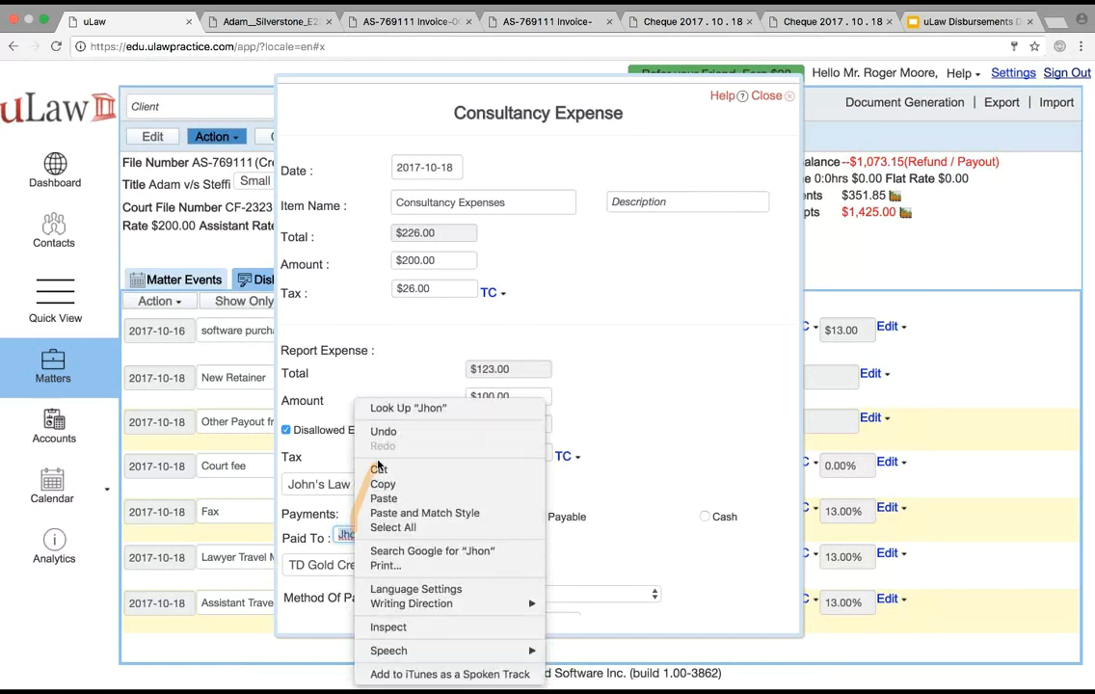
click(342, 535)
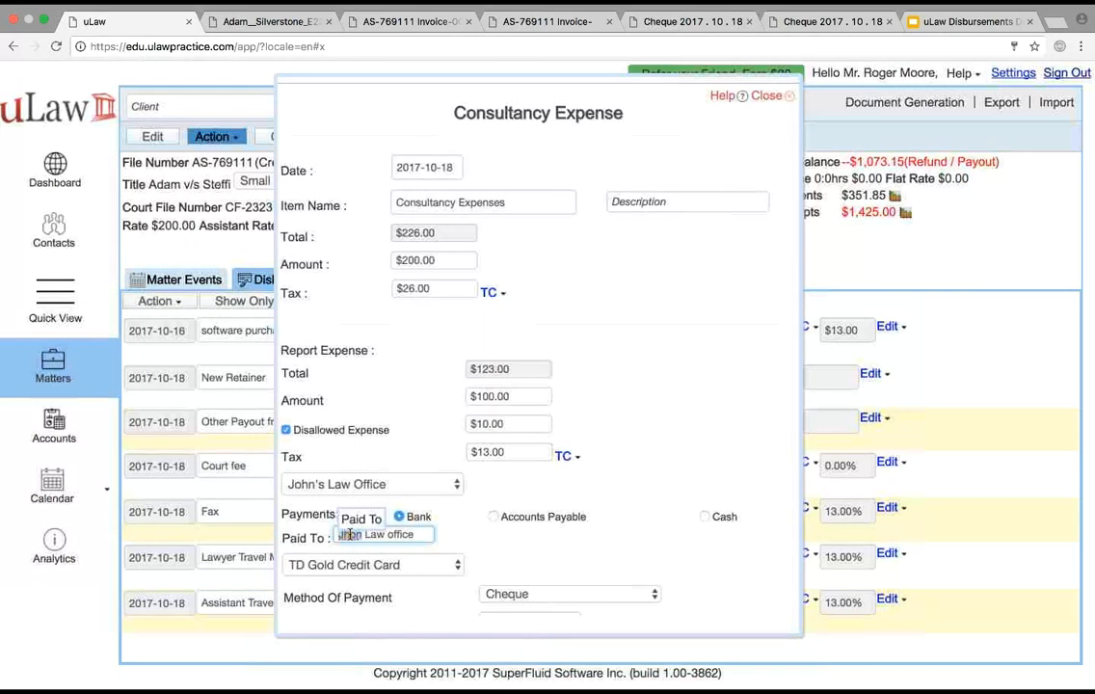
text(John)
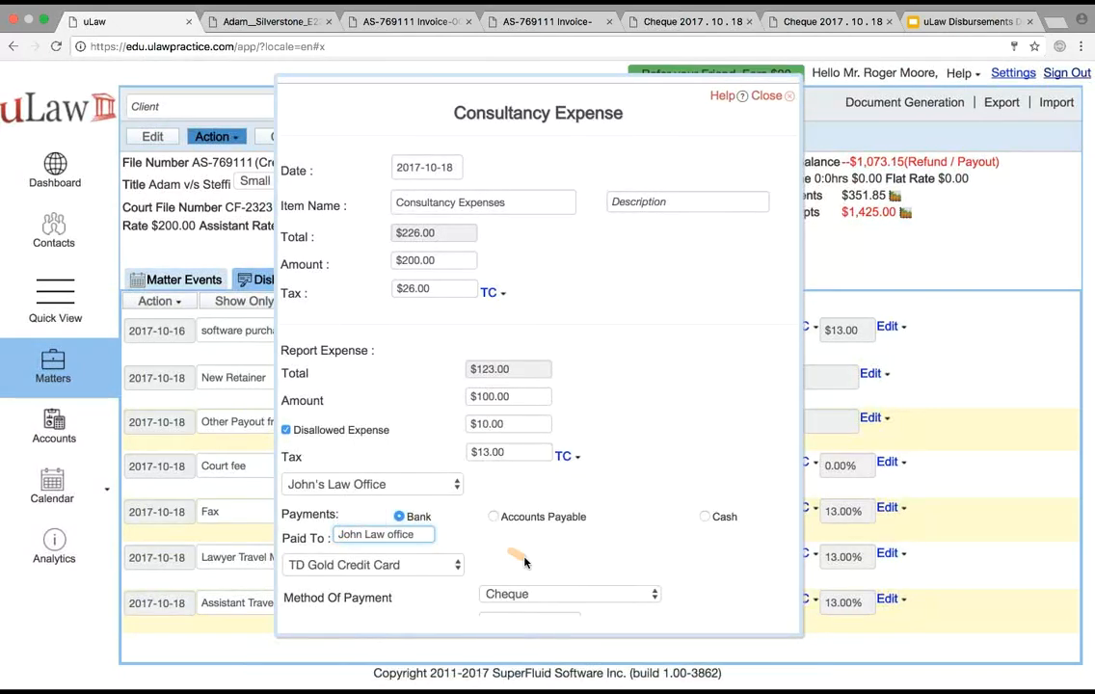
Pay from TD Gold Credit Card by the Credit Card method with payment reference 23234, and save the consultancy expense
click(424, 565)
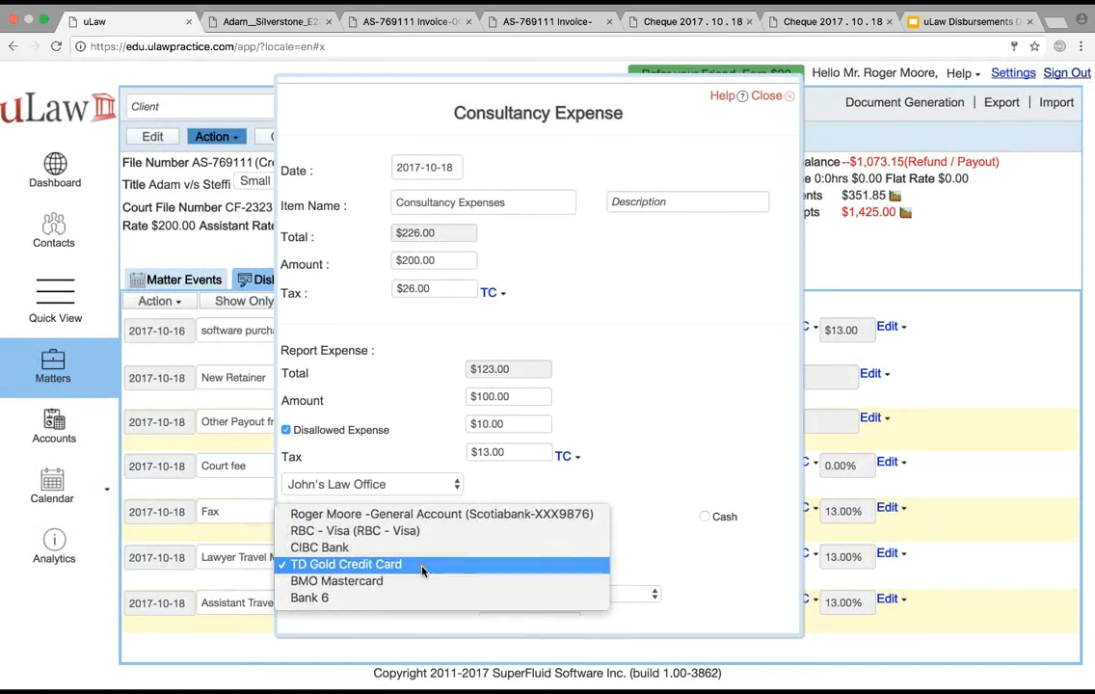
click(424, 565)
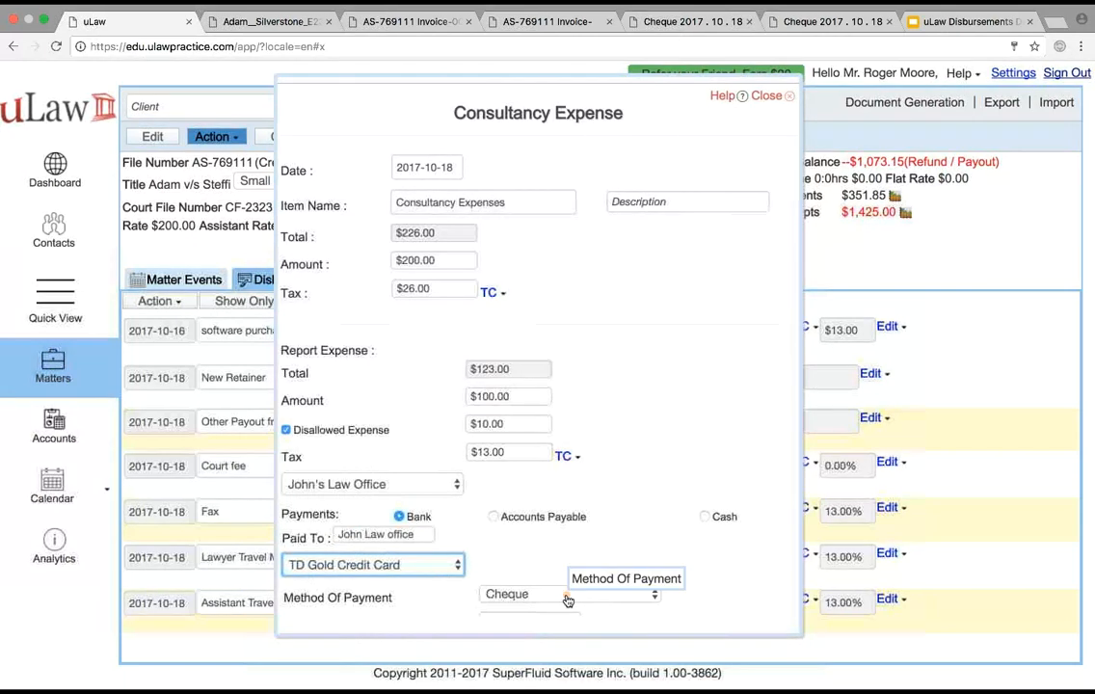
click(567, 598)
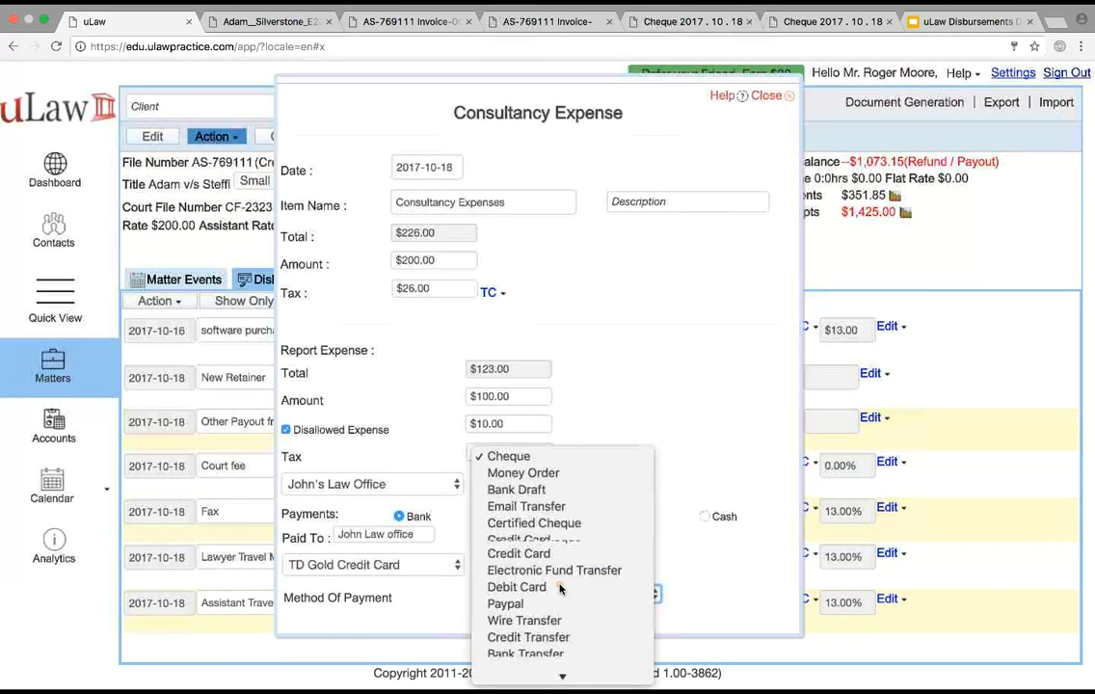
mouse_move(563, 674)
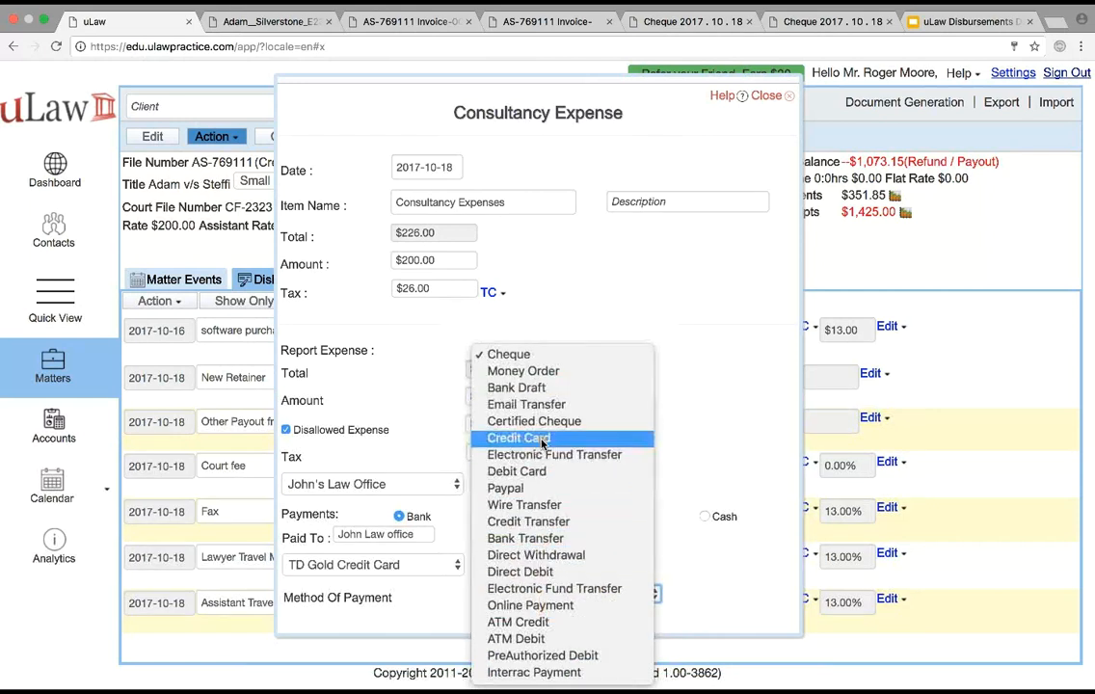
click(520, 437)
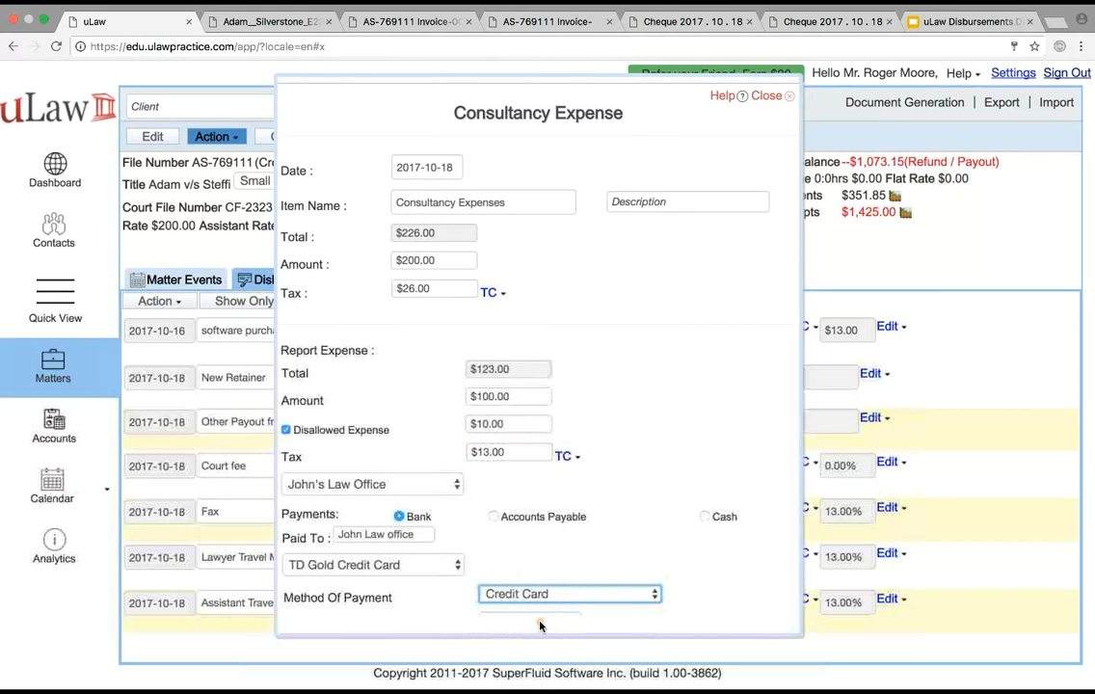
click(541, 623)
scroll(541, 623, down, 1)
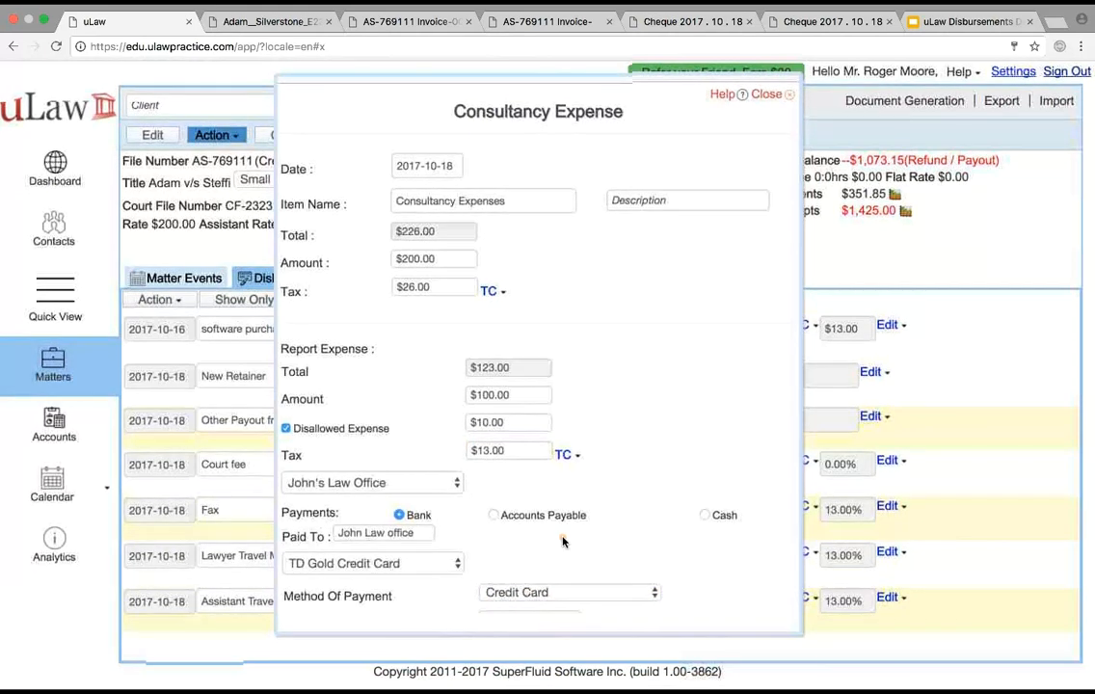
scroll(563, 541, down, 2)
click(517, 546)
text(23234)
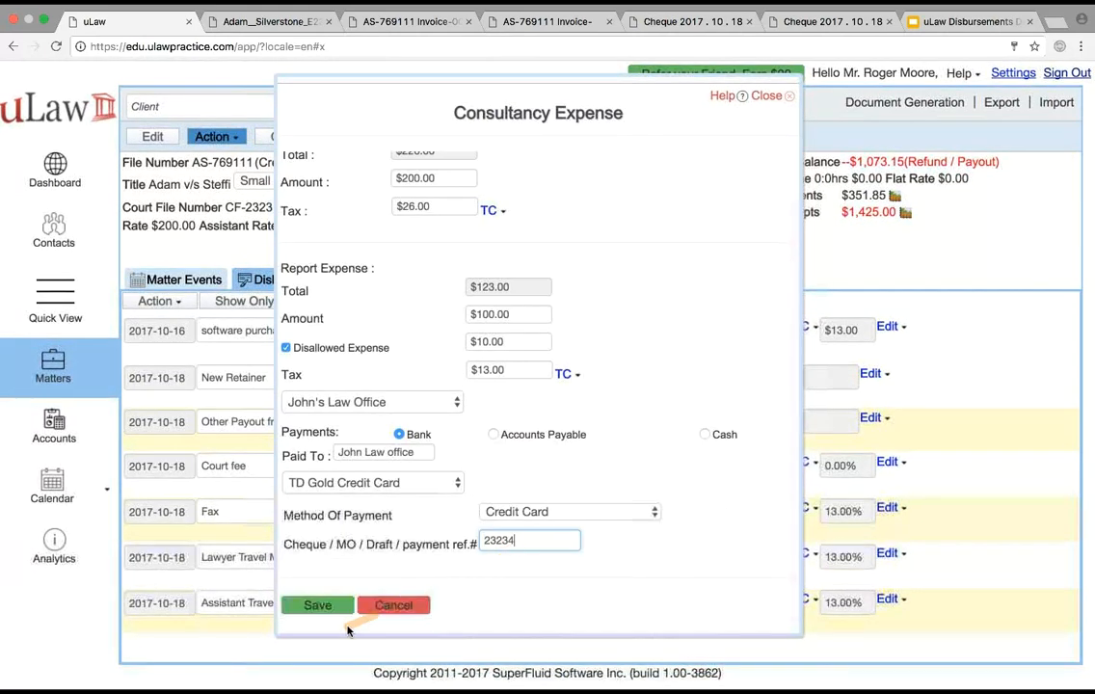
click(317, 606)
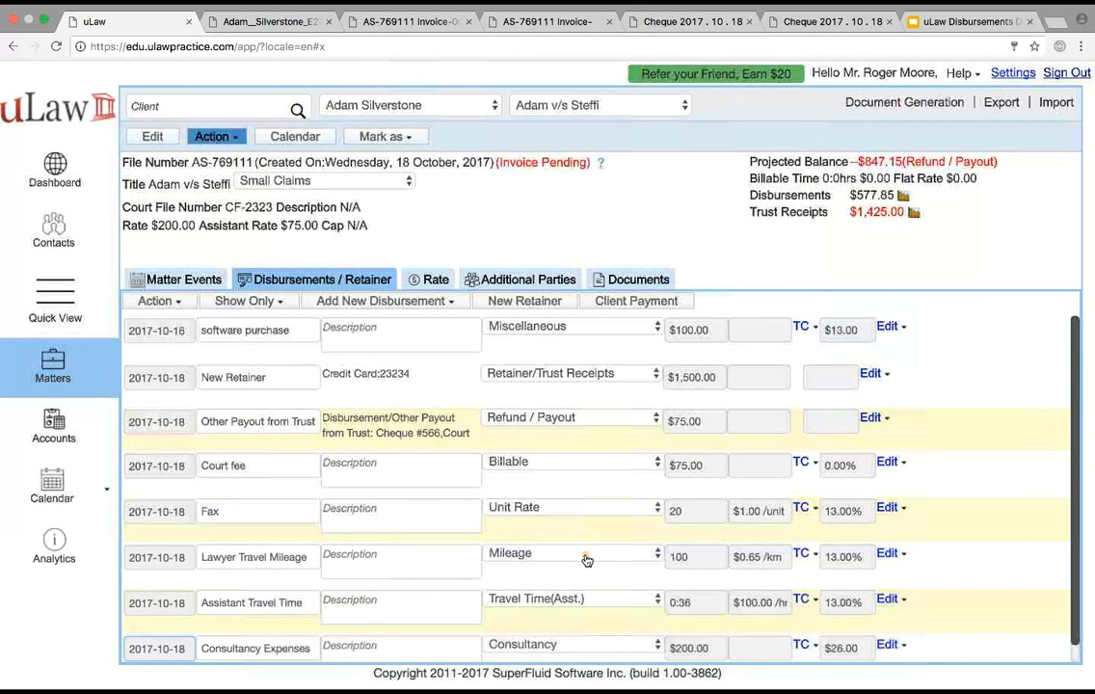
scroll(585, 558, down, 1)
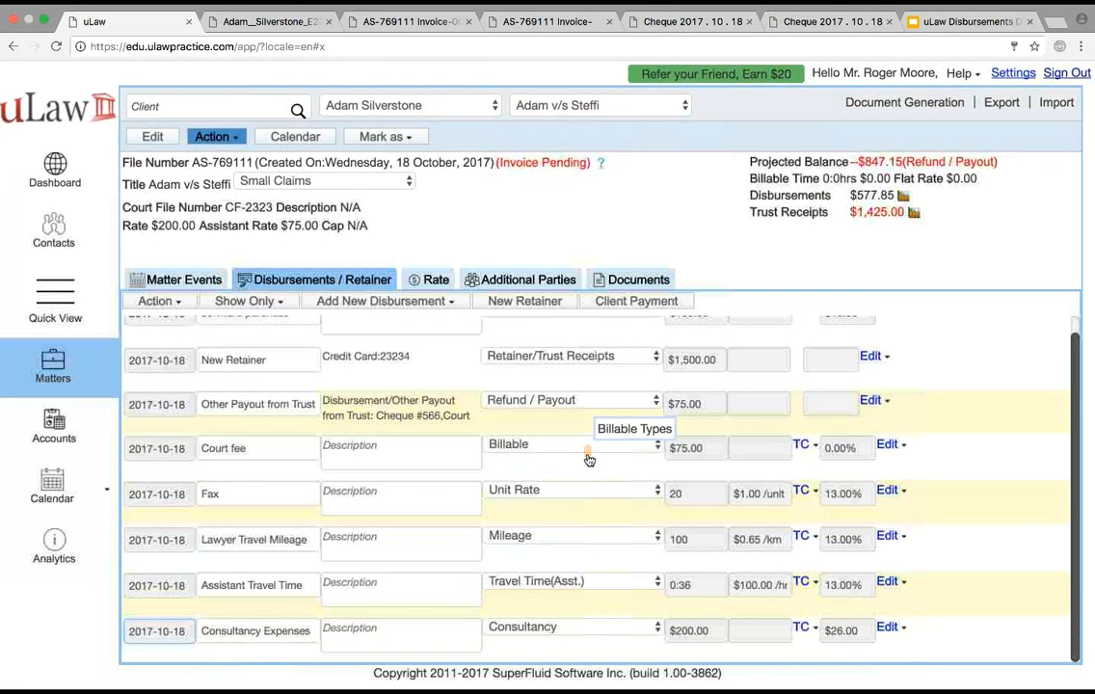
Open the software purchase expense for editing, examine its bank and cash payment account choices, and cancel without saving
scroll(587, 428, up, 1)
click(897, 331)
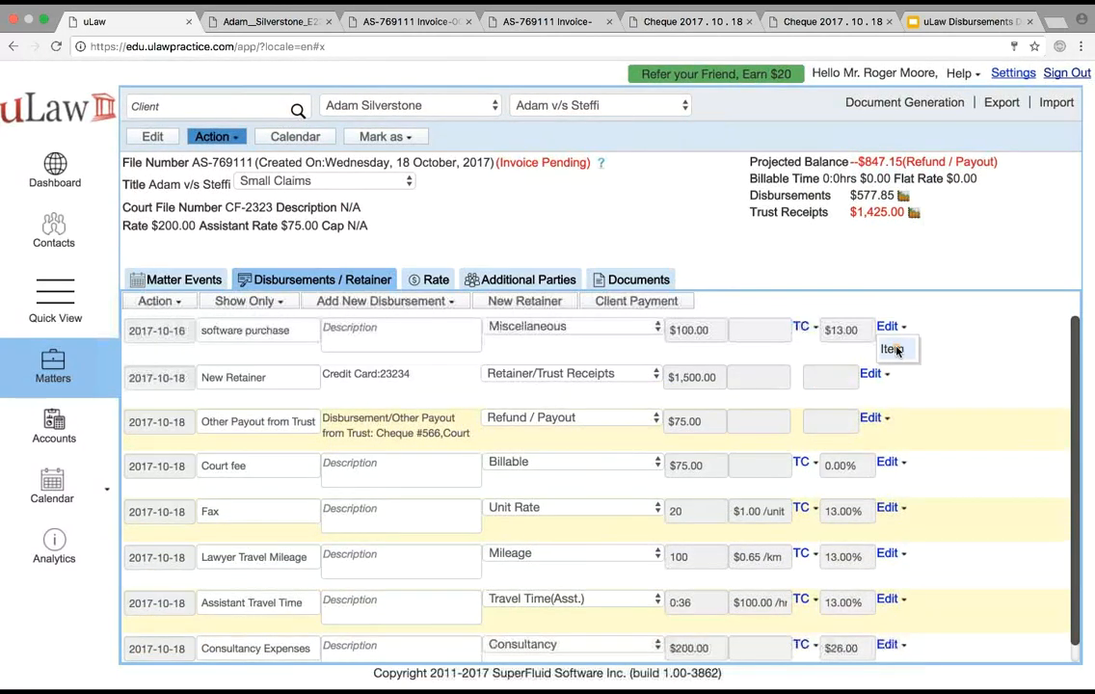
click(892, 349)
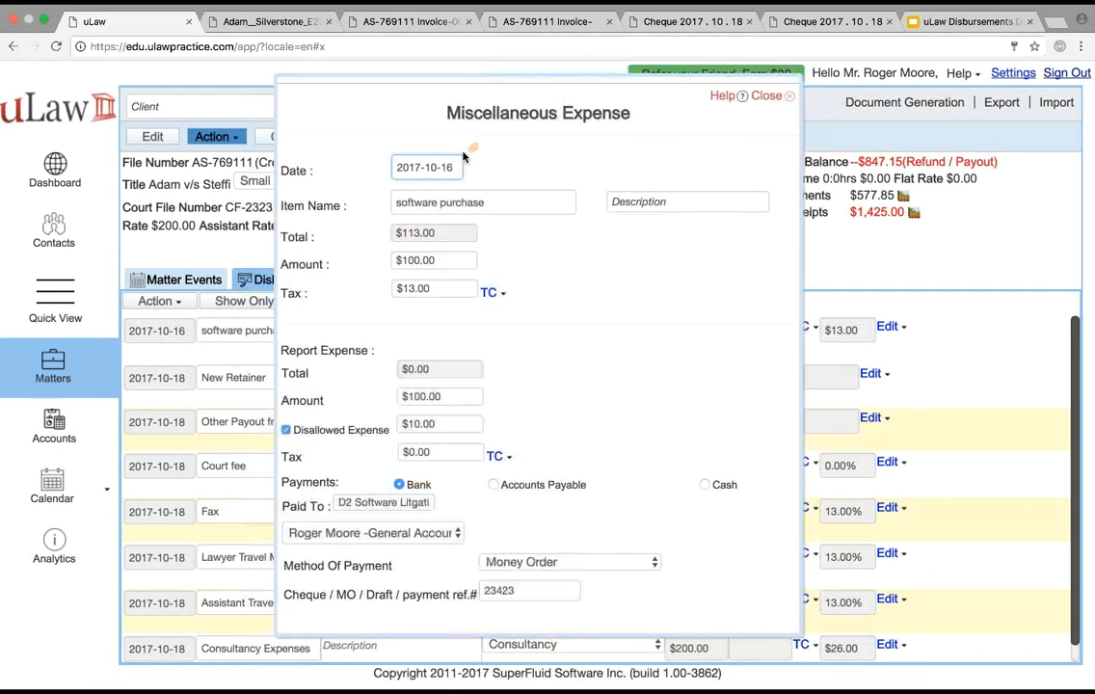
click(393, 535)
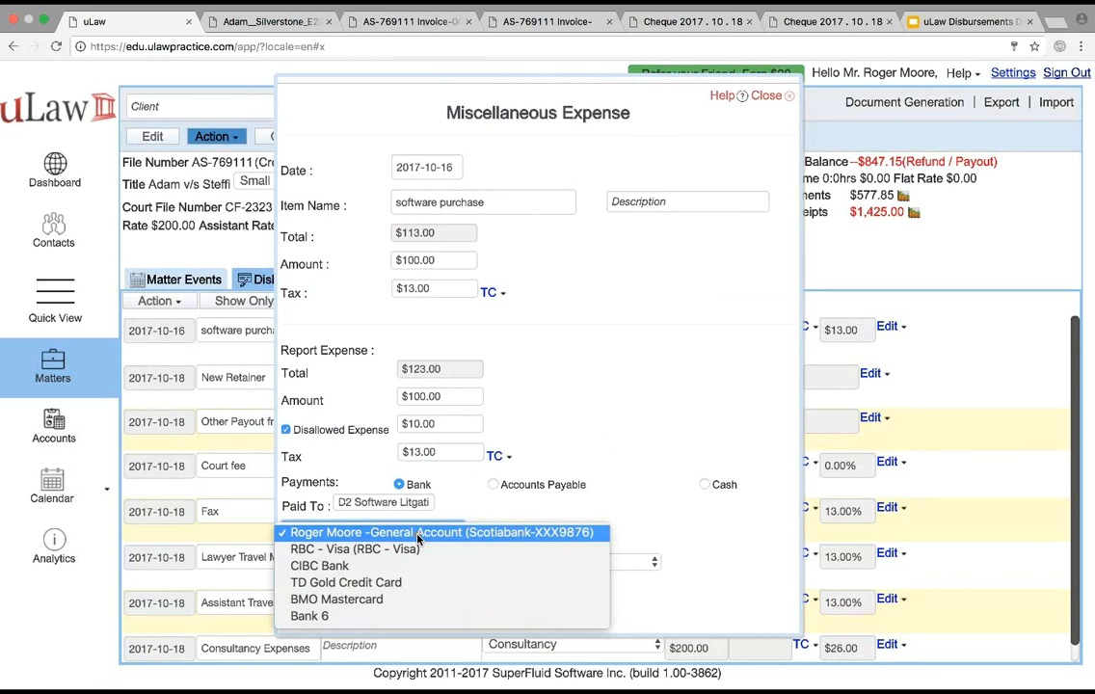
click(636, 441)
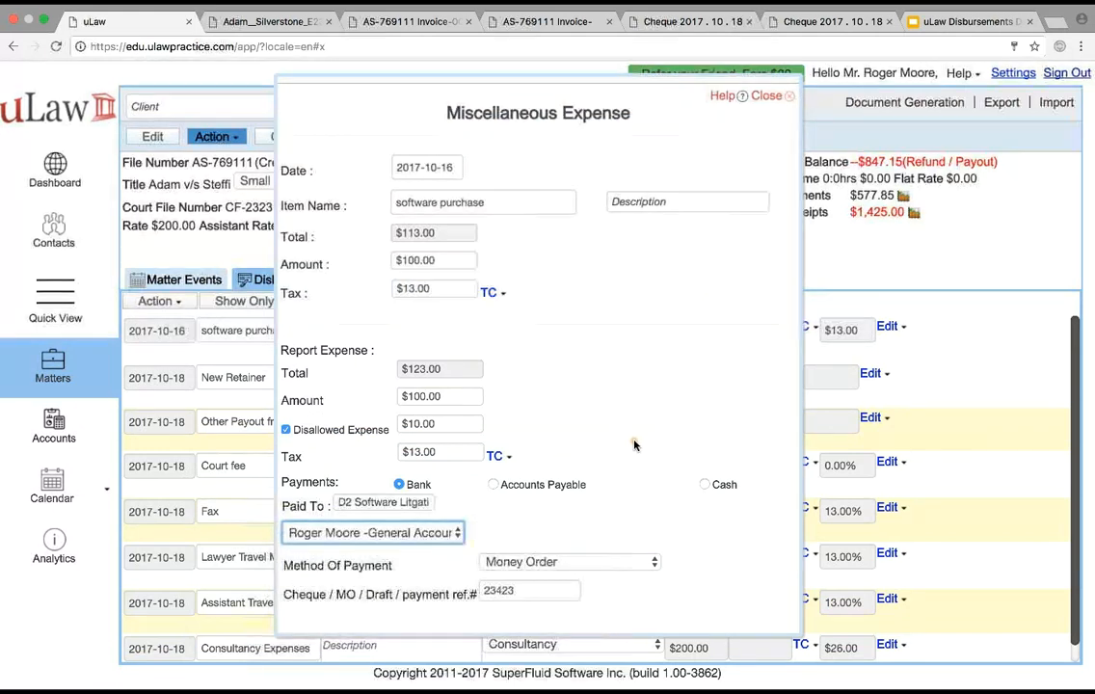
click(705, 485)
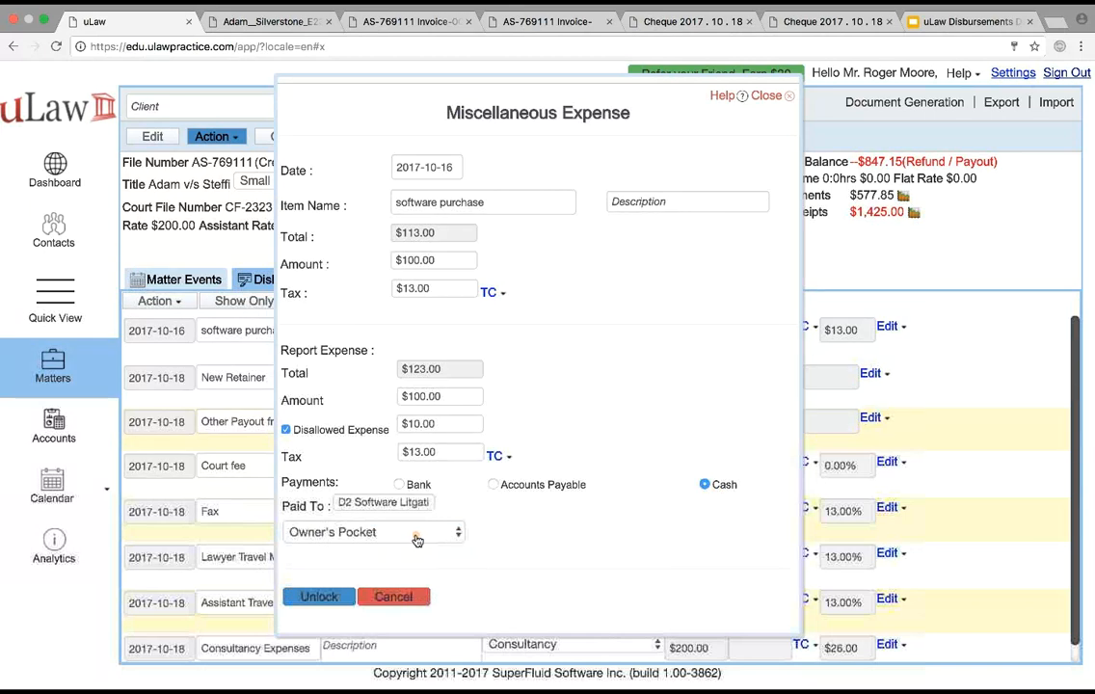
click(361, 536)
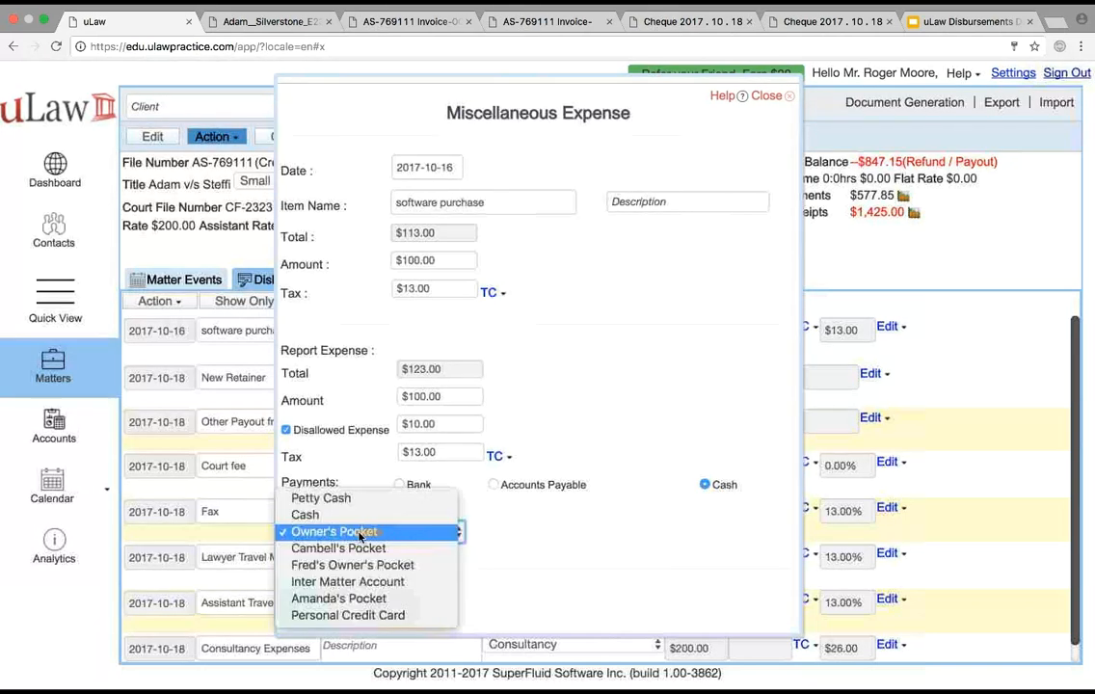
click(352, 535)
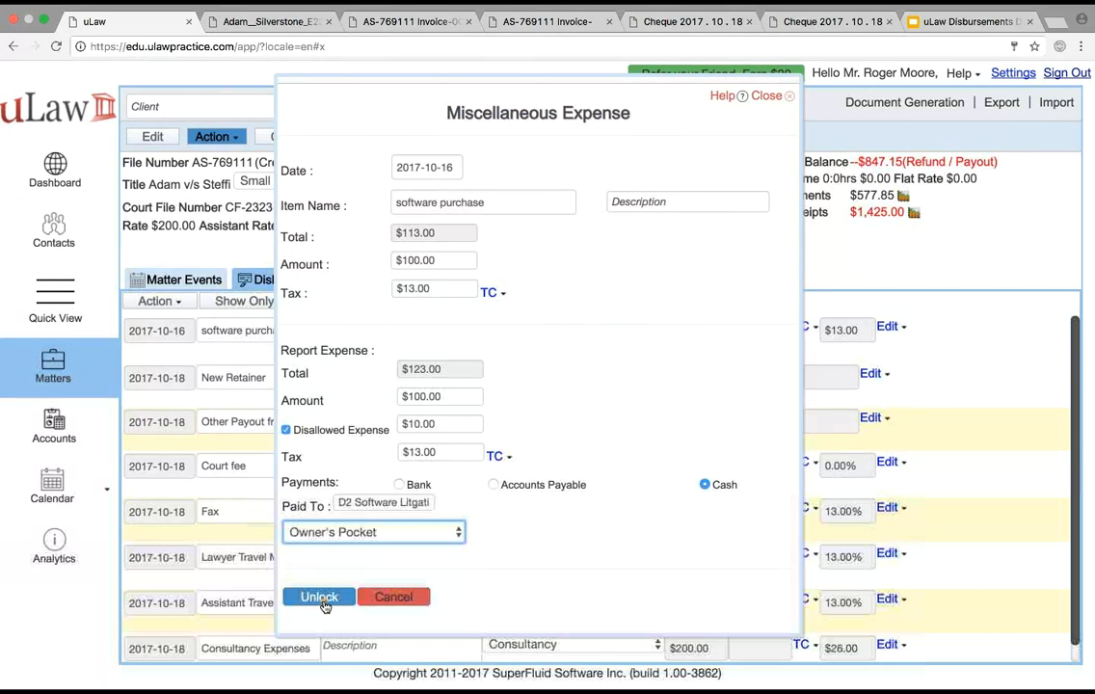
click(392, 597)
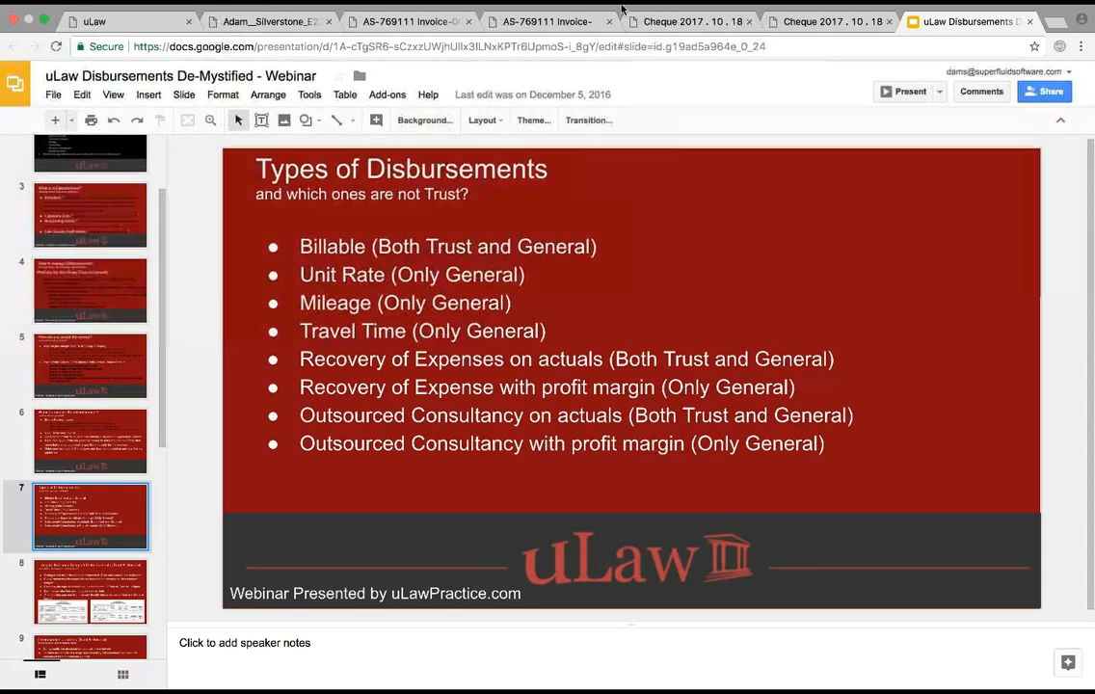
Return to uLaw from the slides, review the saved consultancy expense's reported and disallowed amounts, and close it
mouse_move(360, 18)
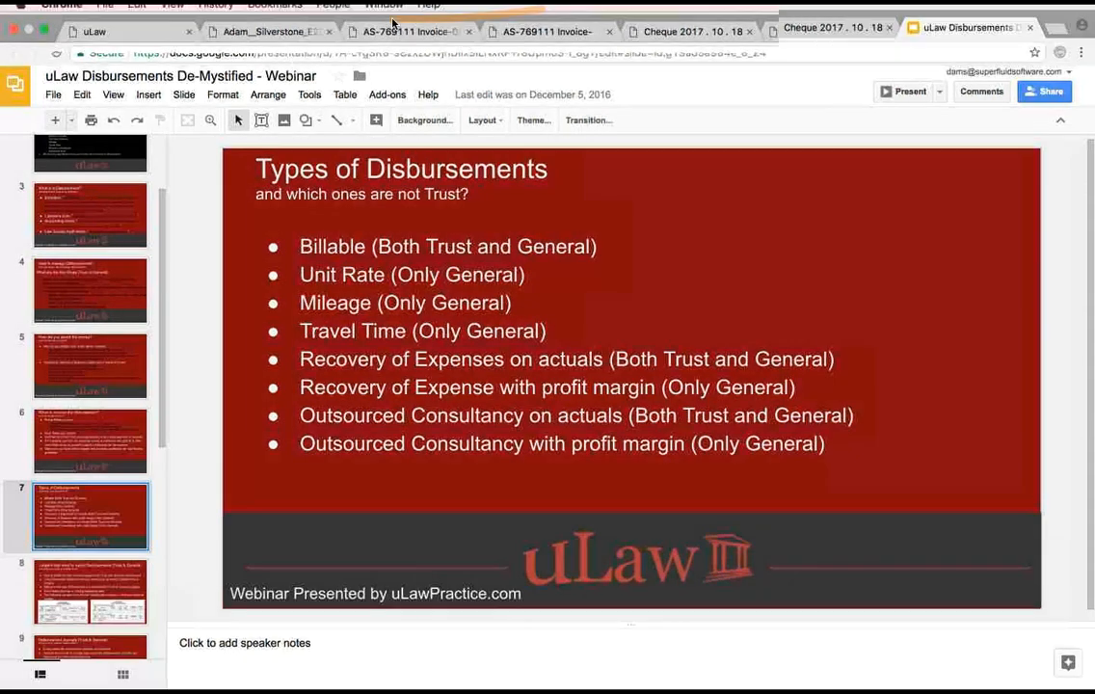
click(121, 32)
scroll(581, 451, down, 1)
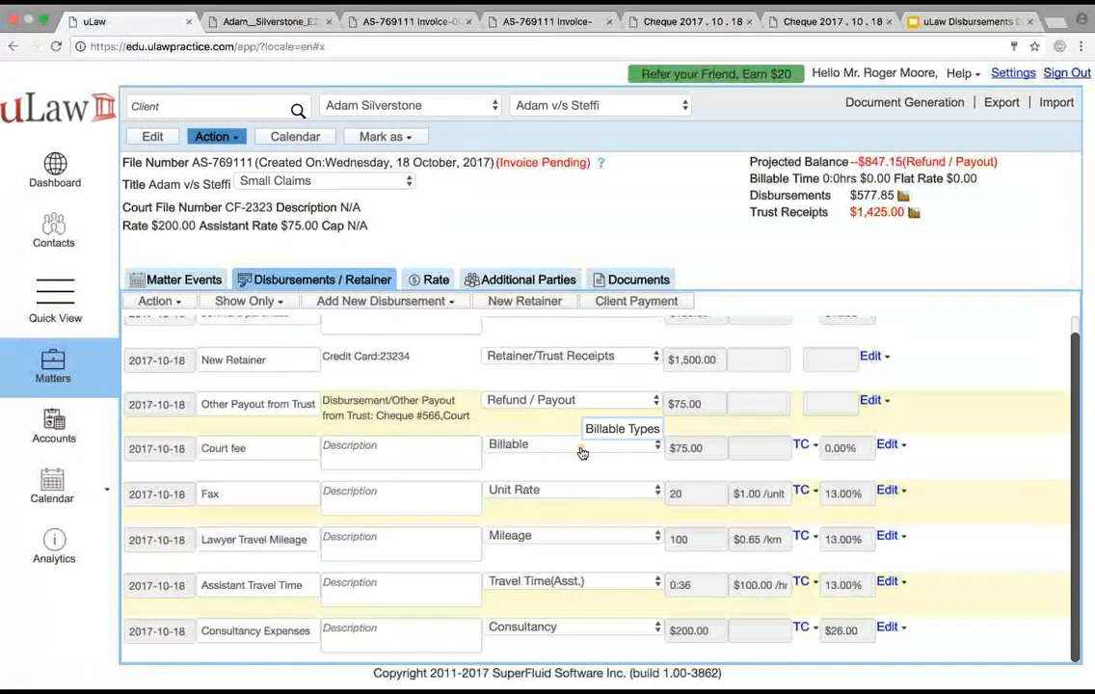
click(886, 626)
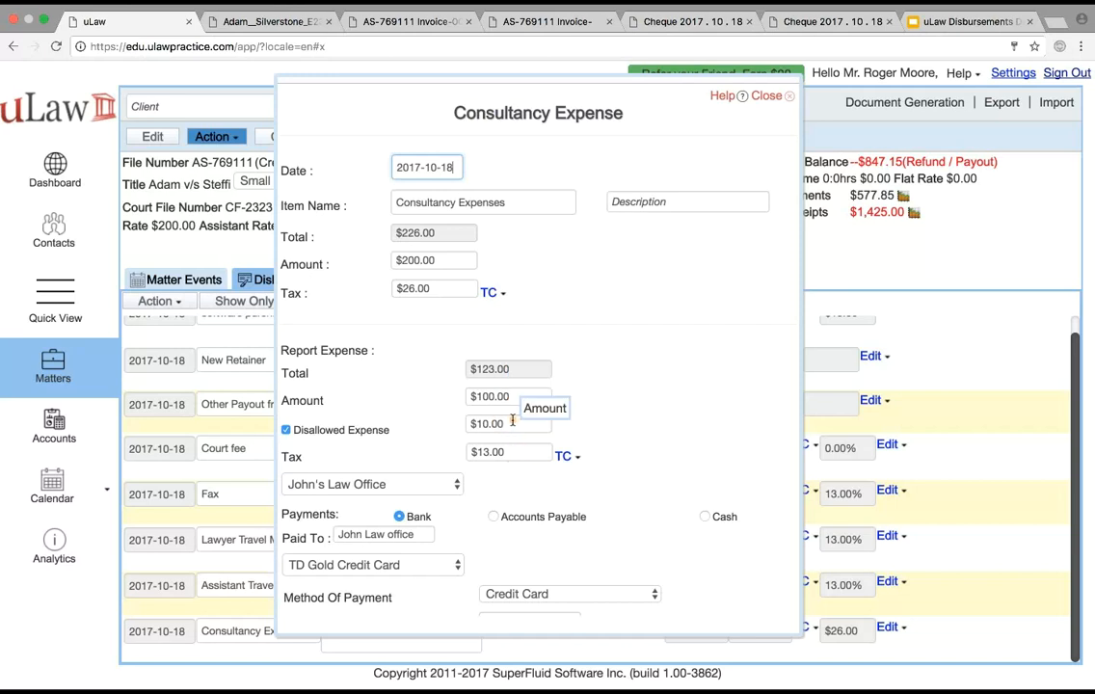
click(486, 424)
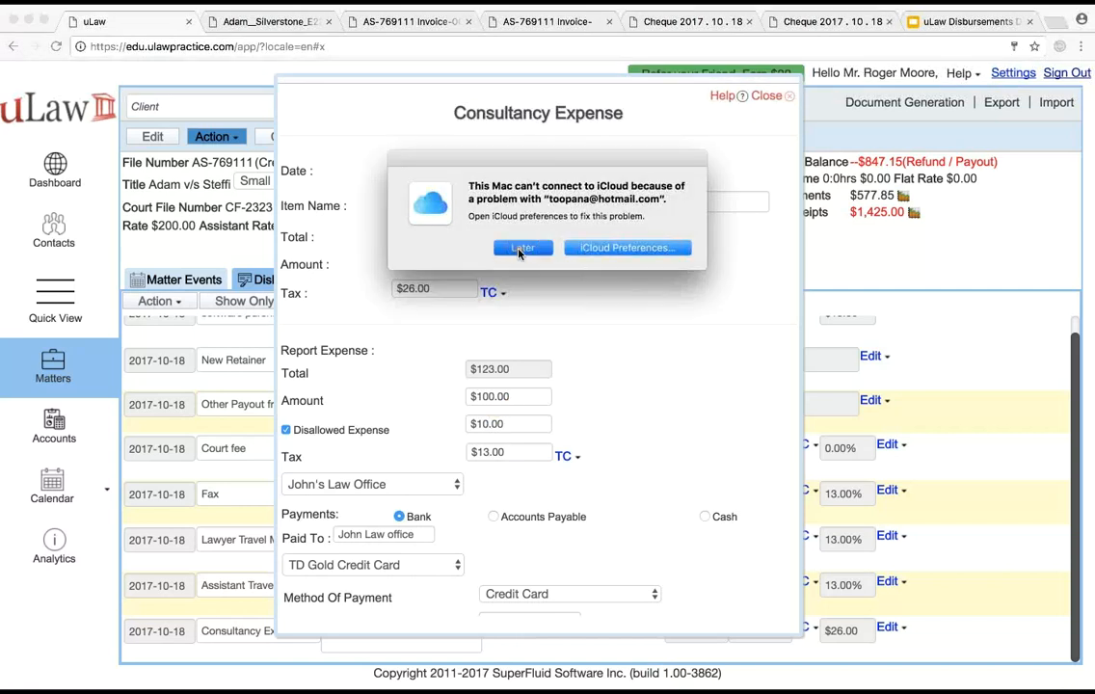
click(523, 247)
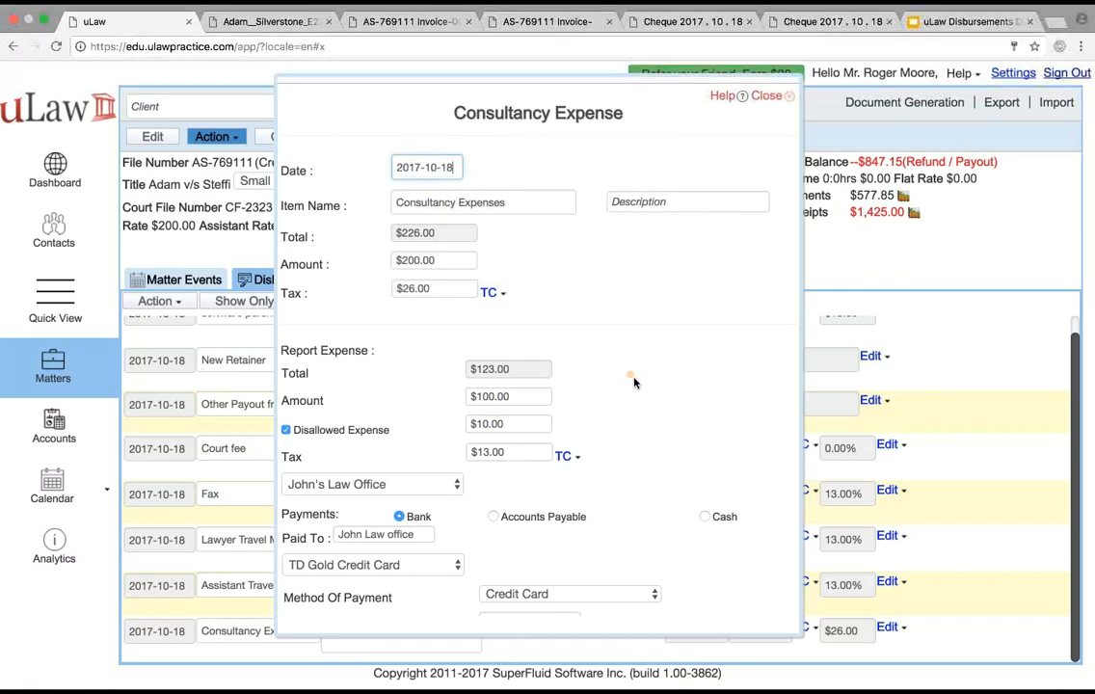
click(768, 96)
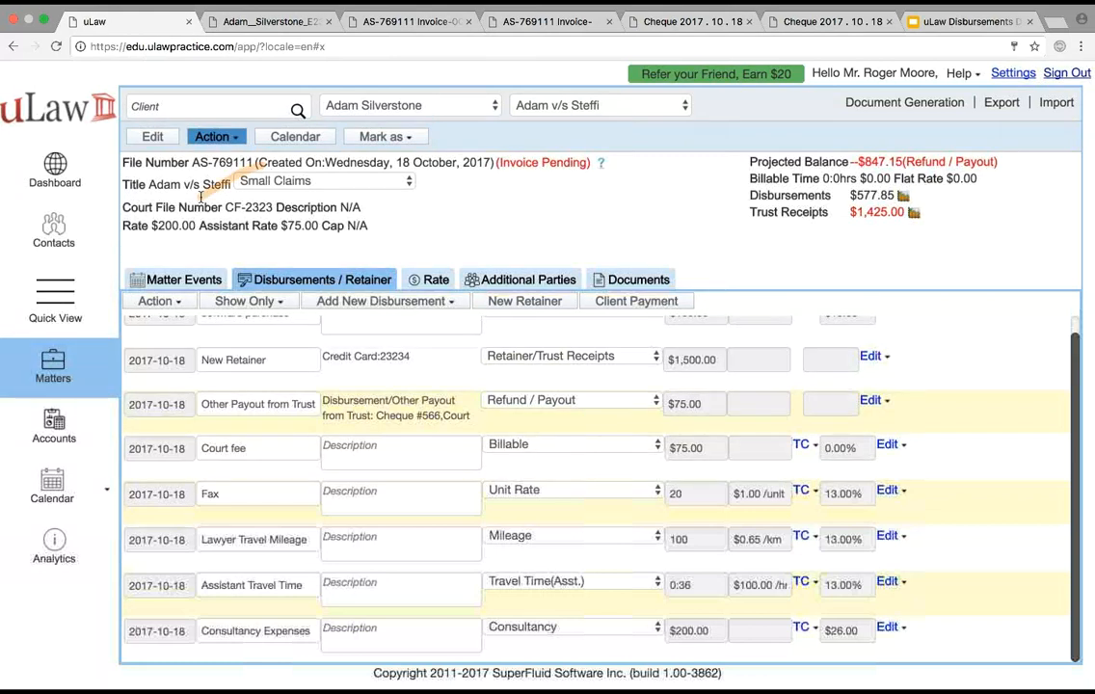
Start a prepayment purchase in the accounts area and assign it to the TeraView PrePaid Expense Account
click(53, 431)
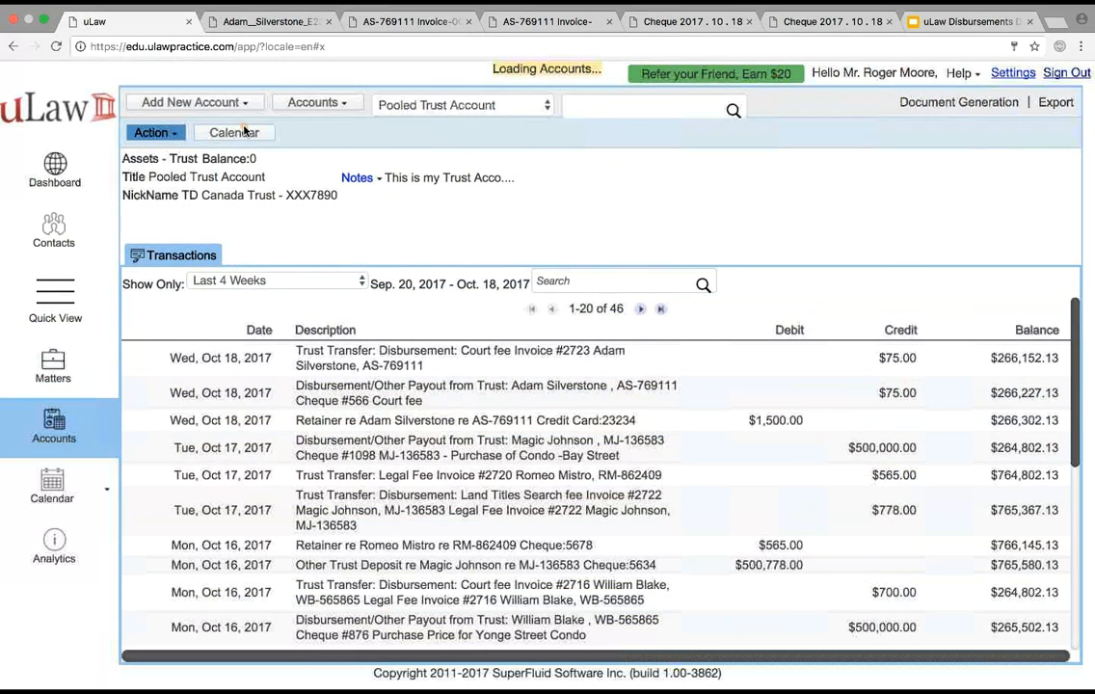
click(149, 132)
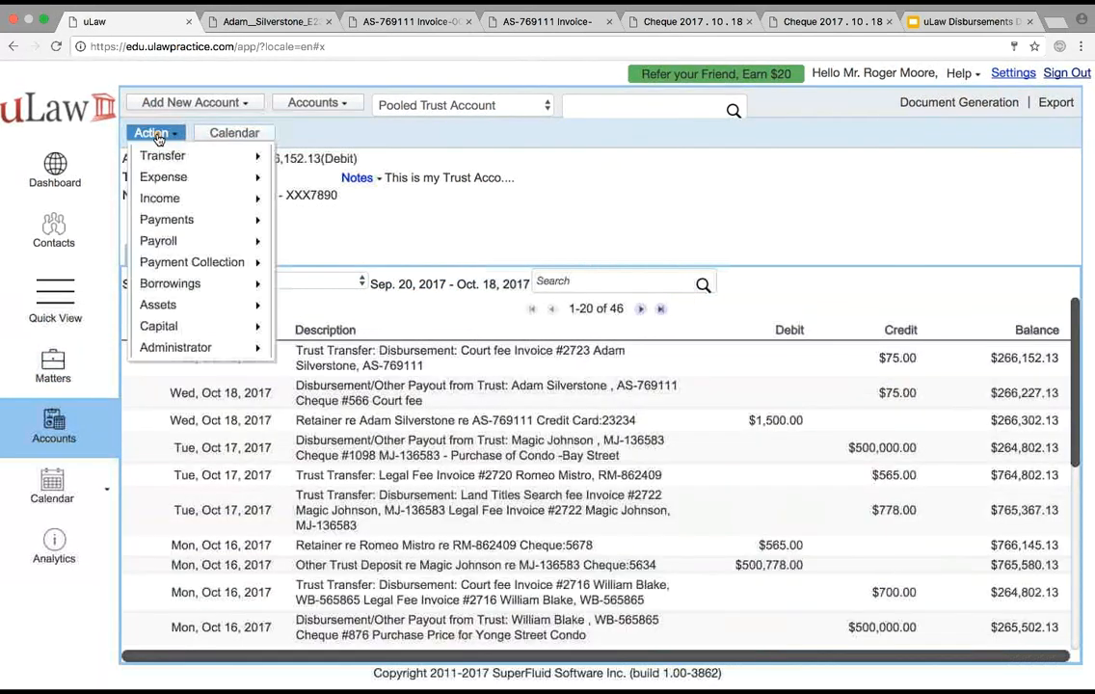
mouse_move(202, 305)
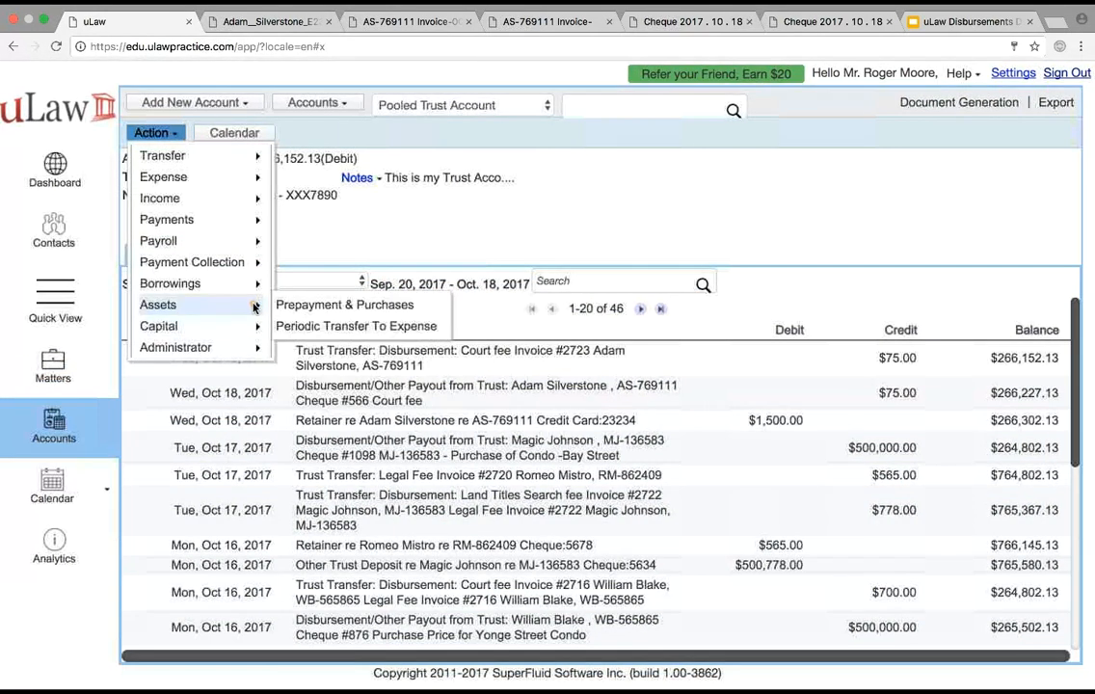
click(352, 305)
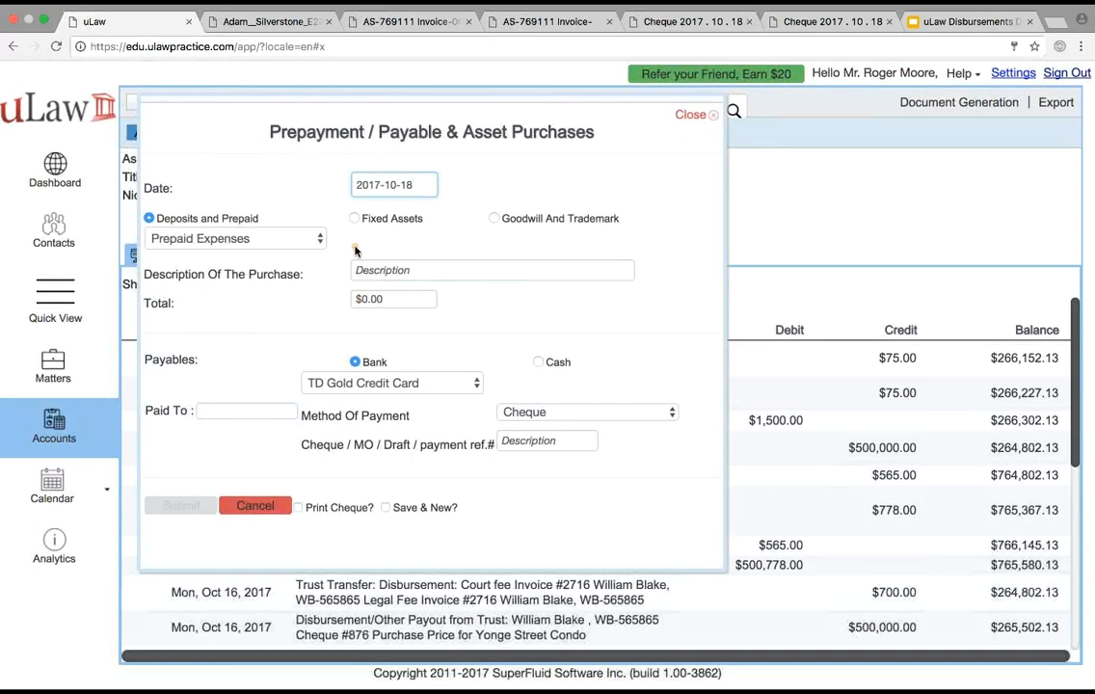
click(241, 238)
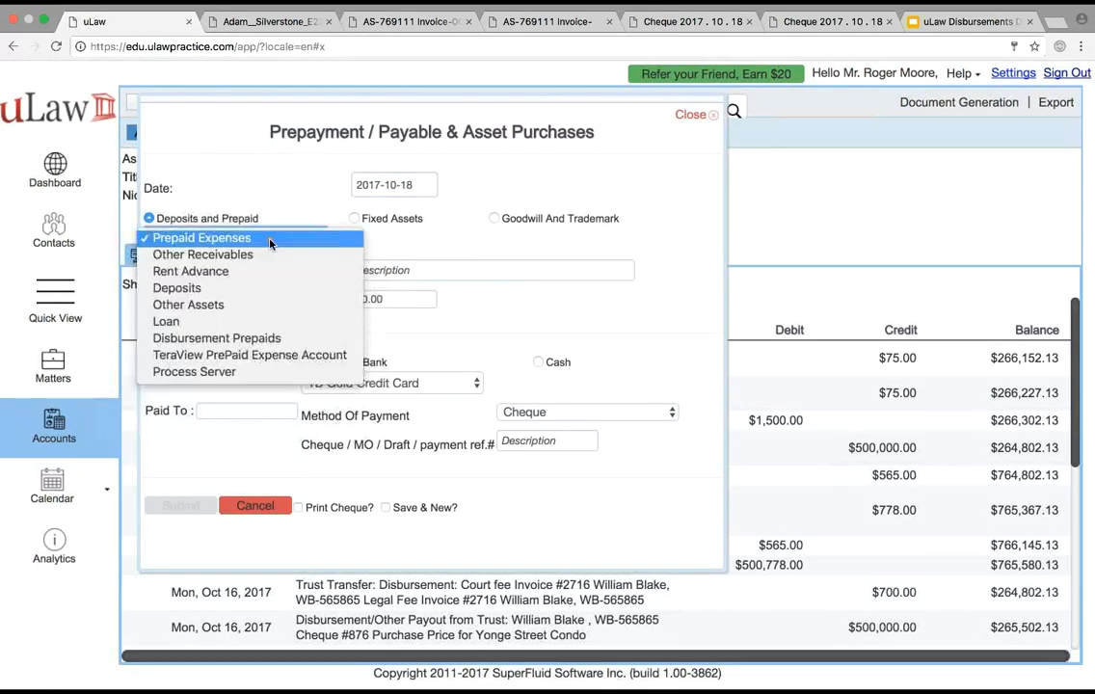
click(259, 357)
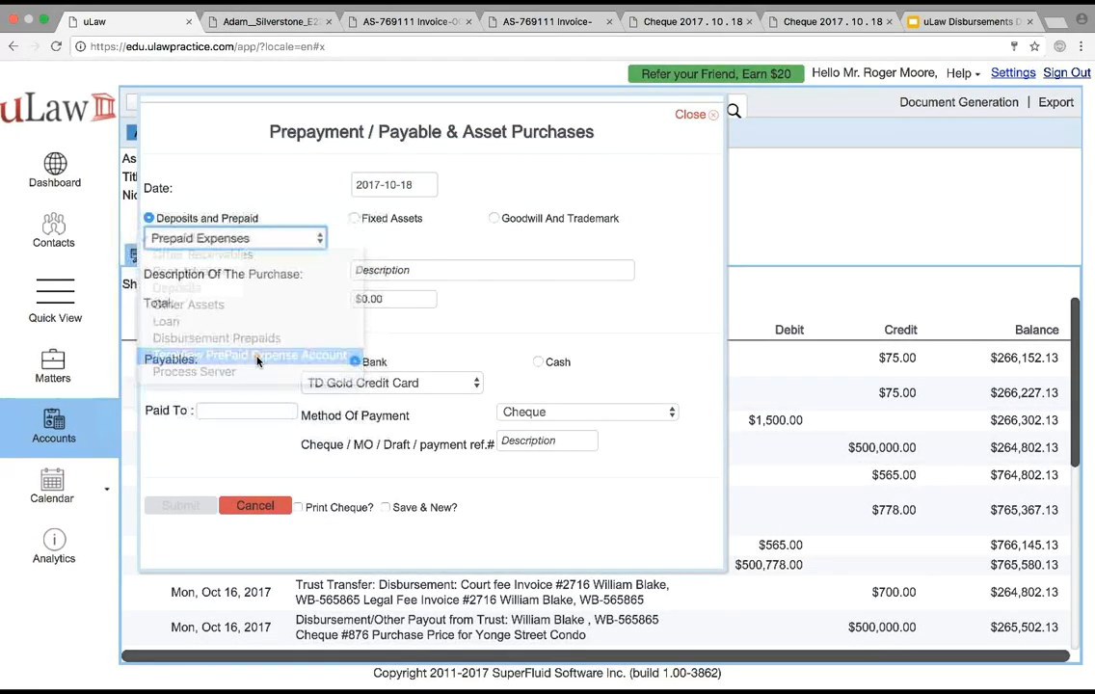
Describe the prepayment as "$50 per search 10 searches" and set its total to $565
click(367, 301)
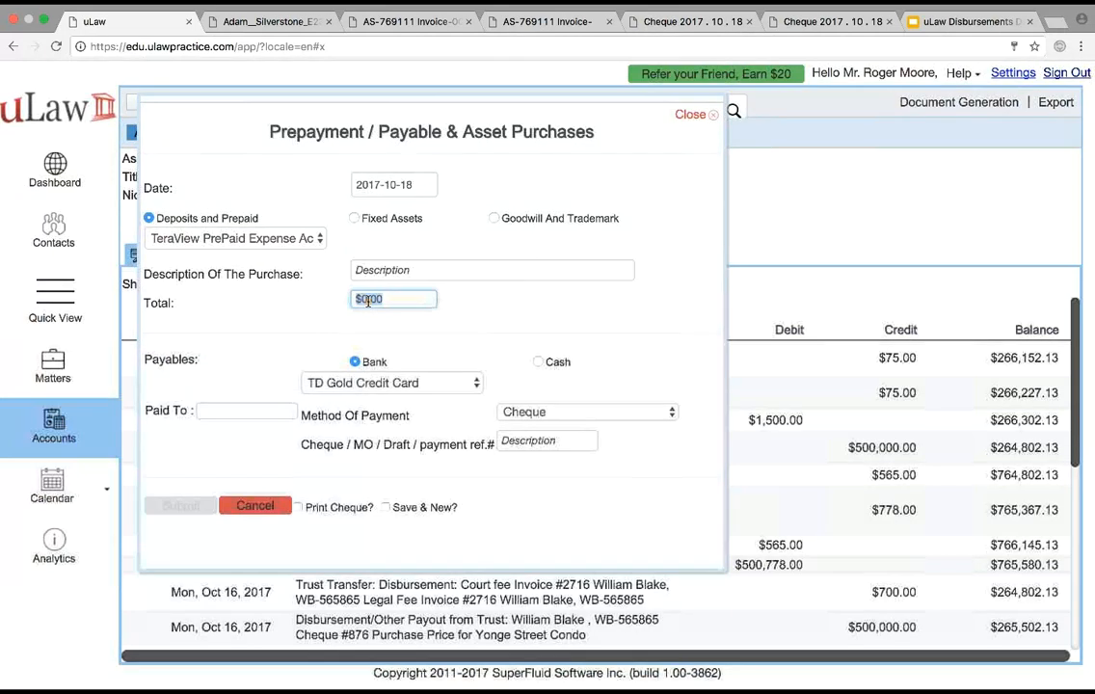
click(395, 261)
text($)
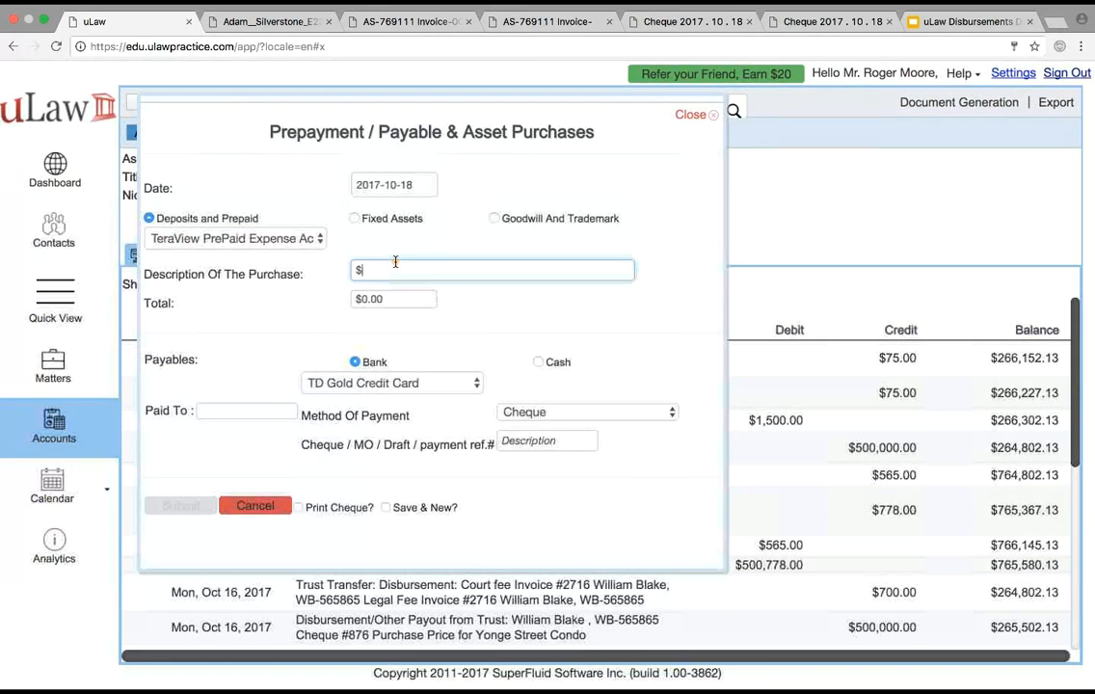
text(50 per search)
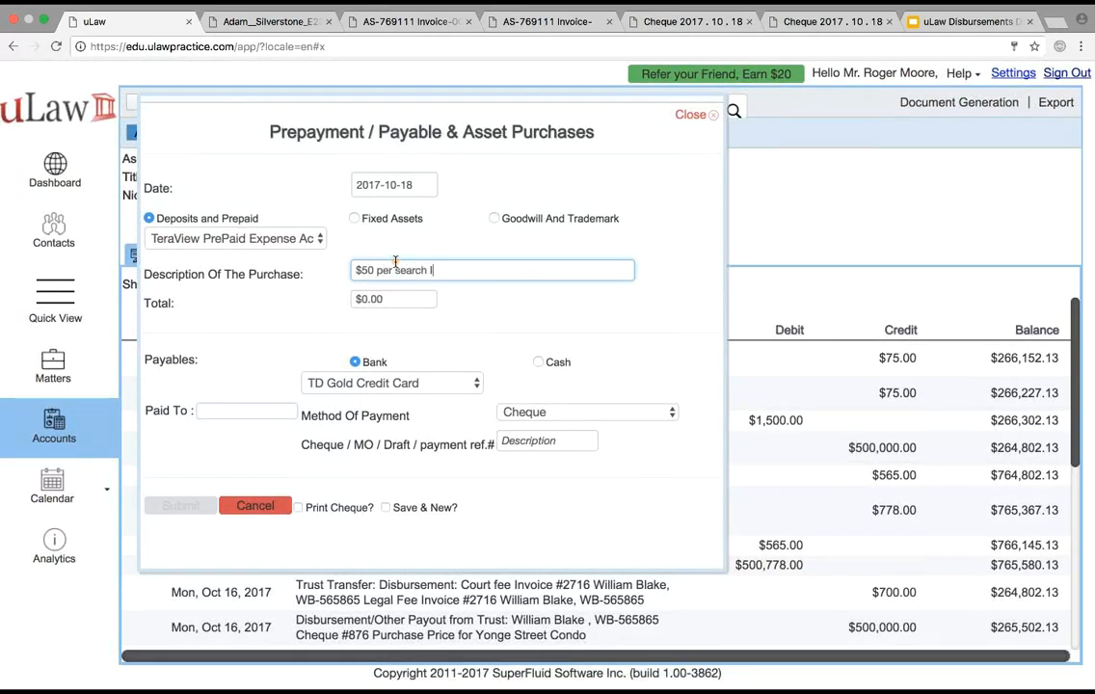
text( 10 searches)
click(376, 299)
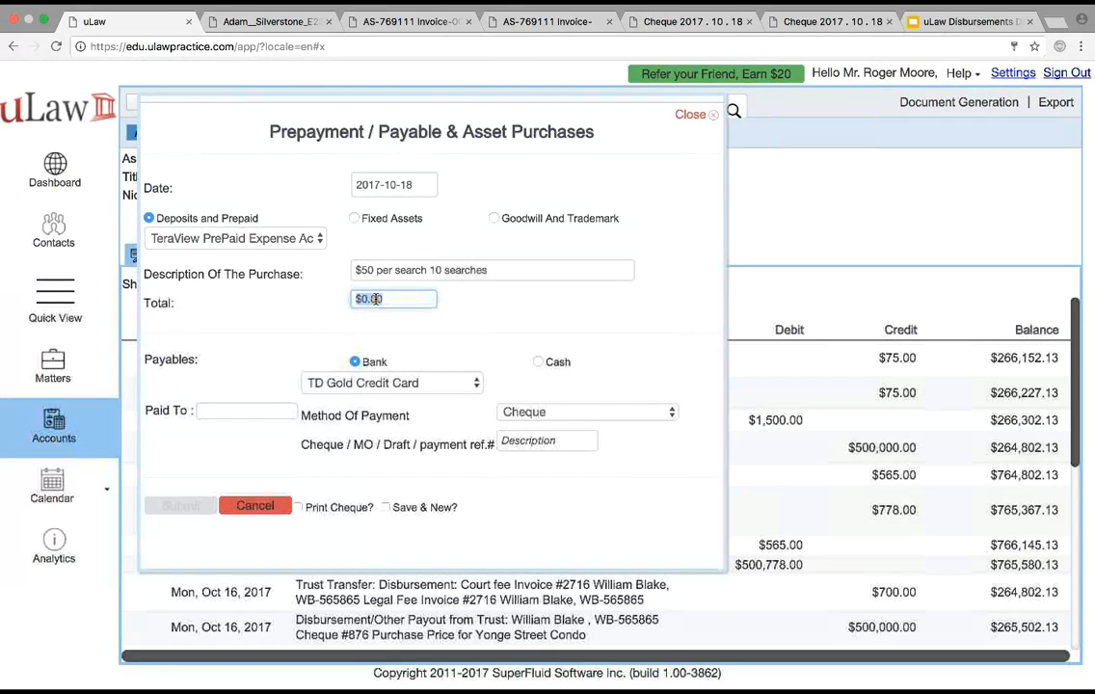
text(565)
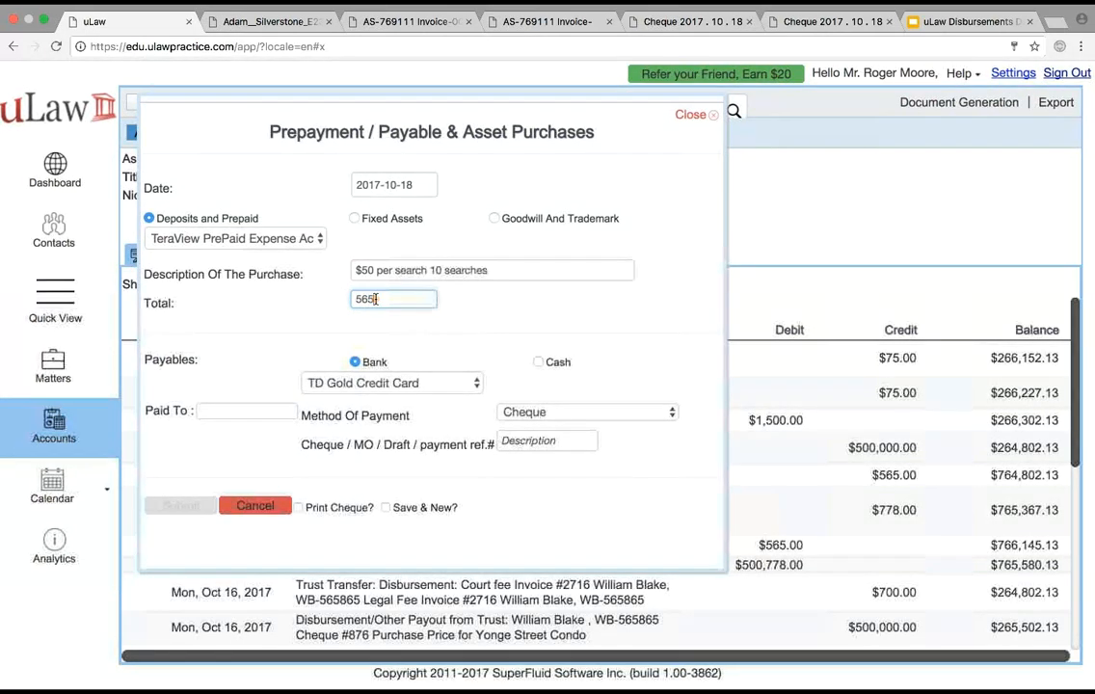
click(385, 318)
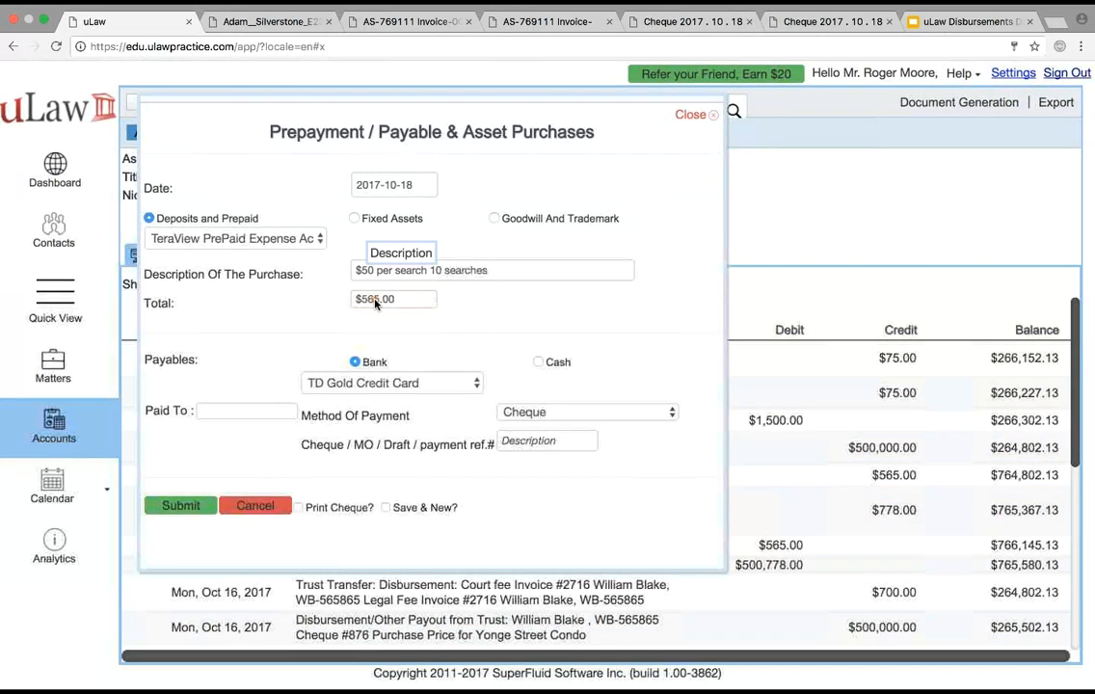
Pay the prepayment from the General Account by cheque with reference 4342 and enable cheque printing
click(374, 391)
click(332, 455)
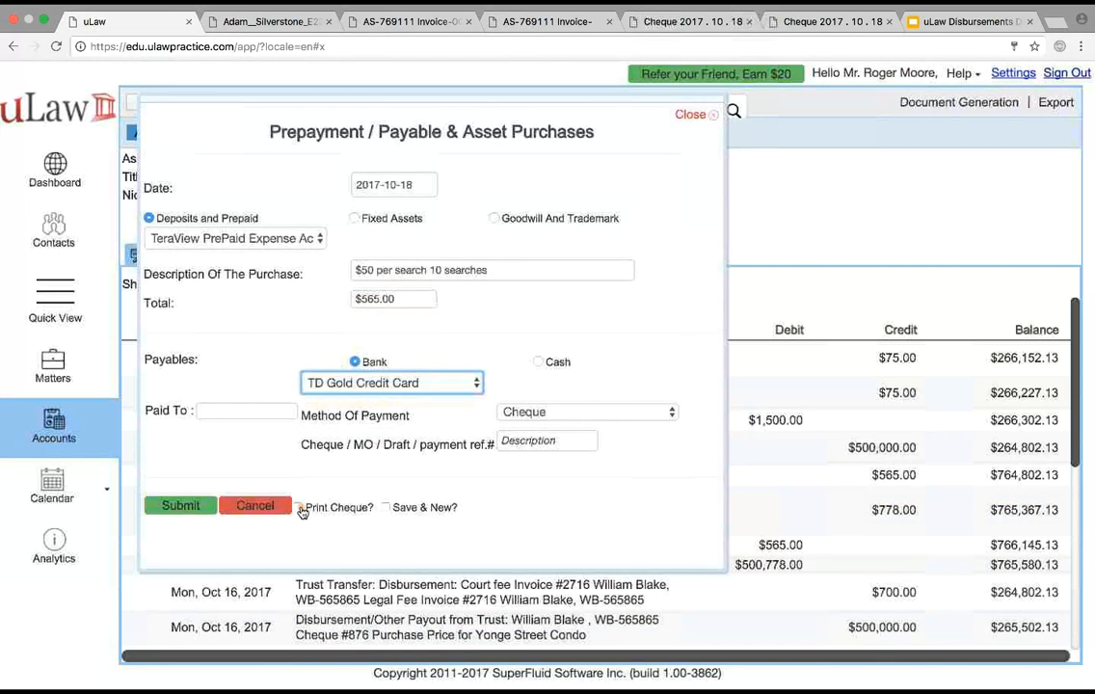
click(300, 509)
click(529, 441)
text(4342)
Enter "tera view" as the payee, submit the prepayment, and download its cheque
click(259, 412)
text(tera view)
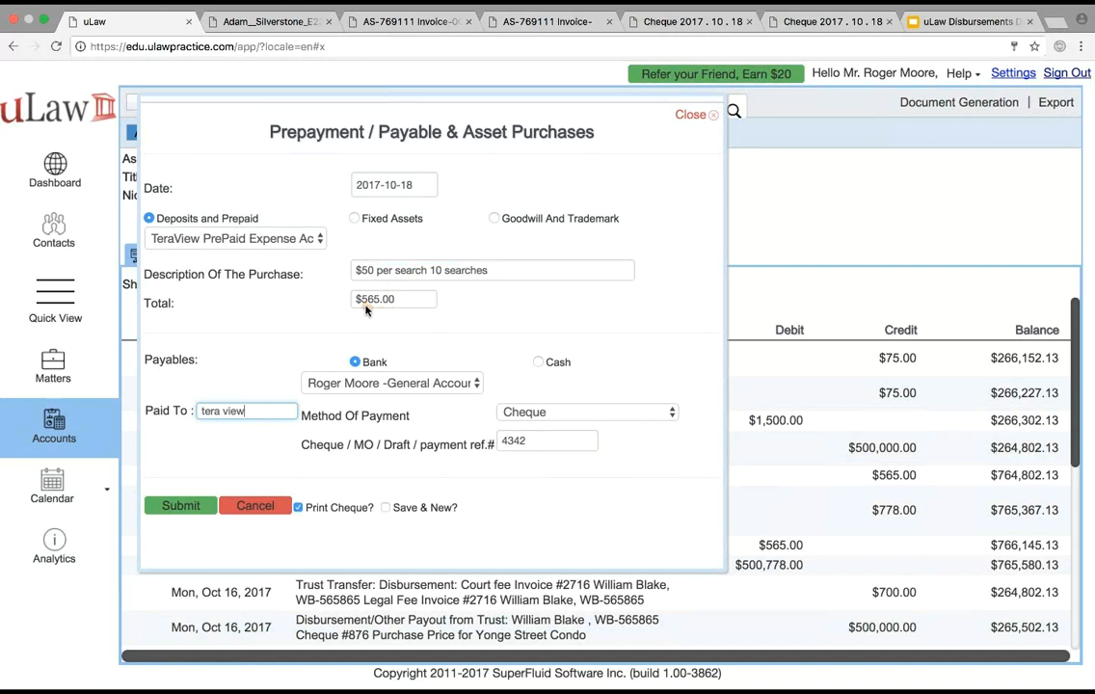
click(179, 507)
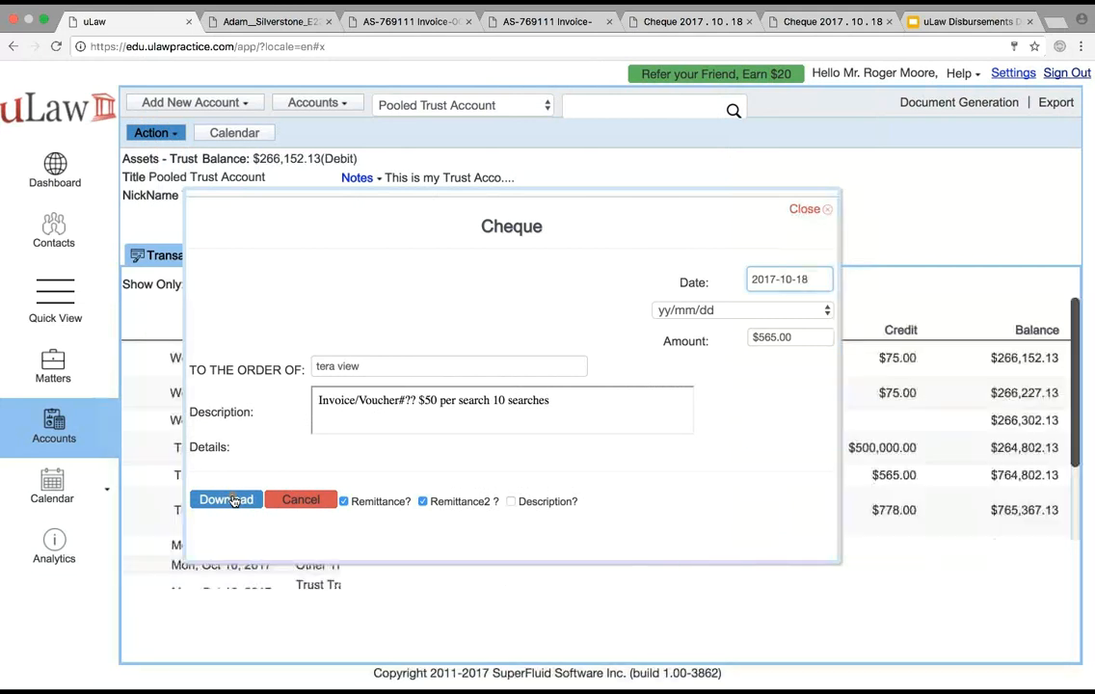
click(246, 505)
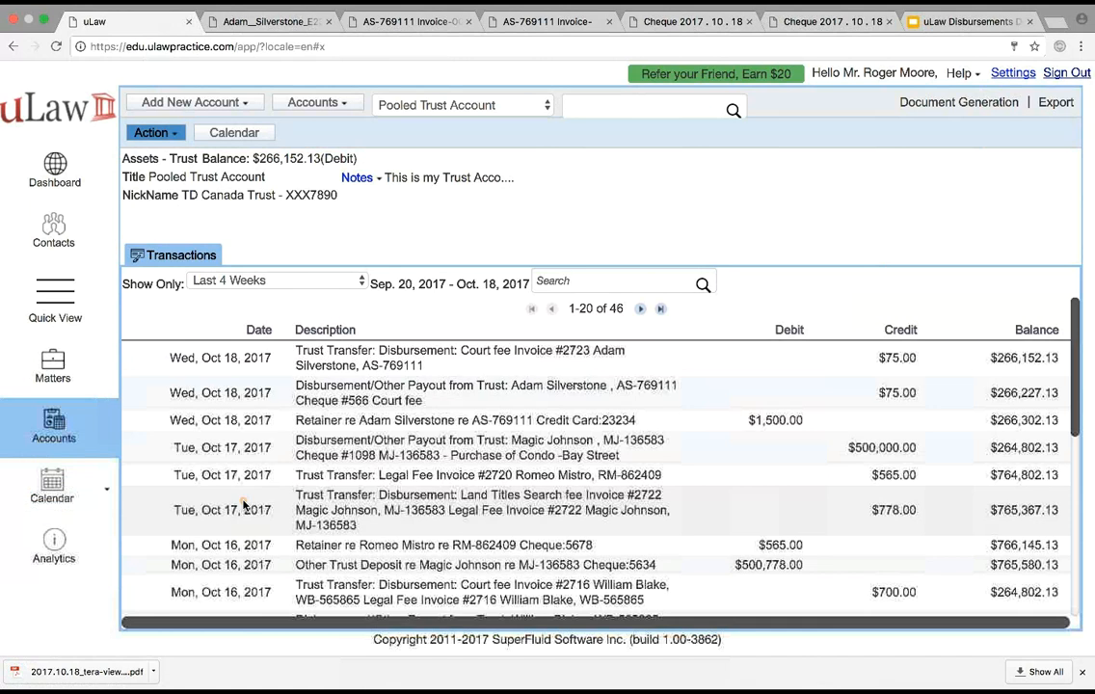
Start a Prepayment To Disbursement entry on the Adam v/s Steffi matter for "Land Titles Search fee" with an amount of $50
click(44, 378)
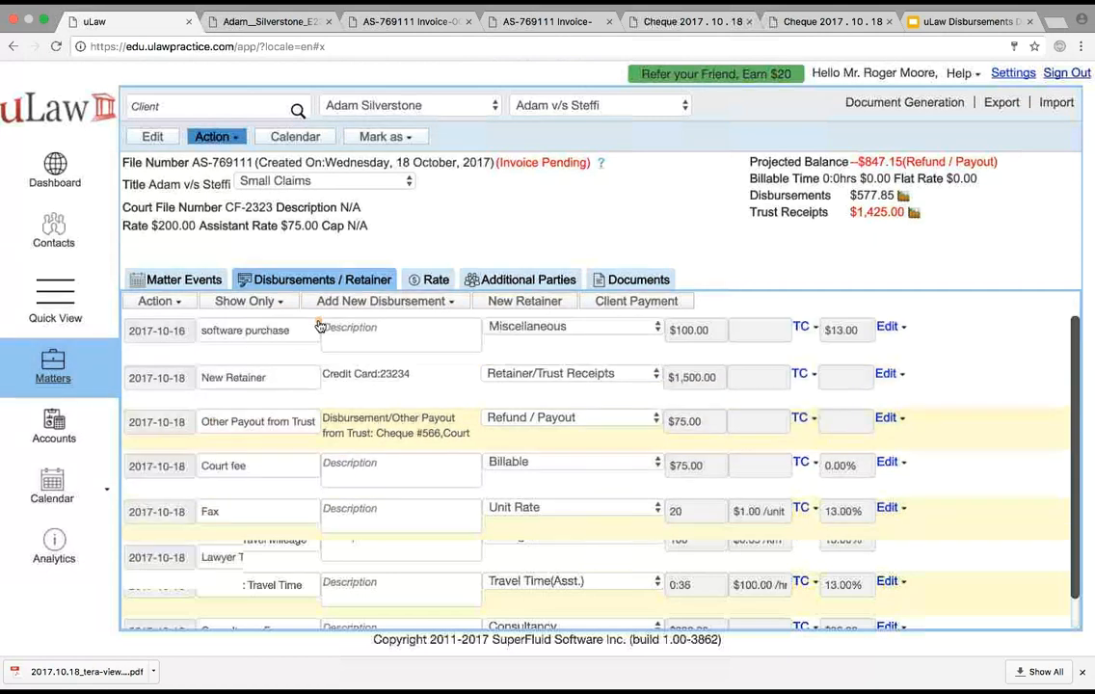
click(412, 309)
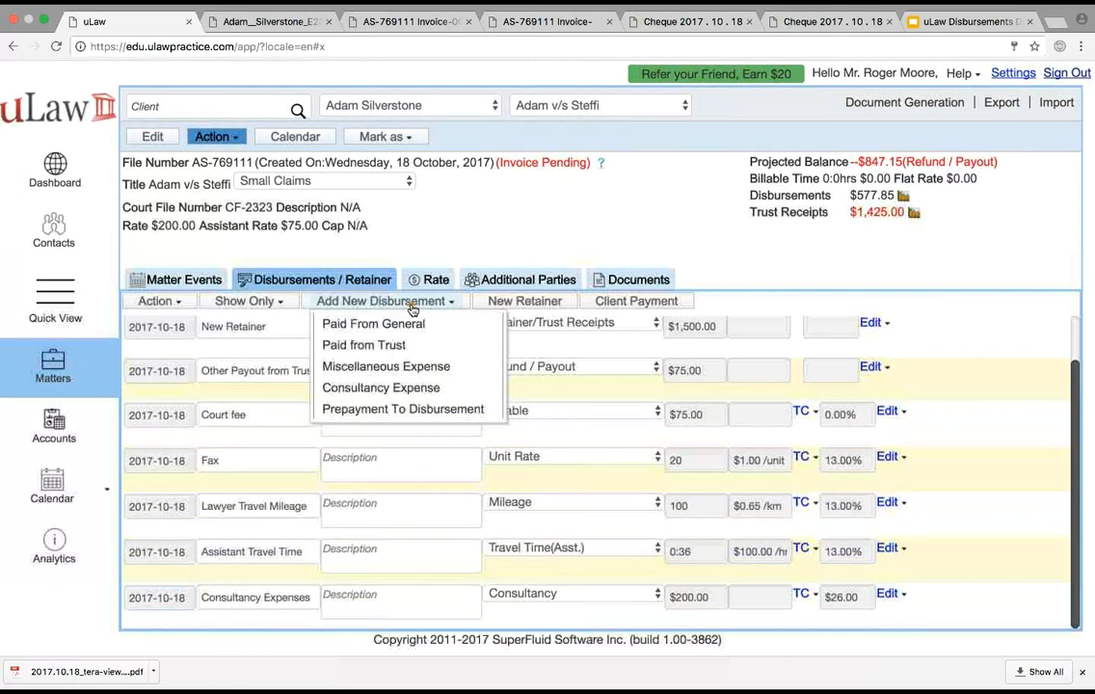
click(442, 409)
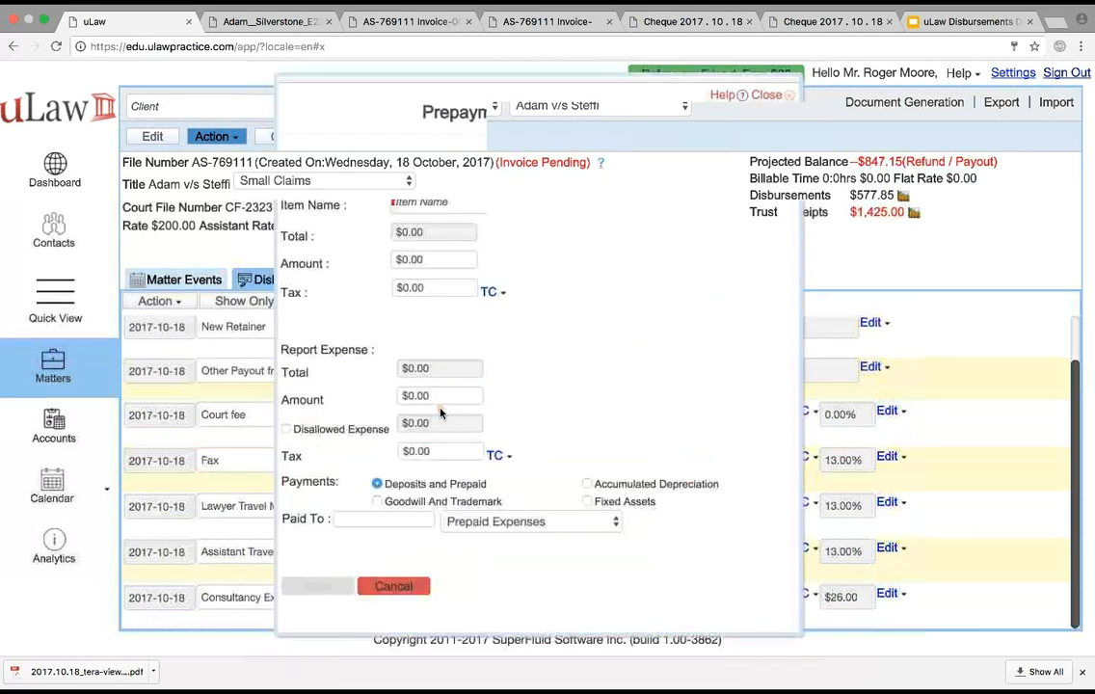
click(416, 200)
text(tit)
click(479, 230)
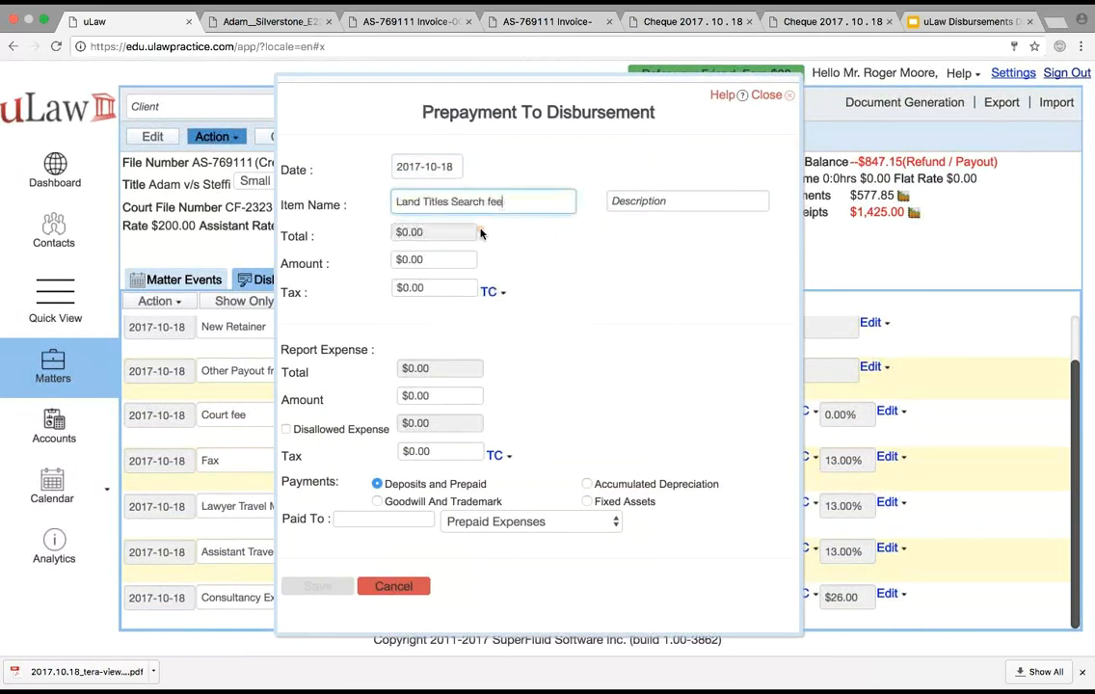
click(421, 258)
text(50)
click(630, 290)
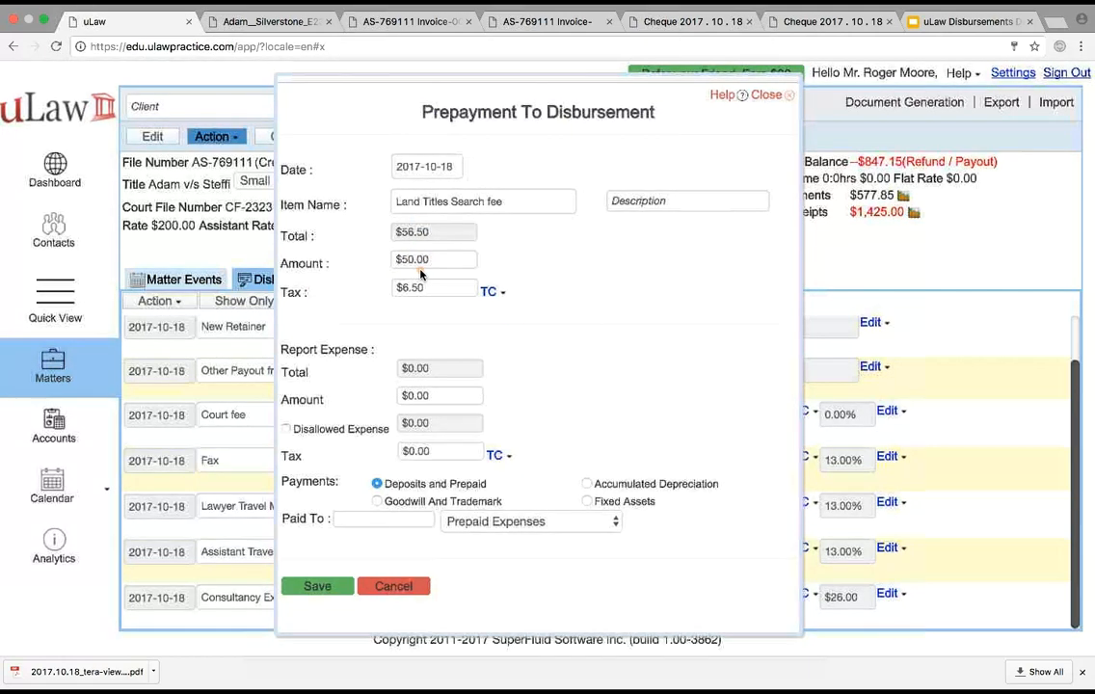
Report the $50 expense against the TeraView PrePaid Expense Account with "tera view" as the payee, and save the disbursement
click(427, 395)
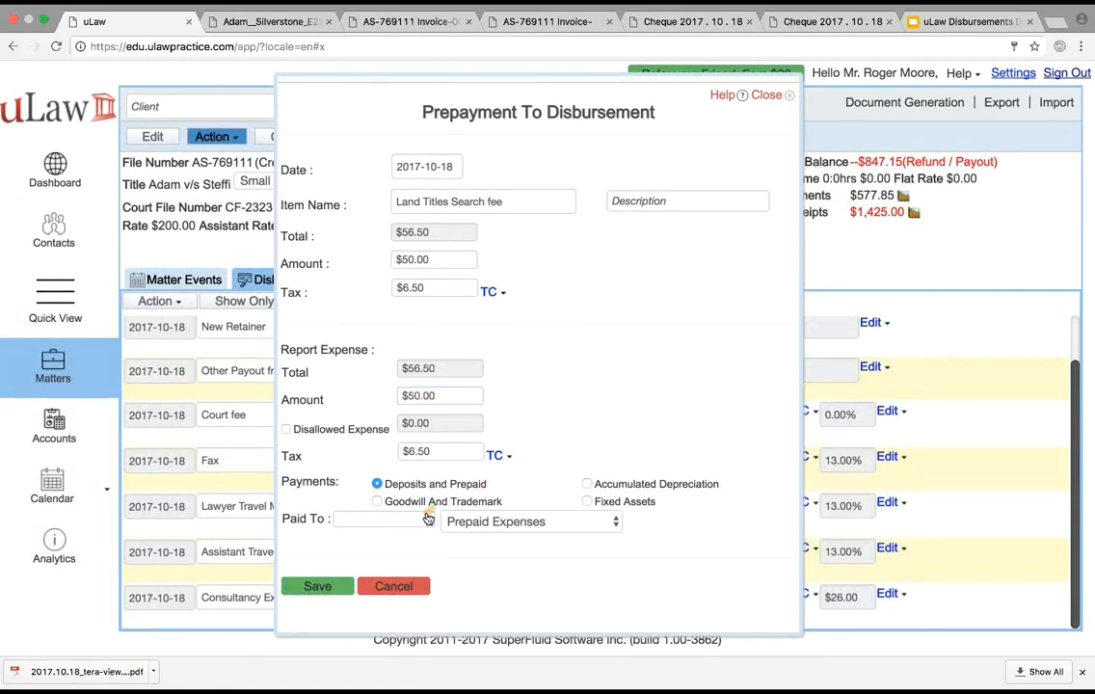
click(491, 522)
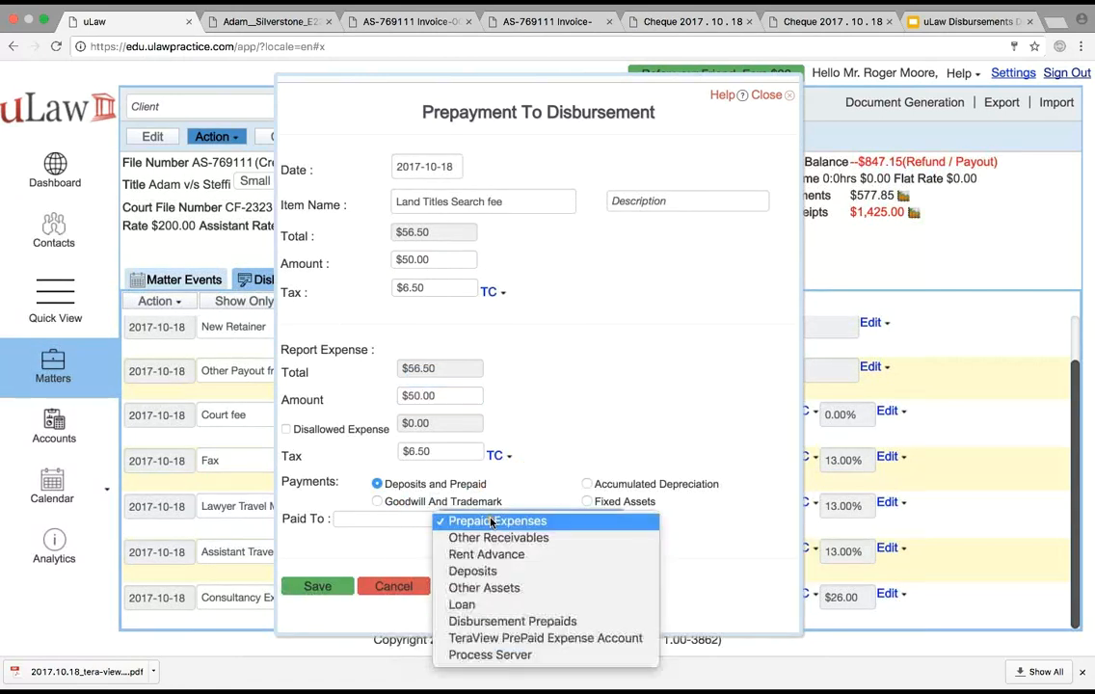
click(540, 639)
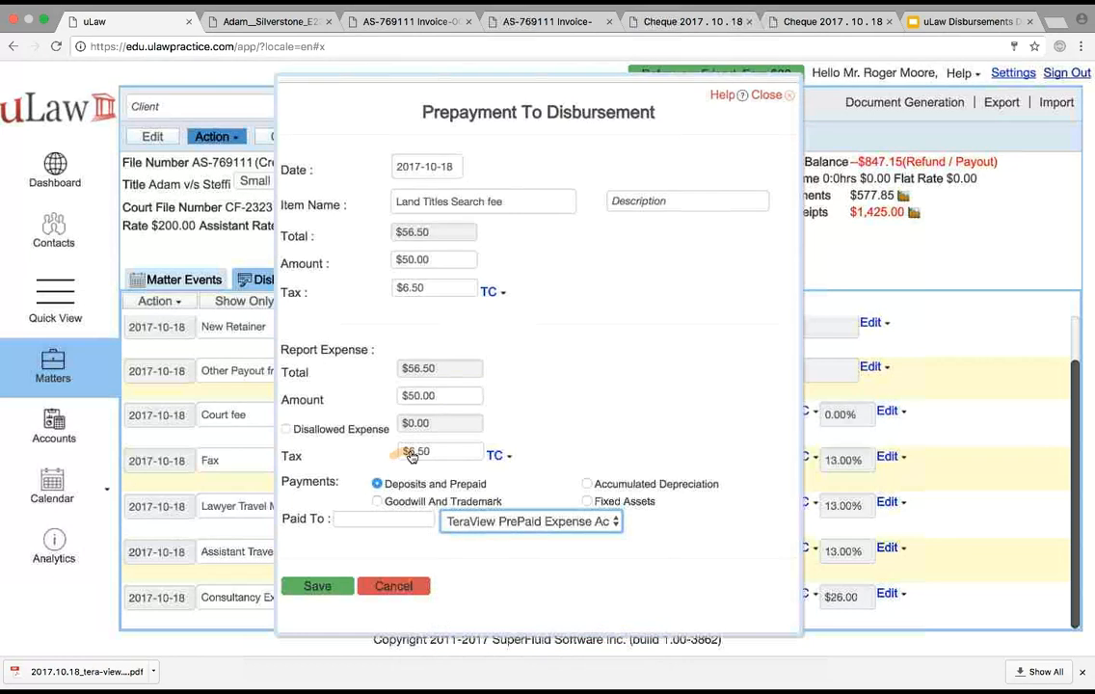
click(372, 521)
text(tera view)
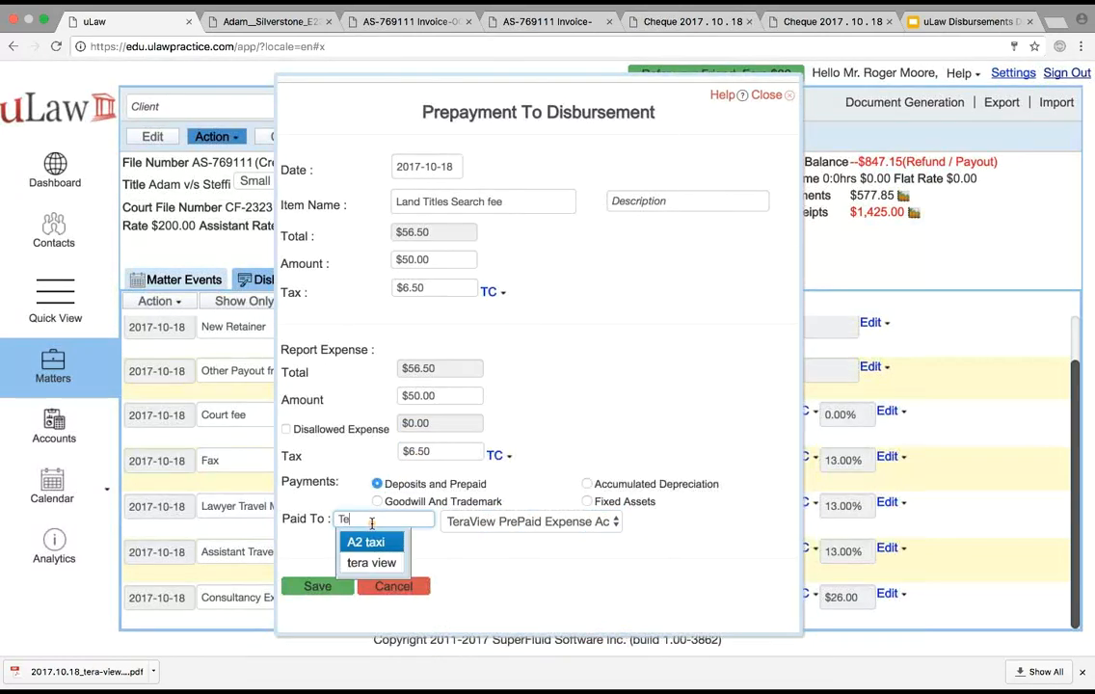
click(372, 542)
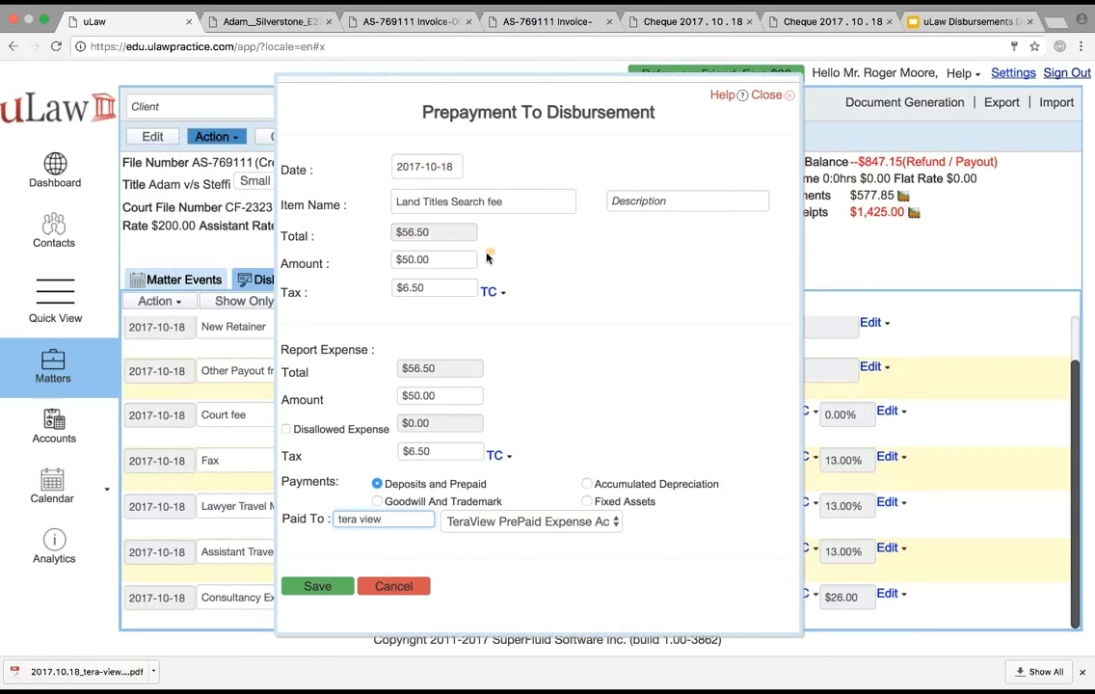
click(318, 586)
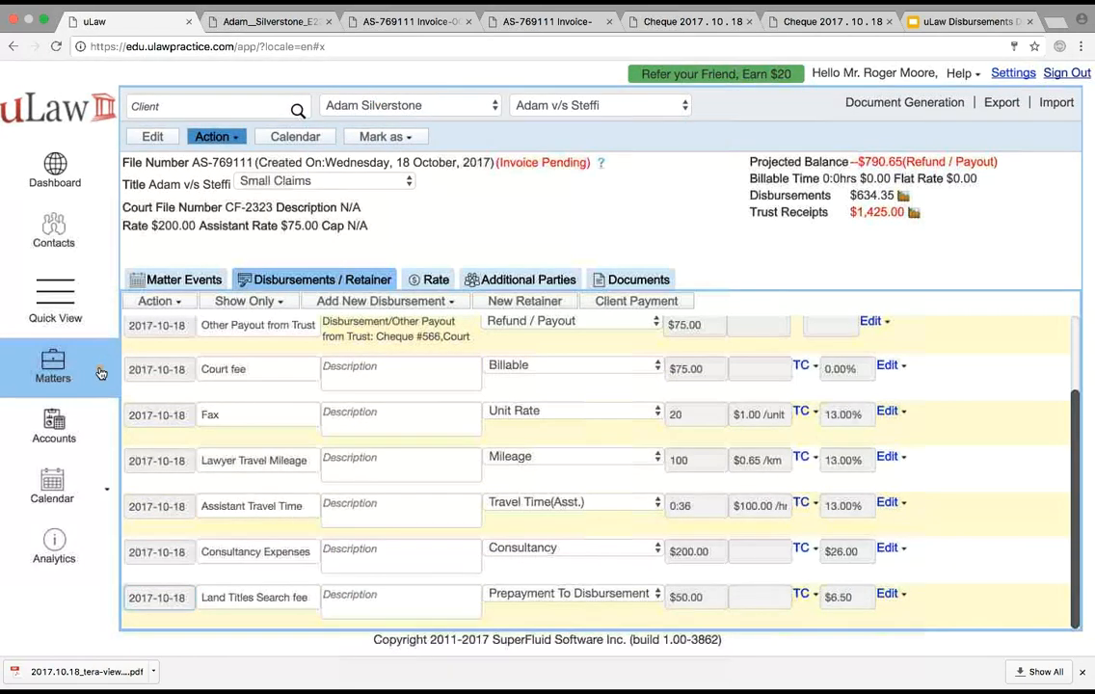
Open the TeraView PrePaid Expense Account among the Deposits and Prepaid asset accounts to review its transactions
click(76, 413)
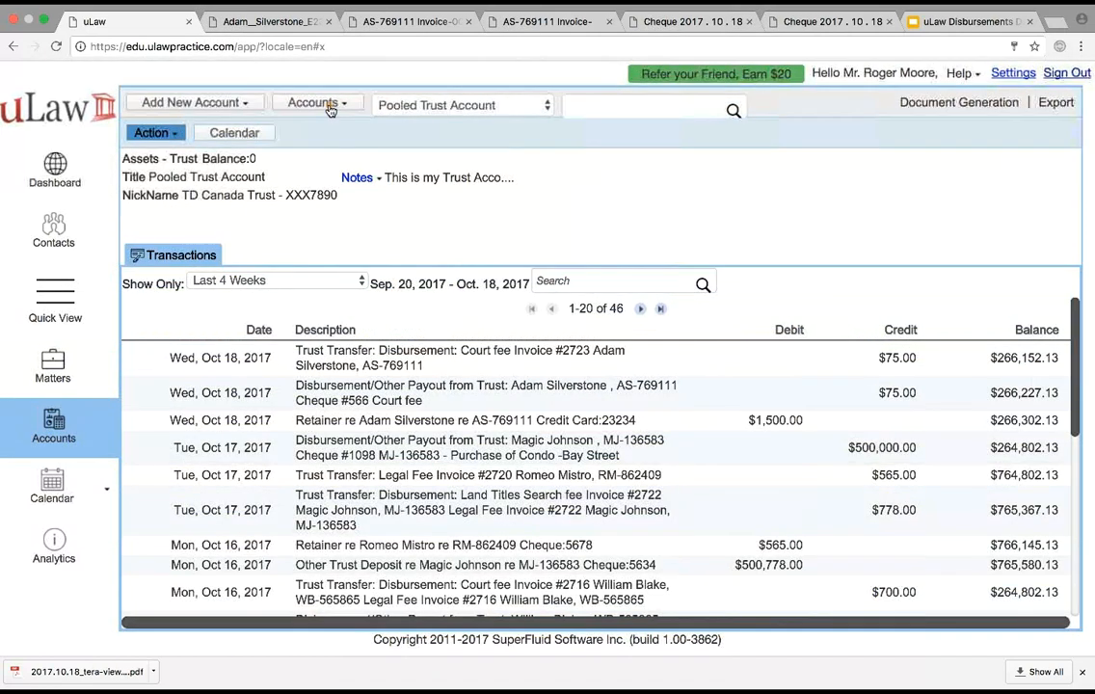
click(324, 103)
mouse_move(347, 214)
mouse_move(323, 147)
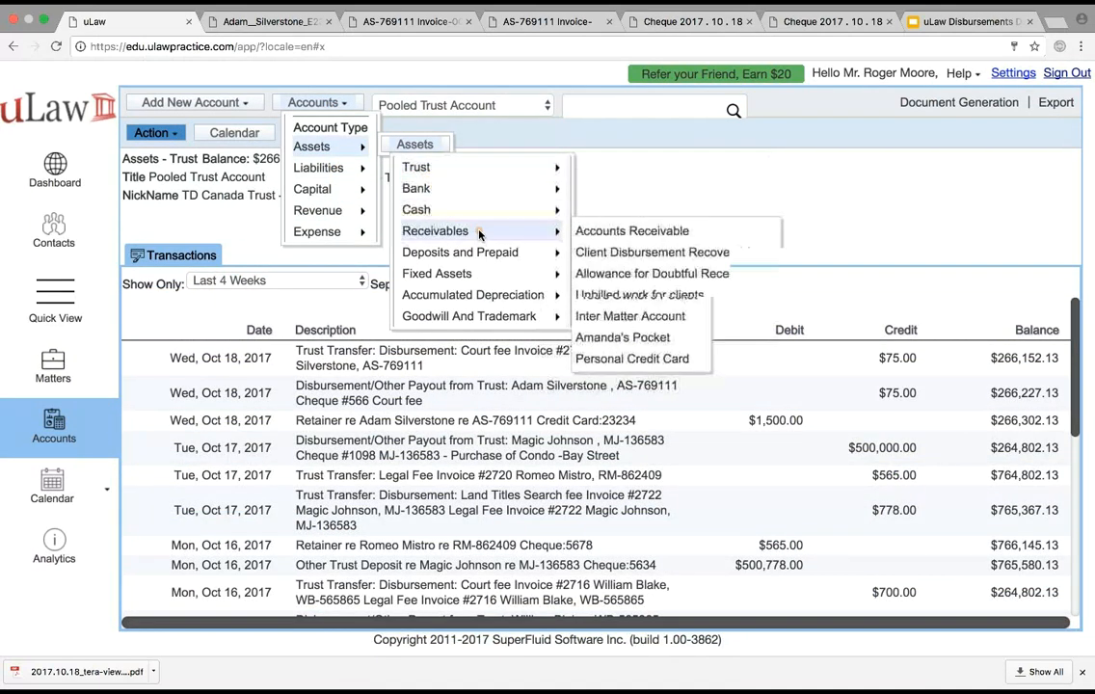
mouse_move(493, 252)
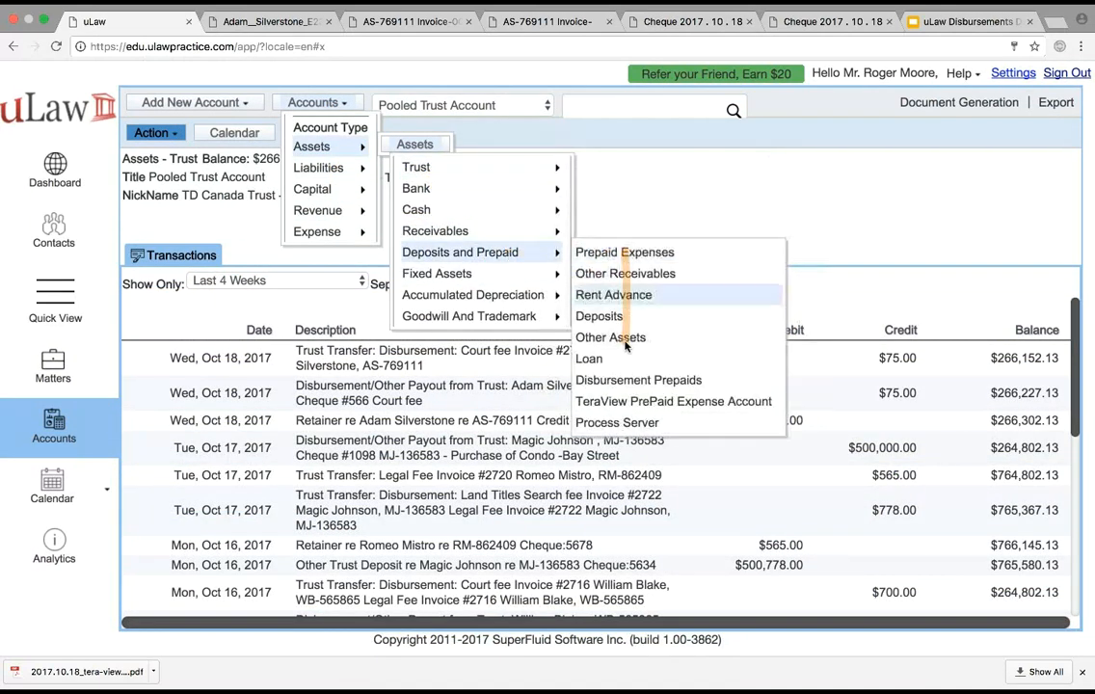
click(635, 400)
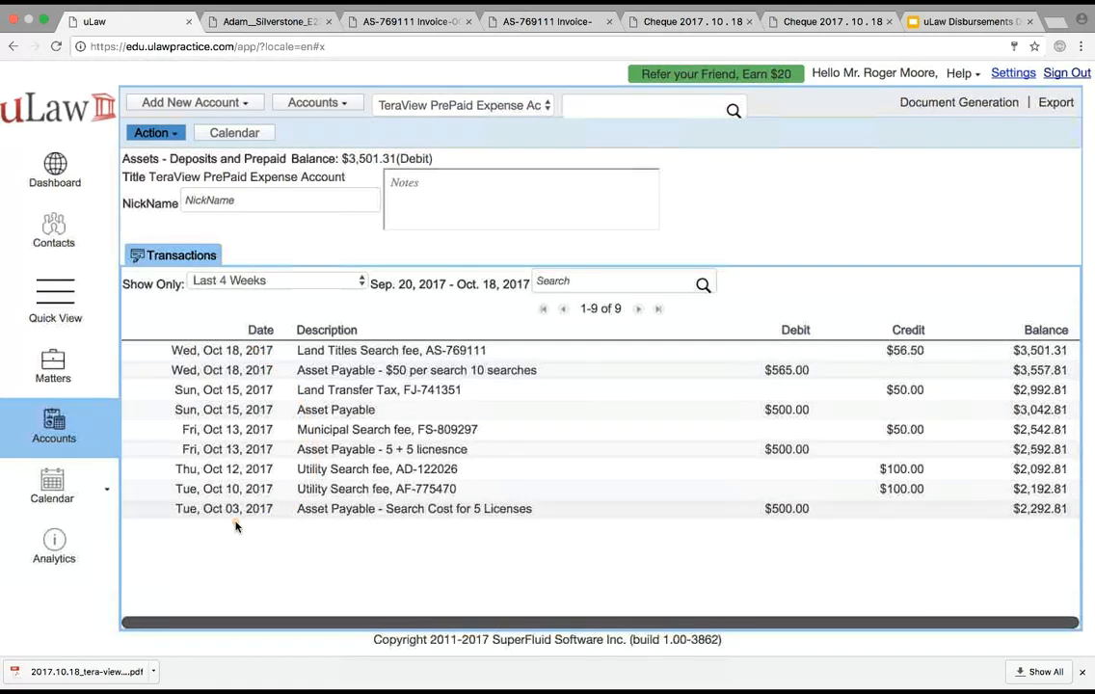
Switch to the uLaw Disbursements presentation in Google Slides and show slide 8 on ledgers that need to report disbursements
click(963, 21)
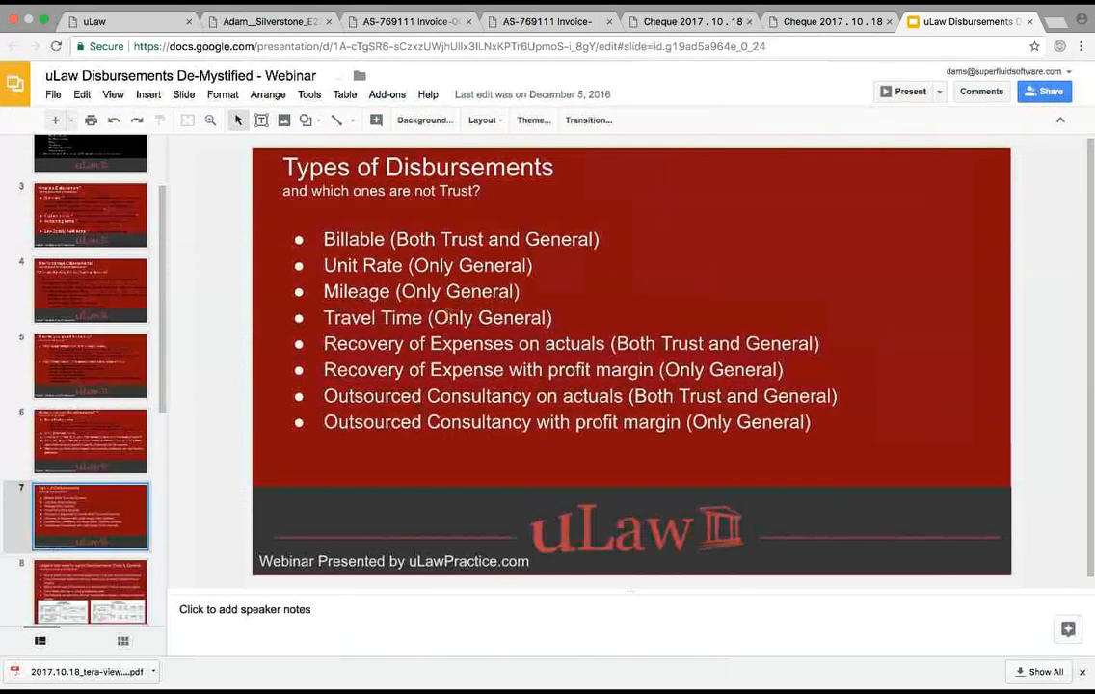
click(71, 589)
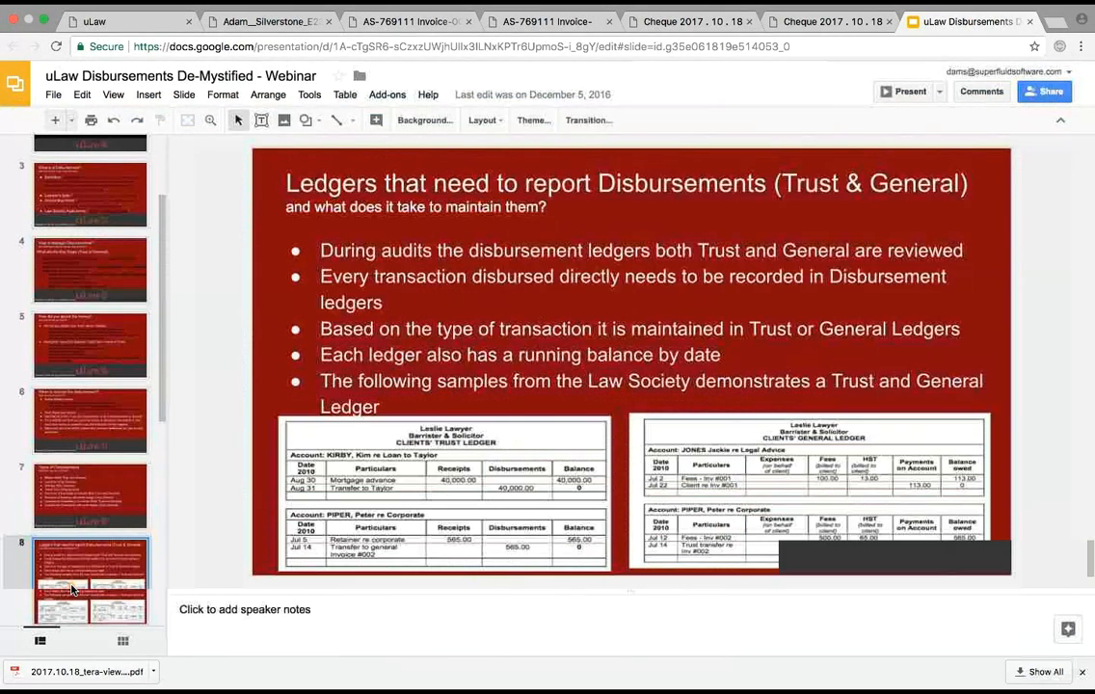
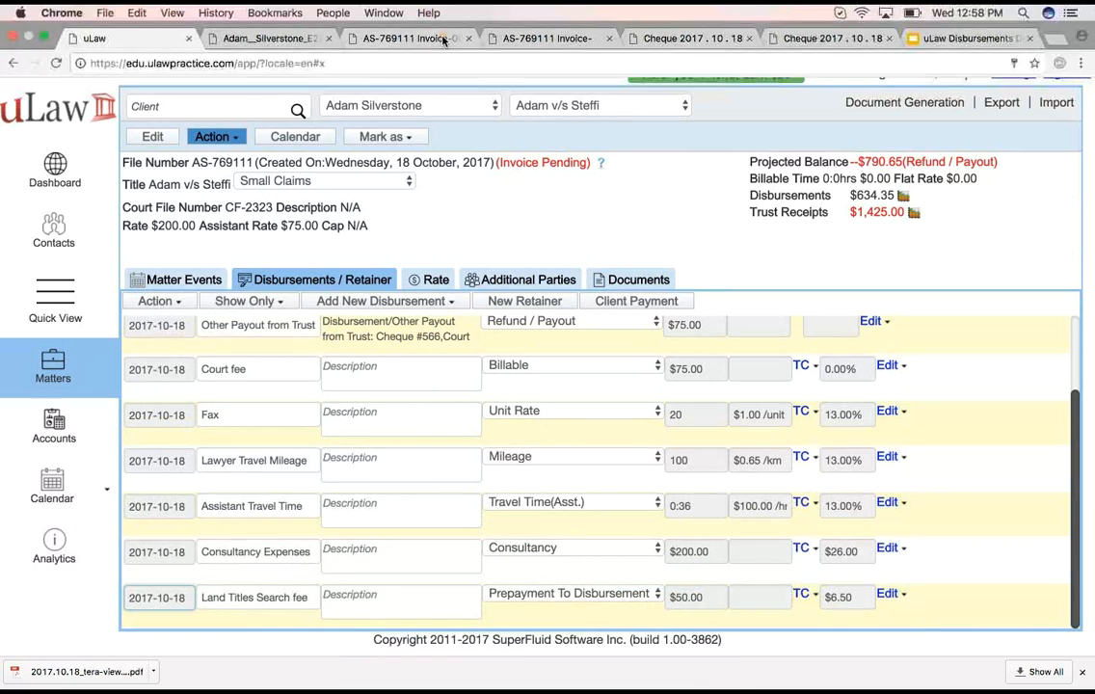
Take the browser out of full-screen view and switch to the join.me app
click(43, 37)
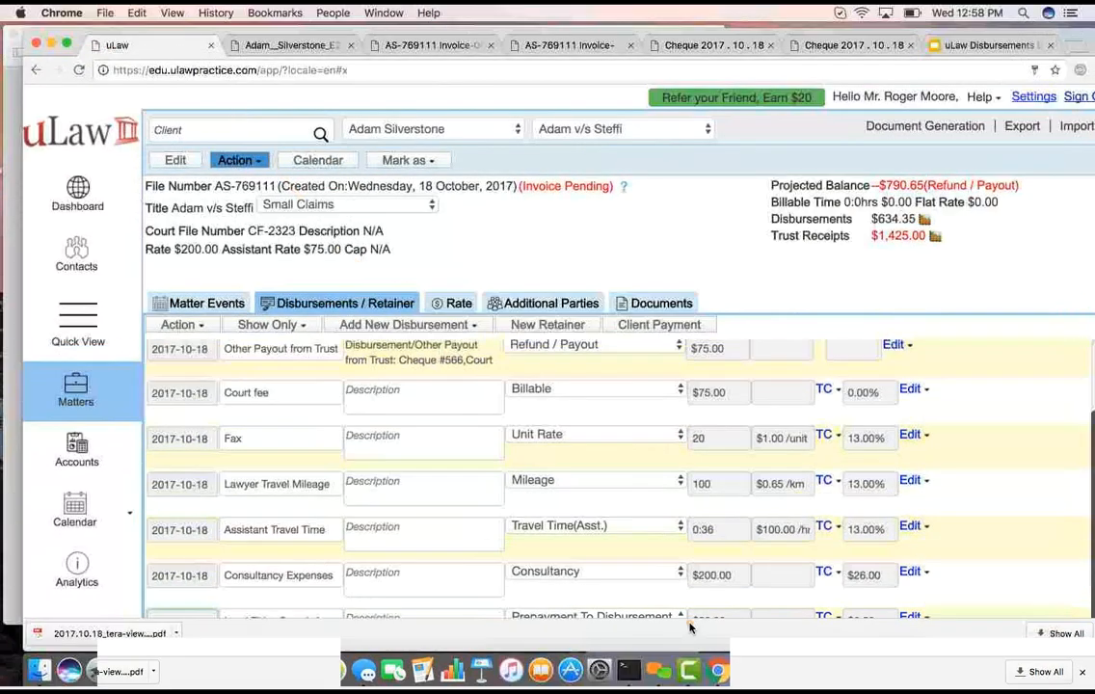
click(646, 679)
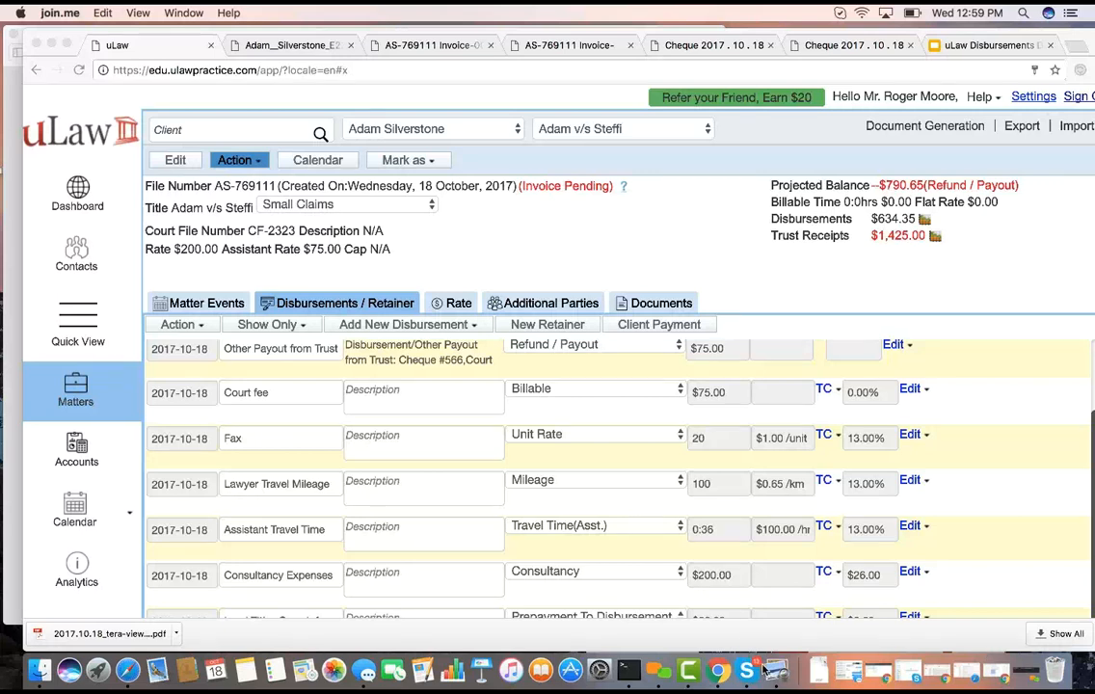
Return to uLaw's accounts and start a new Office Expenses entry
click(74, 462)
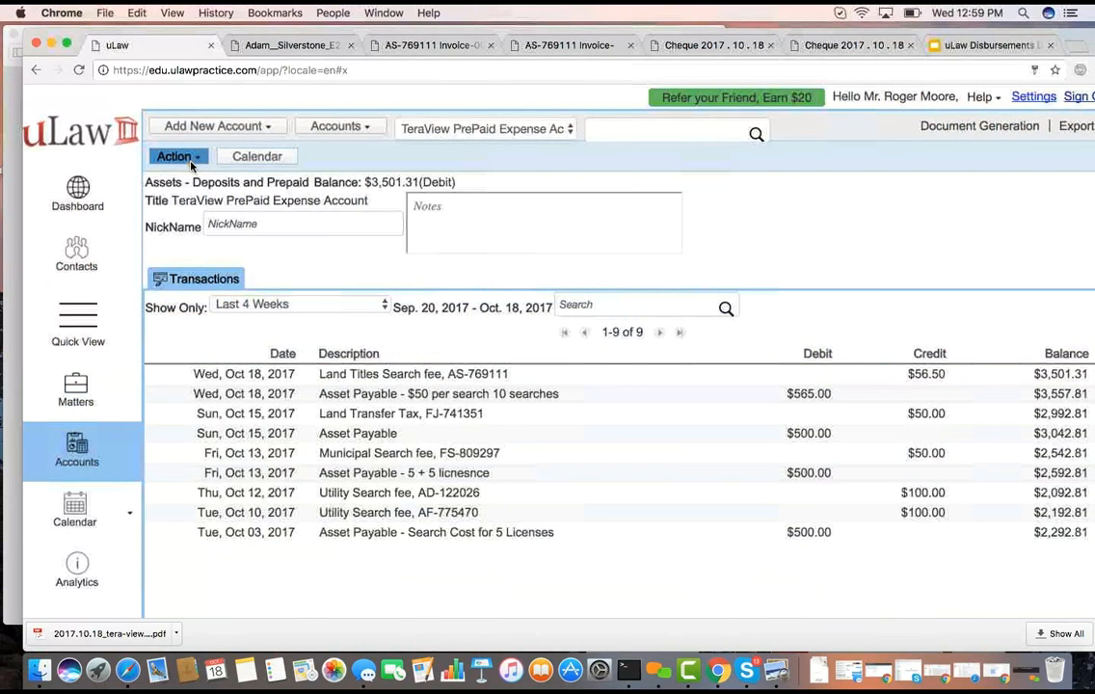
click(166, 157)
mouse_move(197, 197)
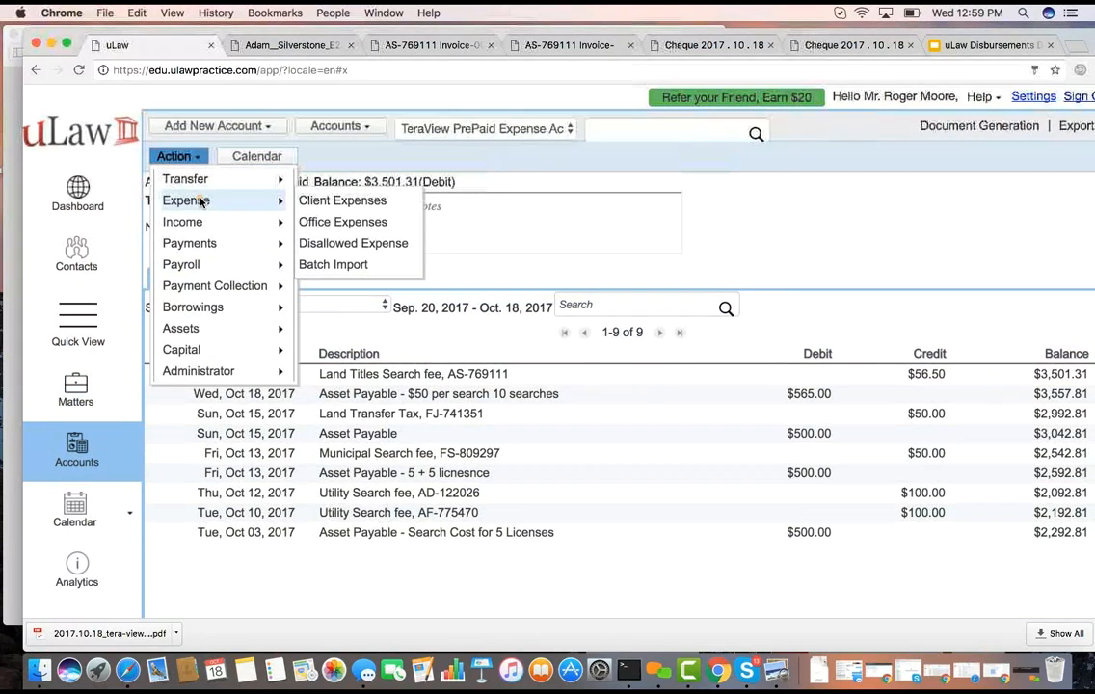
click(366, 221)
Review the expense accounts available under Office Expenses, Rent and Taxes, and Interest and Bankcharges
click(310, 279)
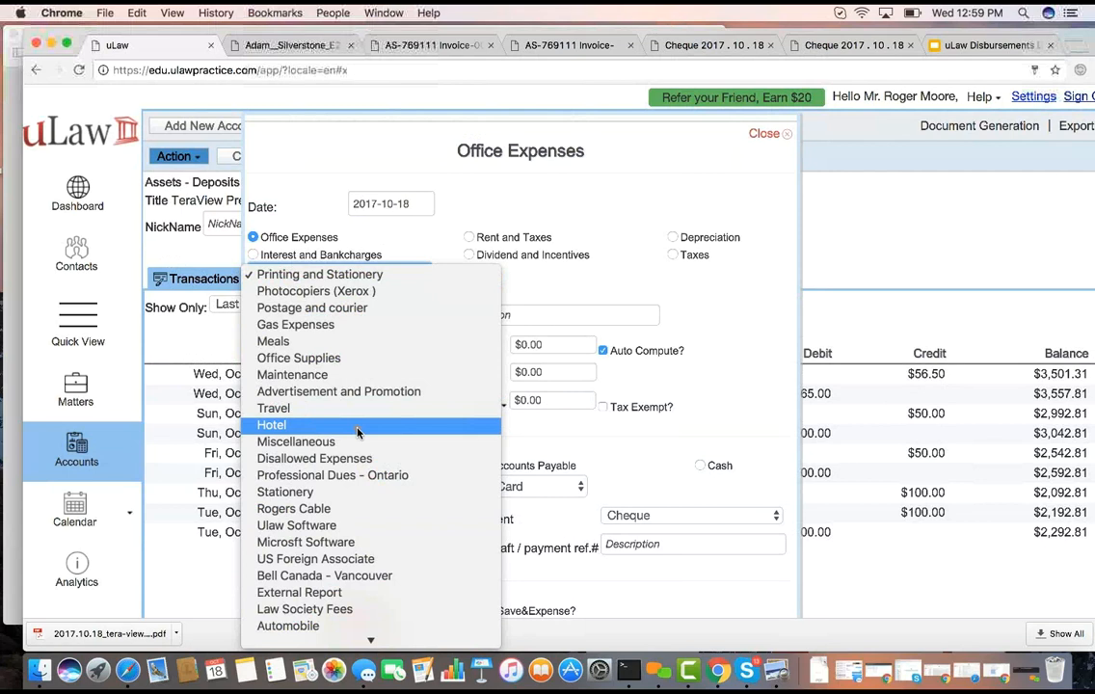
click(527, 186)
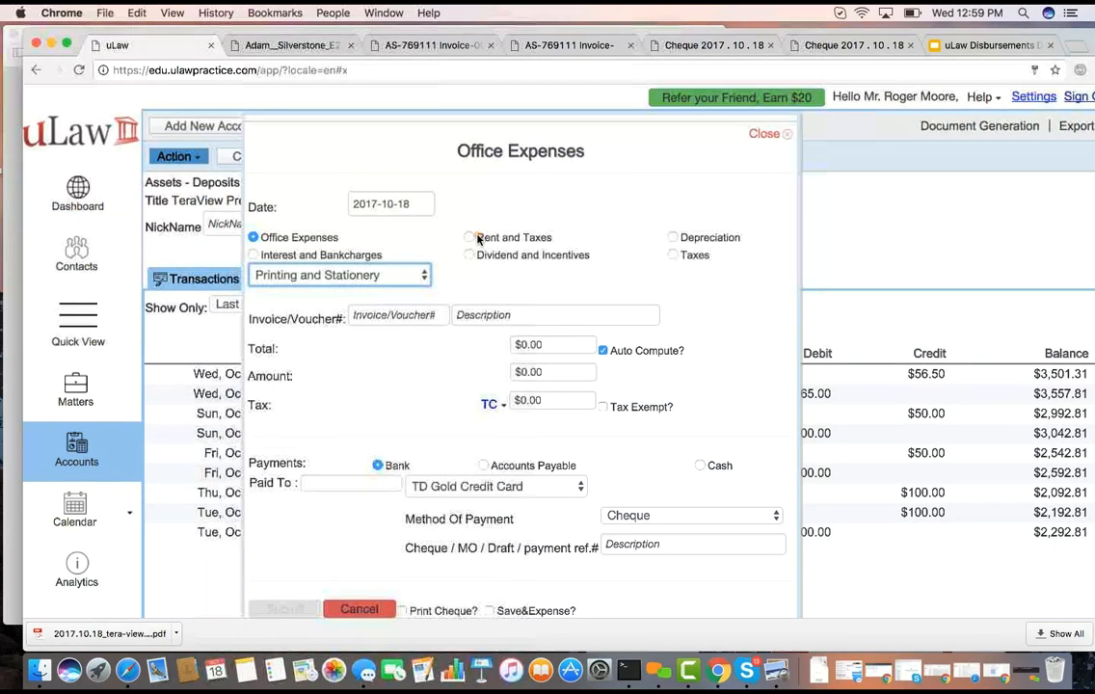
click(476, 239)
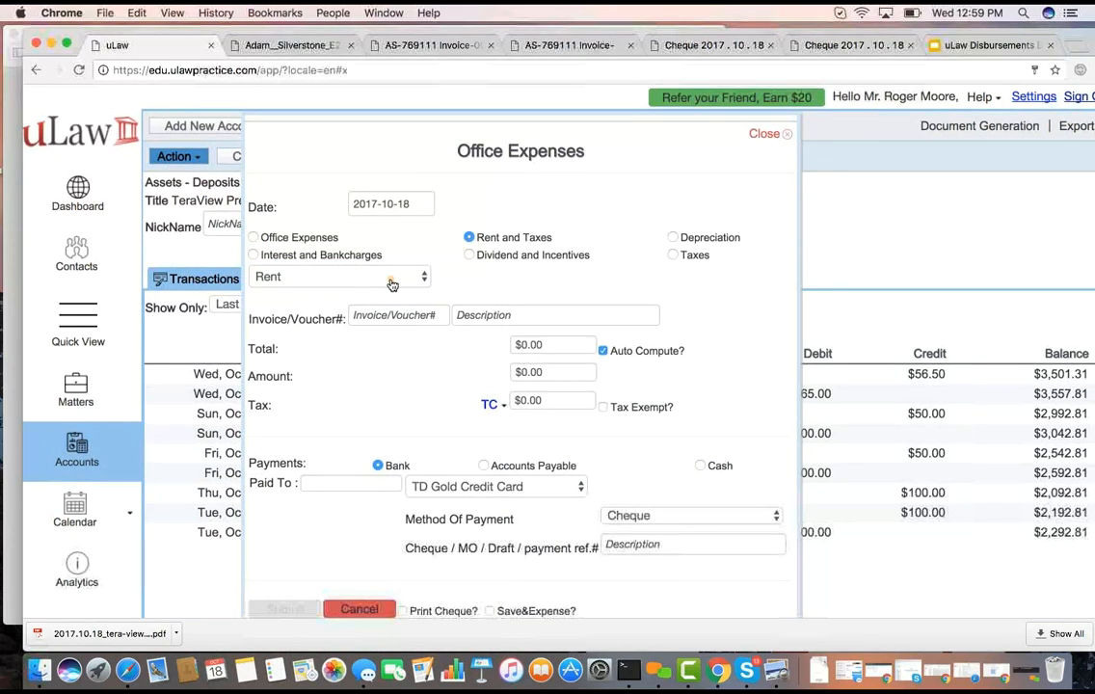
click(347, 276)
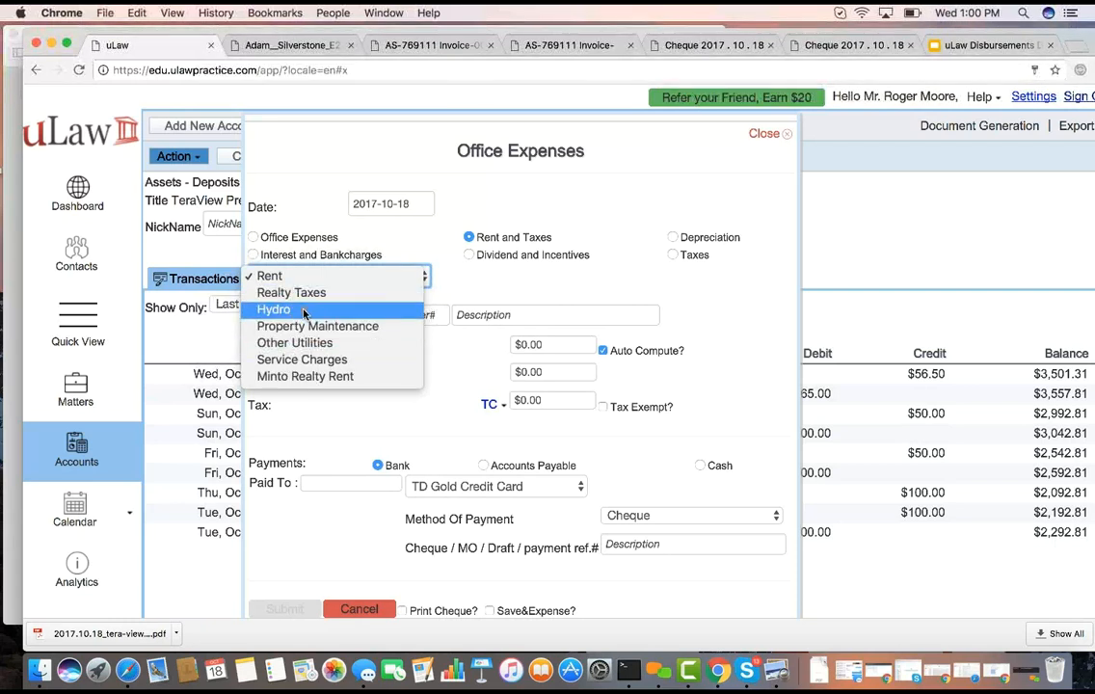
click(621, 272)
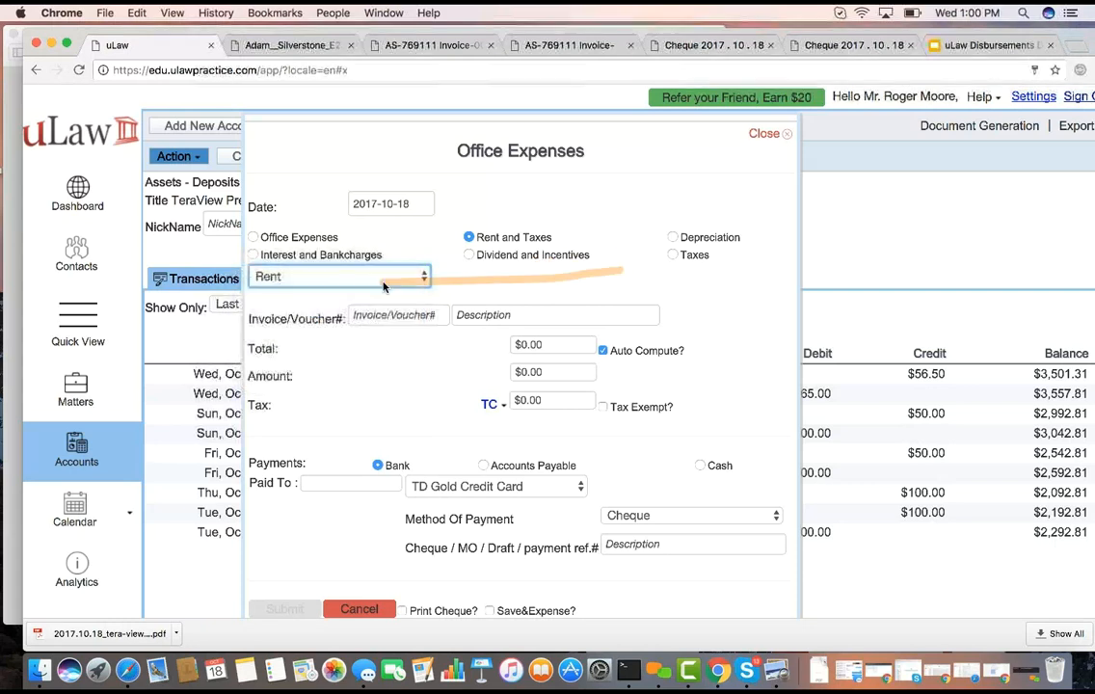
click(254, 256)
click(296, 281)
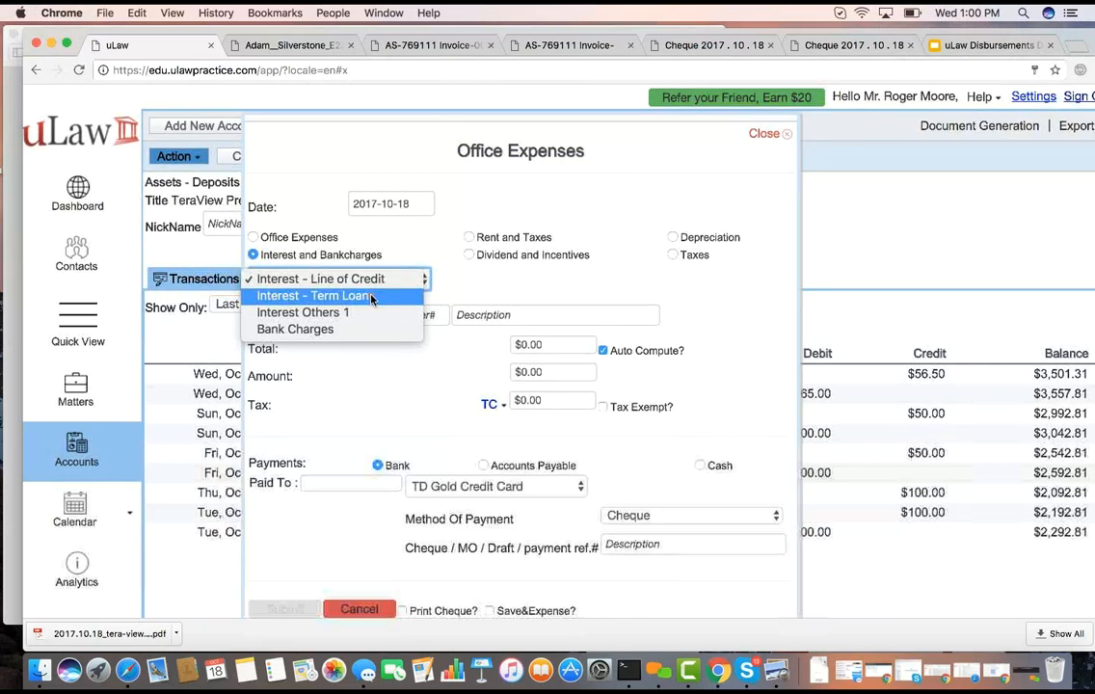
click(522, 284)
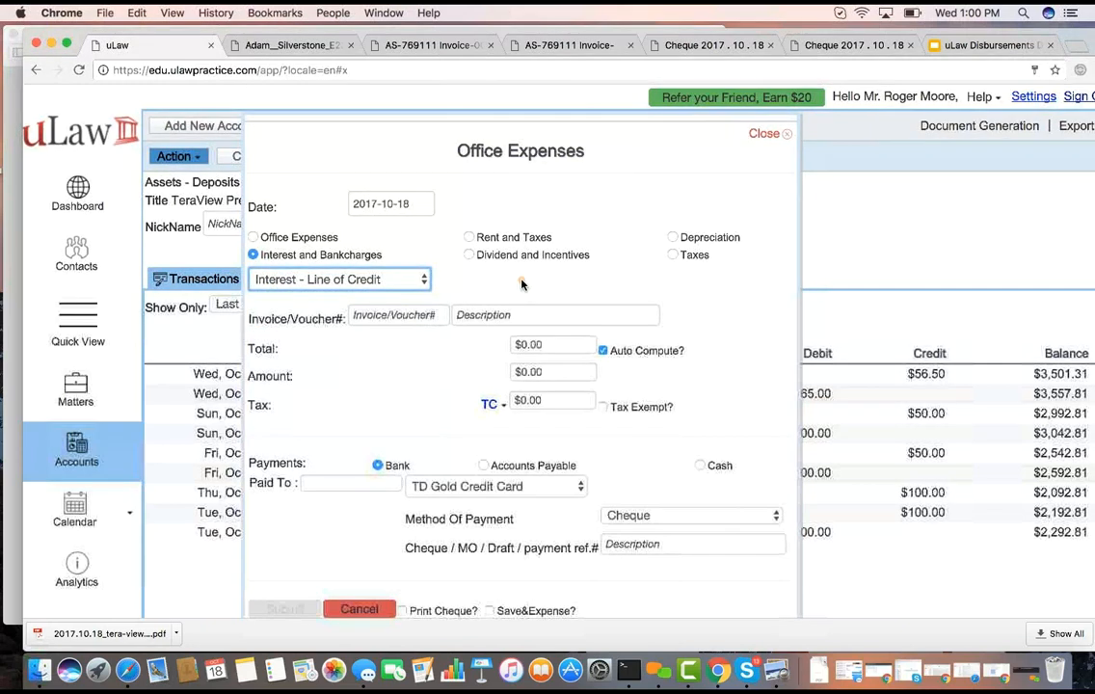
click(301, 238)
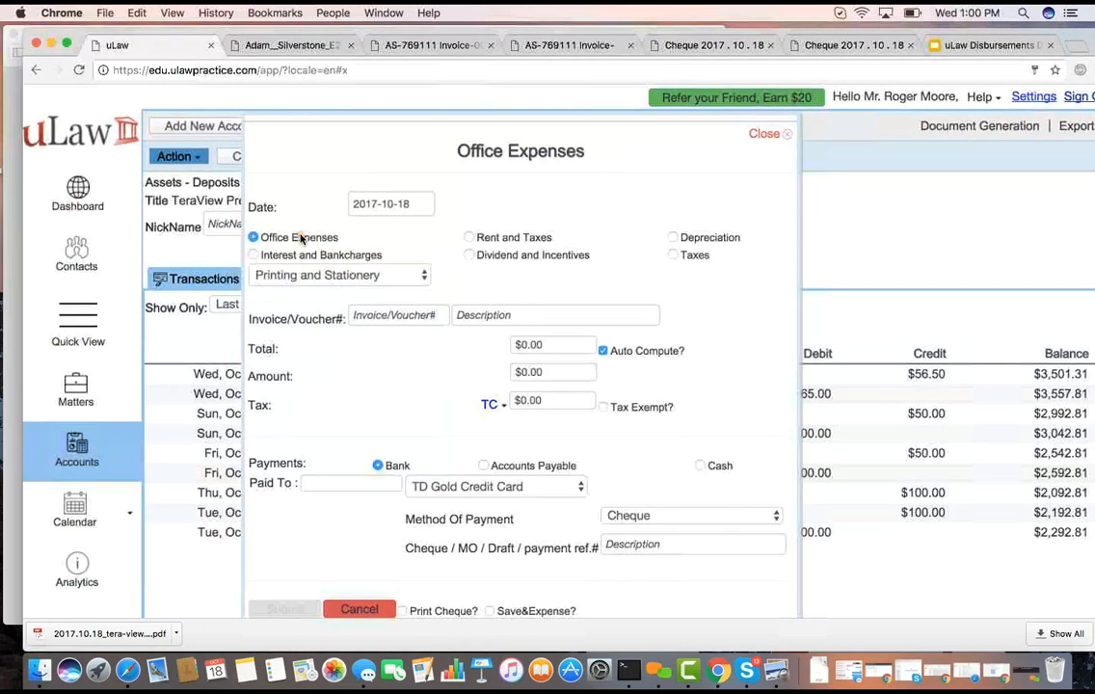
Enter a Rent expense under Rent and Taxes with invoice/voucher number 232, description "Rent for Oct" and an amount of $500
click(470, 239)
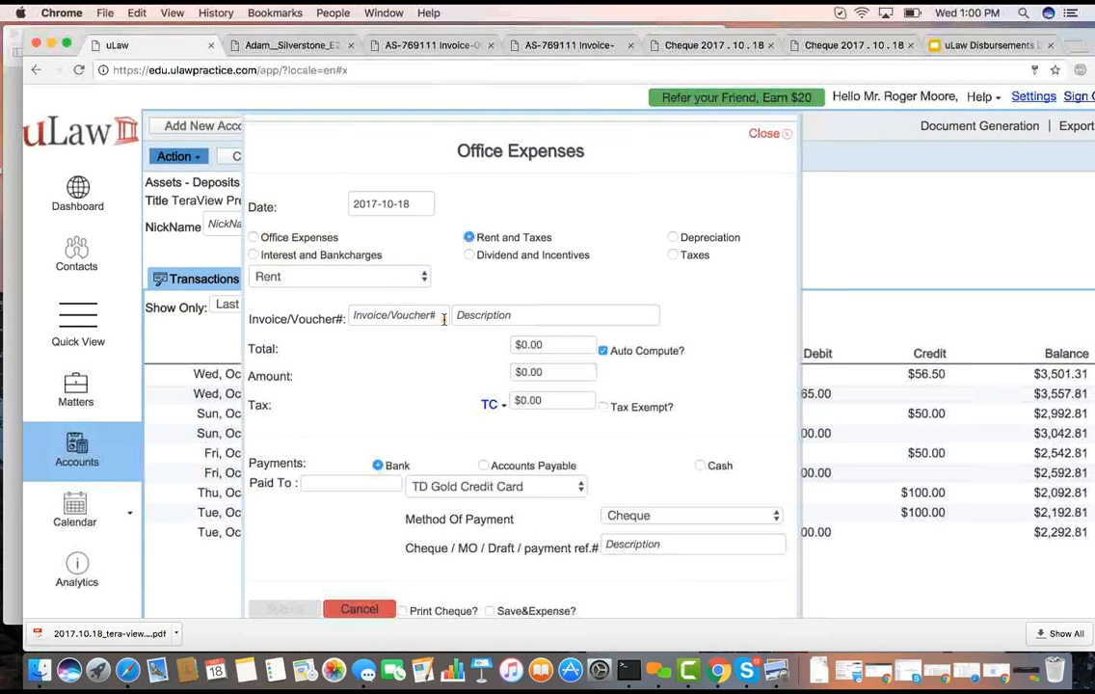
click(412, 316)
text(232)
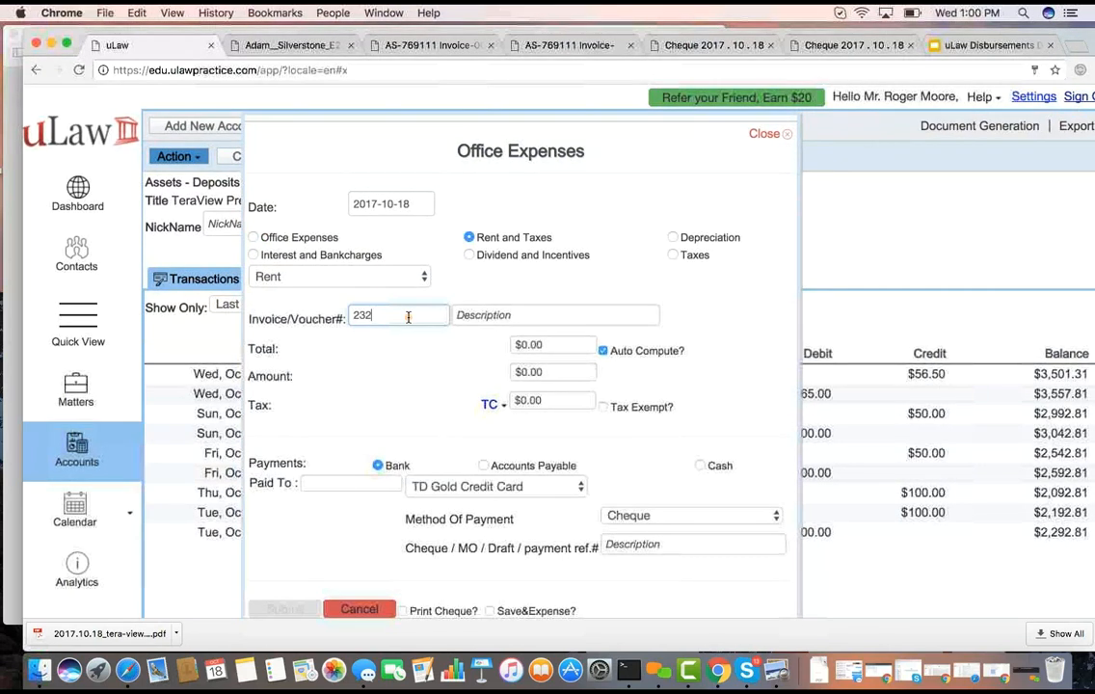
click(541, 315)
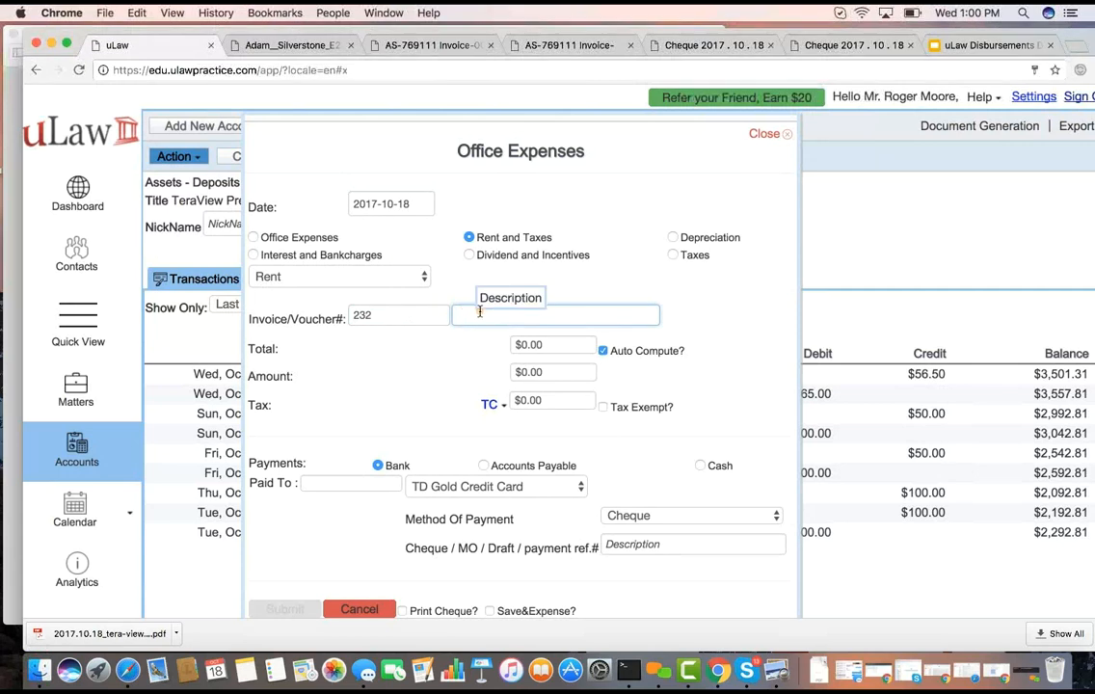
text(Rent for Oct)
click(536, 375)
double_click(536, 375)
text(500)
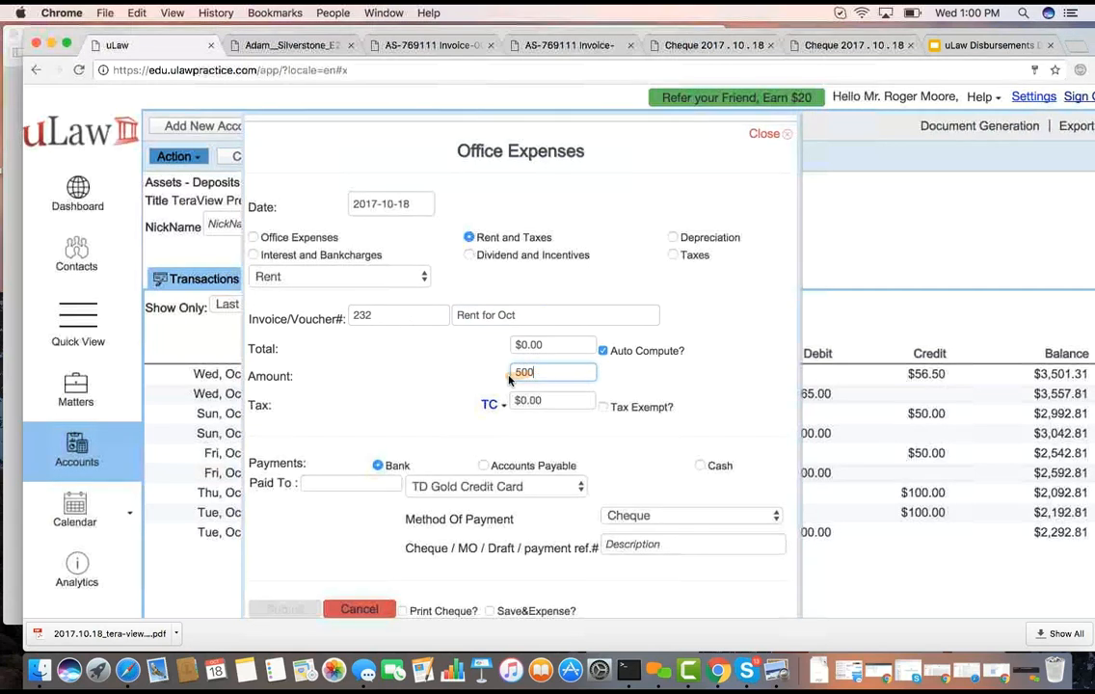
click(453, 381)
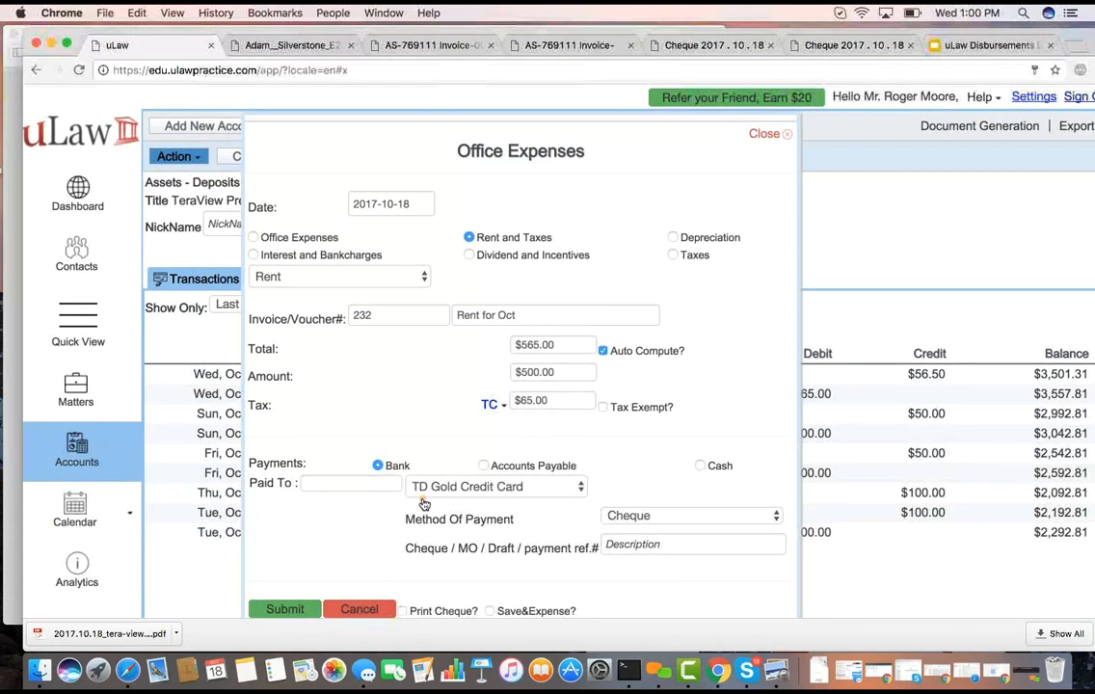
Set the payee to "Minto" with cheque/payment reference 32, and submit the rent expense
click(347, 484)
text(Minto)
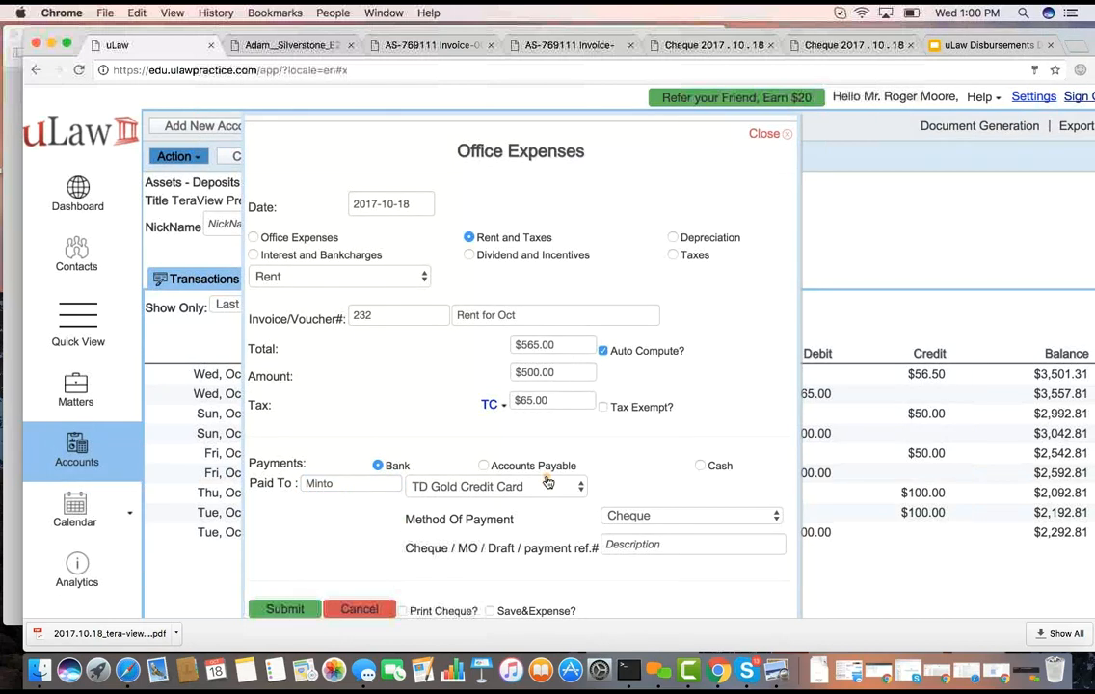
click(630, 546)
text(32)
click(294, 610)
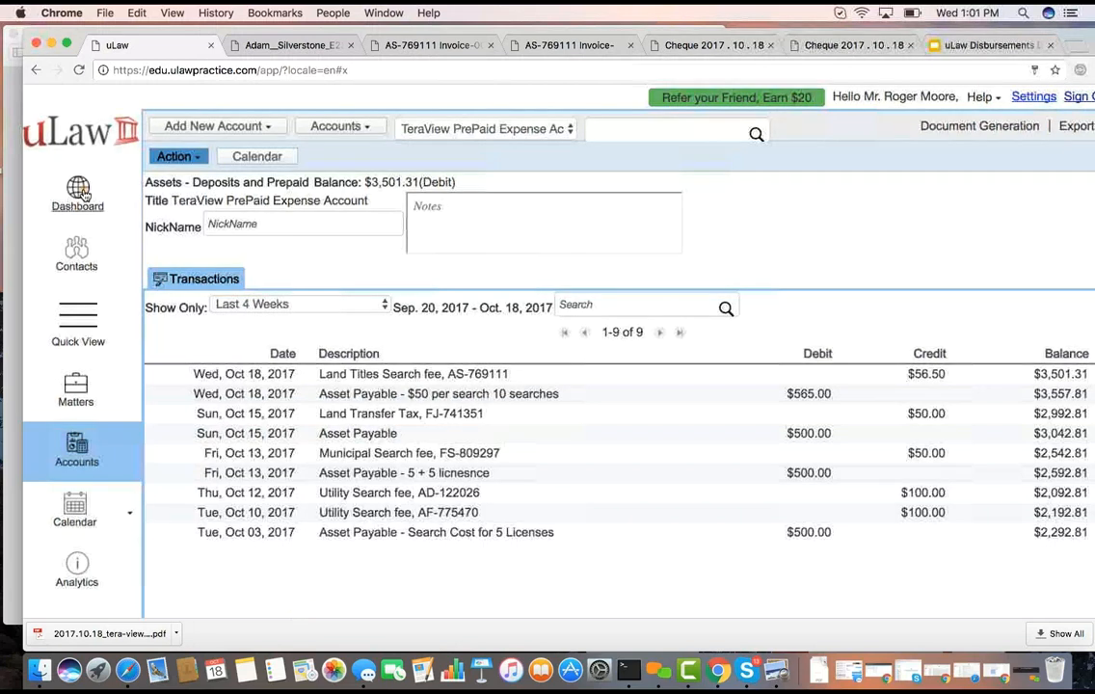
Start a Disallowed Expense entry and choose Meals as the office expense type
click(169, 156)
mouse_move(245, 202)
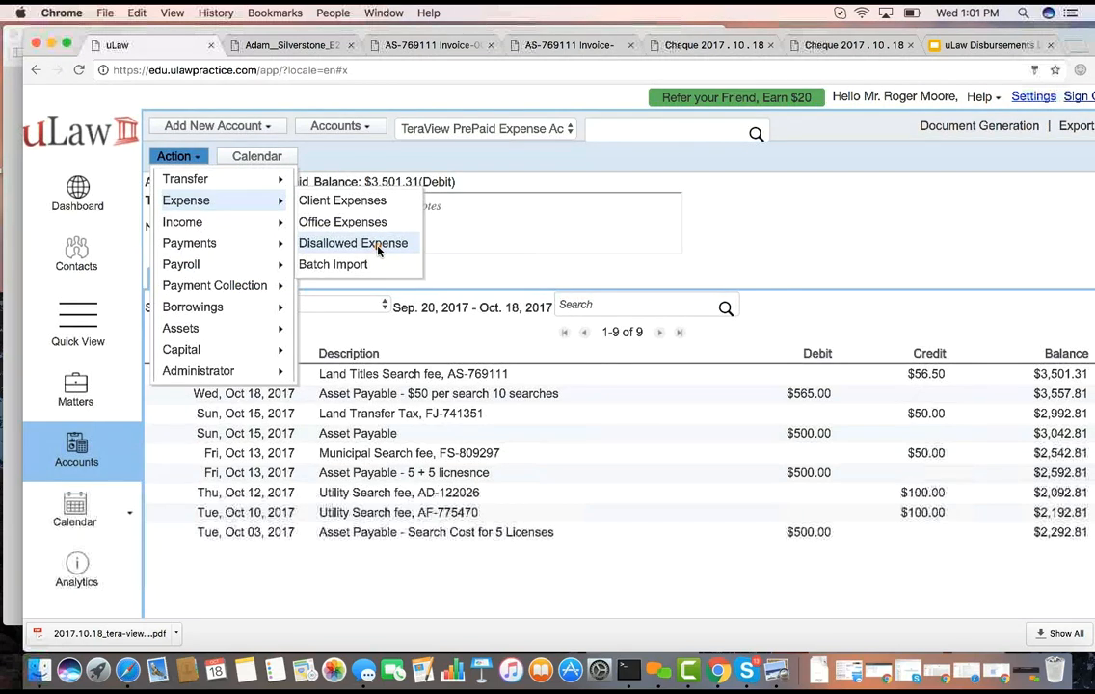
click(377, 248)
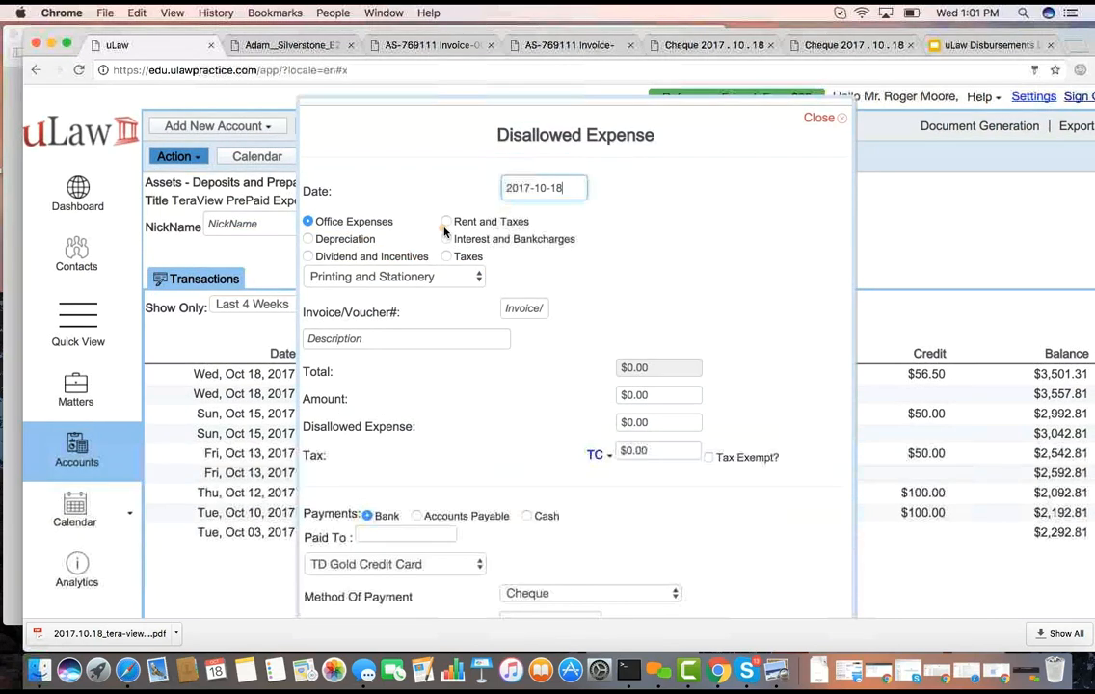
click(315, 276)
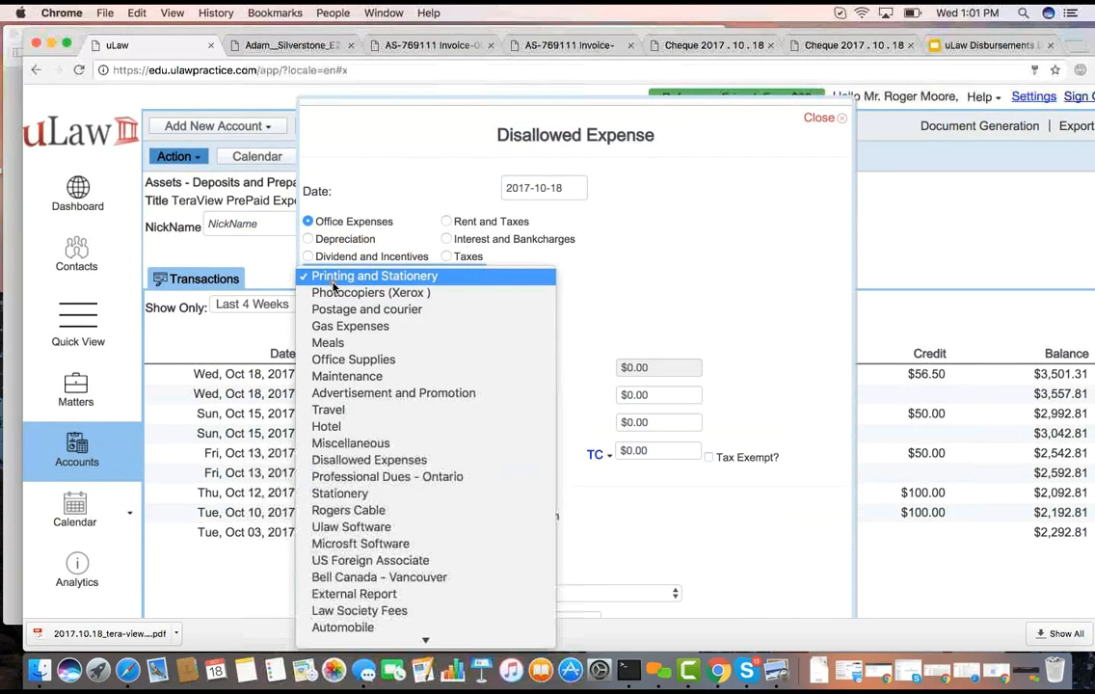
click(332, 342)
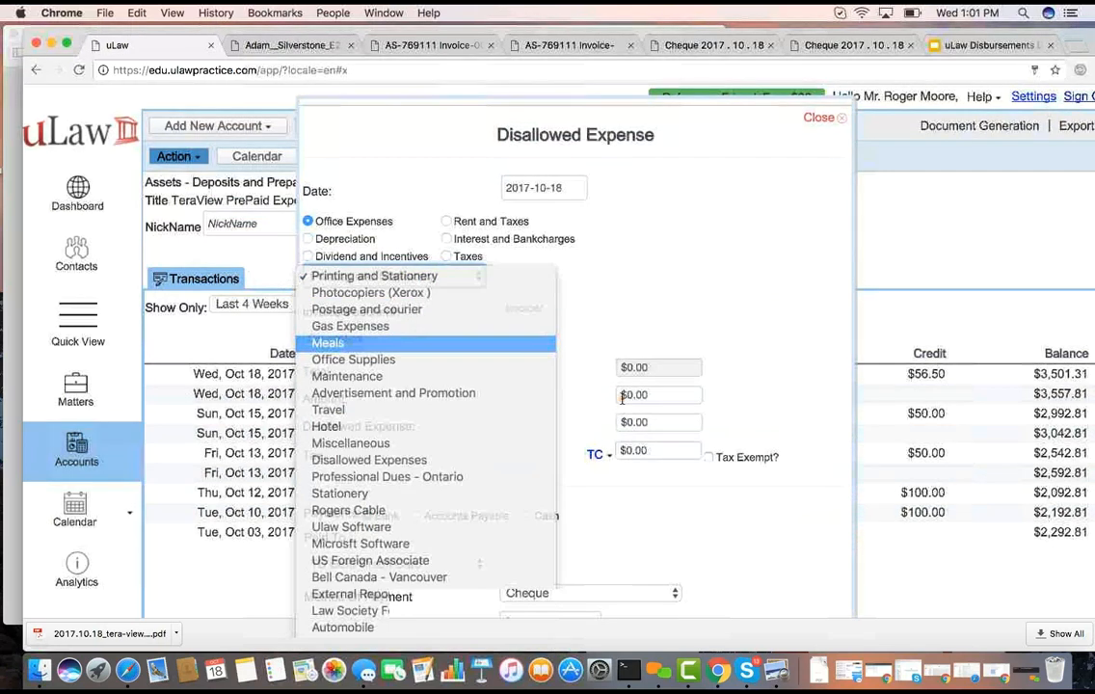
Enter an amount of $100 with a disallowed portion of $9 for the meals expense, and submit it
click(643, 396)
text(100)
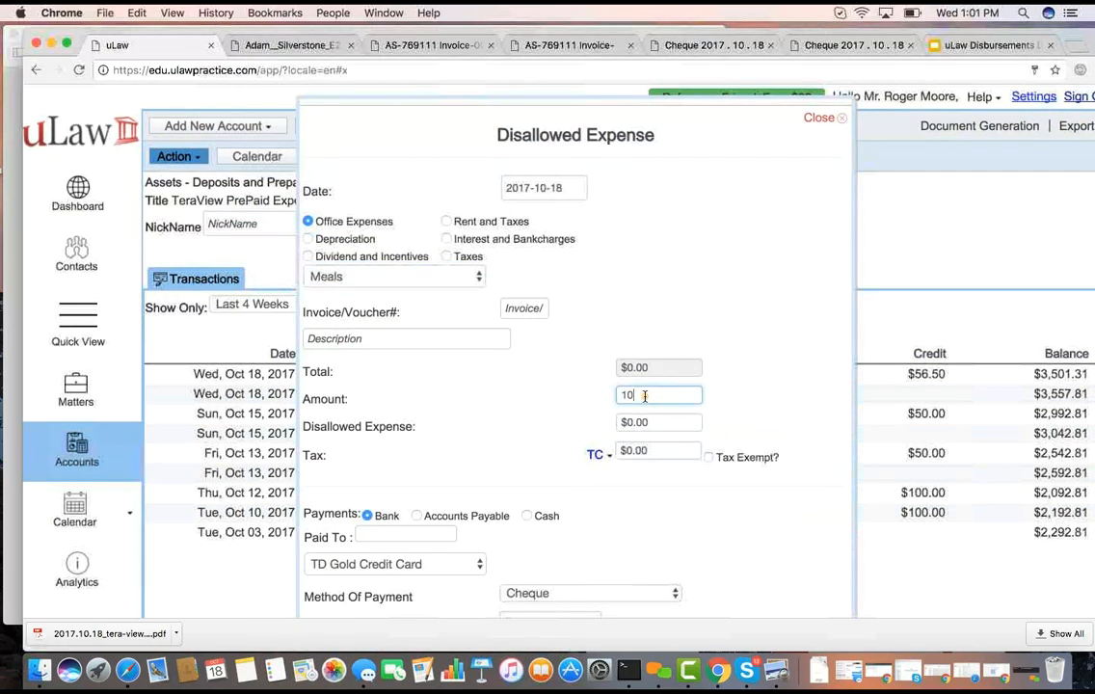
click(635, 422)
text(9)
click(538, 398)
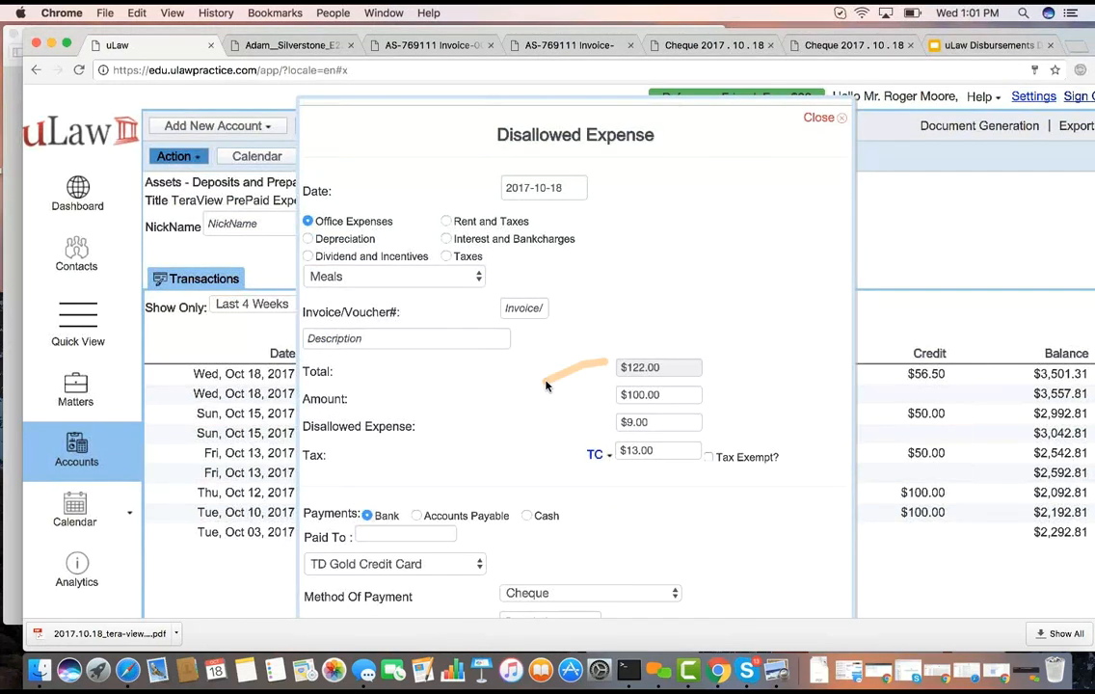
scroll(482, 408, down, 5)
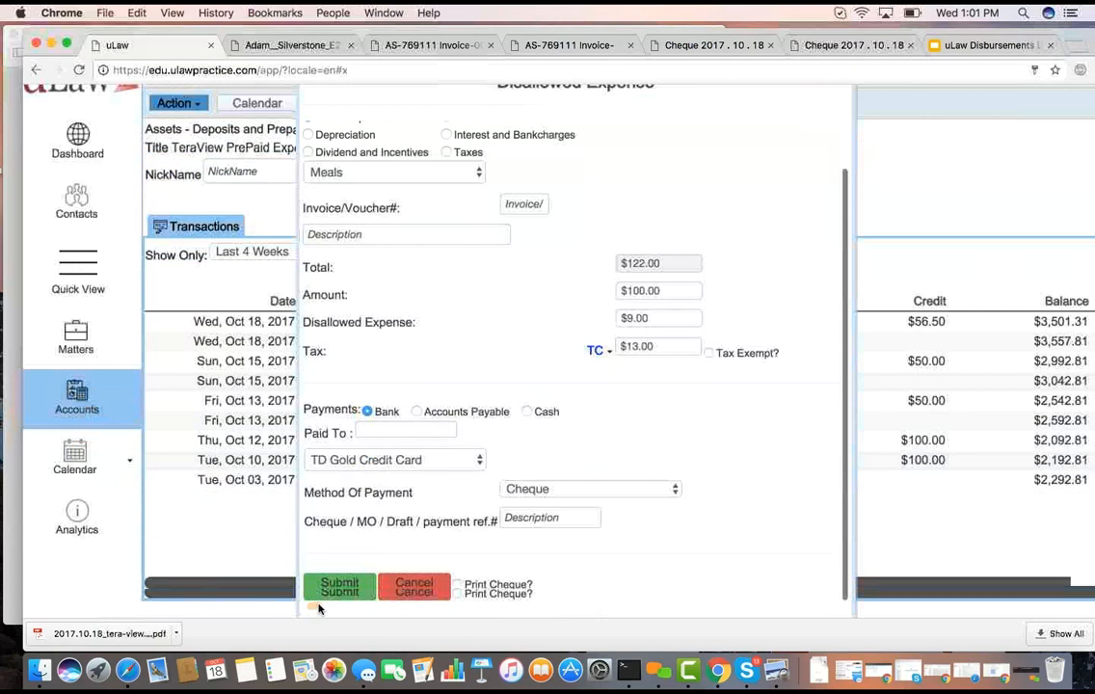
click(341, 589)
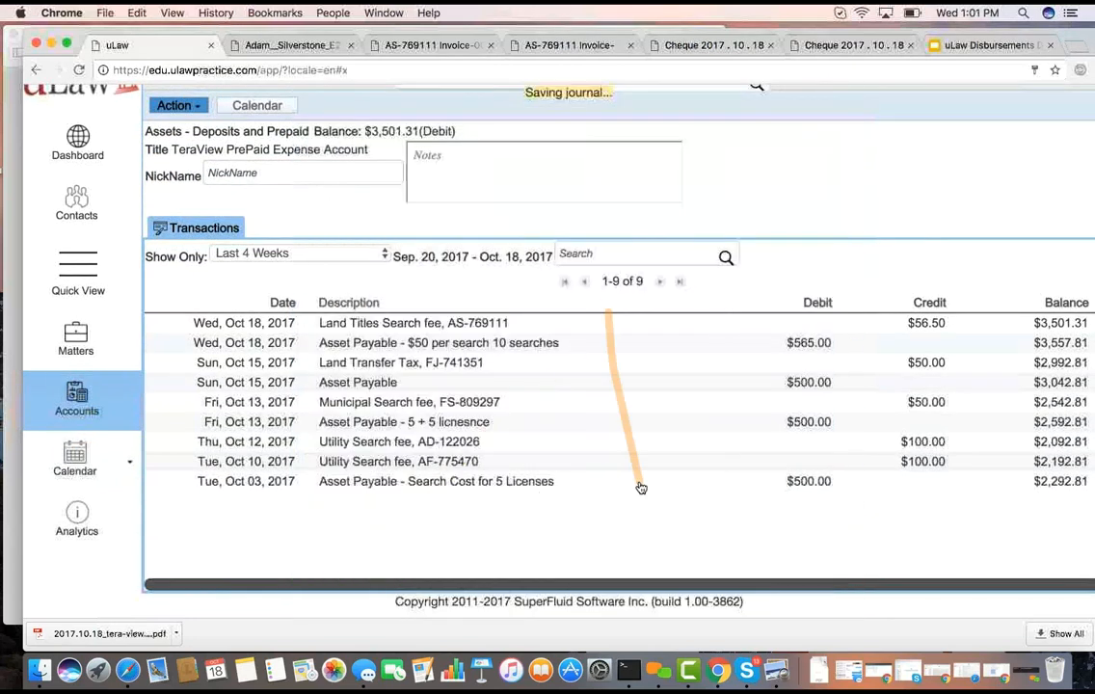
Check the join.me app, and start another Office Expenses entry back in uLaw
click(658, 672)
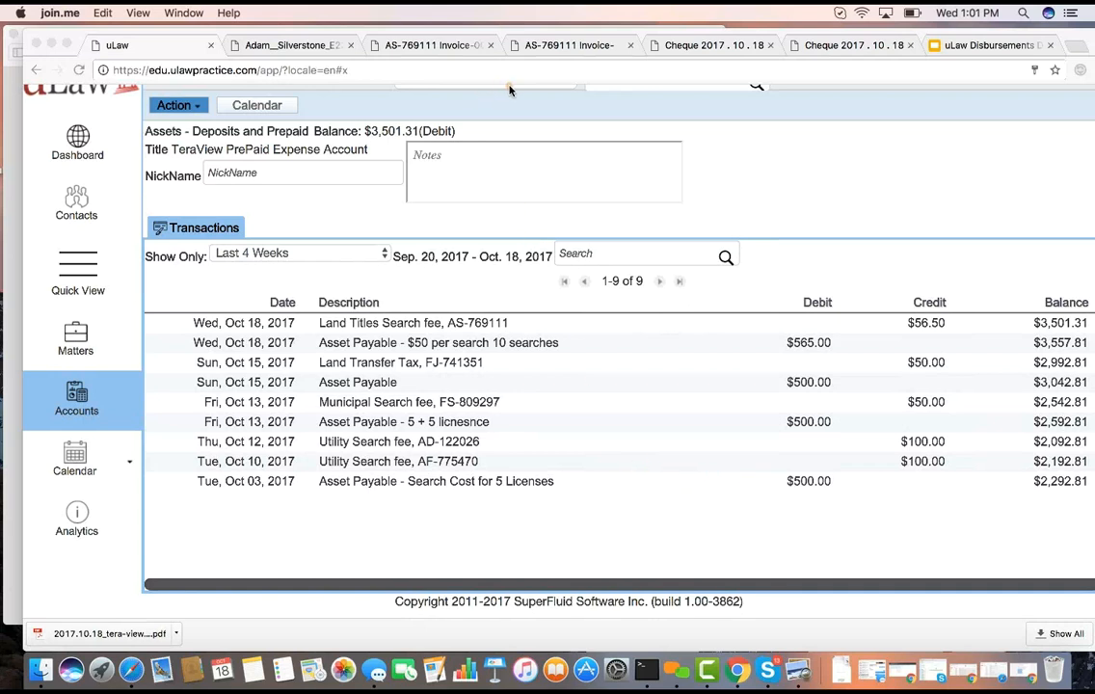
click(190, 106)
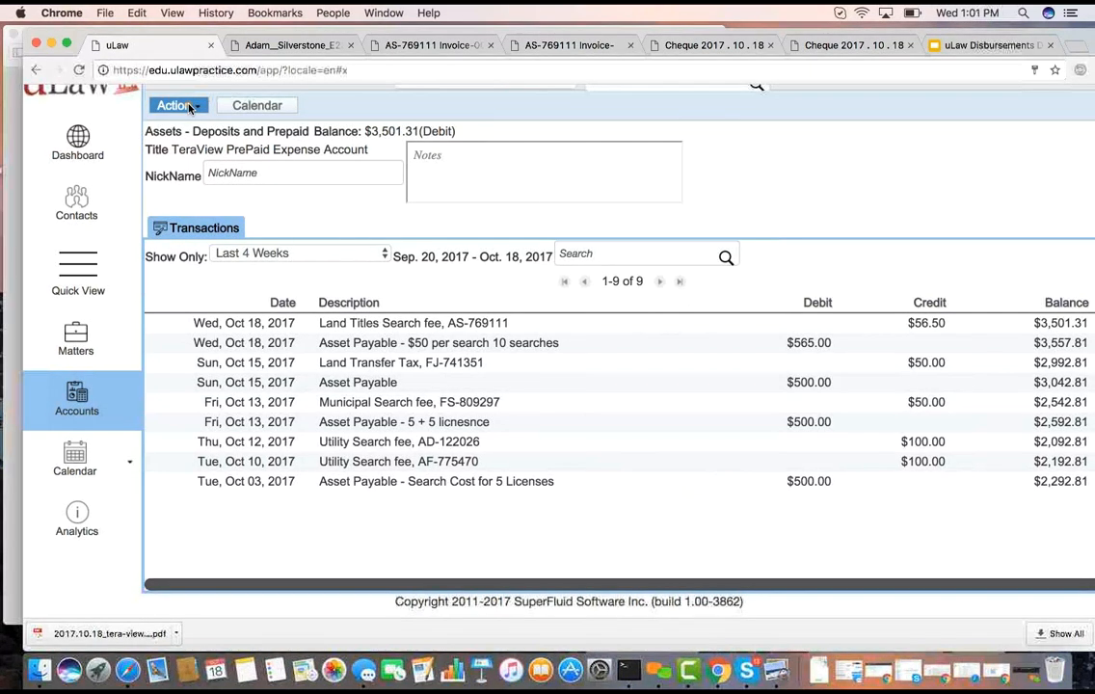
click(190, 106)
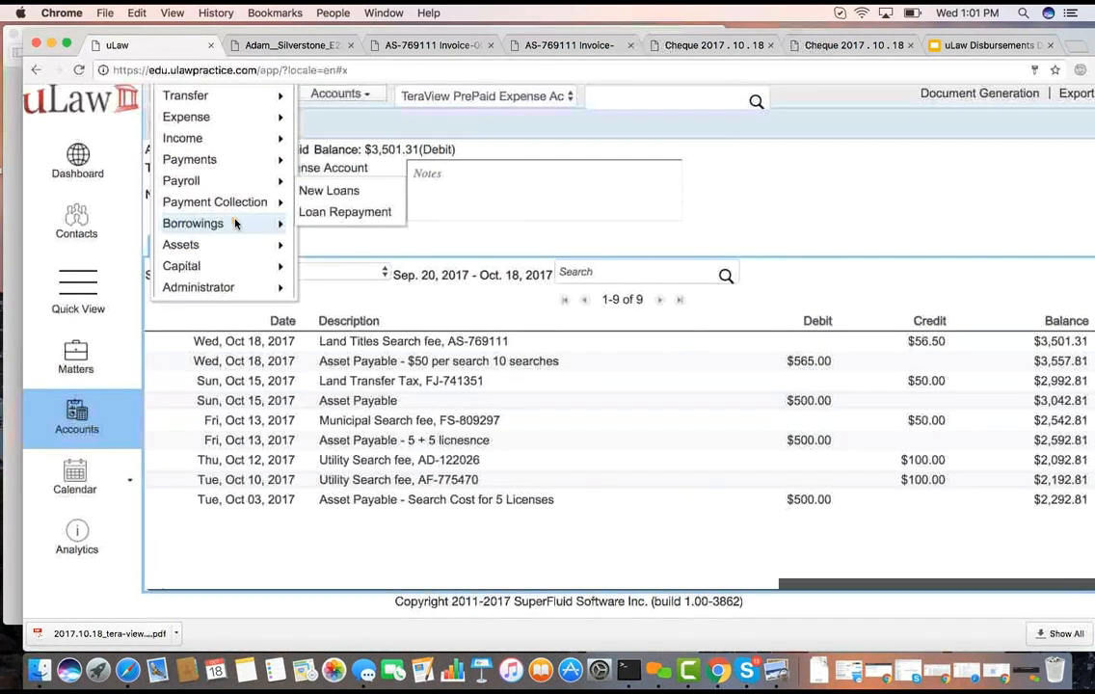
mouse_move(232, 185)
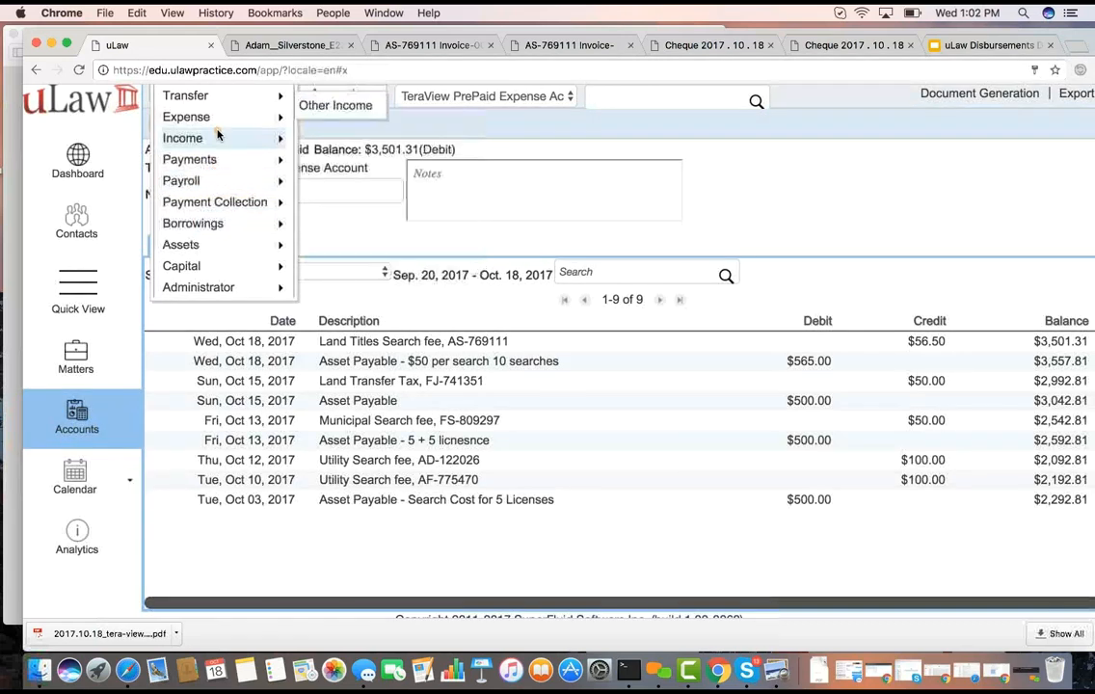
mouse_move(289, 123)
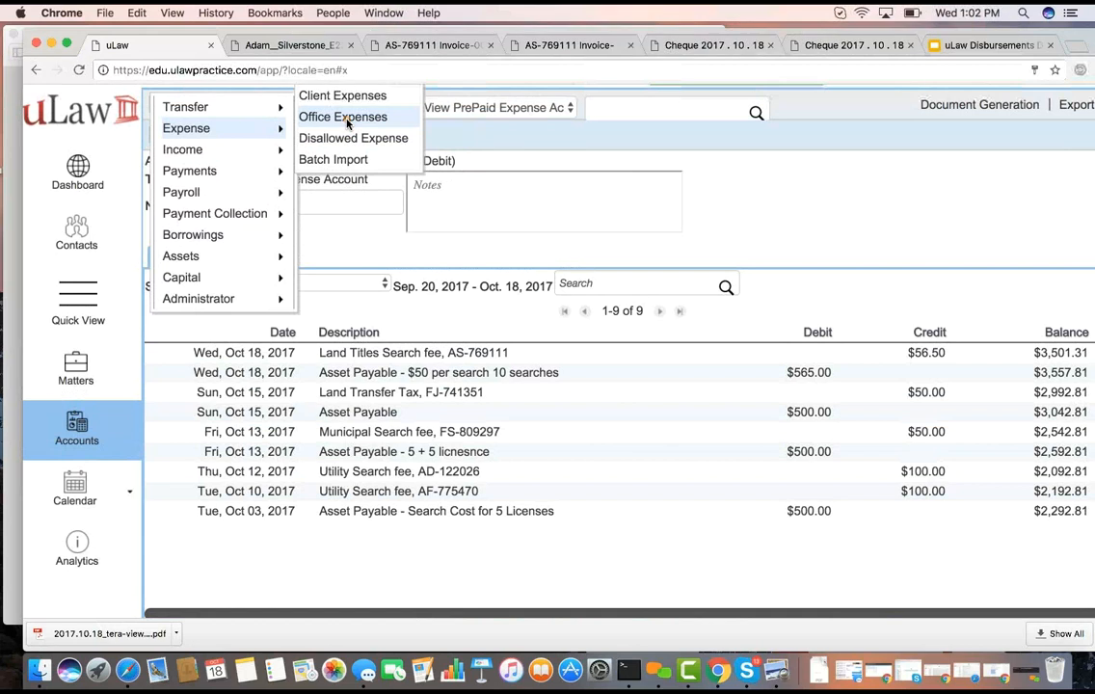
click(348, 120)
Browse the expense date calendar back to July 2017, and close it without picking a date
click(398, 183)
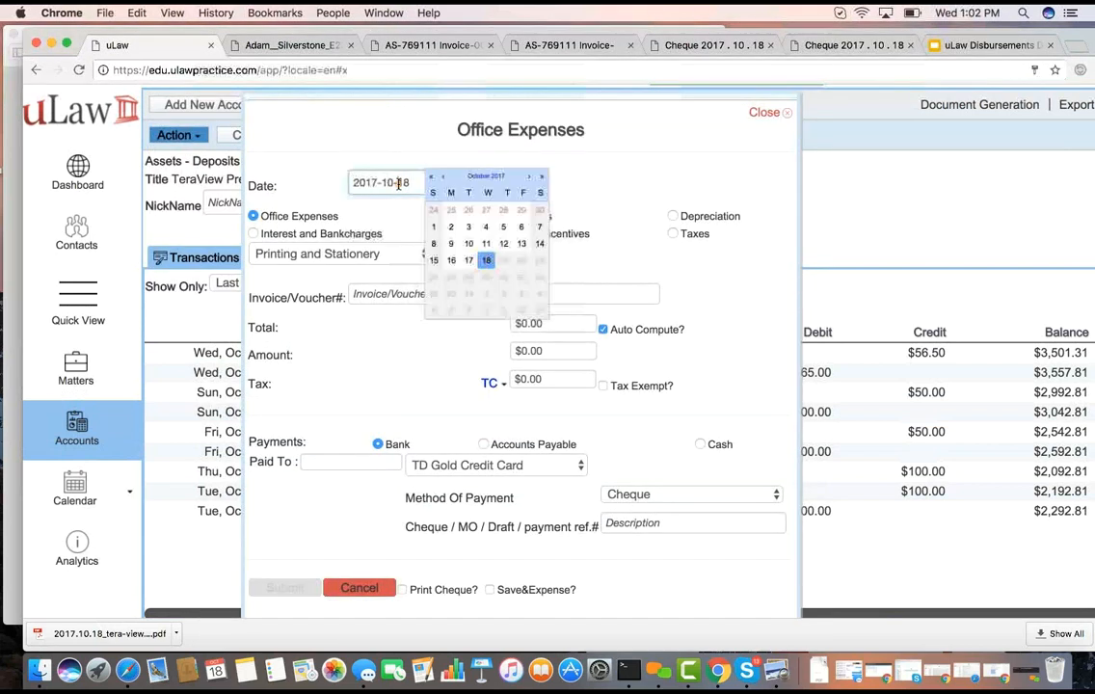
click(444, 178)
click(443, 177)
click(443, 177)
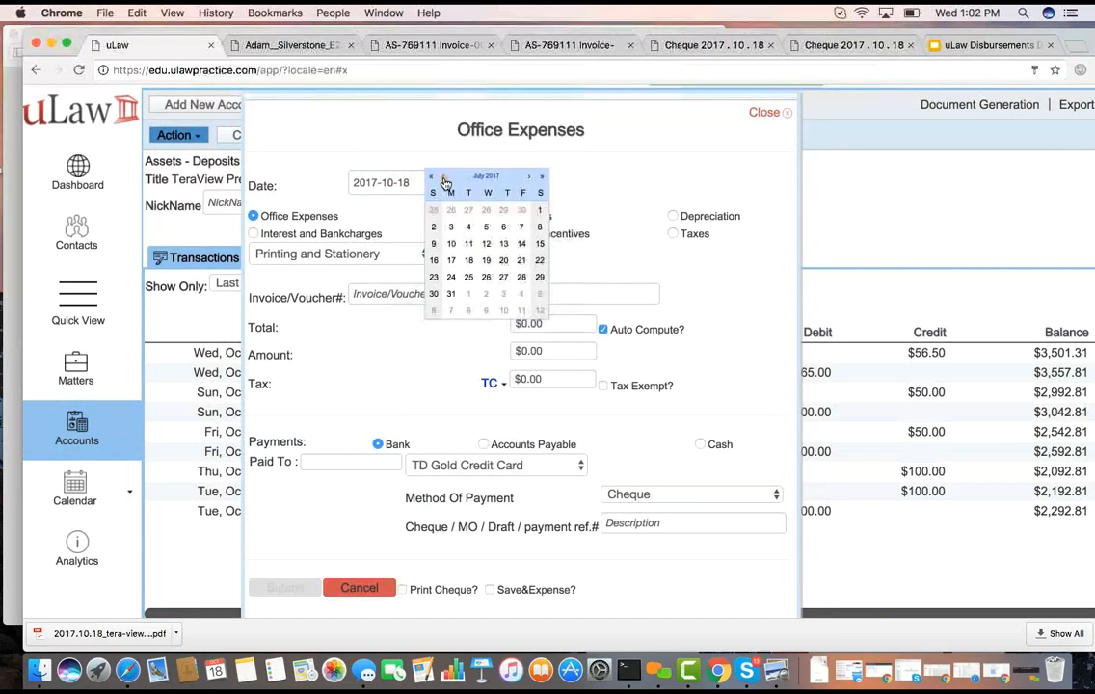
click(656, 161)
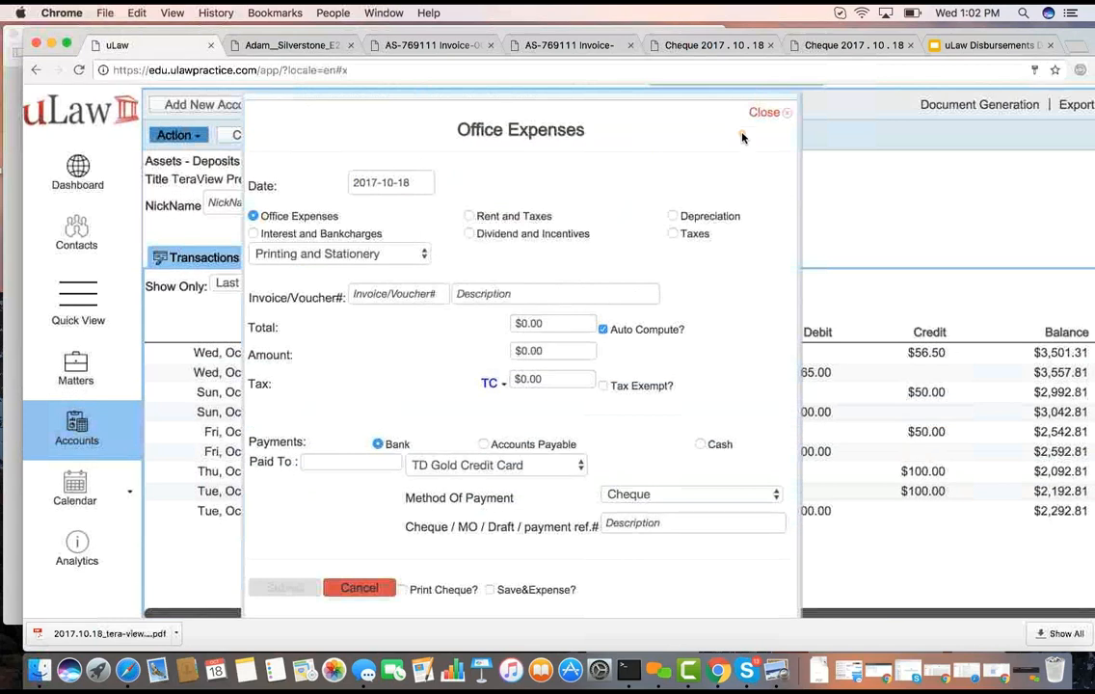
Close the Office Expenses form without submitting it, and check the open matter's disbursements before returning to the accounts
click(758, 114)
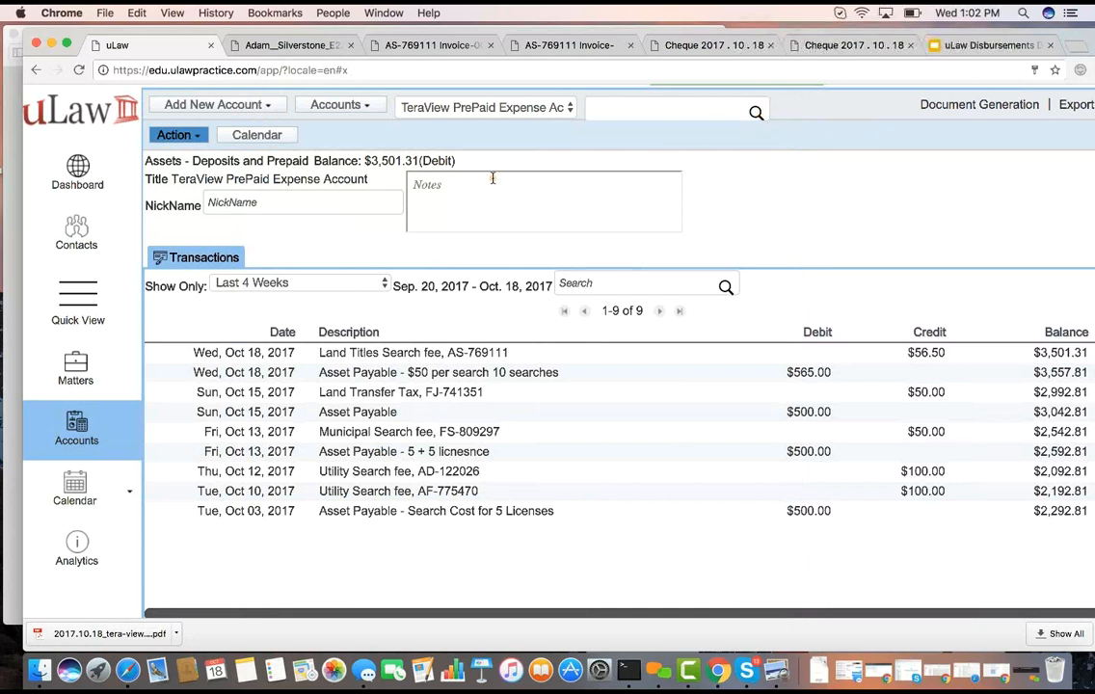
click(64, 376)
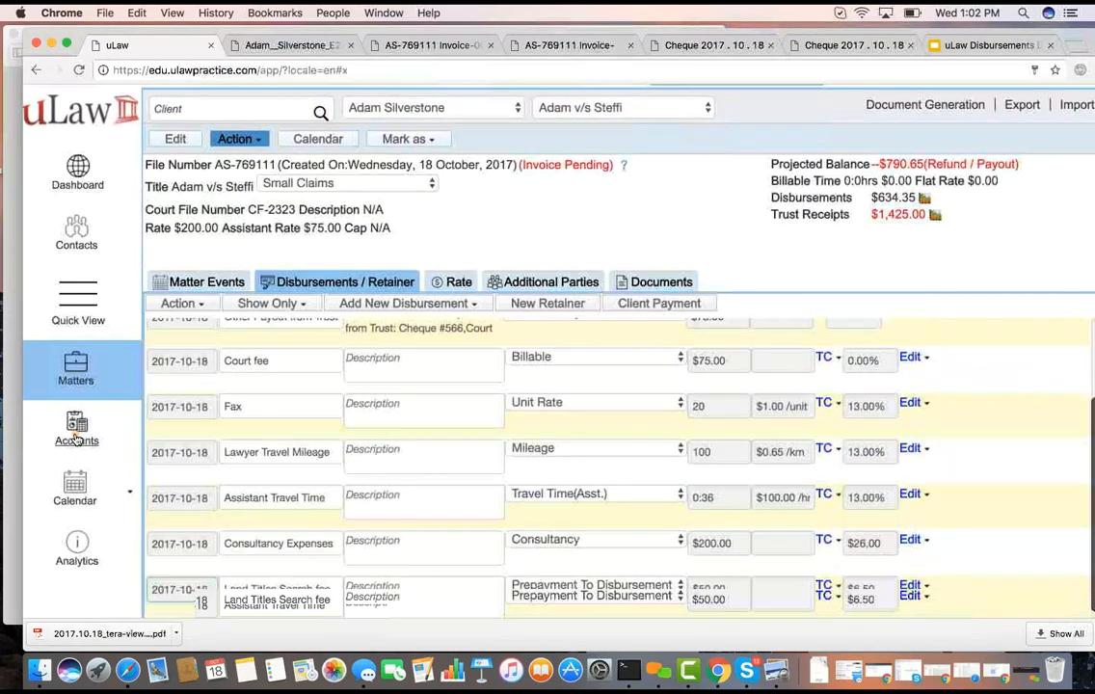
click(77, 436)
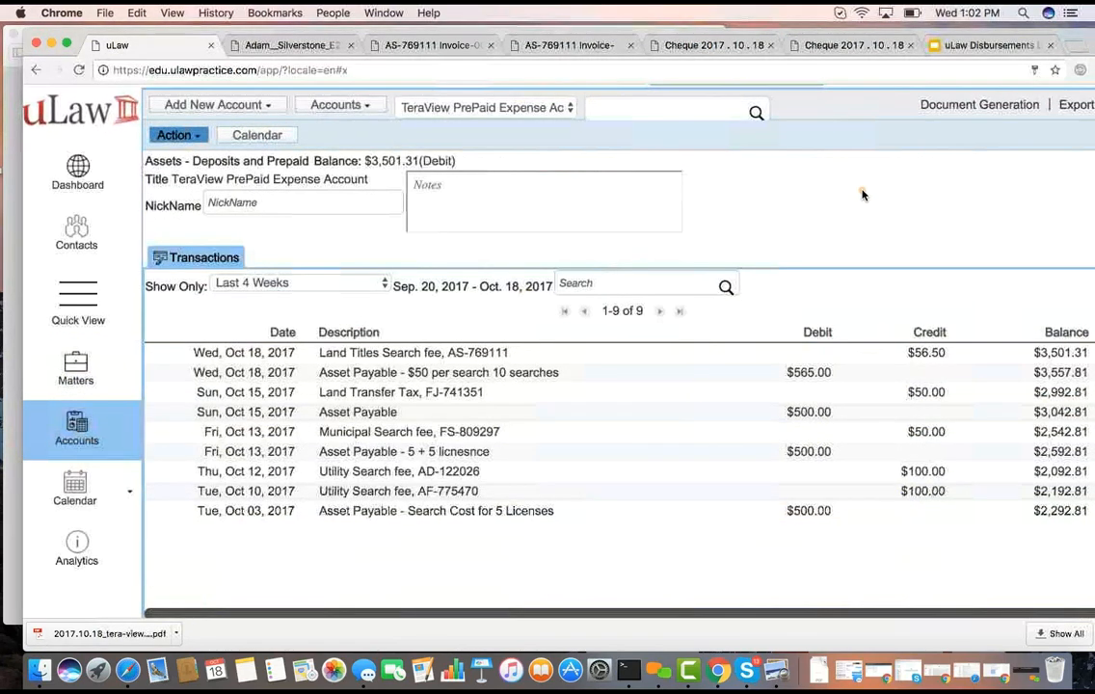
Download the quarterly tax statement for HST Payable and HST Receivable, covering October 1 to December 31, 2017
click(975, 104)
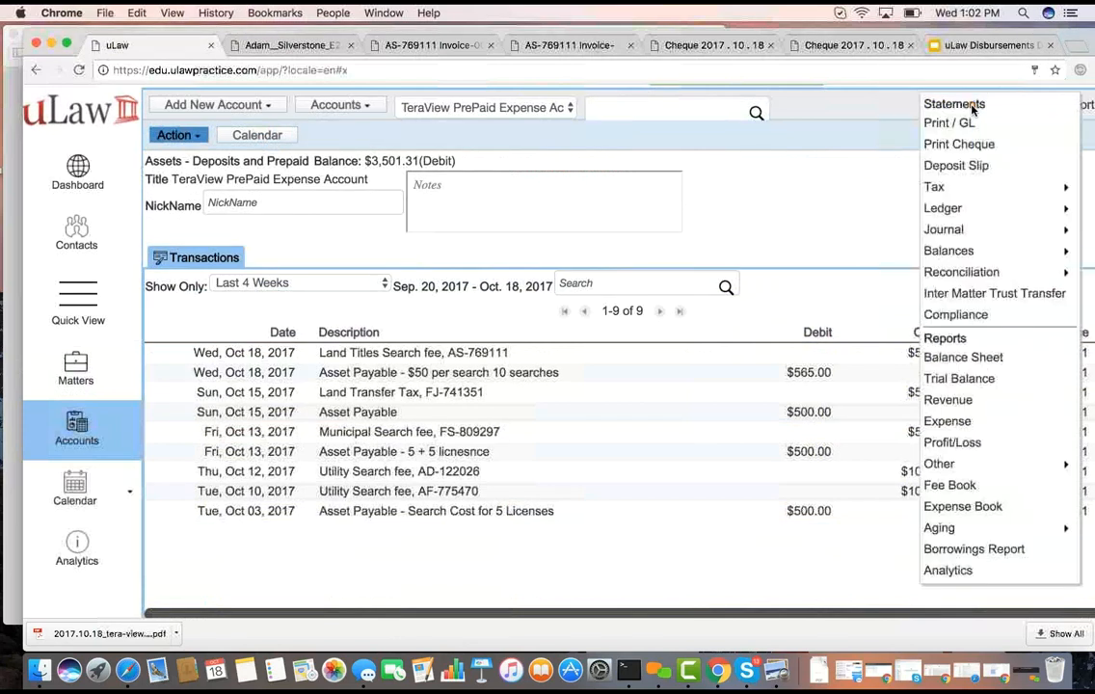
mouse_move(939, 187)
click(893, 166)
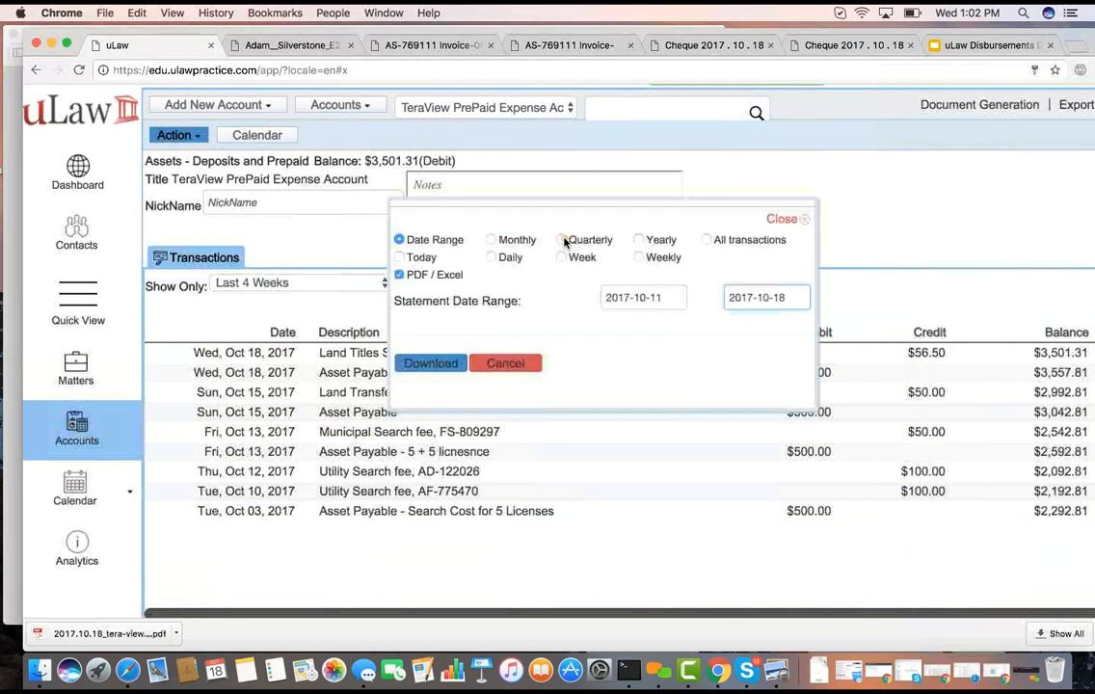
click(452, 364)
drag(452, 364, 946, 218)
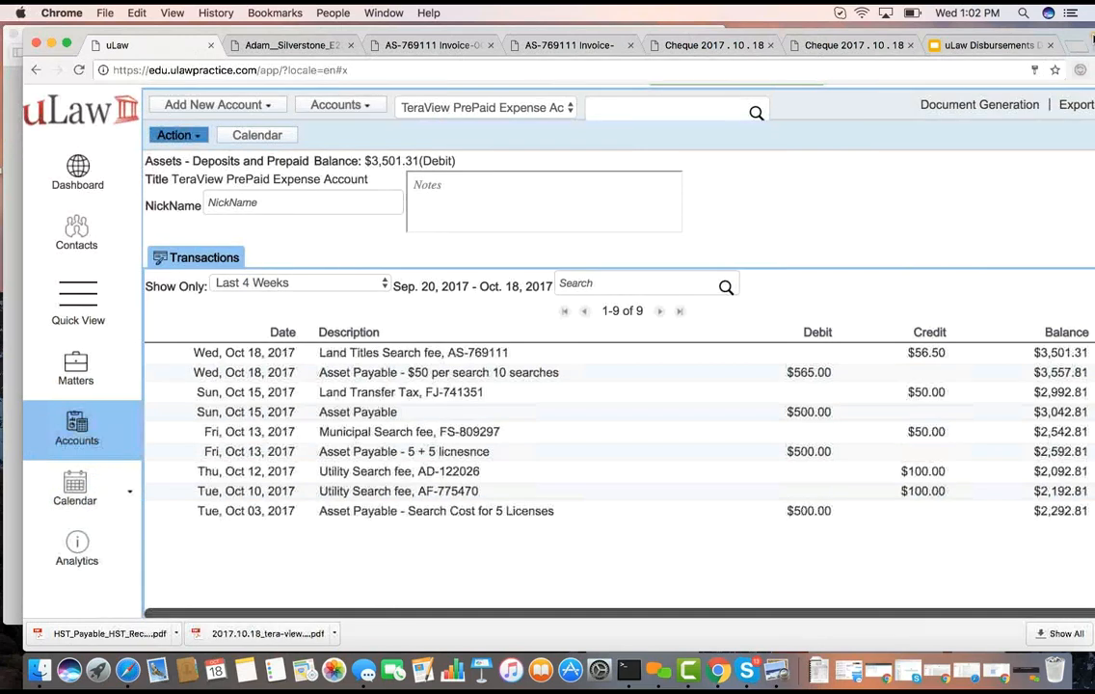
Load the uLaw YouTube channel at youtube.com/ulawpractice in a new browser tab
click(1073, 46)
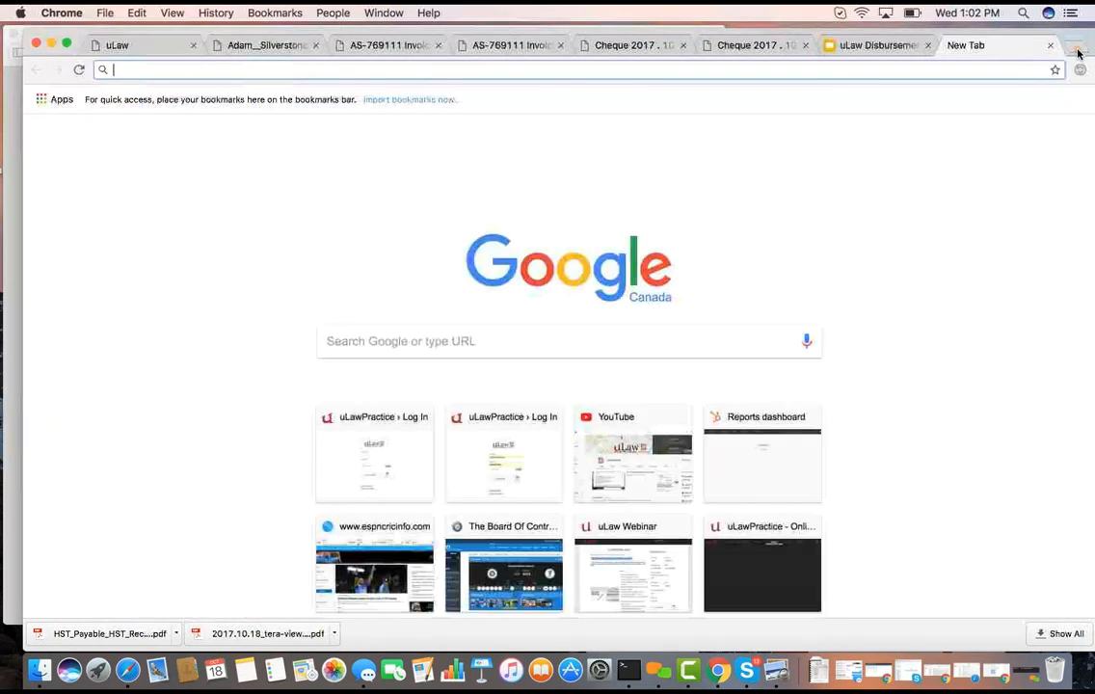
text(you)
key(Right)
key(Return)
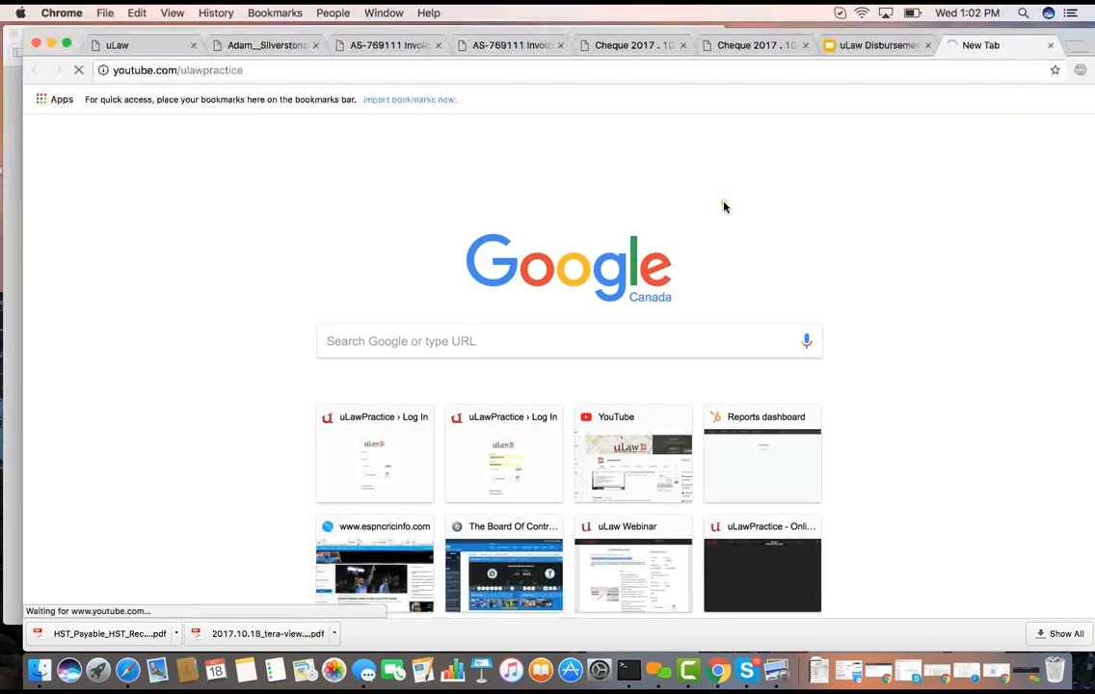
Open the downloaded HST Payable and HST Receivable statement, and read its entries through to the statement total
click(252, 44)
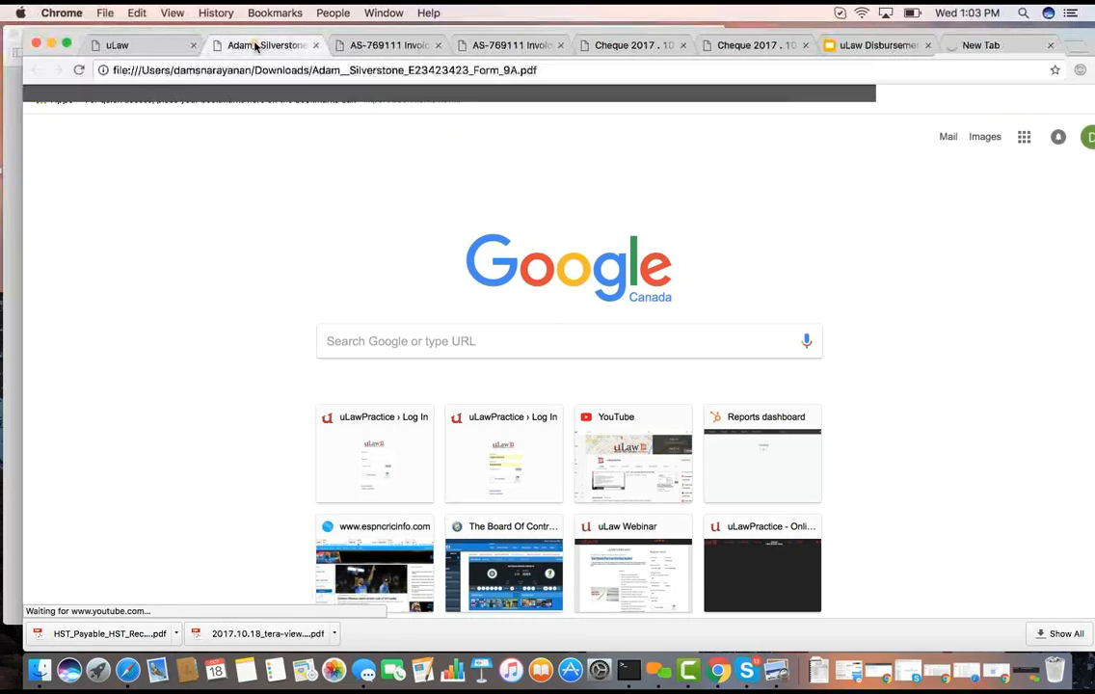
click(106, 634)
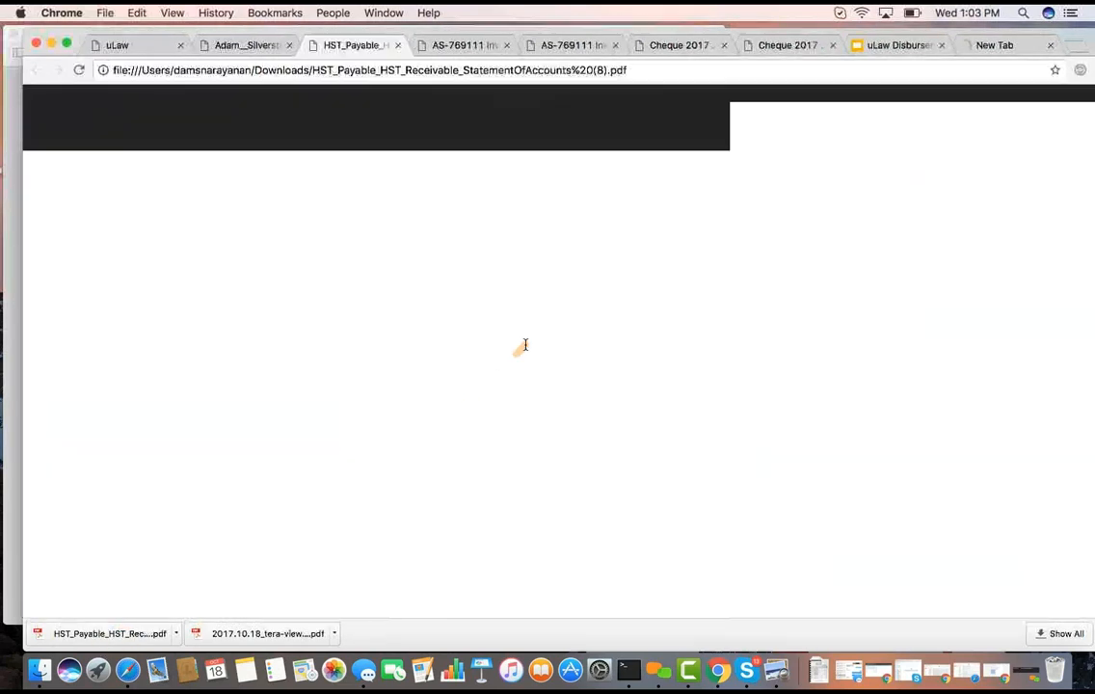
scroll(694, 299, down, 5)
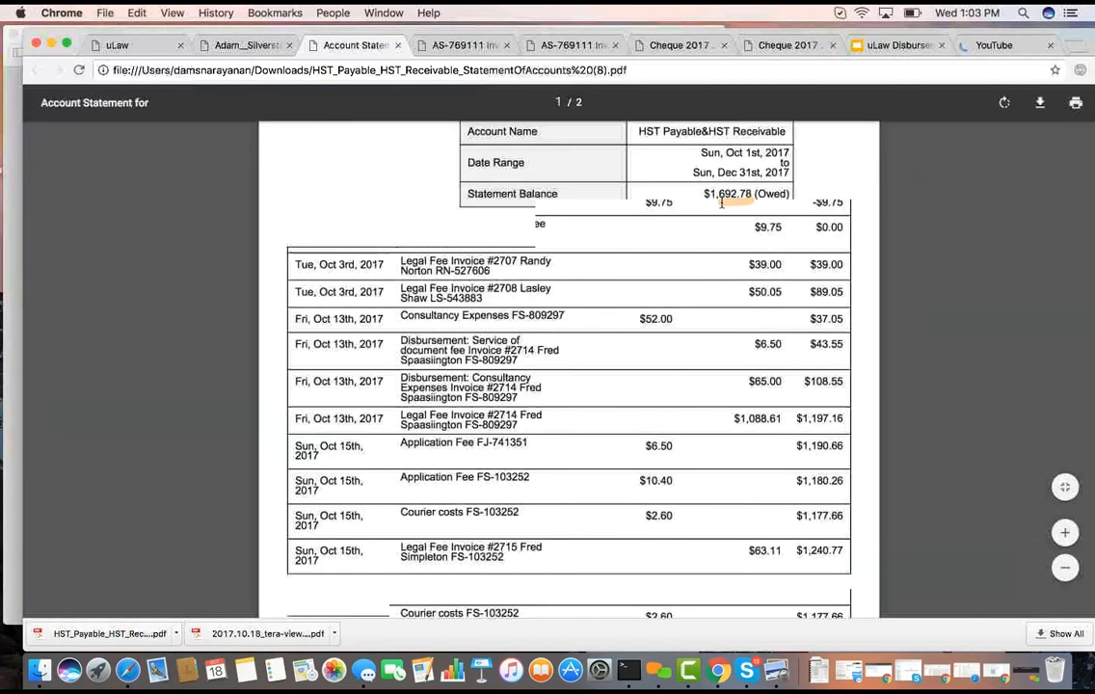
scroll(700, 390, down, 15)
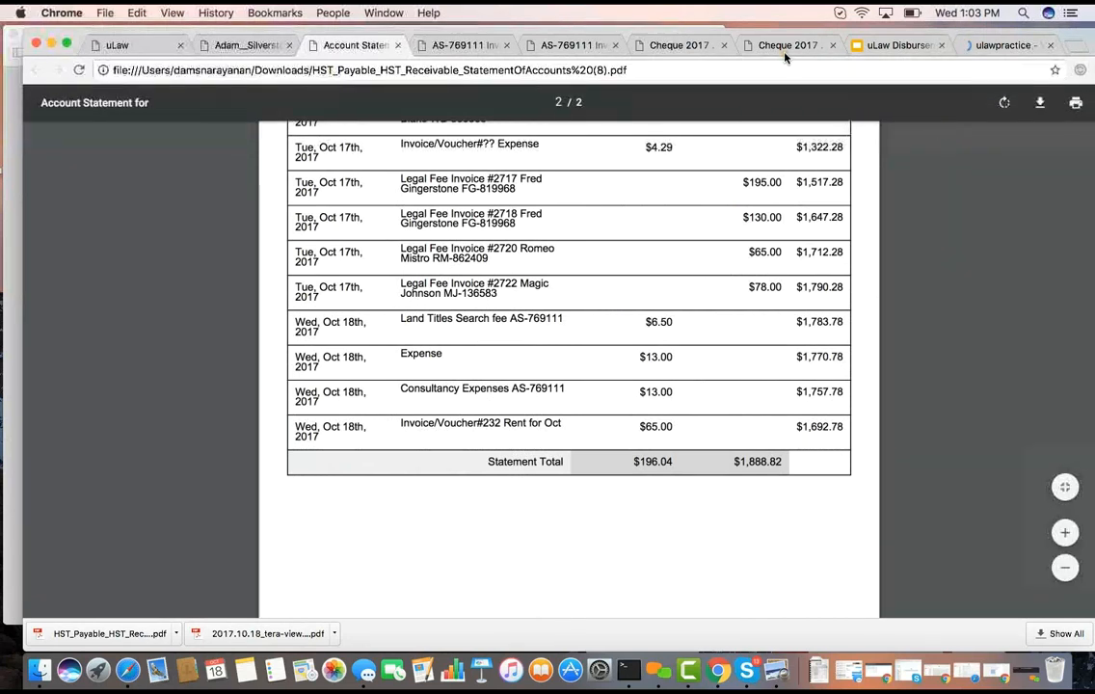
Switch to the uLaw YouTube channel, and open the full uLawAnswers playlist page
drag(795, 33, 751, 102)
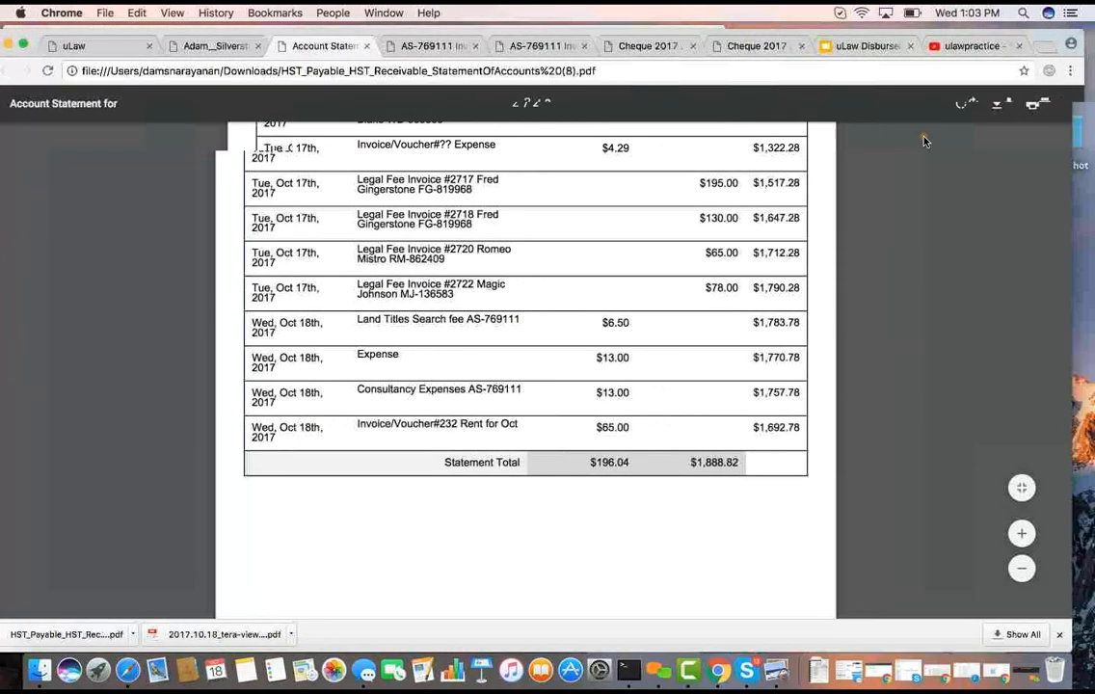
click(935, 117)
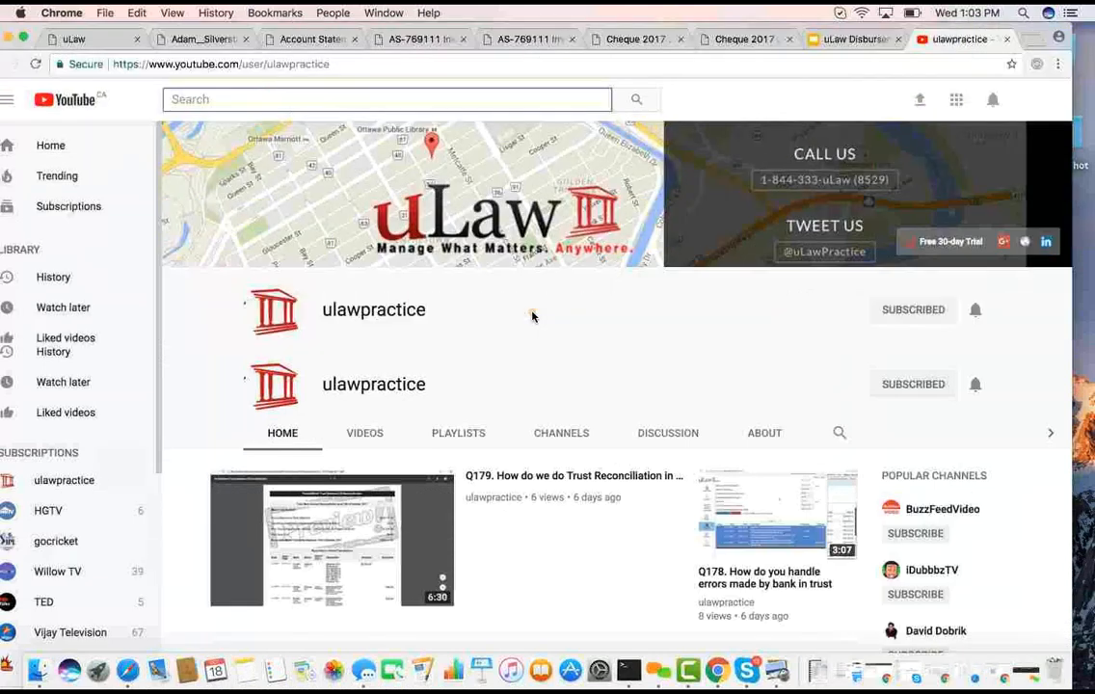
click(463, 384)
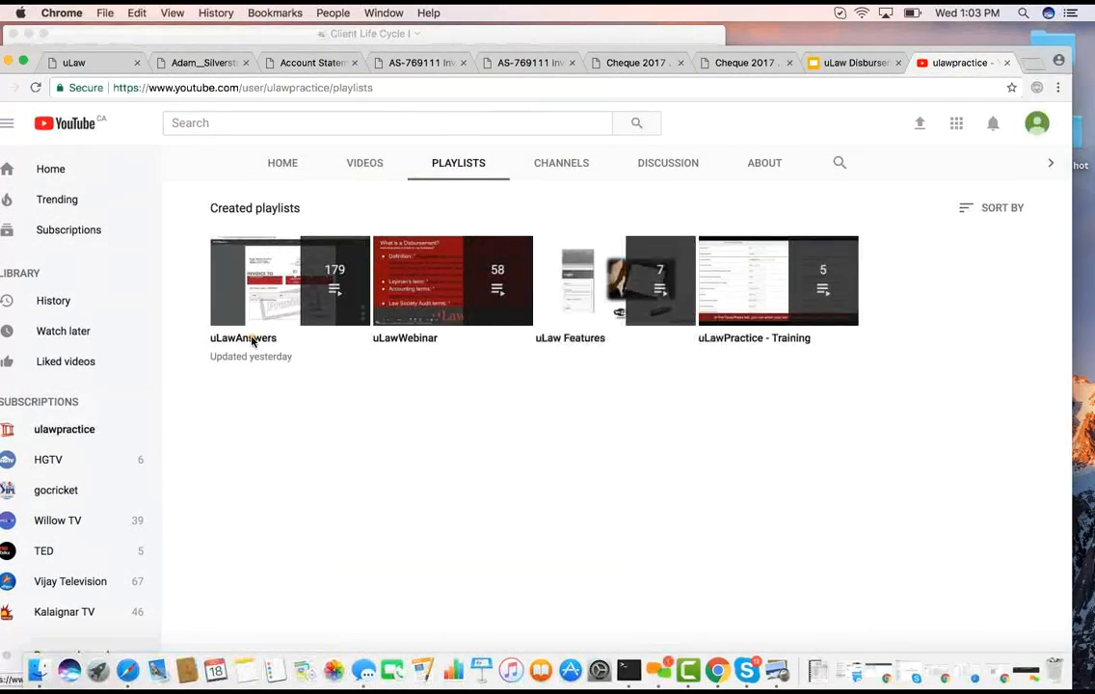
click(266, 337)
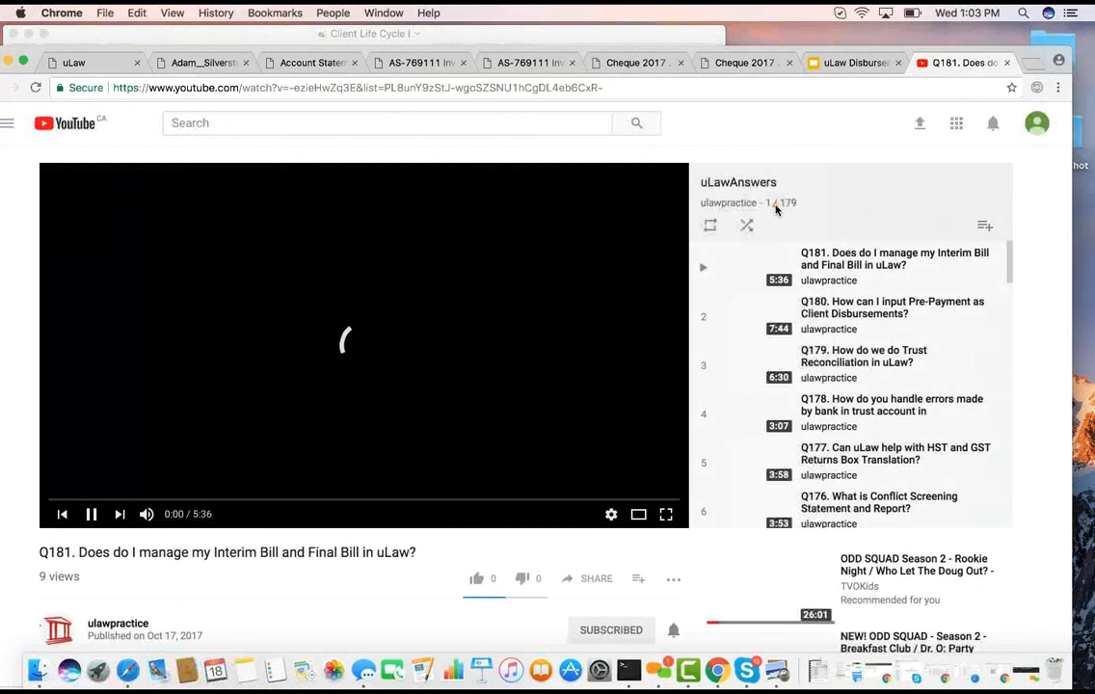
click(728, 184)
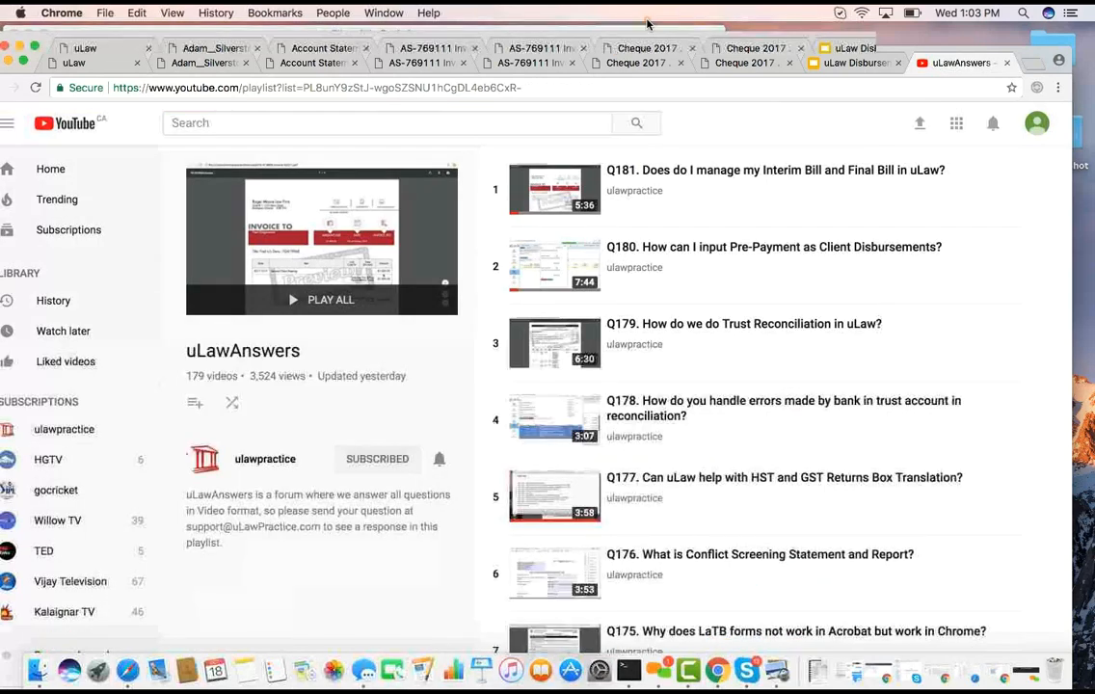
Open the Q177 video on HST and GST Returns Box Translation, look over its description, and close the YouTube tab
scroll(829, 330, down, 3)
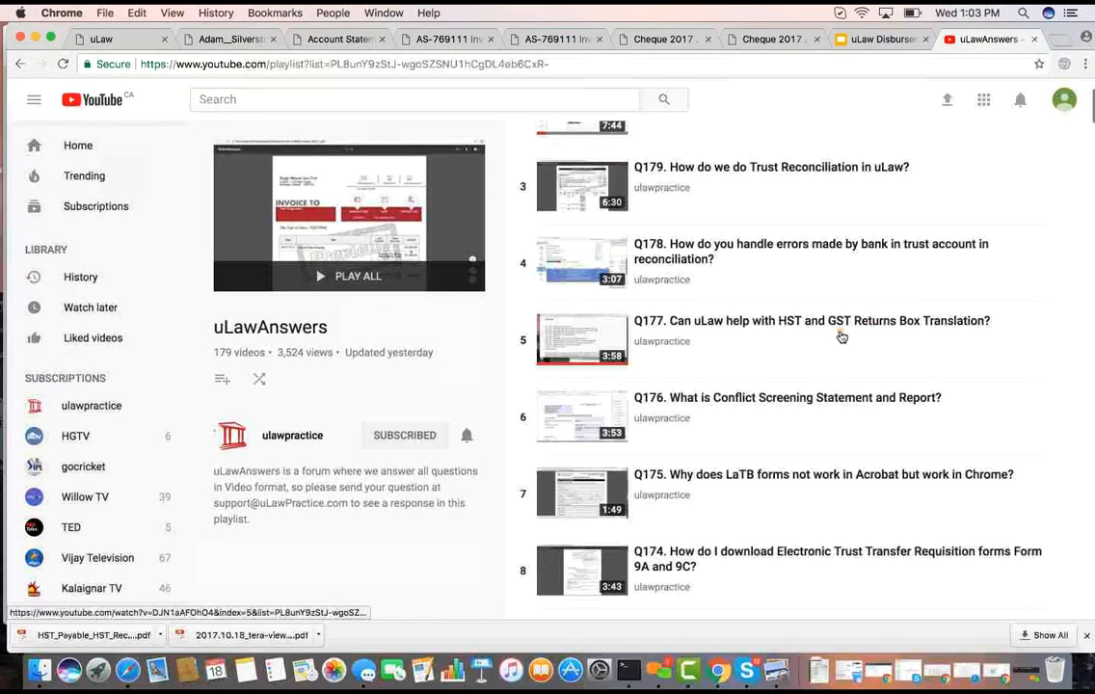
click(783, 324)
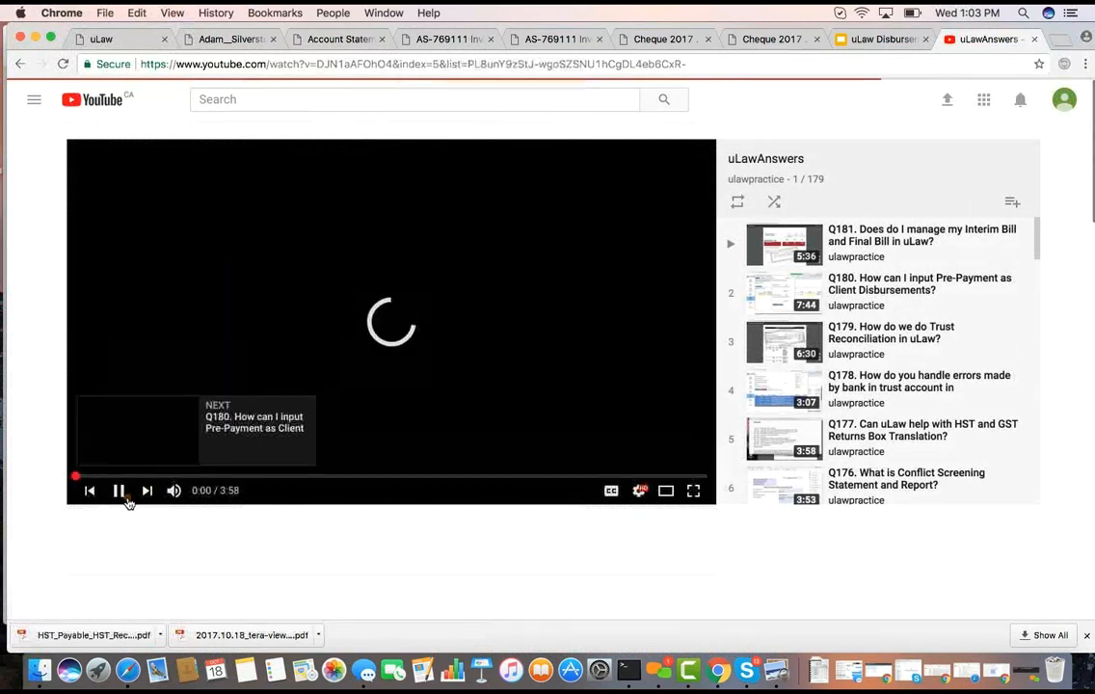
scroll(282, 492, down, 2)
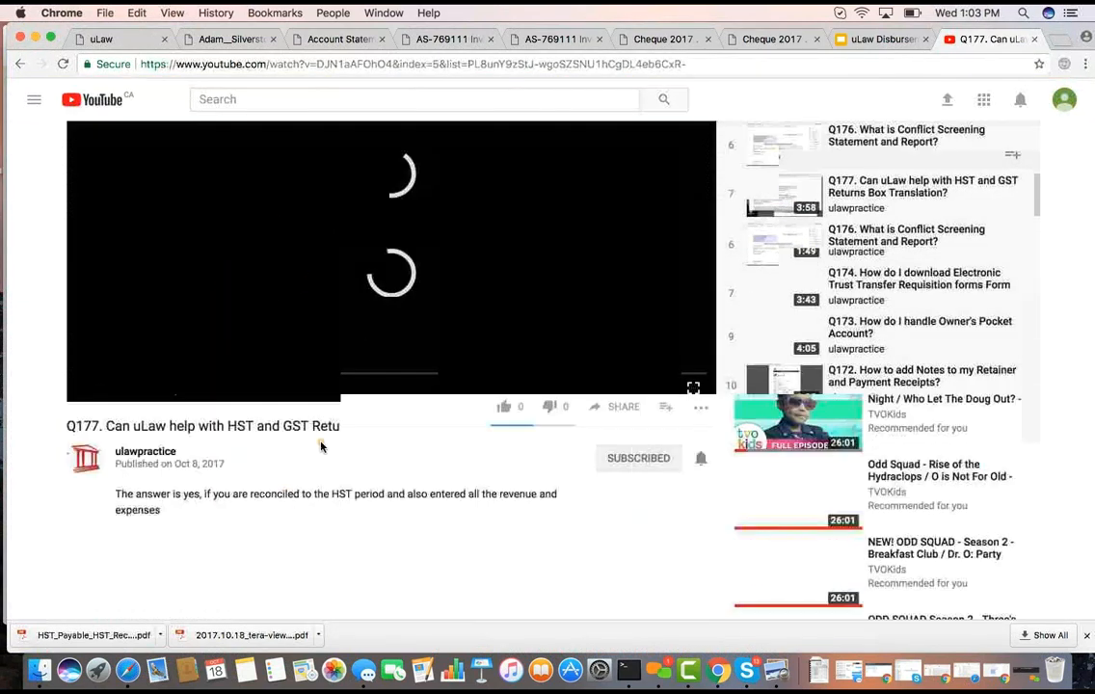
scroll(283, 489, down, 2)
scroll(320, 403, up, 4)
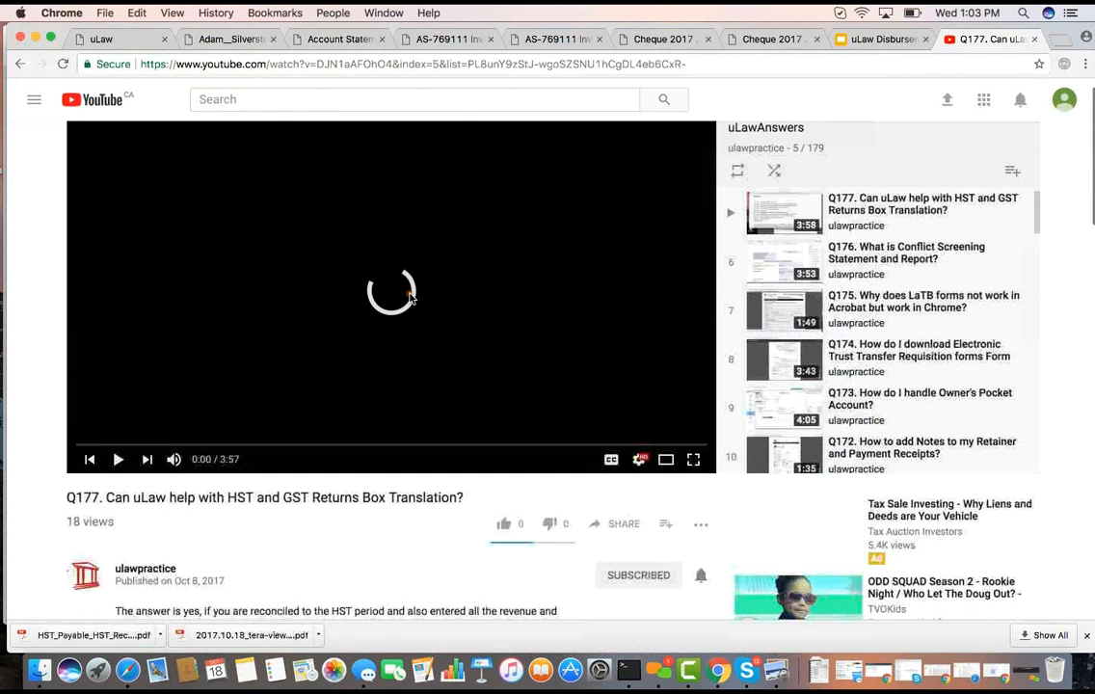
scroll(428, 298, up, 1)
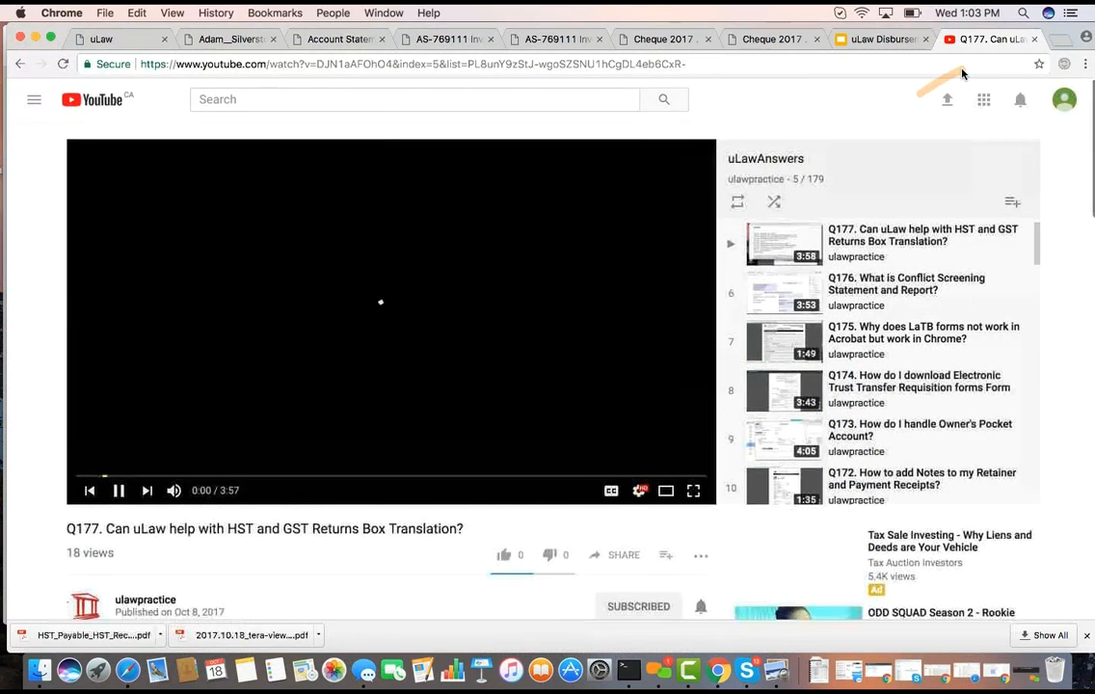
click(914, 38)
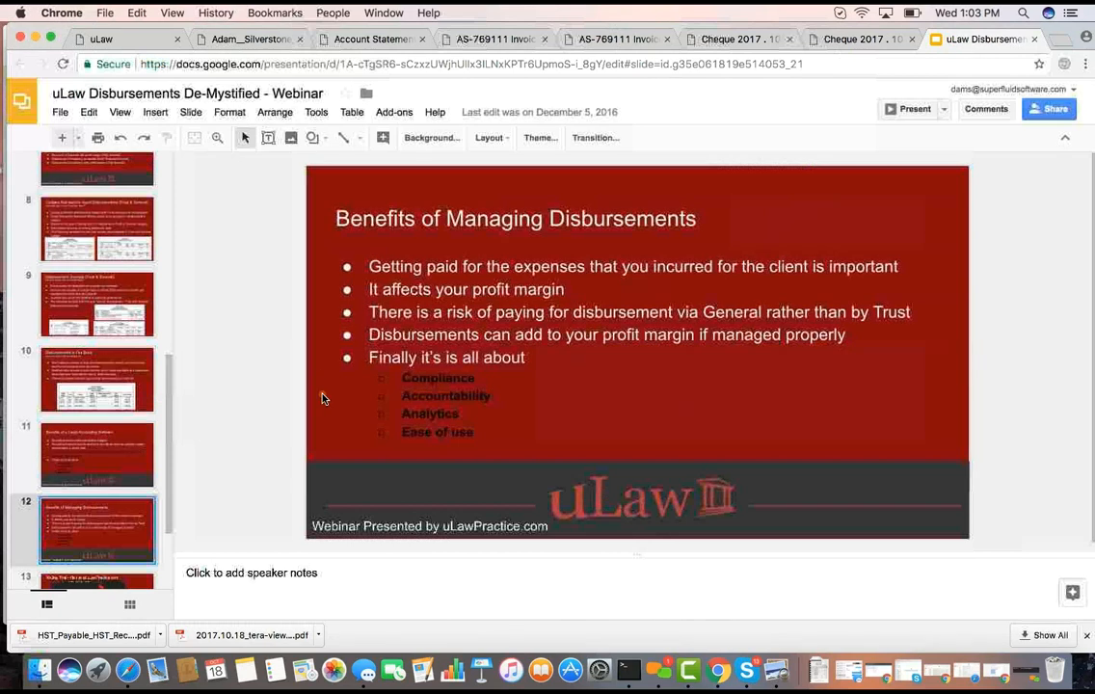
Check the join.me app, and return to the TeraView PrePaid Expense Account in uLaw
click(659, 671)
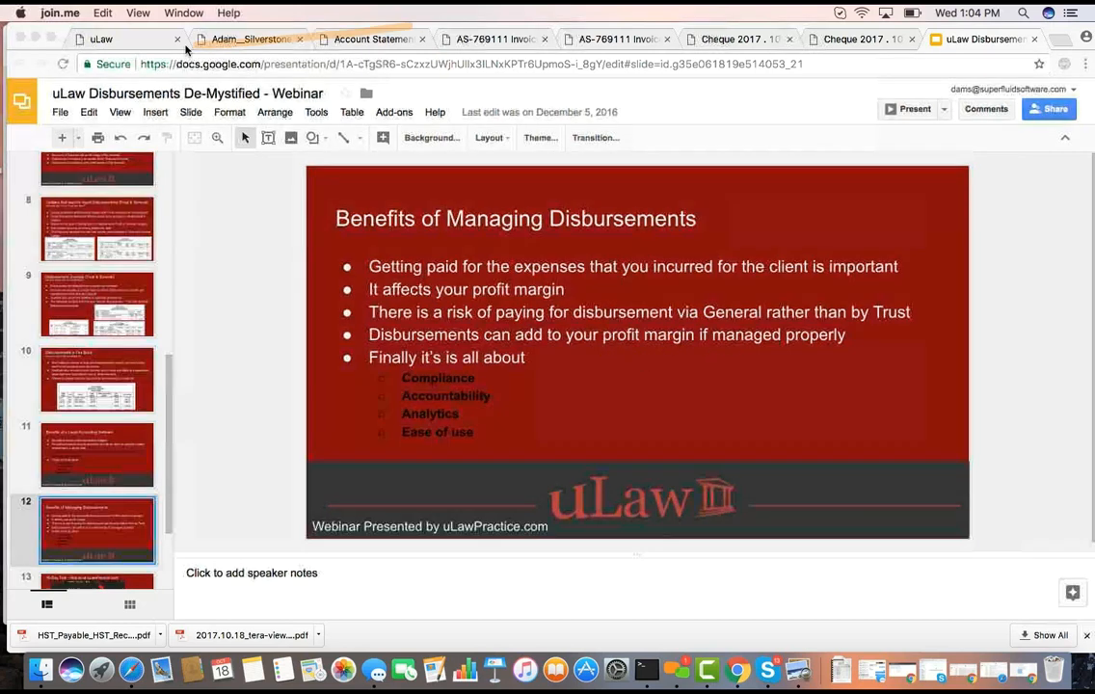
click(154, 43)
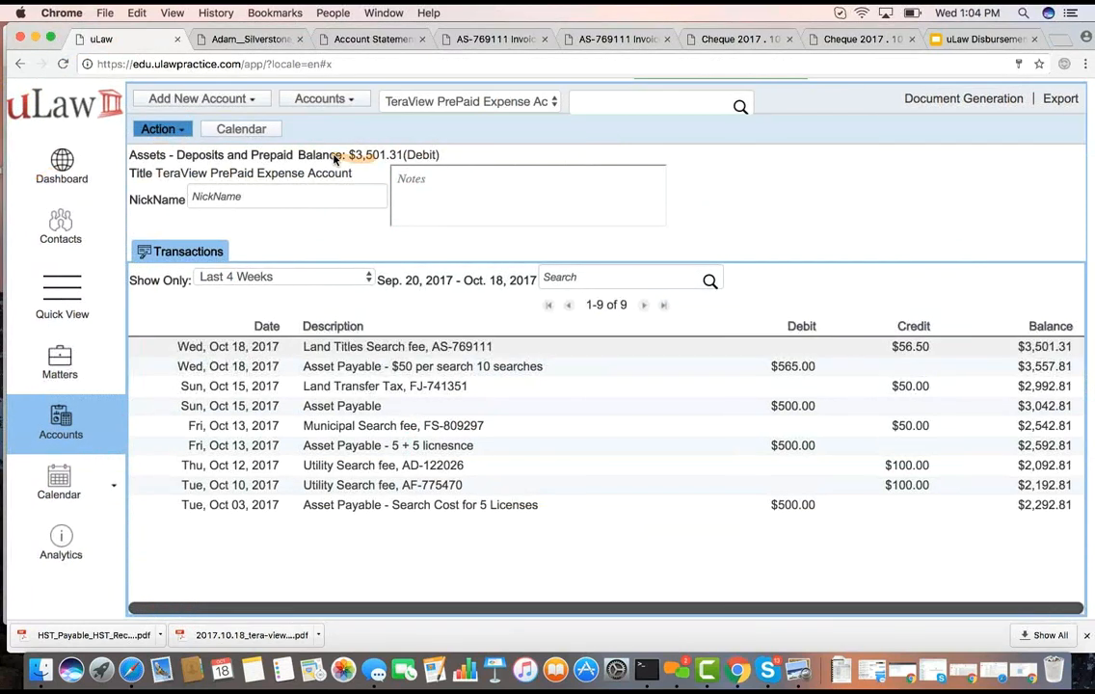
click(155, 128)
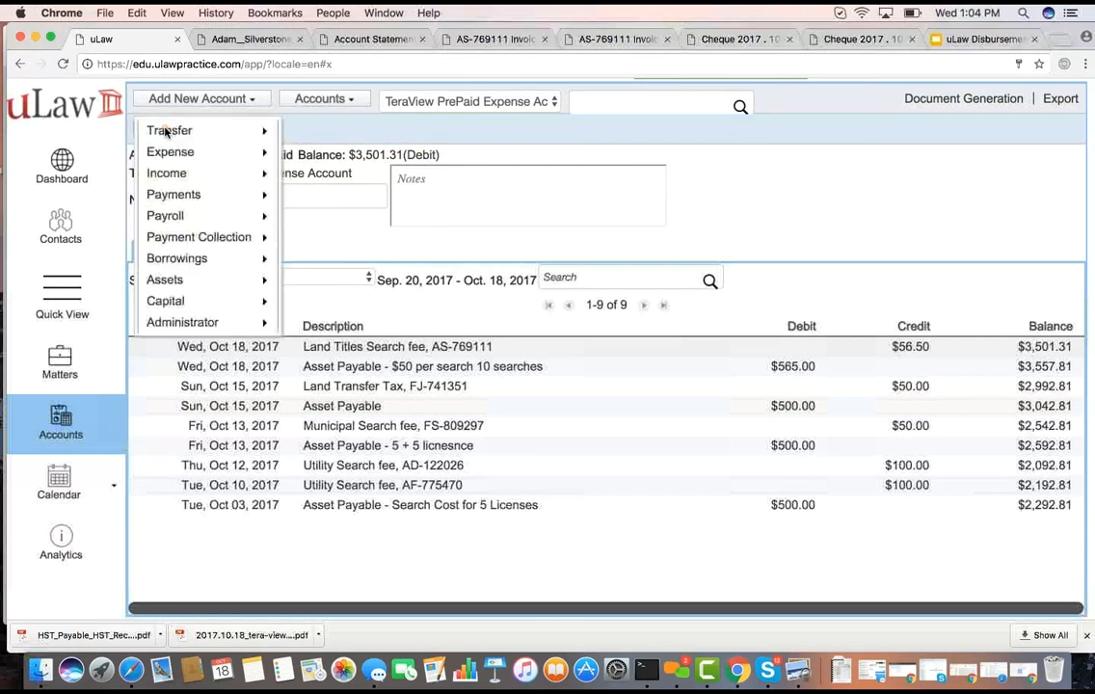
mouse_move(197, 324)
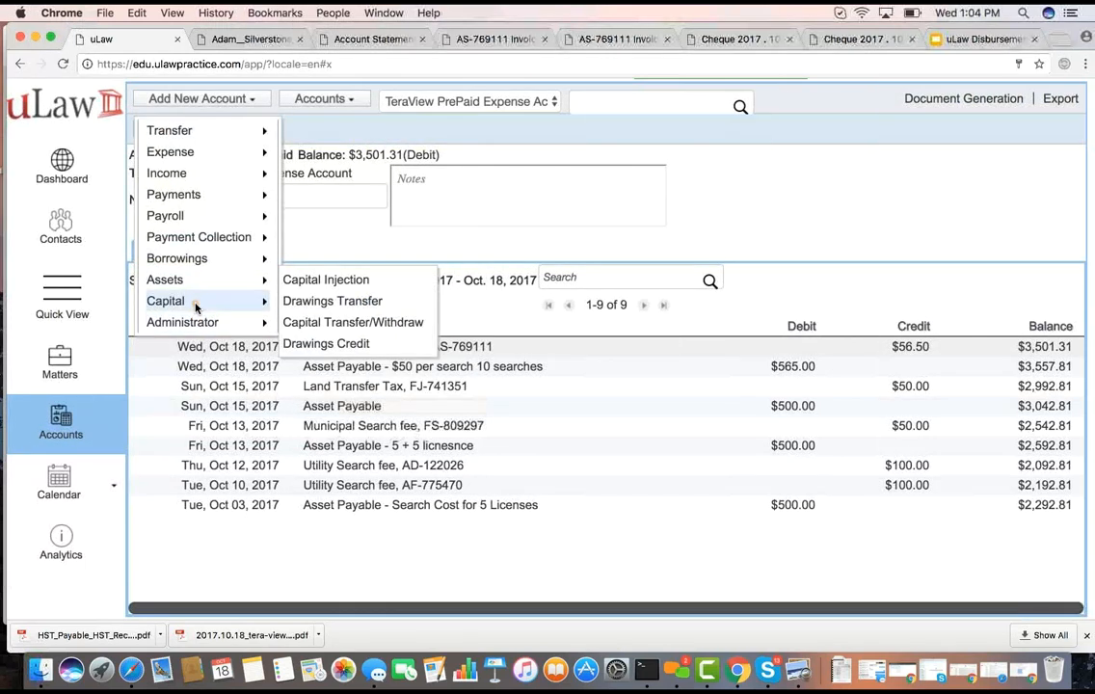
click(507, 90)
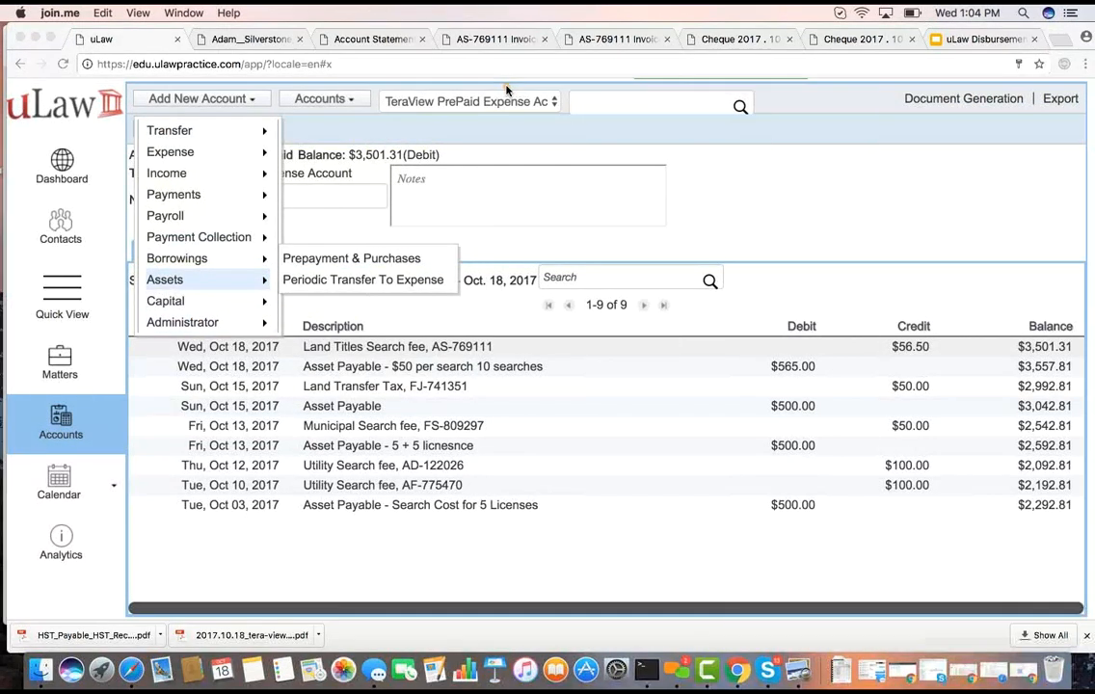
click(211, 308)
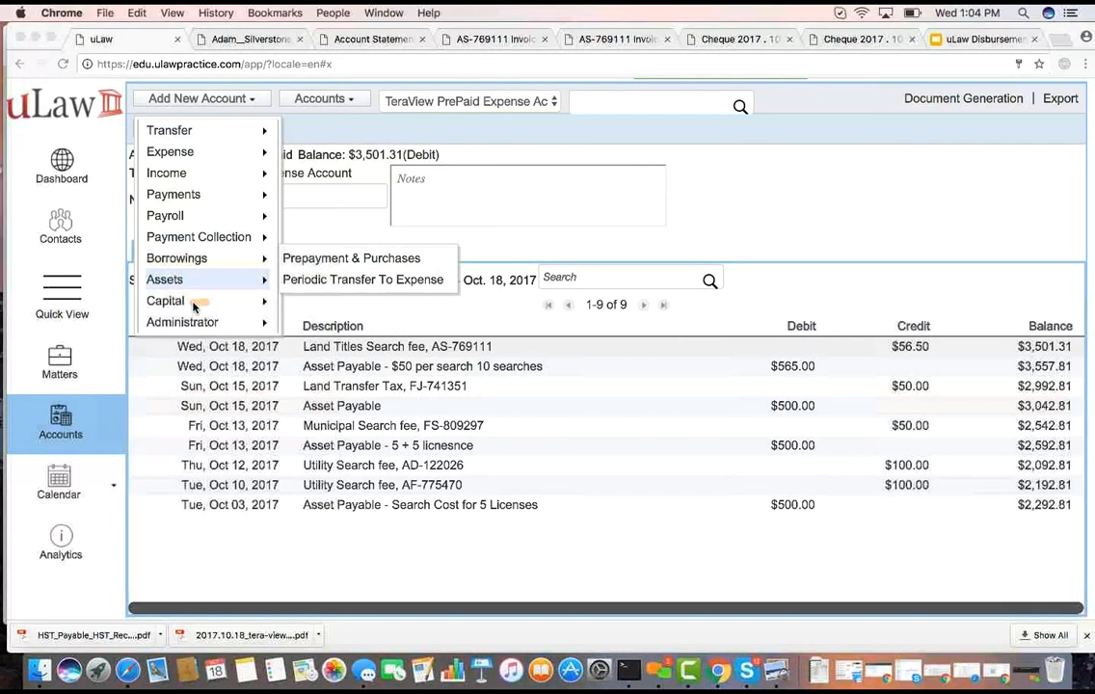
Fill in a Capital Injection entry with an amount of $30,000, and close the form without submitting it
mouse_move(180, 302)
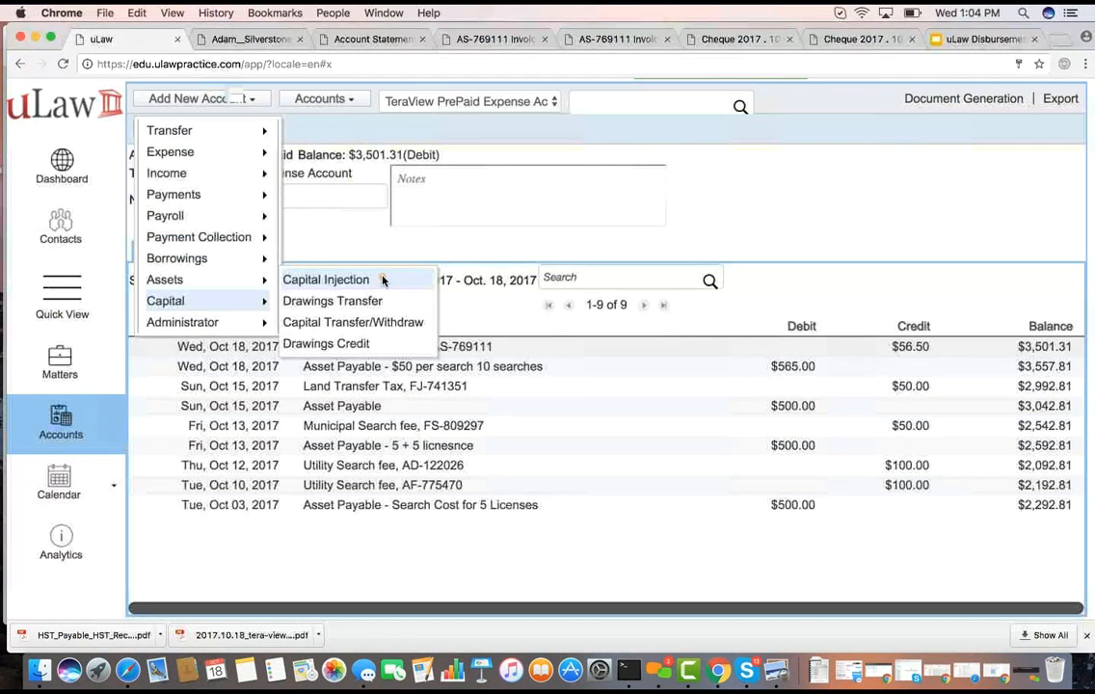
click(383, 279)
click(469, 216)
click(465, 214)
click(447, 243)
click(438, 273)
text(30,000)
click(365, 305)
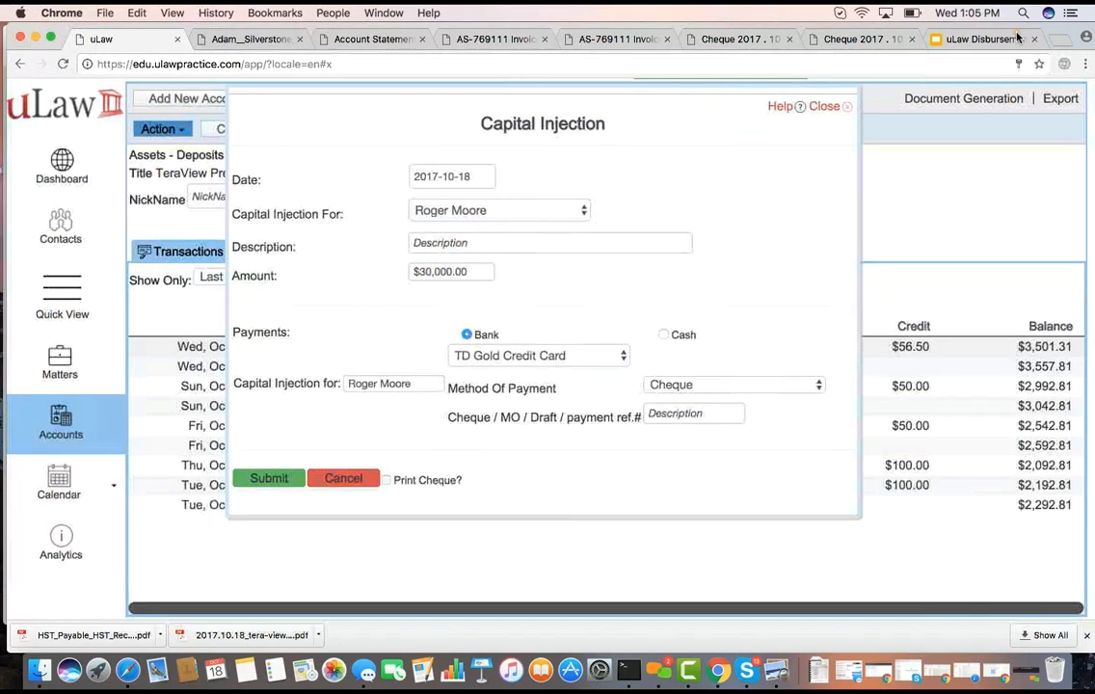
click(824, 107)
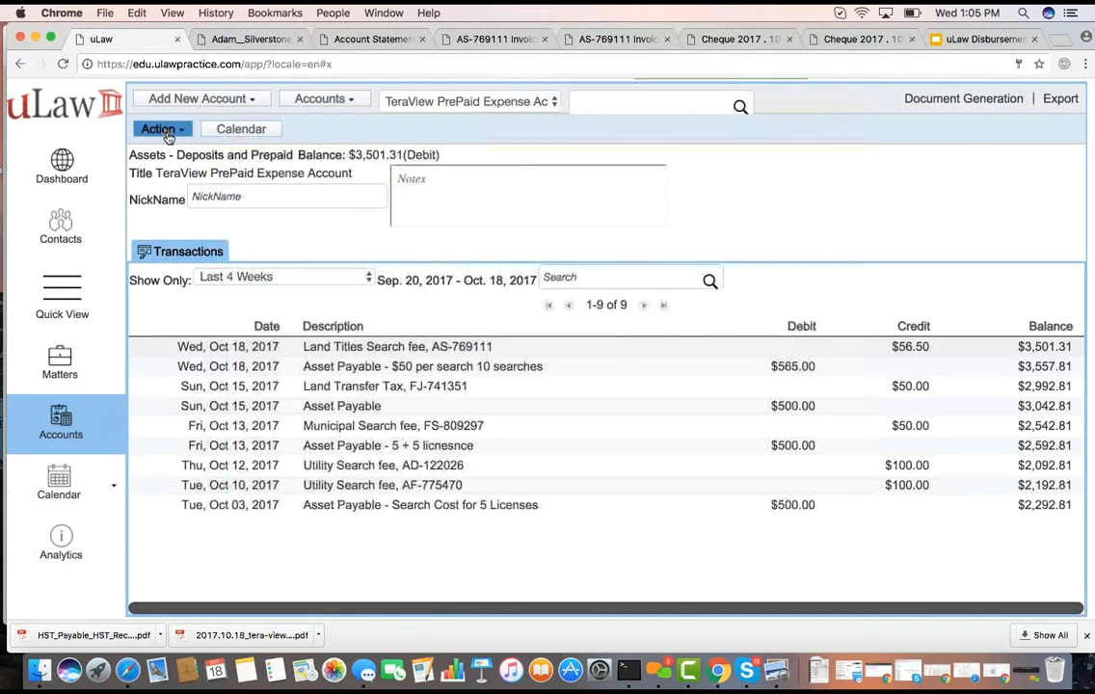
Fill in a Drawings Transfer entry with an amount of $1,200, and close the form without submitting it
click(163, 129)
mouse_move(212, 301)
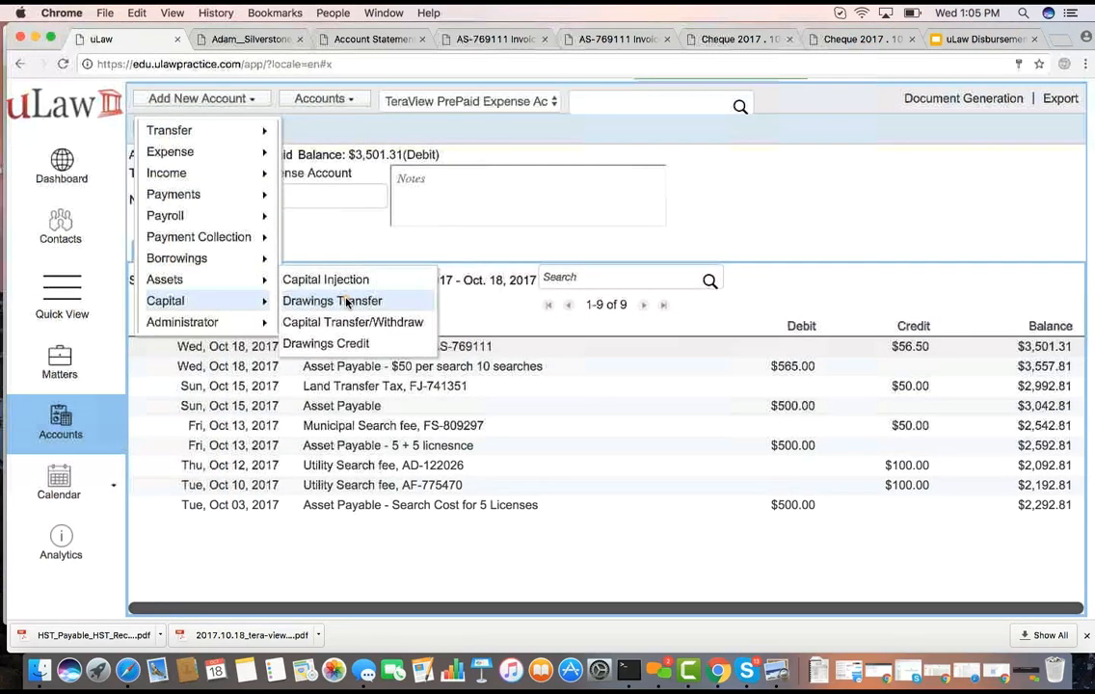
click(321, 302)
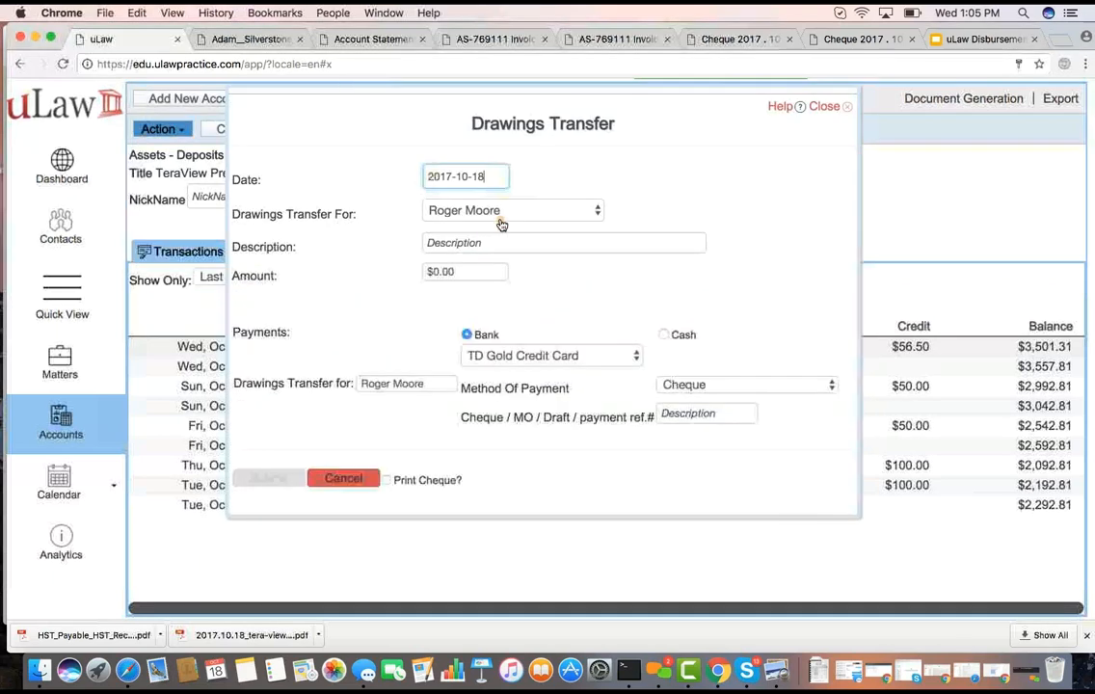
click(444, 272)
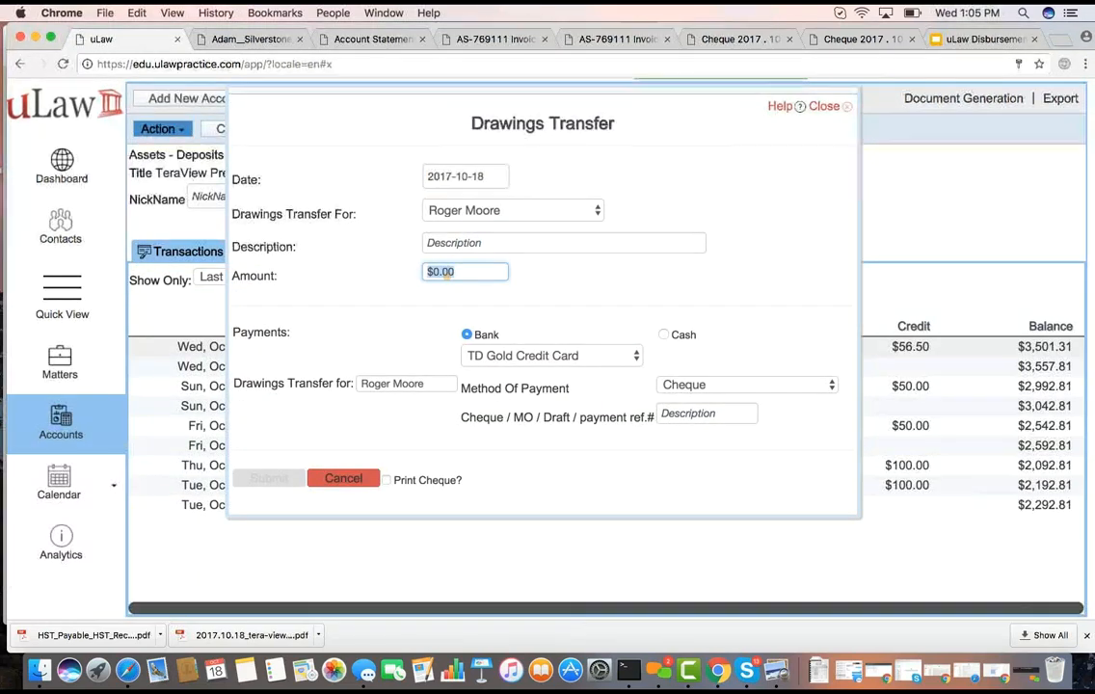
text(1,200)
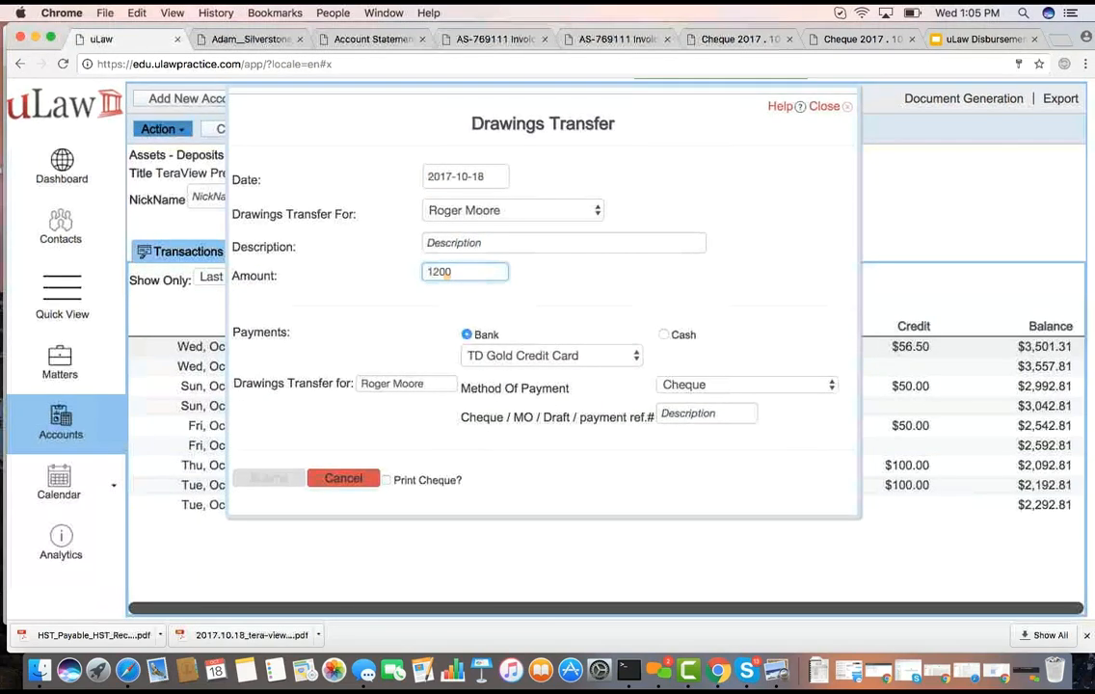
click(385, 286)
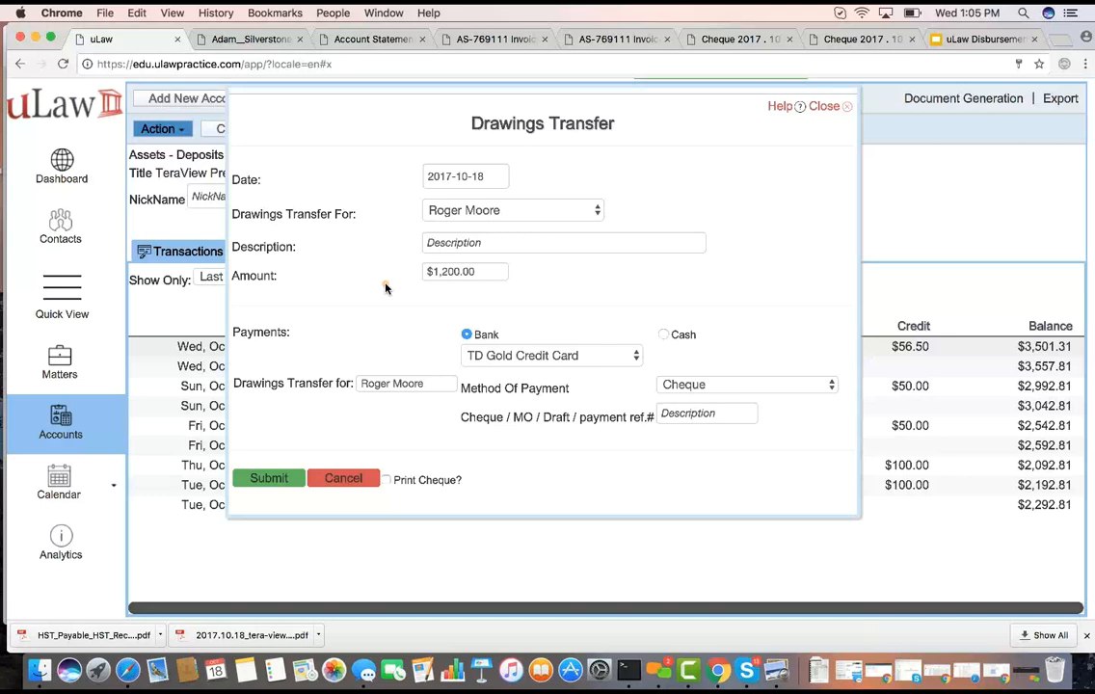
click(826, 108)
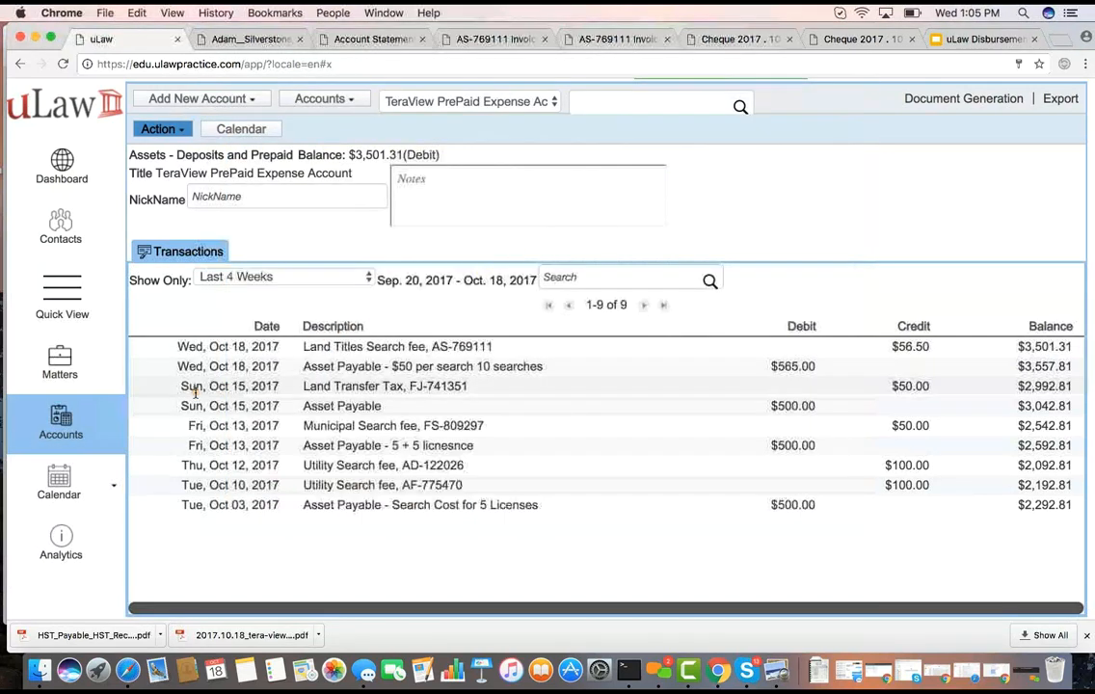
Check the join.me app, and open the Small Claims matter in uLaw
click(663, 684)
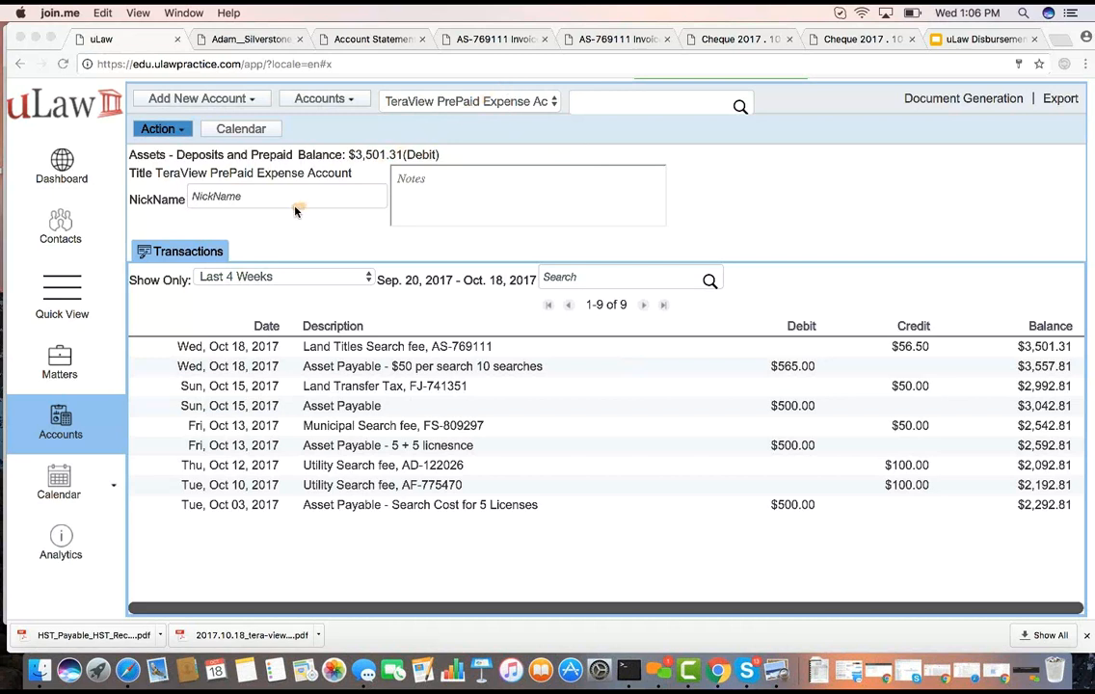
click(56, 368)
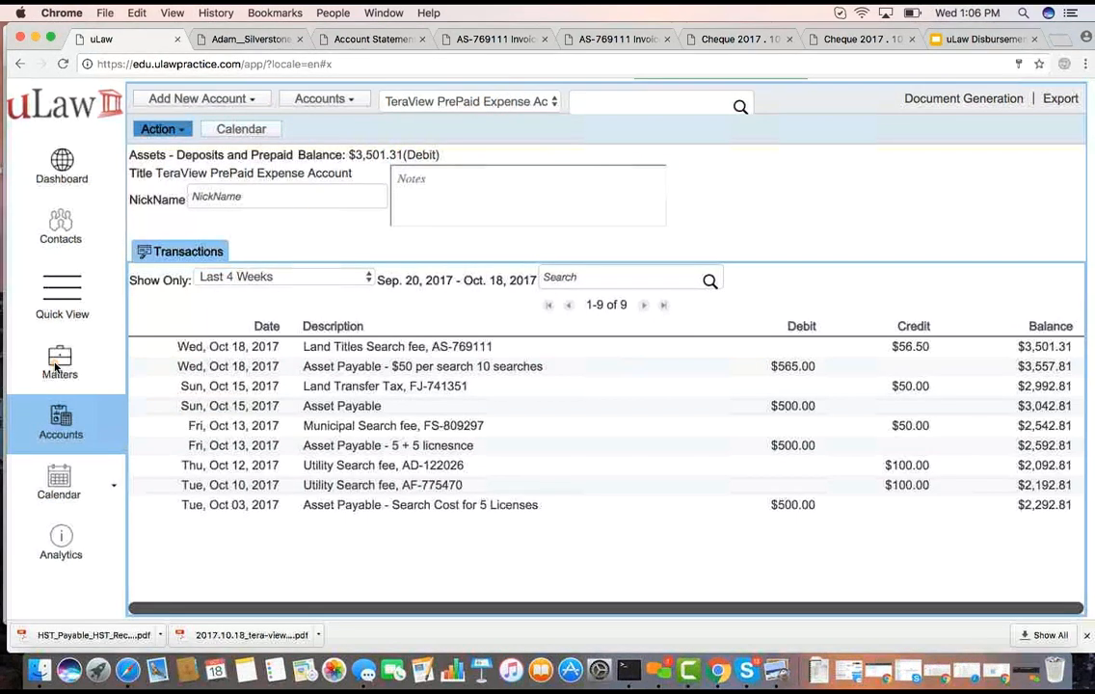
click(60, 369)
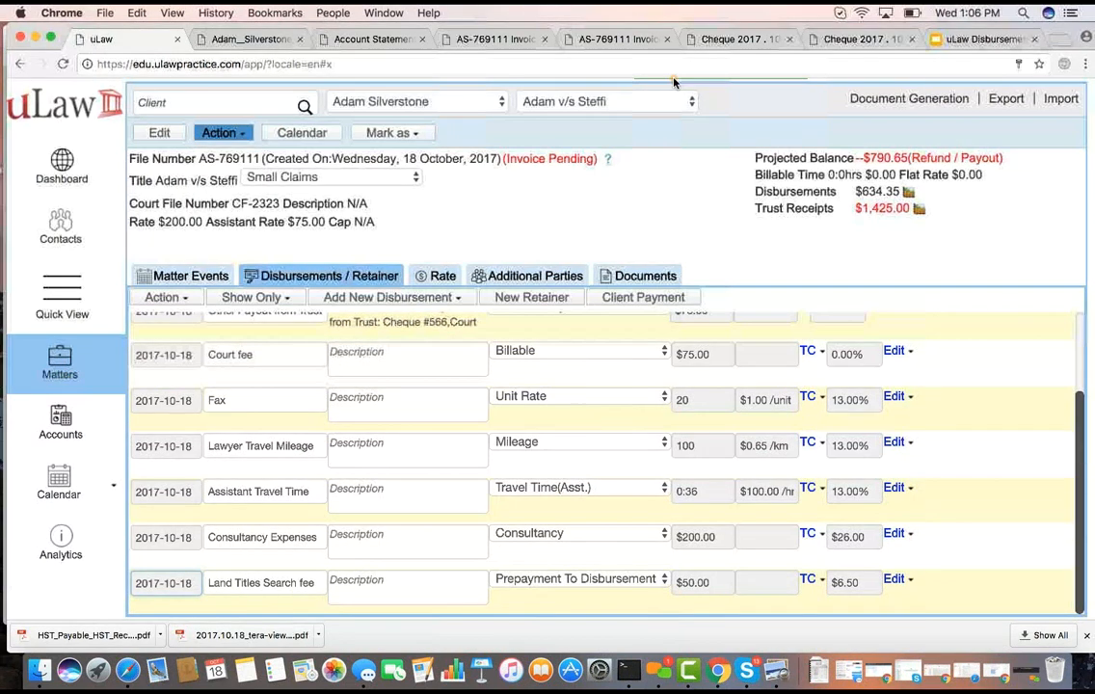
Try the Flat Rate document type and the language choices in the matter's Retainer Letter form, and close it without downloading
click(892, 103)
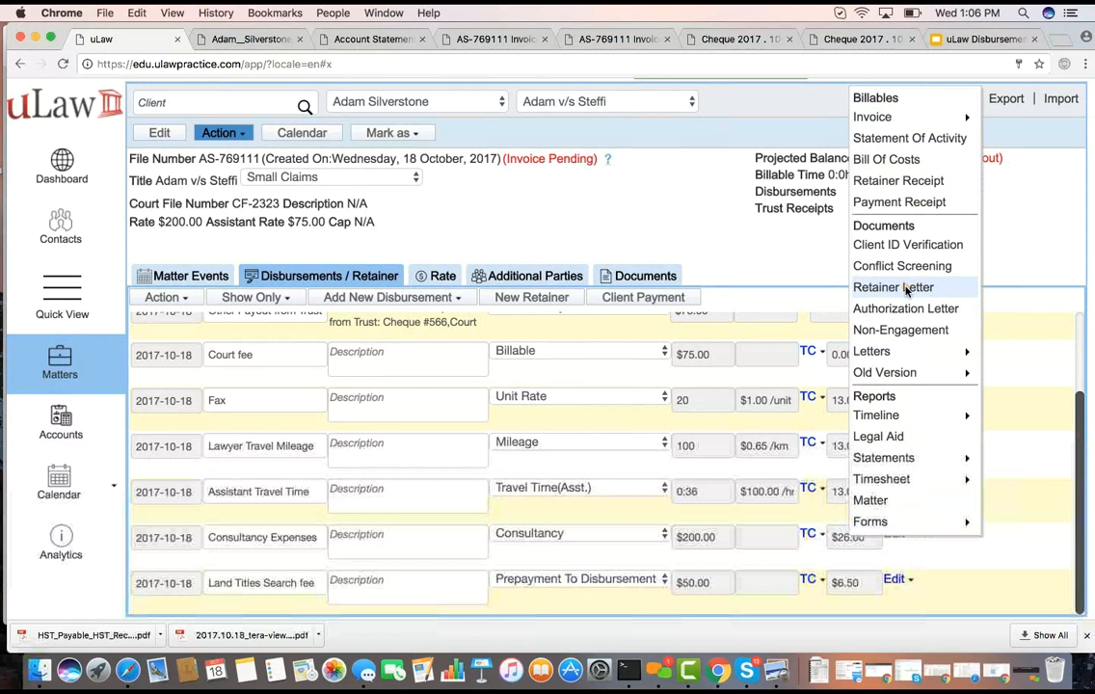
click(904, 288)
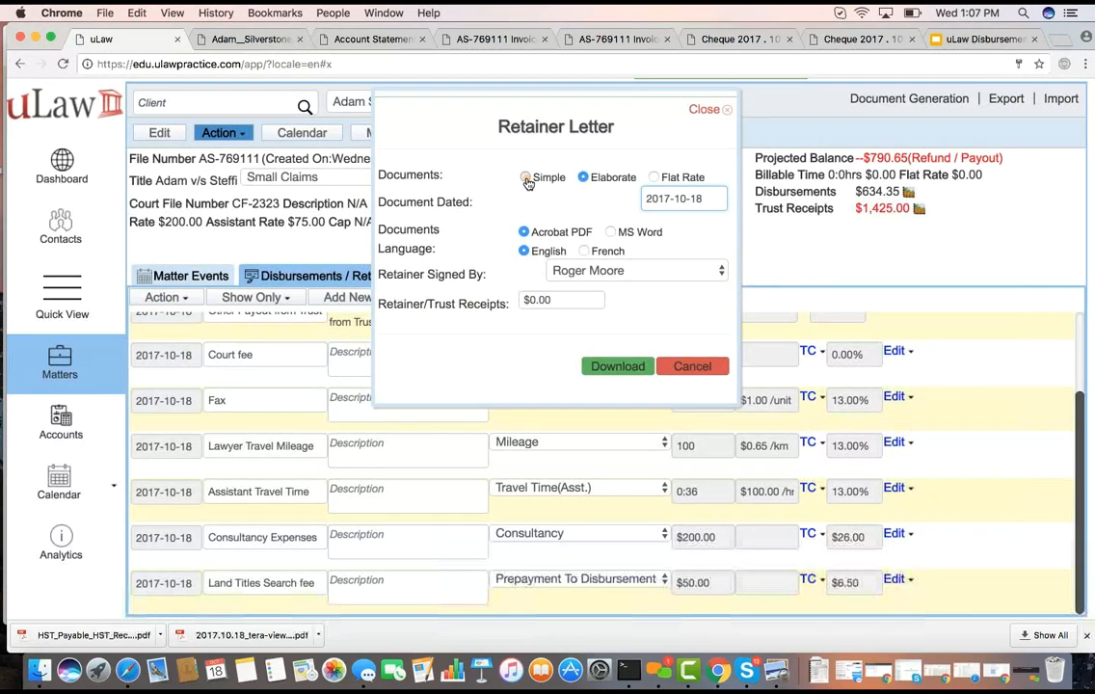
click(585, 252)
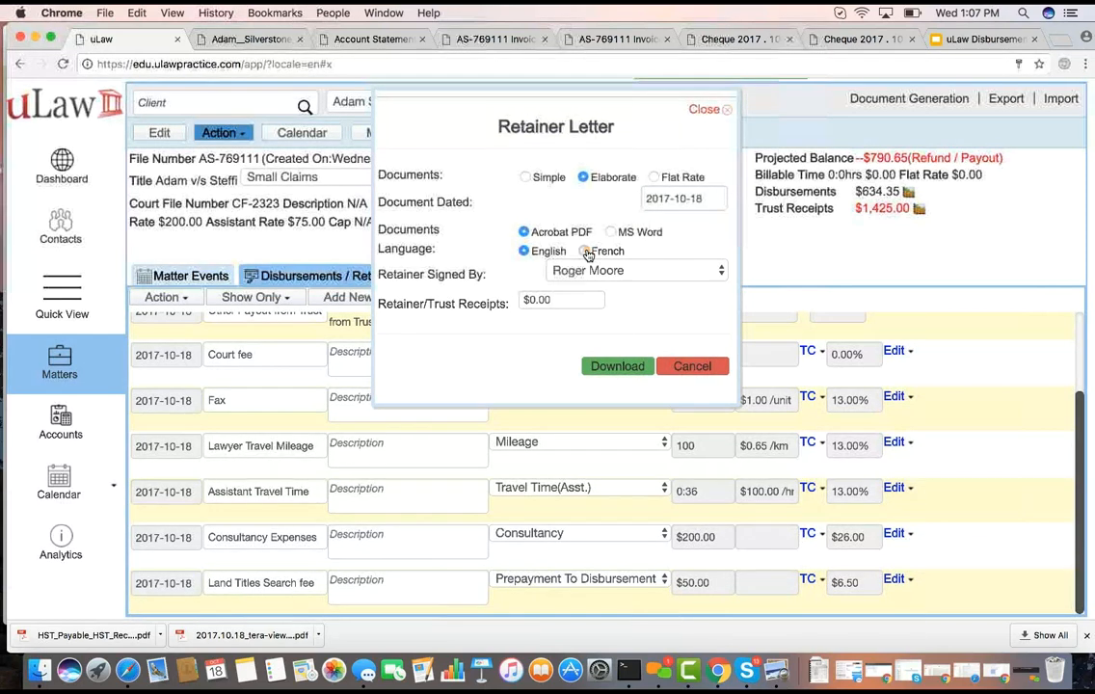
click(654, 178)
click(524, 251)
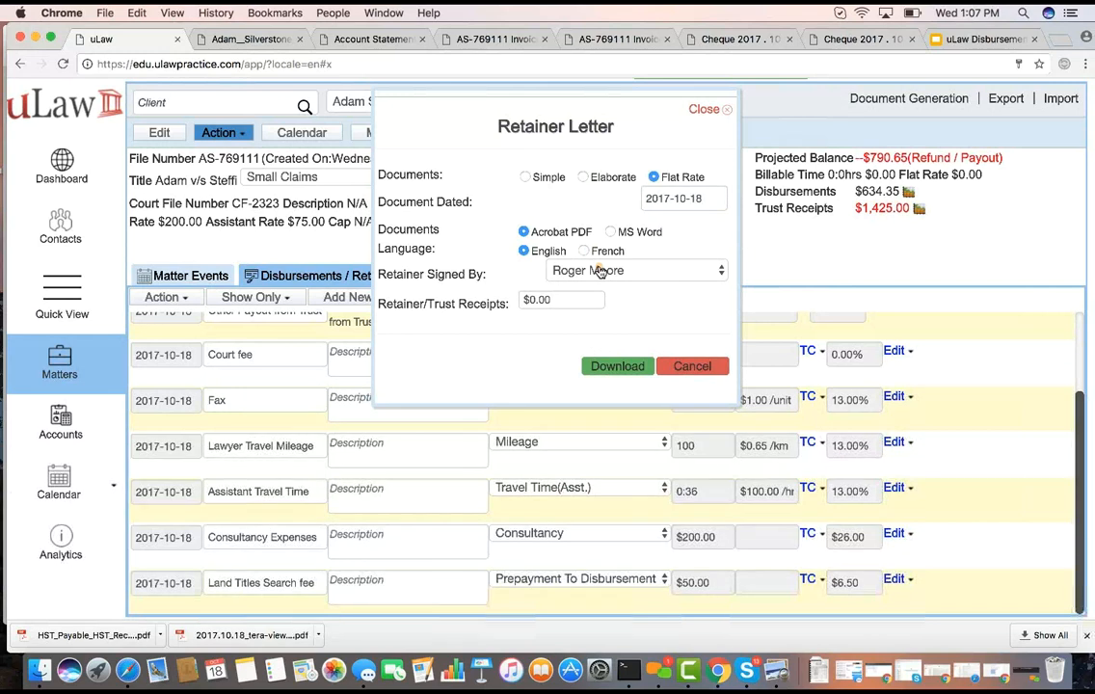
click(704, 110)
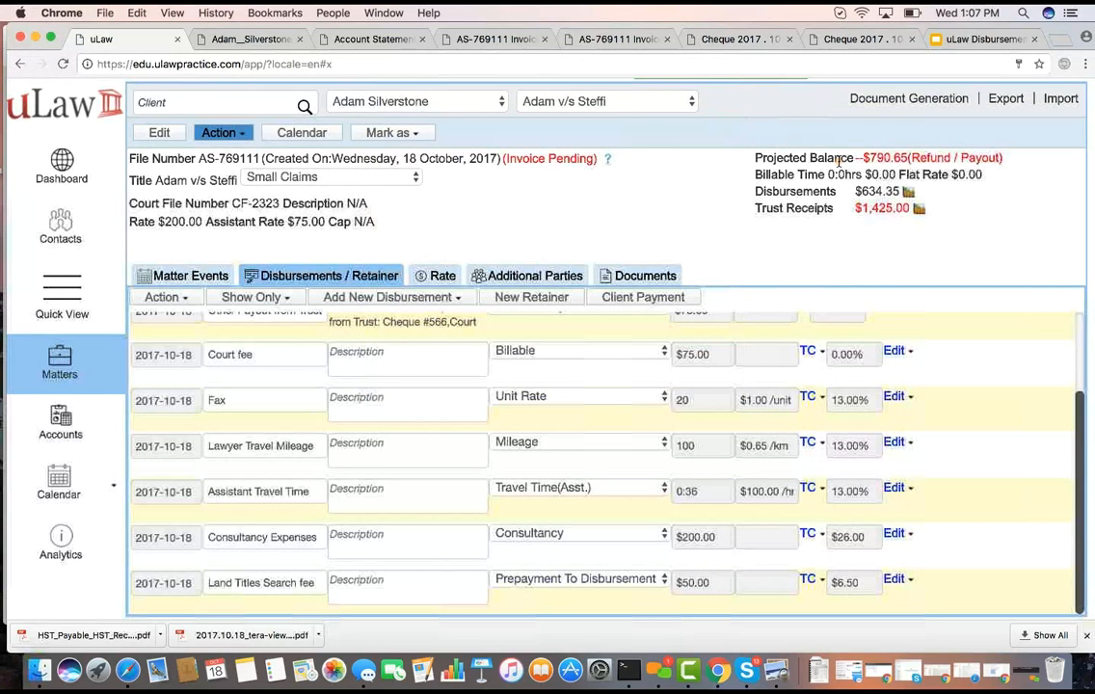
Look at the Retainer Samples form and the list of general letter templates, and cancel without downloading a document
click(901, 100)
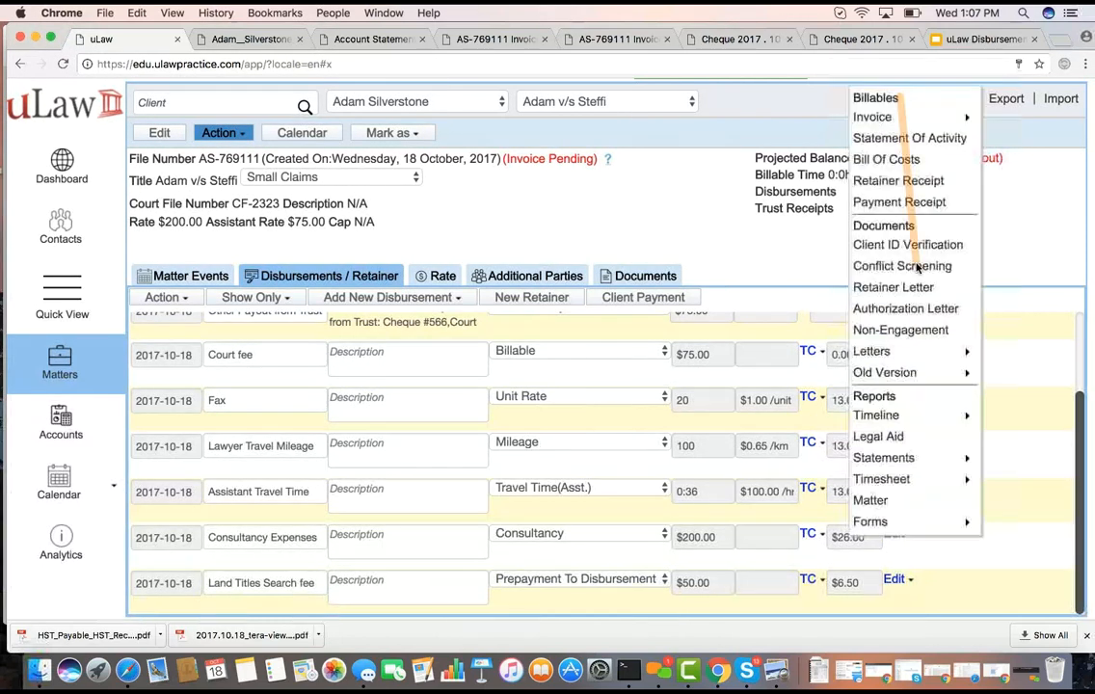
mouse_move(915, 351)
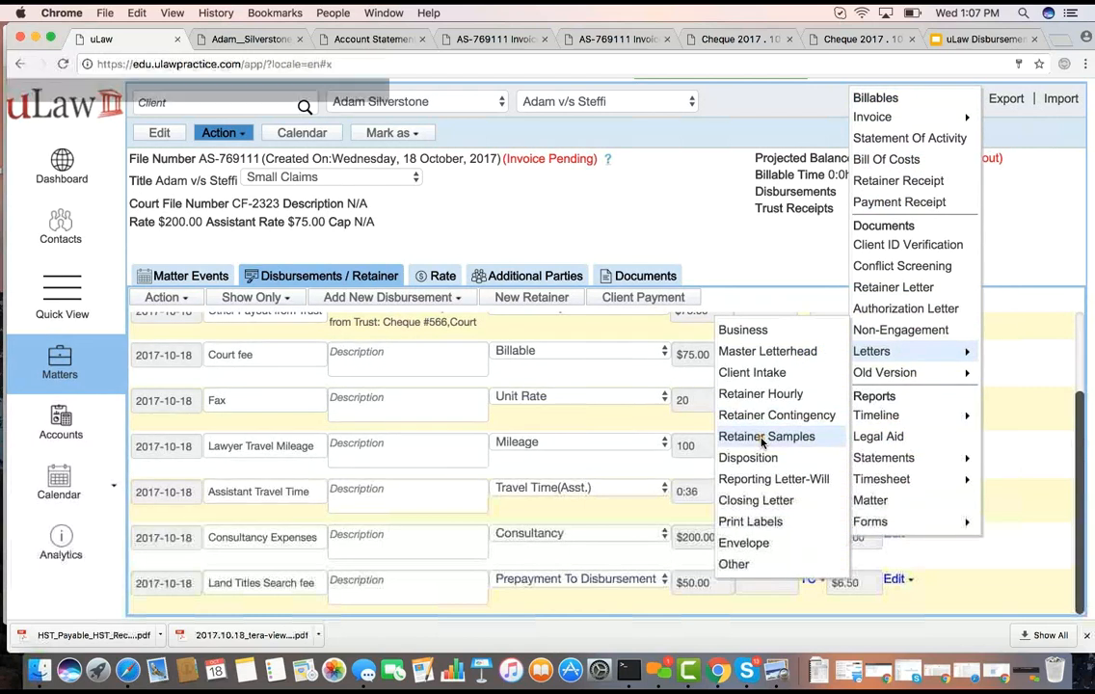
click(790, 438)
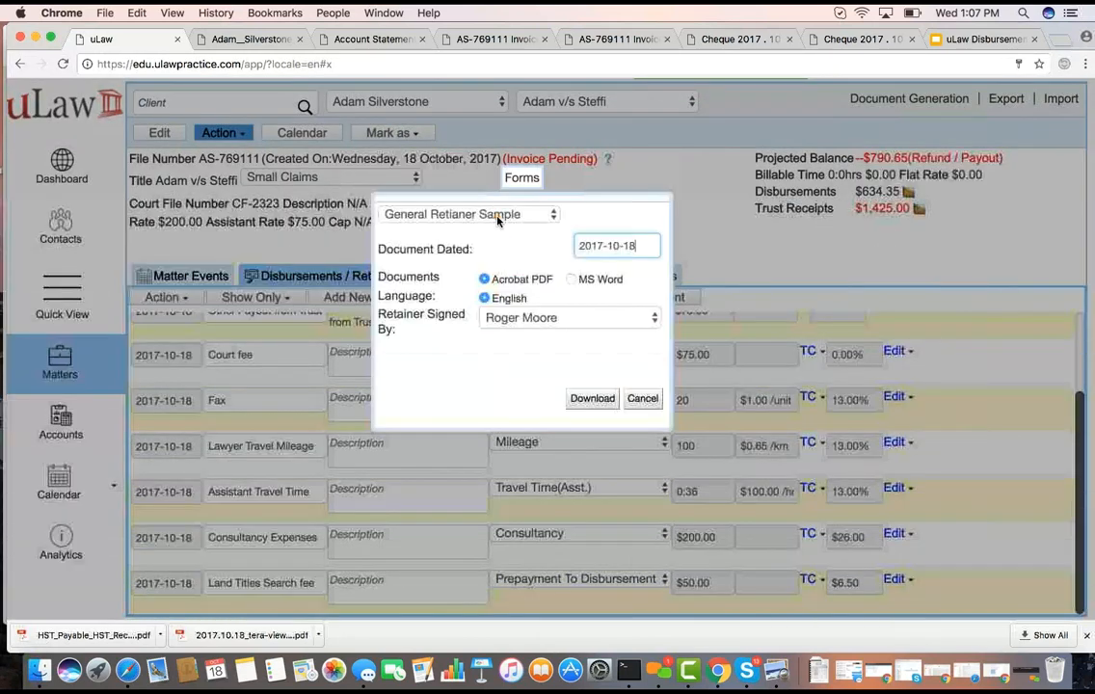
click(497, 218)
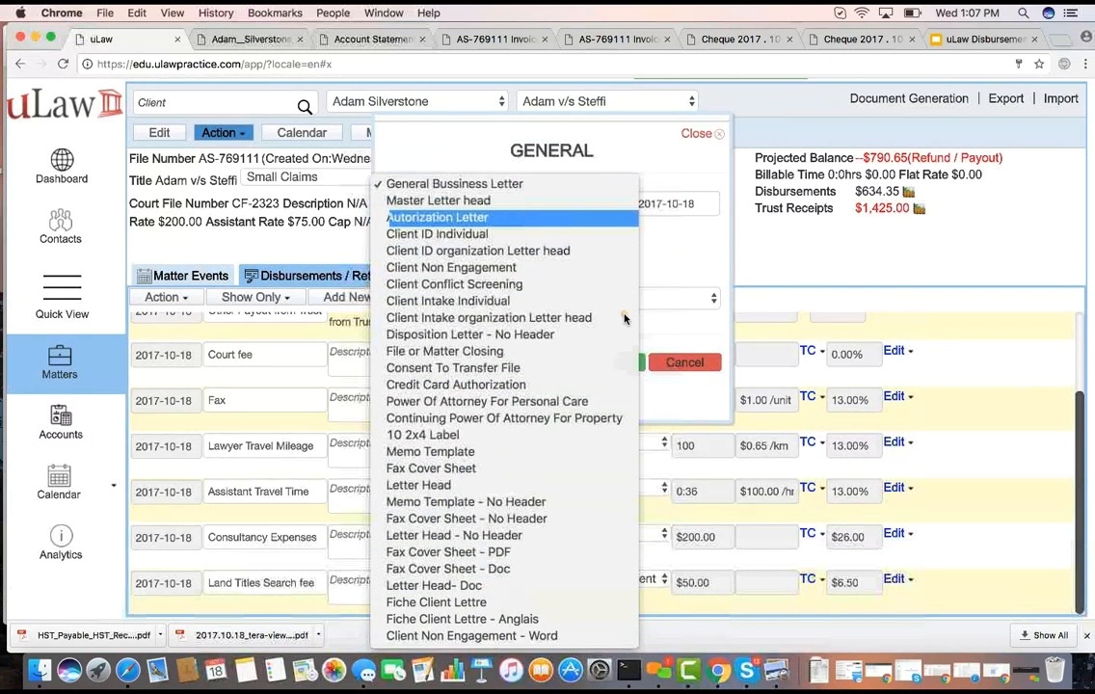
click(694, 237)
click(681, 363)
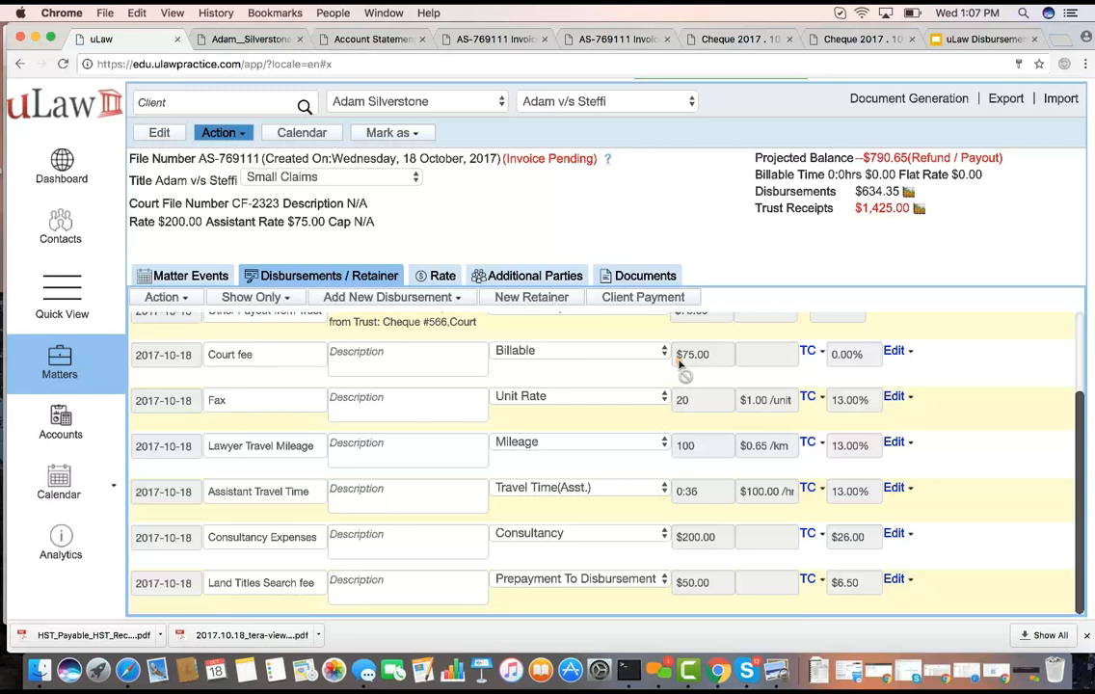
Generate the matter's Elaborate retainer letter in French as an Acrobat PDF, and open the downloaded file
click(909, 99)
click(583, 251)
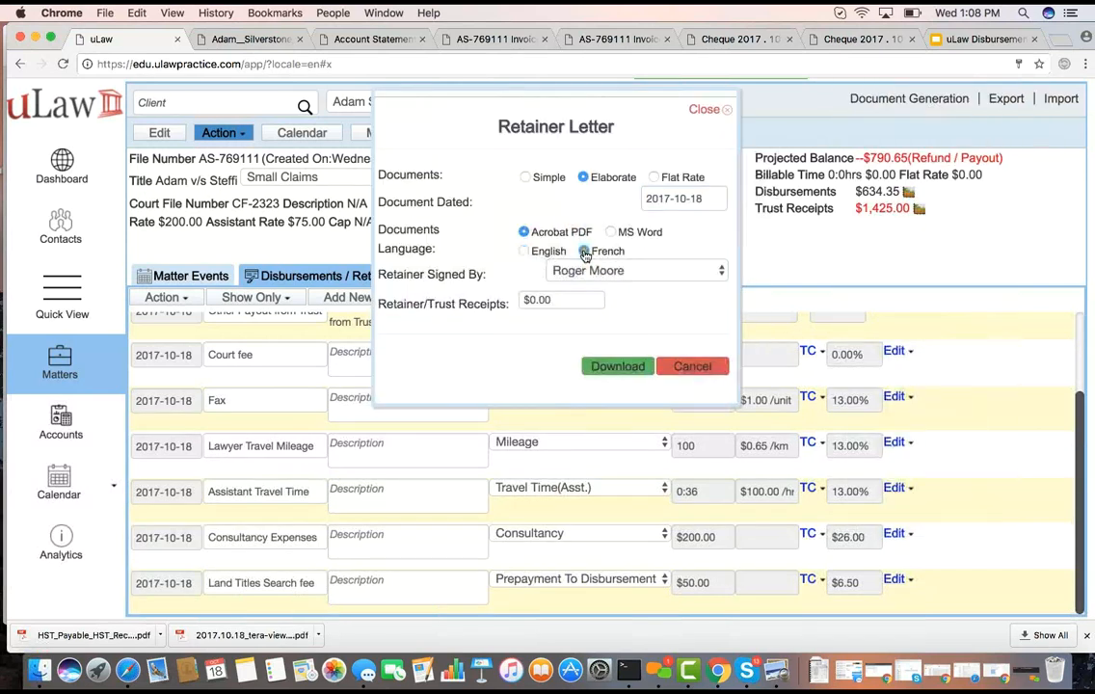
click(618, 368)
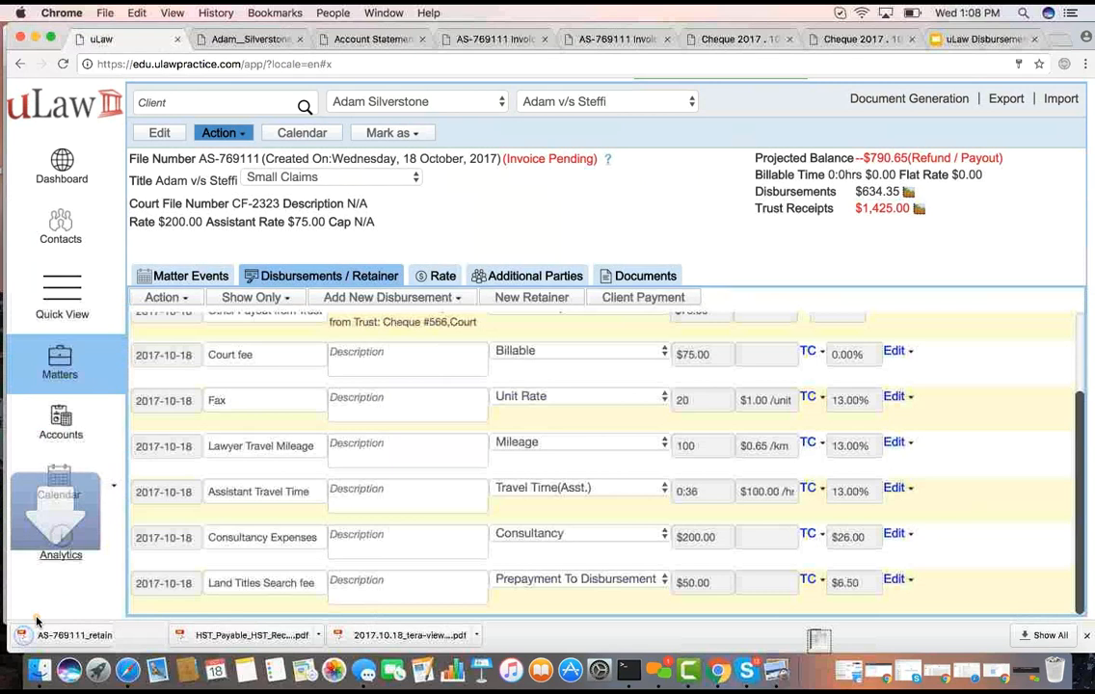
click(70, 636)
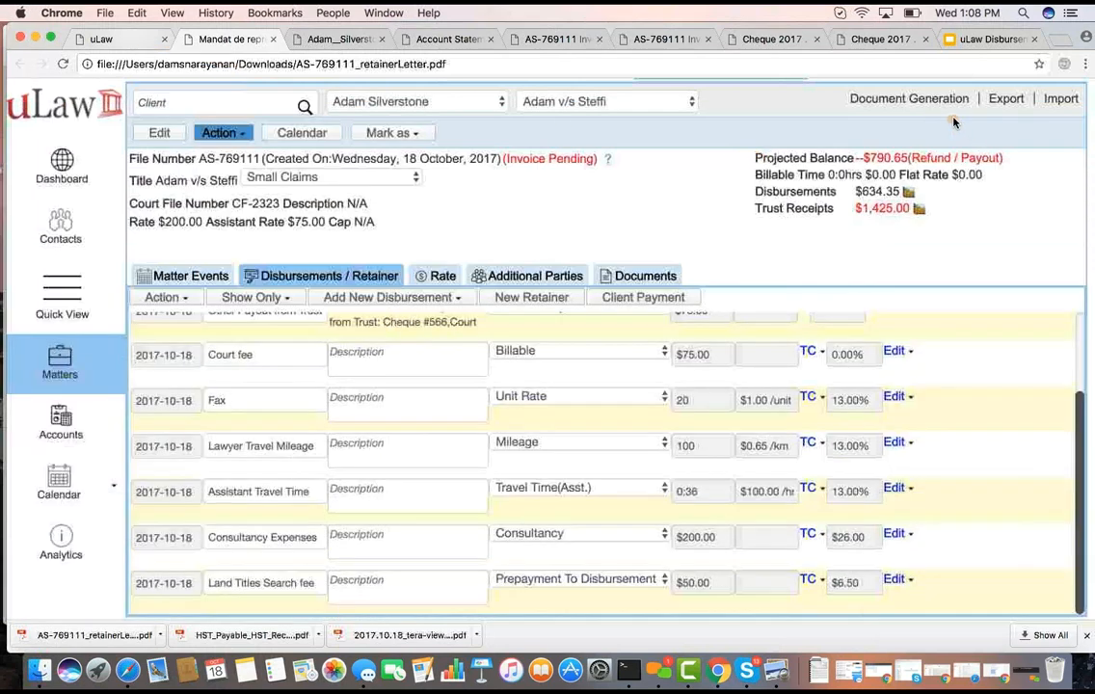
Generate the Elaborate retainer letter in English as an Acrobat PDF, and read the downloaded letter through to the signature section
click(901, 99)
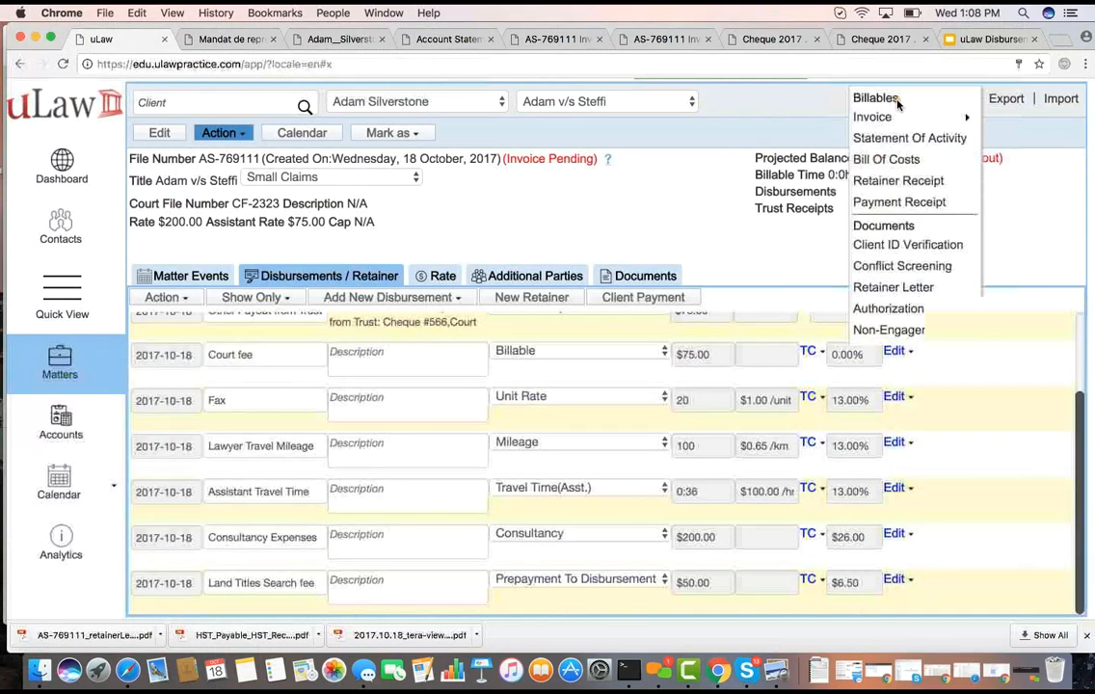
click(891, 287)
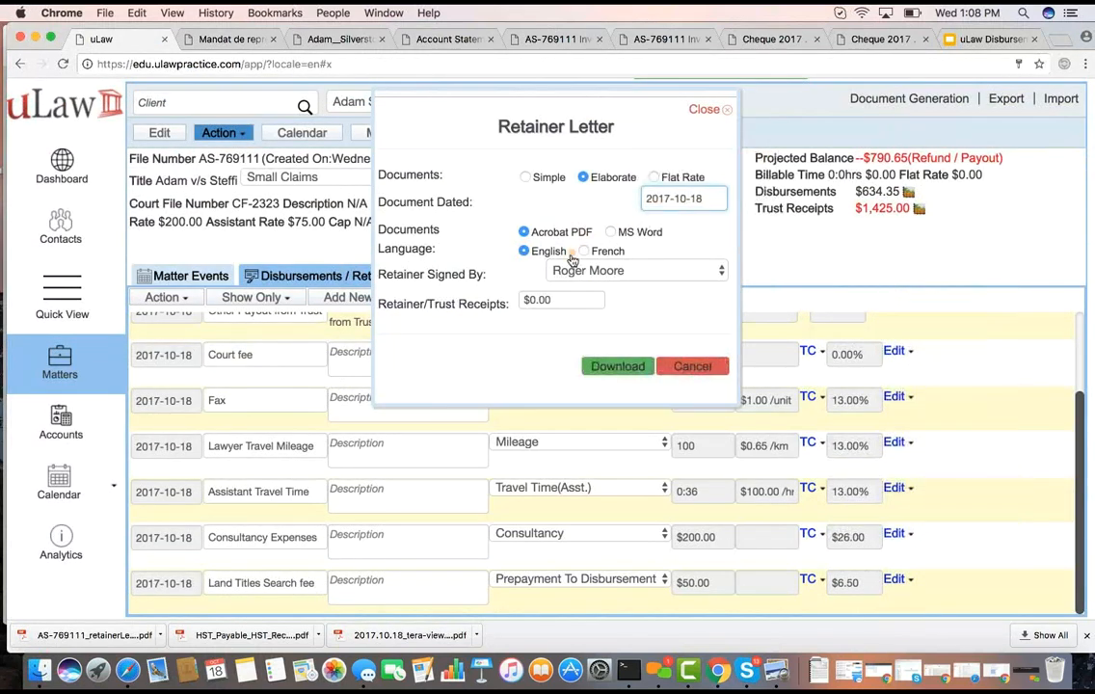
click(617, 366)
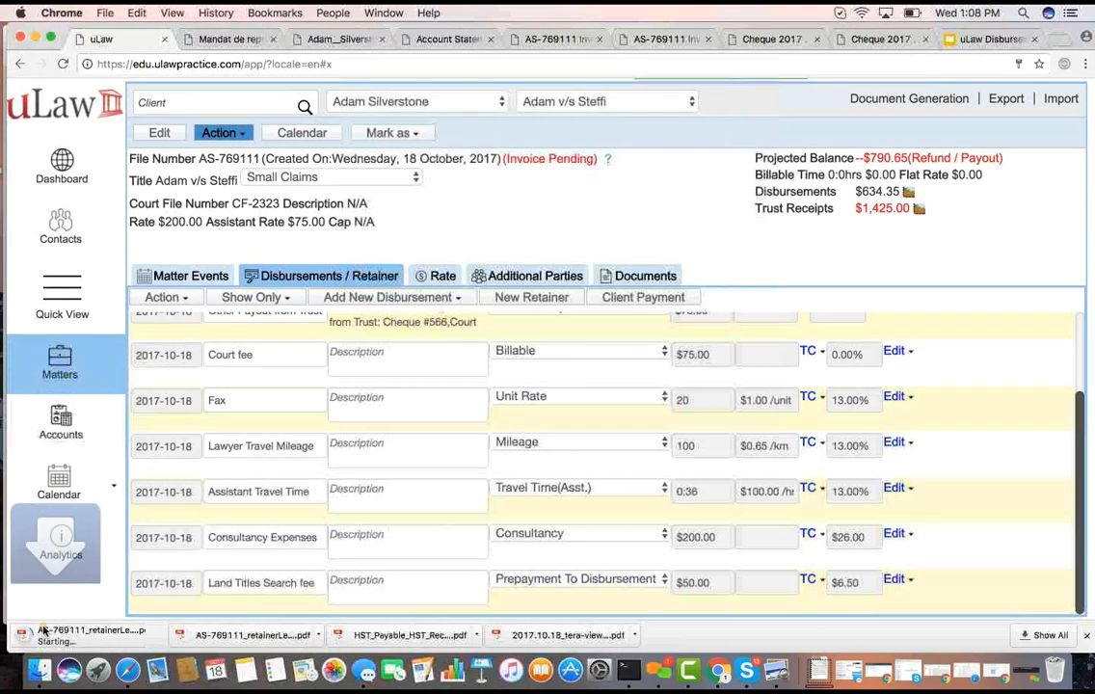
click(111, 641)
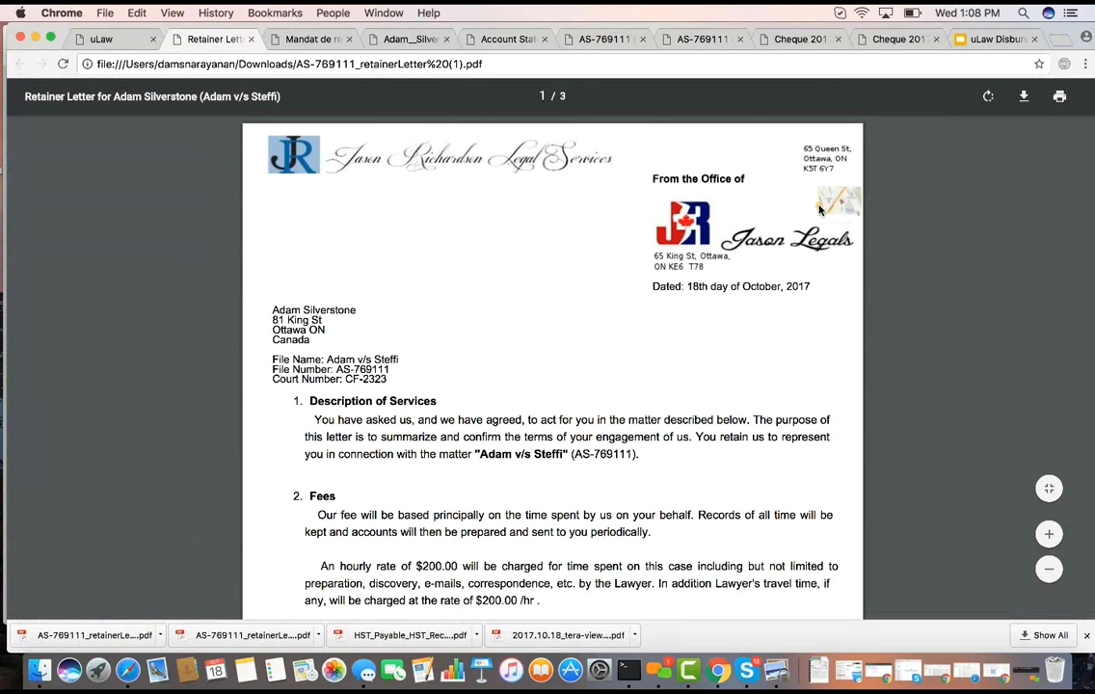
scroll(522, 212, down, 5)
scroll(521, 212, down, 10)
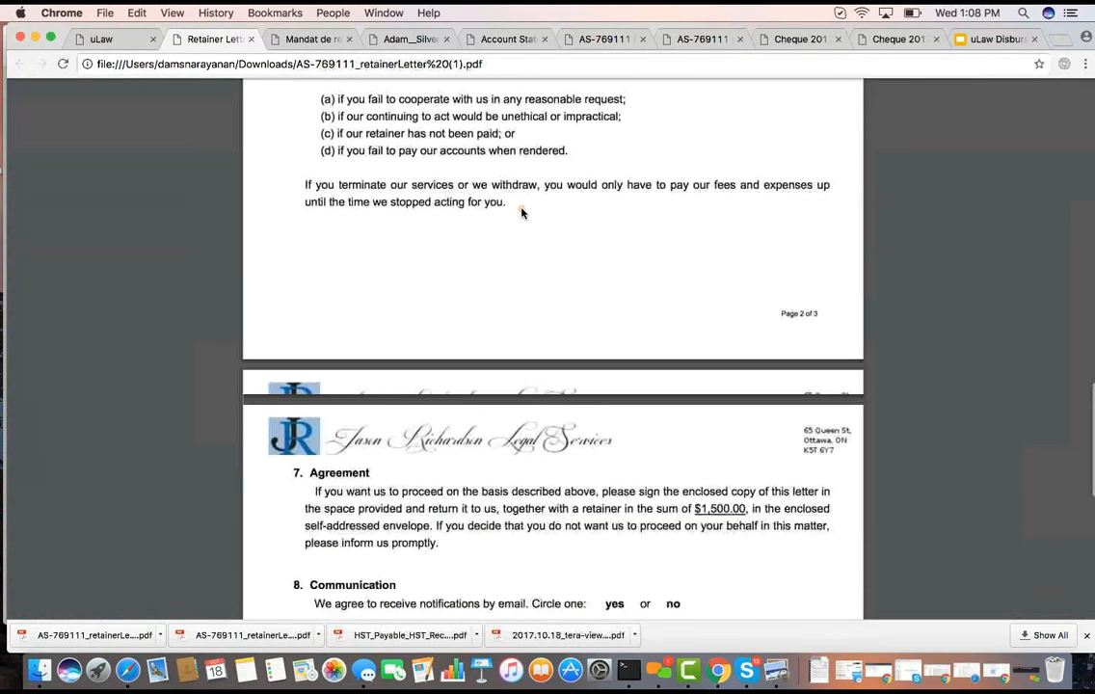
scroll(521, 212, down, 10)
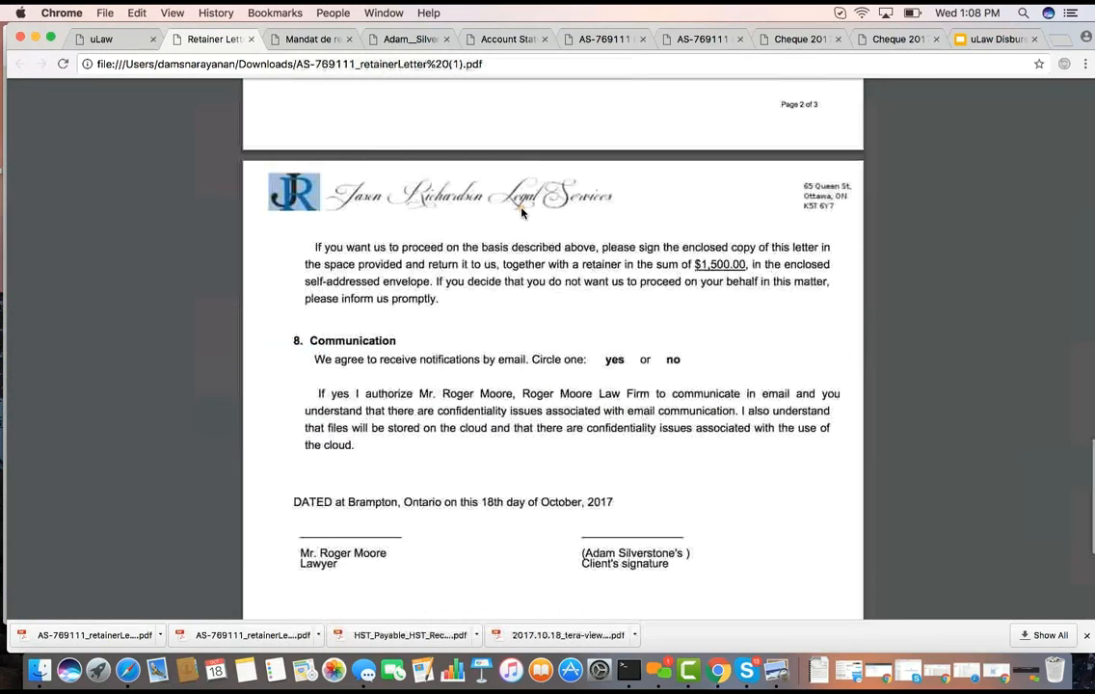
scroll(521, 212, up, 10)
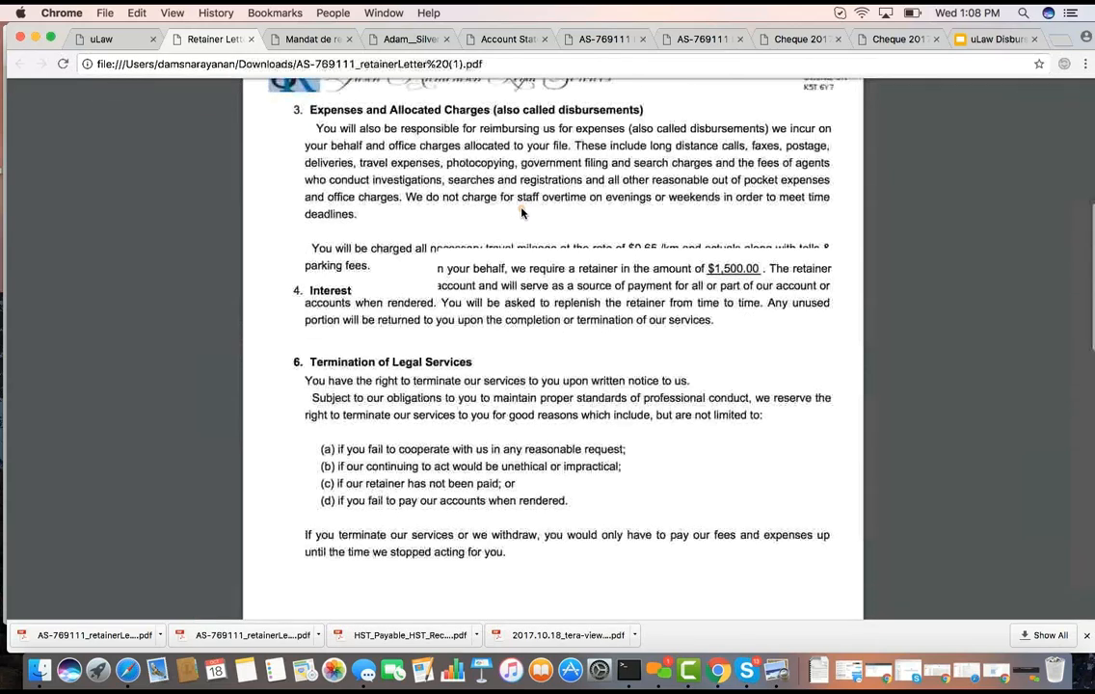
scroll(521, 212, up, 15)
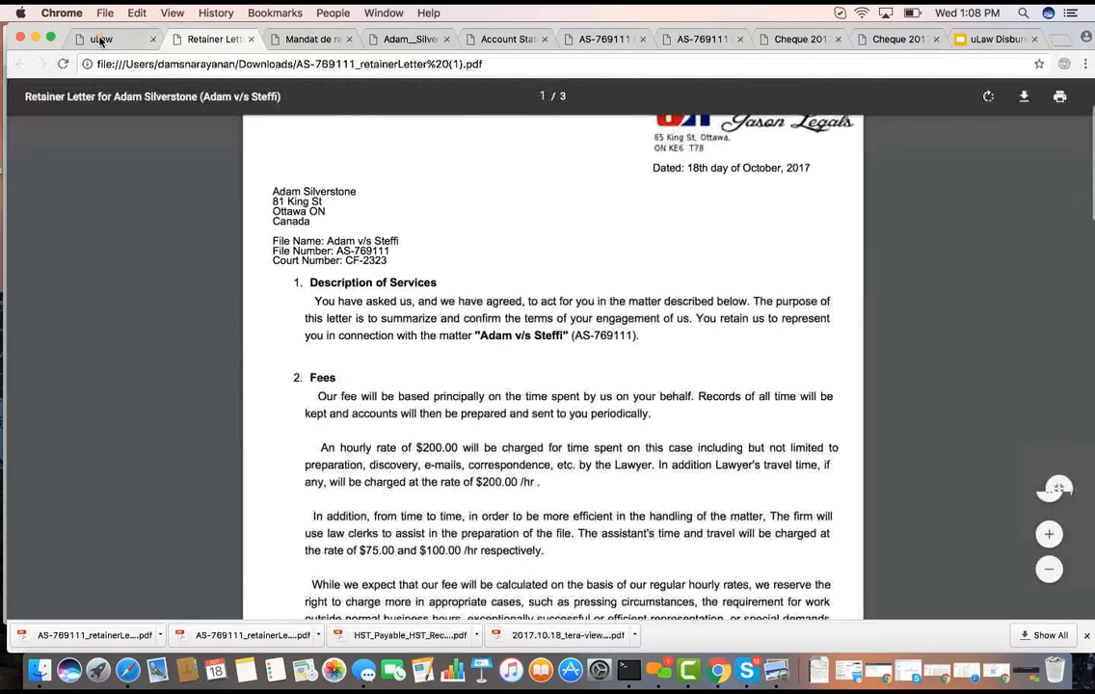
Download the matter's English retainer receipt with notes and a duplicate, view the PDF, and return to uLaw after checking join.me
click(101, 41)
click(894, 183)
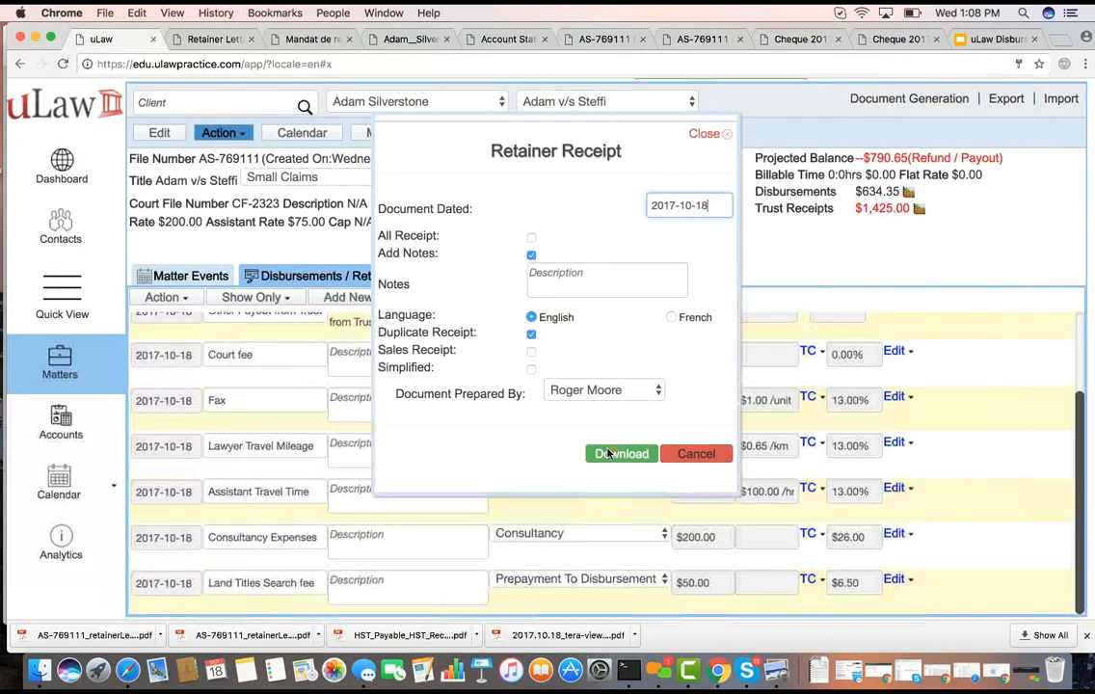
click(617, 453)
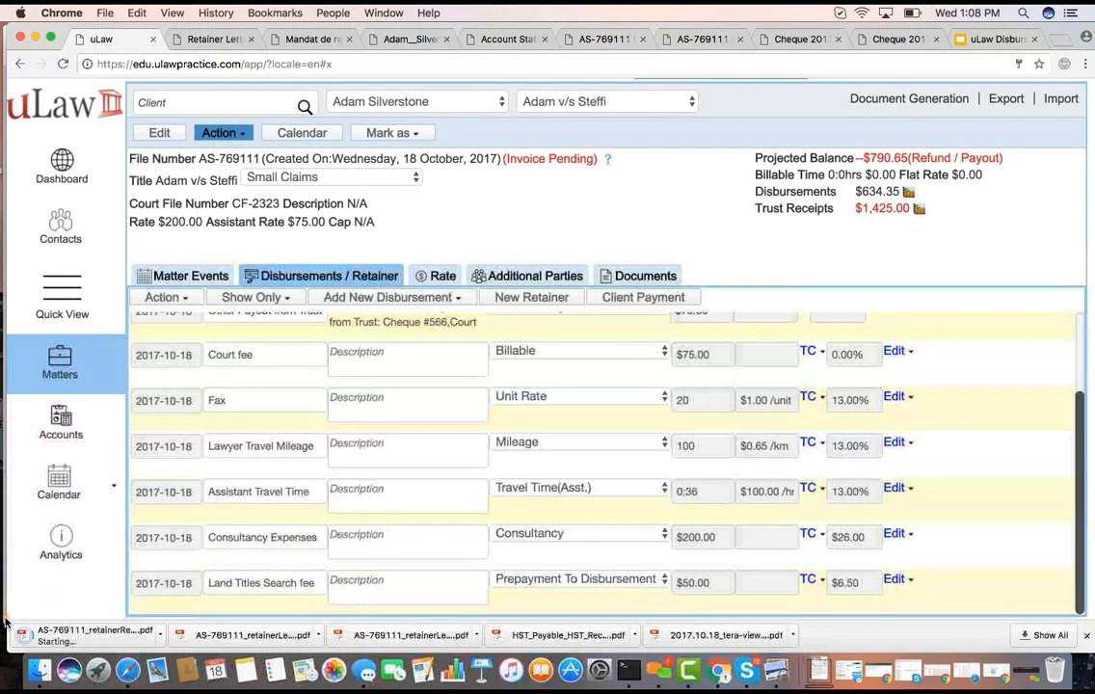
click(112, 635)
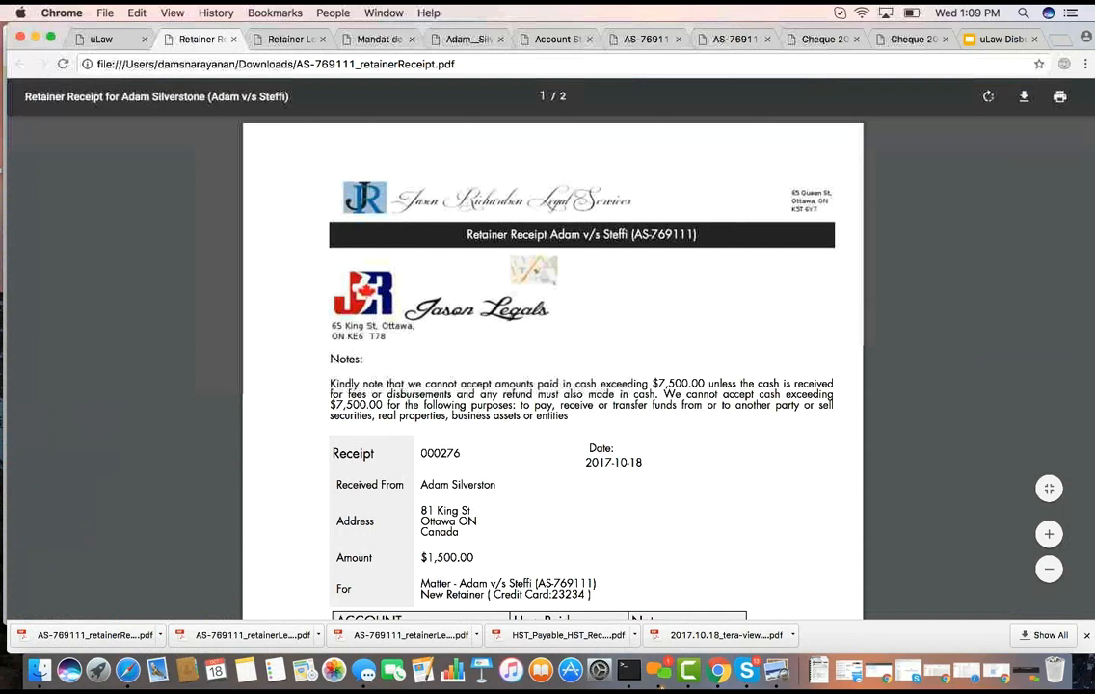
click(658, 675)
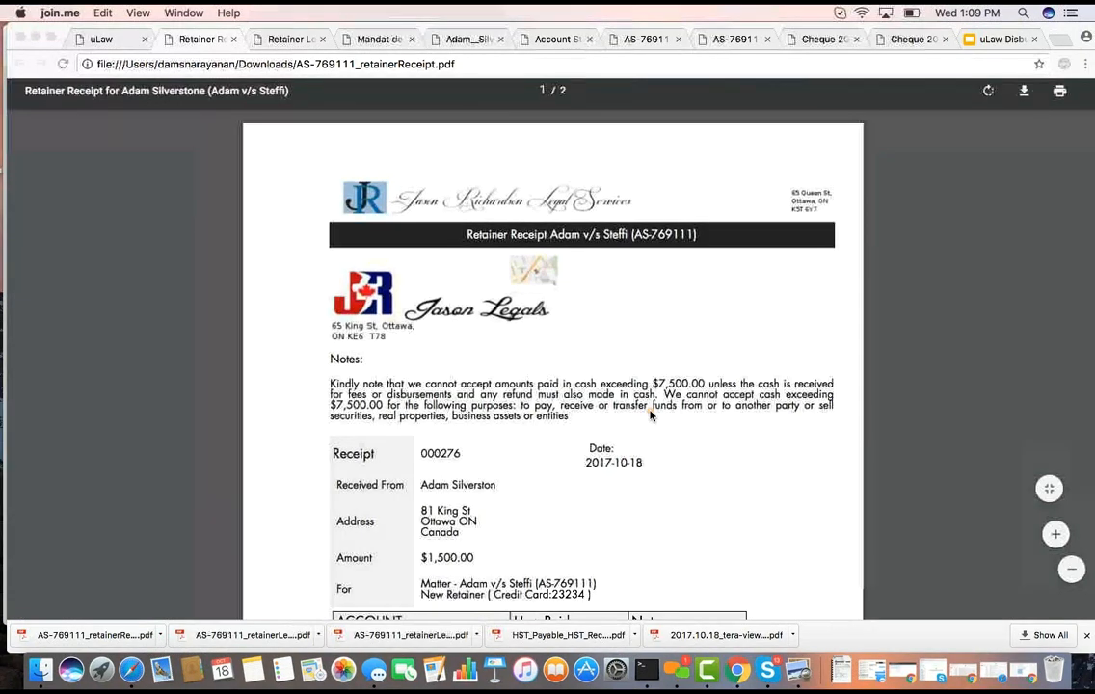
click(106, 37)
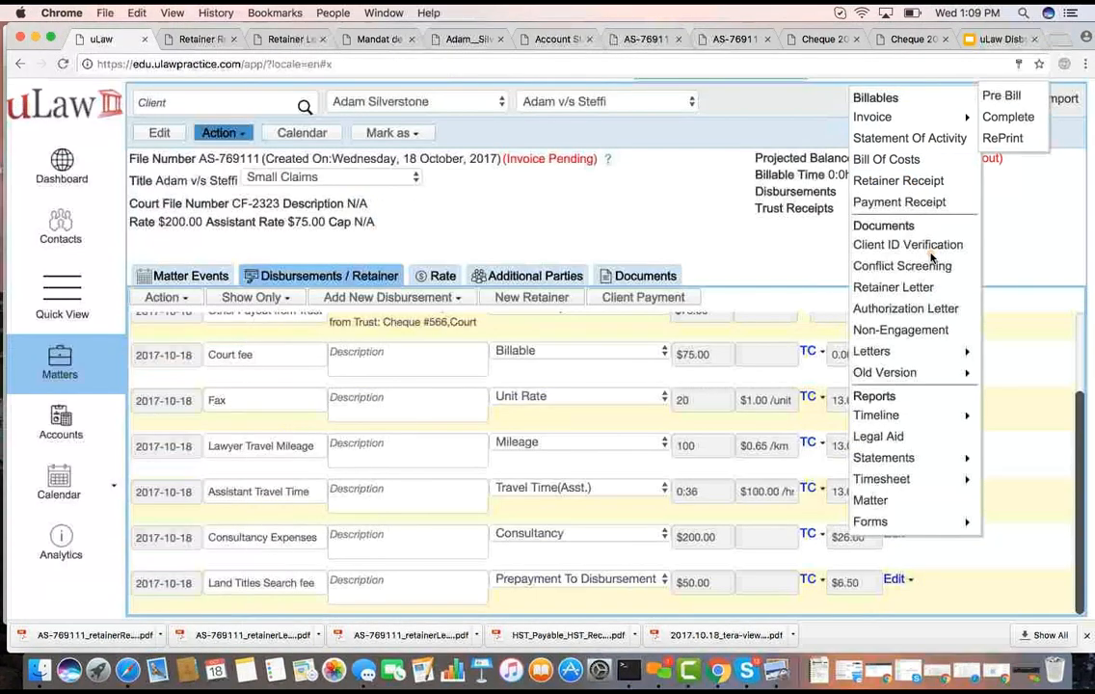
Look through the list of other general letter templates for the matter, and cancel without downloading a document
mouse_move(909, 355)
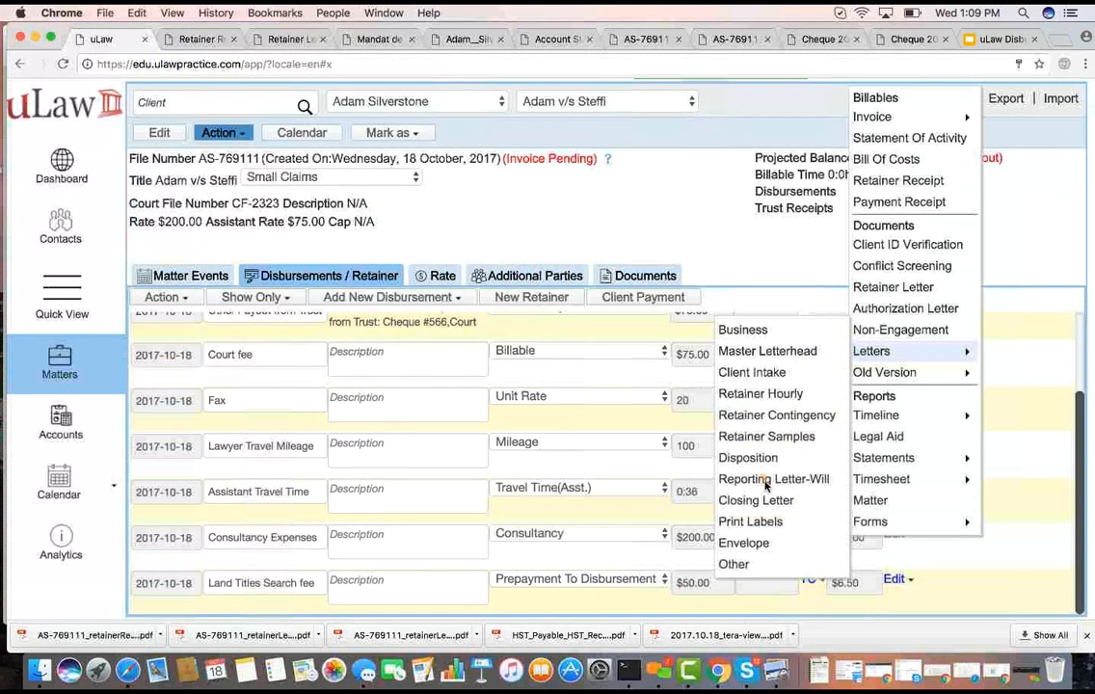
click(768, 566)
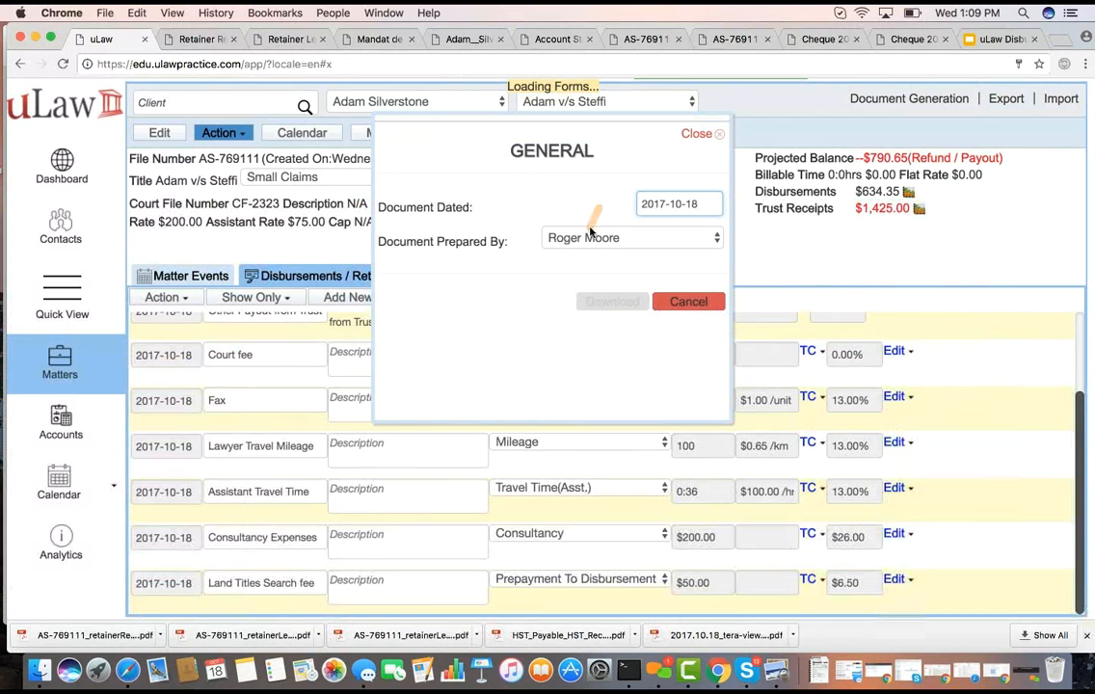
click(482, 235)
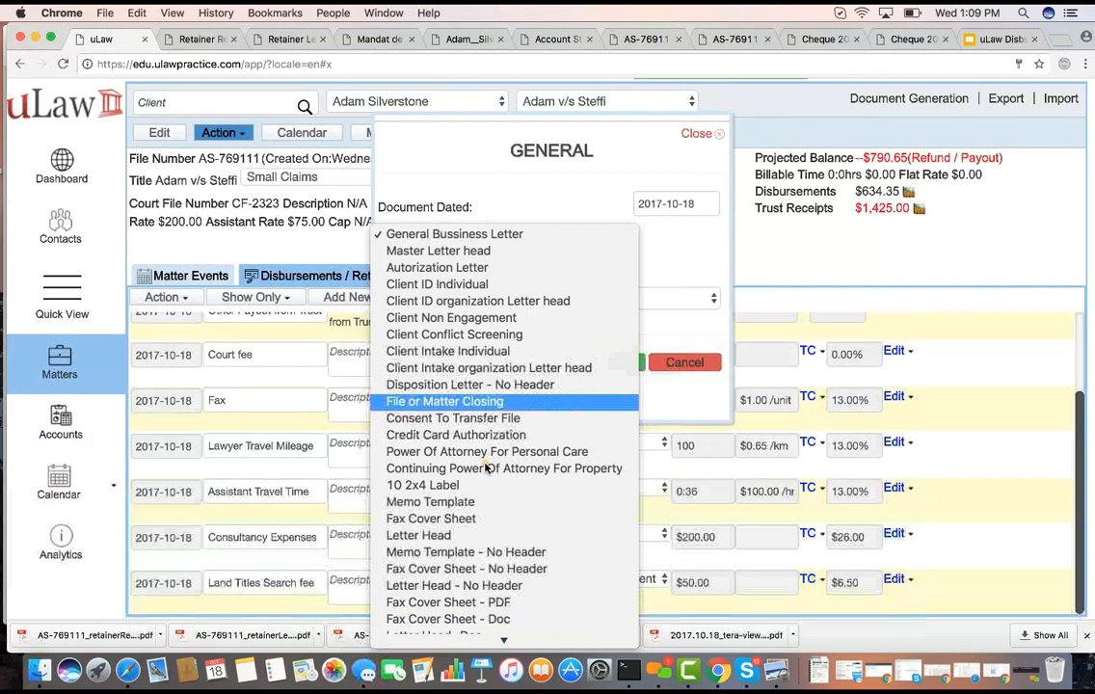
scroll(487, 469, down, 3)
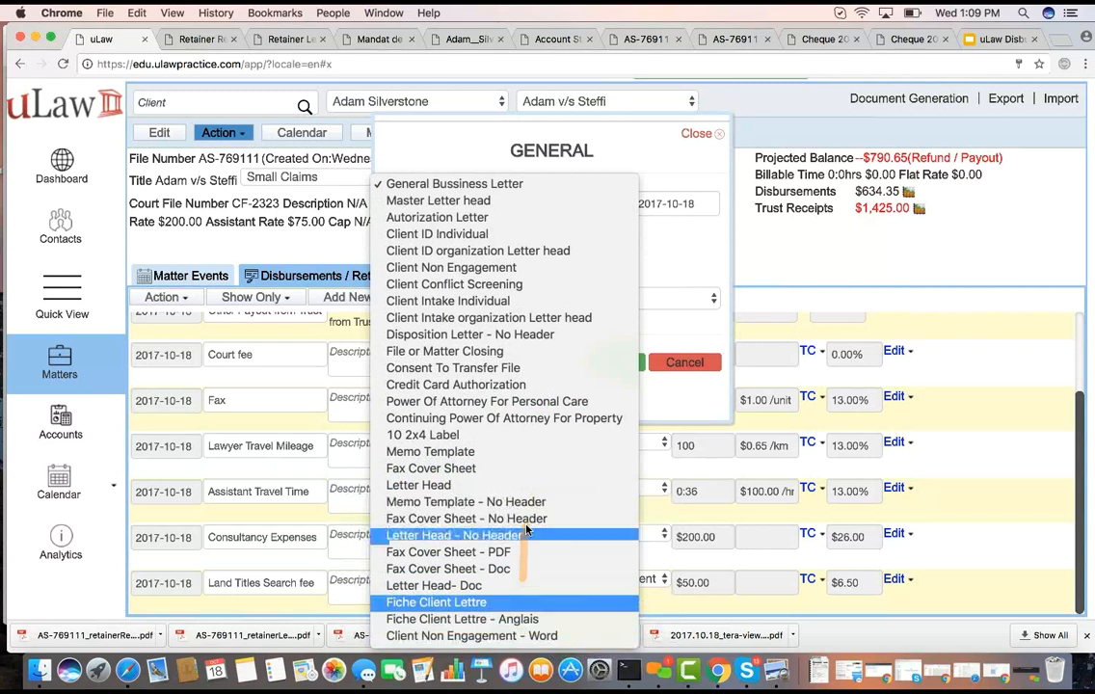
click(666, 255)
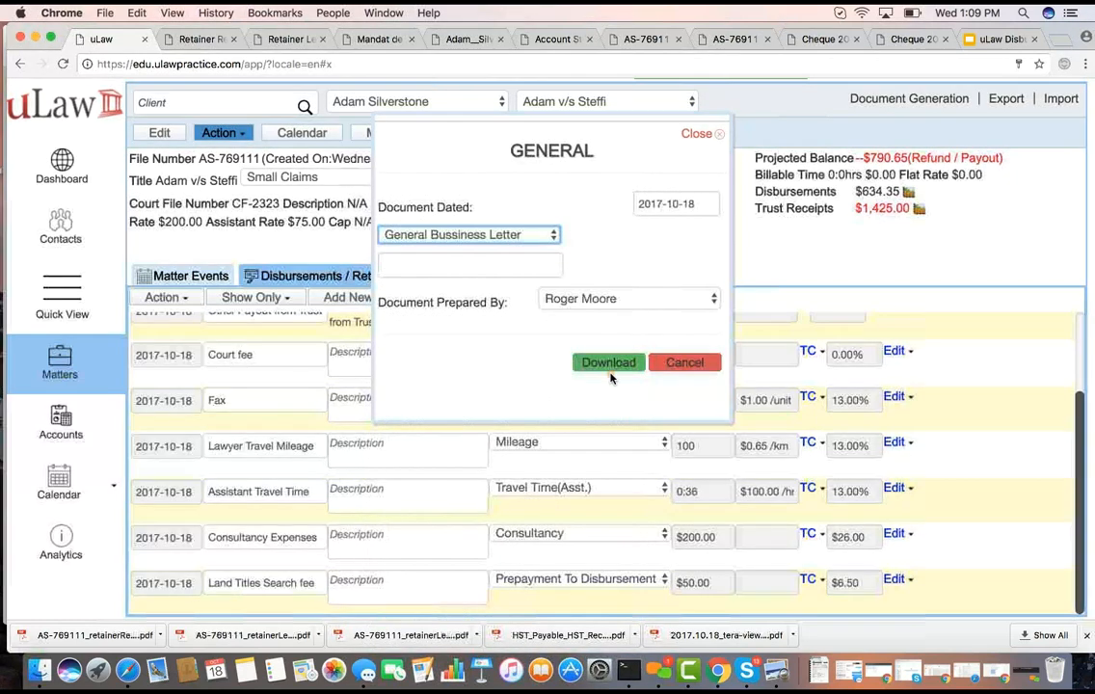
click(684, 363)
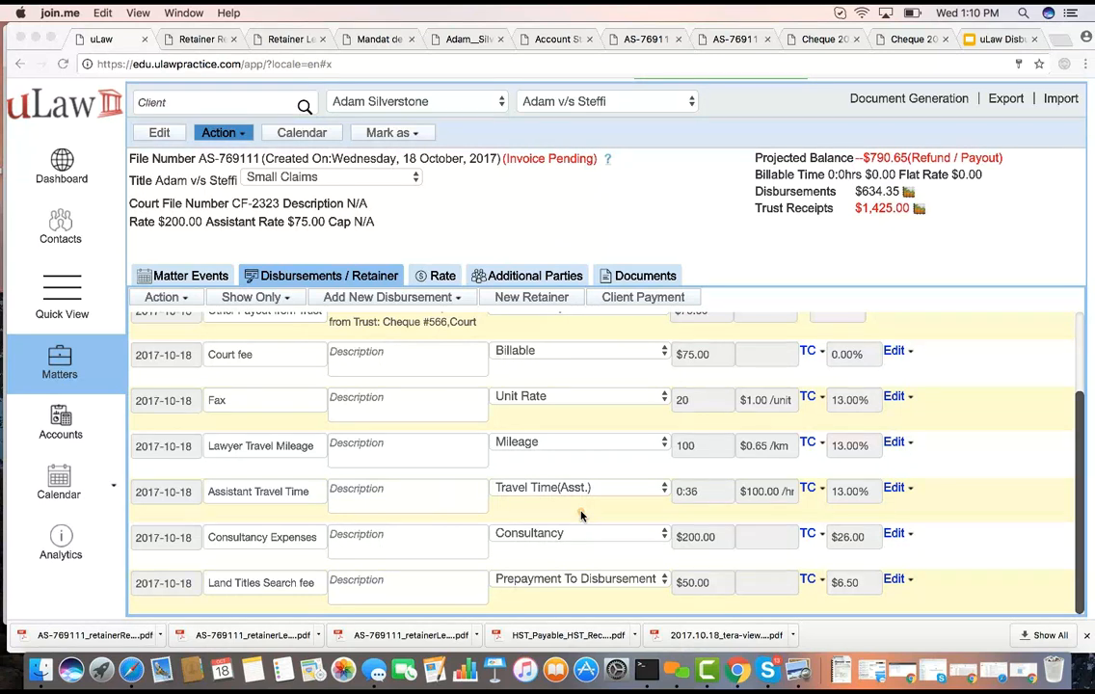
Switch to the uLaw Disbursements De-Mystified presentation and show its title slide
click(992, 40)
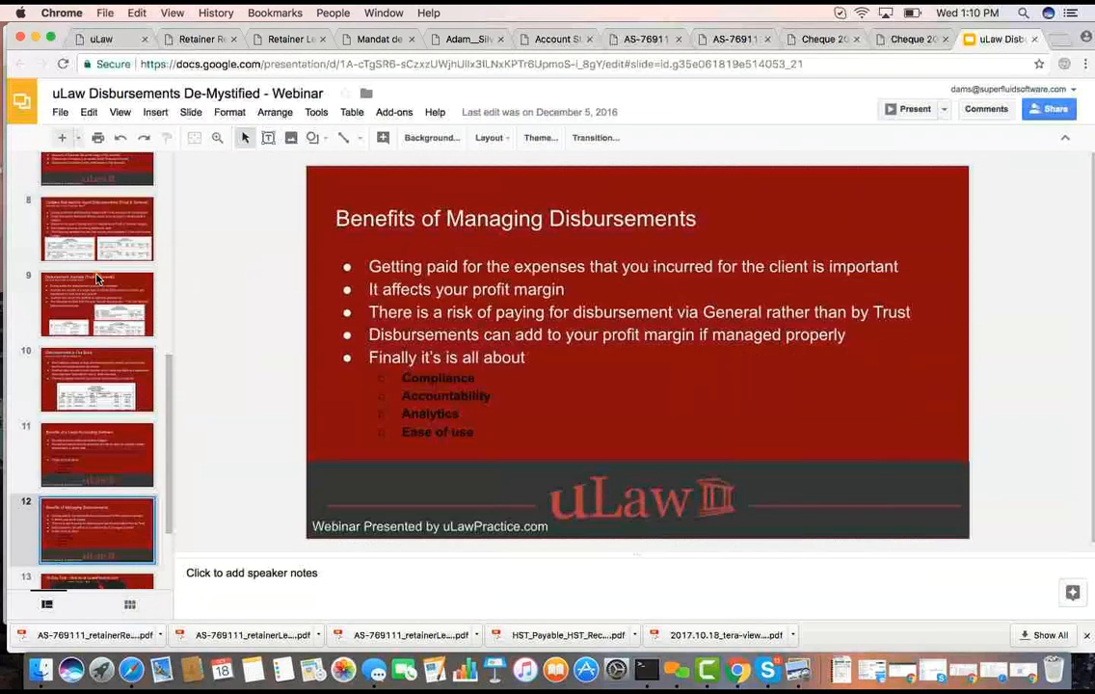
scroll(96, 278, up, 10)
click(87, 183)
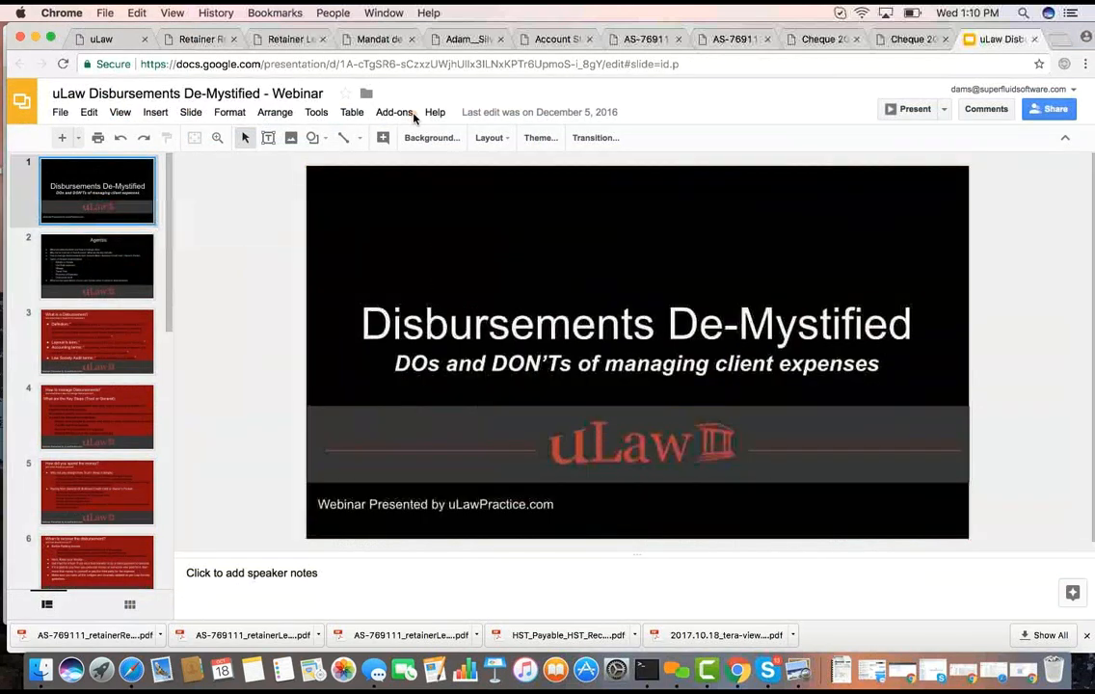
click(506, 88)
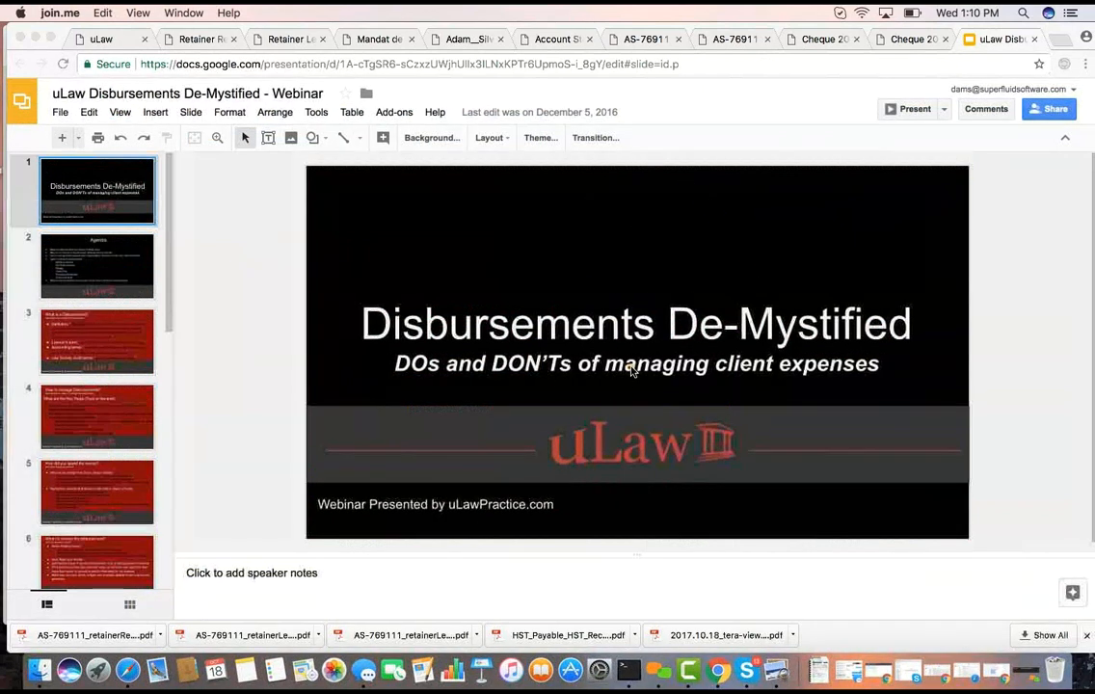
Open the page info.ulawpractice.com/webinar in a new browser tab
click(949, 100)
key(super+t)
text(info.ulawpractice.com/webinar)
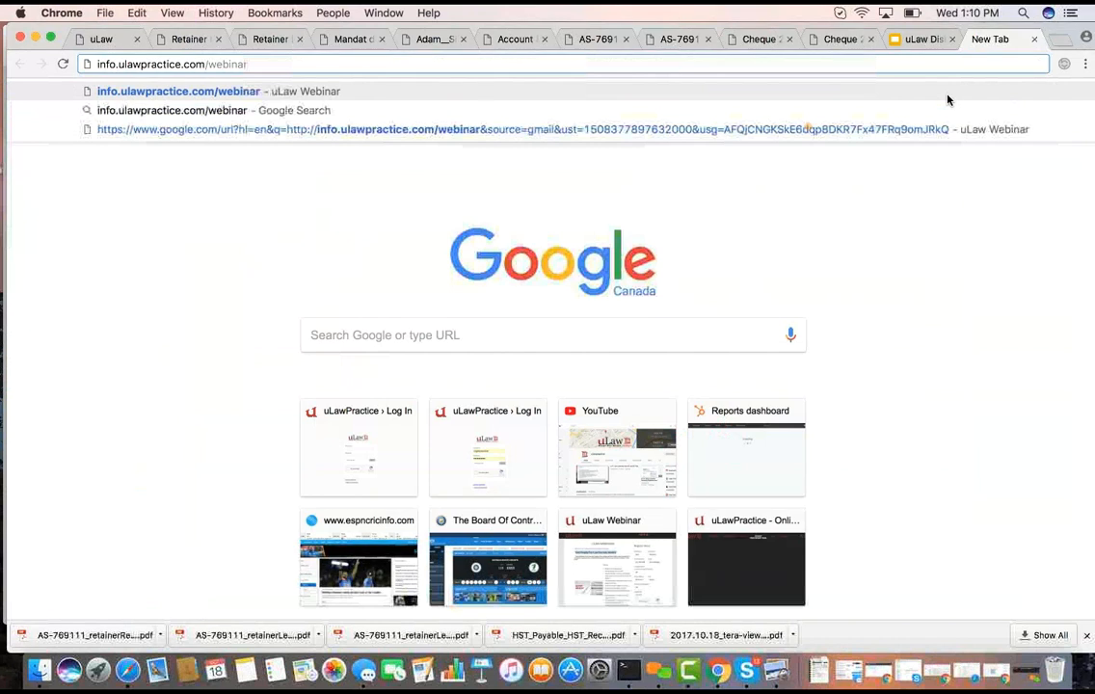
key(Return)
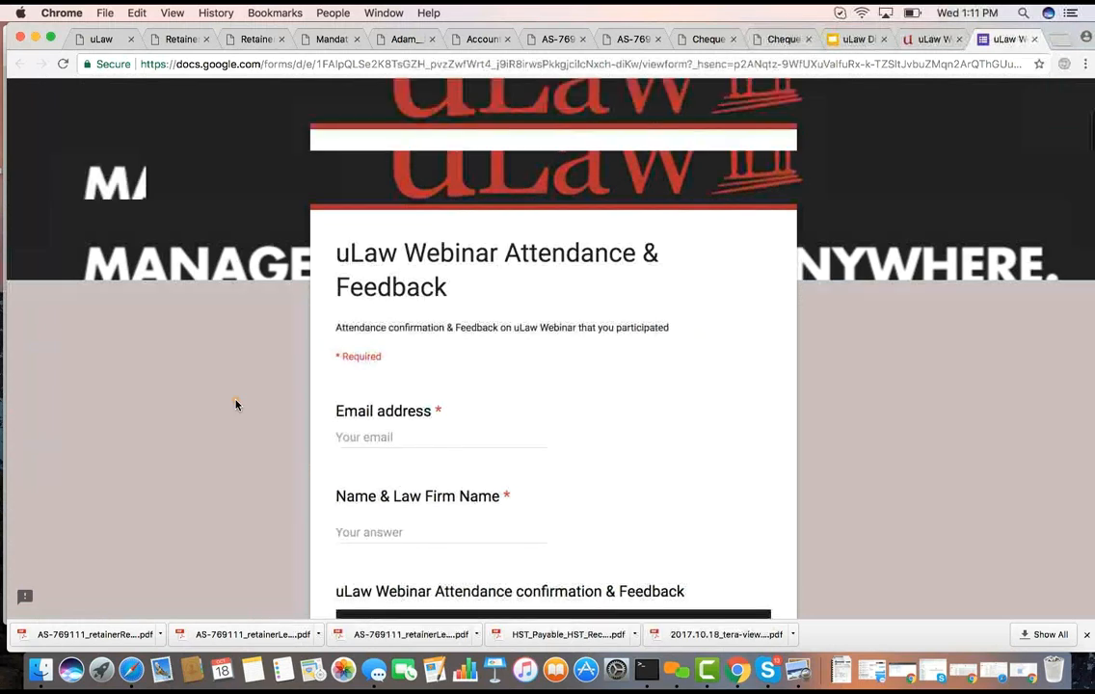
Read through the uLaw Webinar Attendance & Feedback form without filling it in, and close it
scroll(236, 404, down, 4)
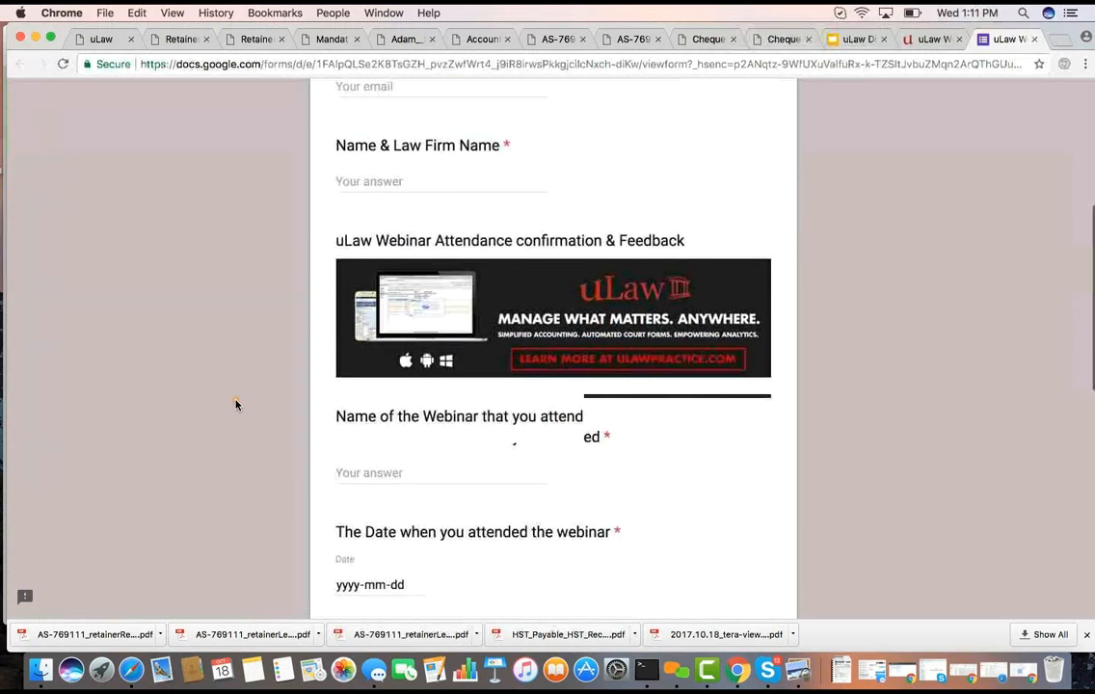
scroll(236, 405, down, 4)
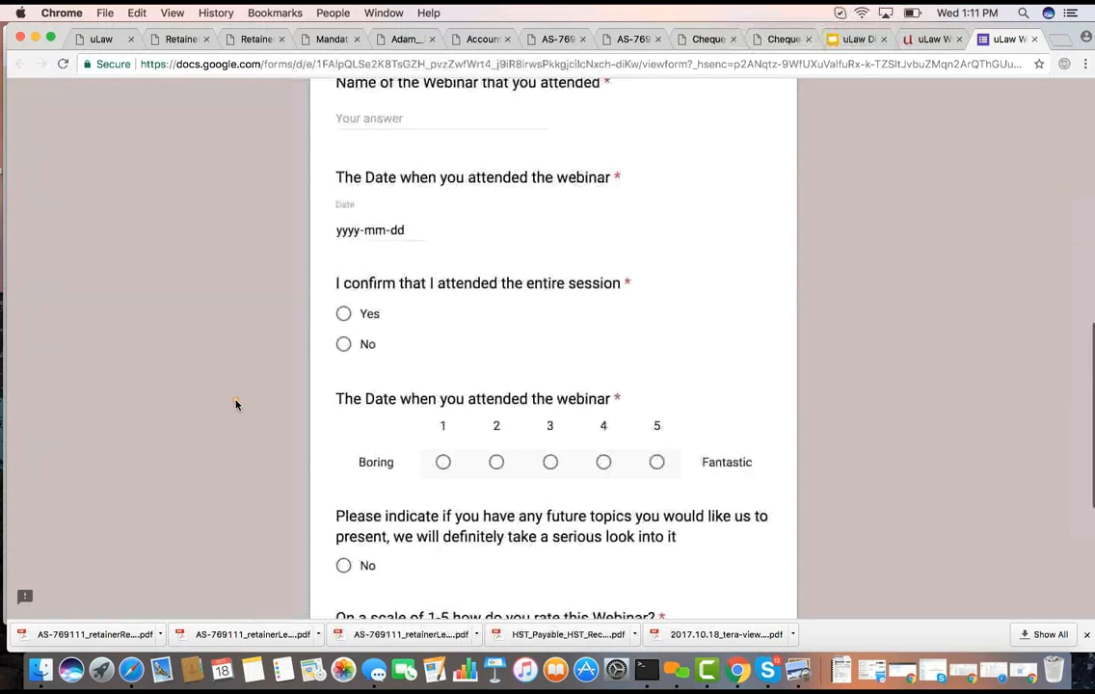
scroll(236, 405, down, 5)
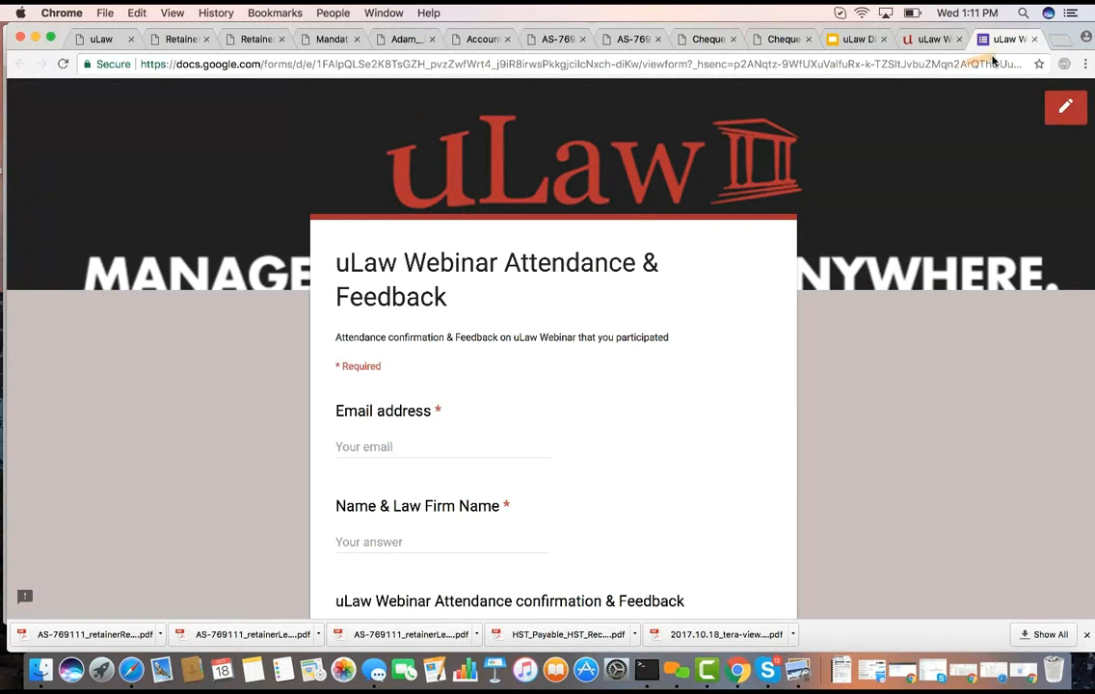
click(1033, 40)
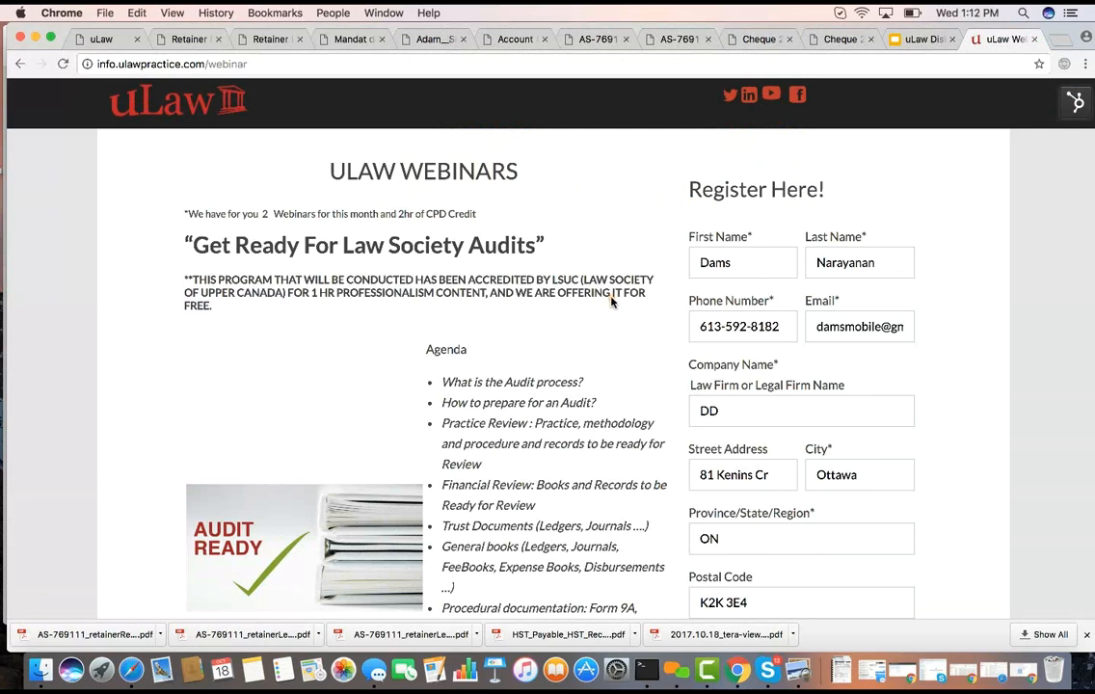
Return to the matter's disbursements and retainer list in uLaw, checking join.me before and after
click(506, 84)
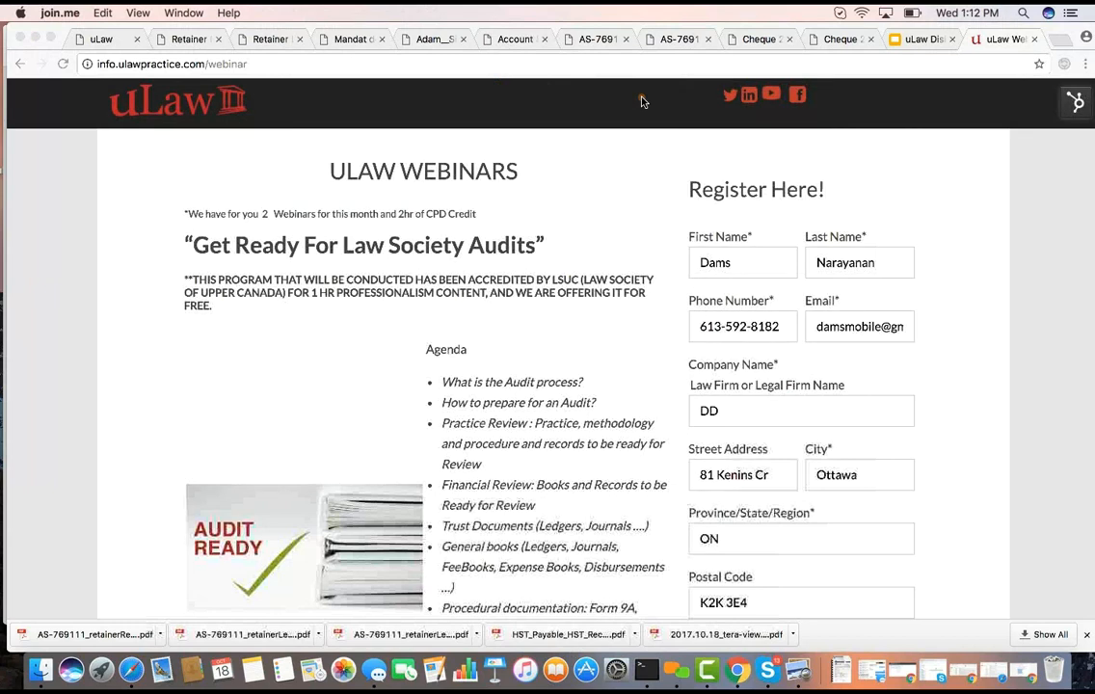
click(102, 40)
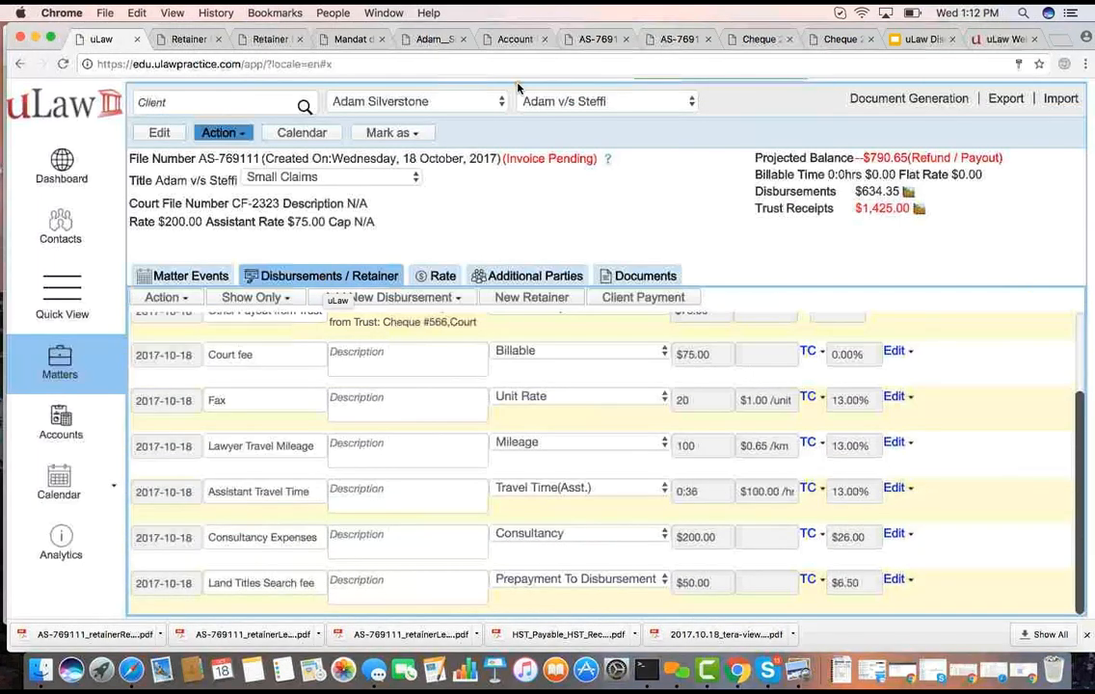
click(507, 91)
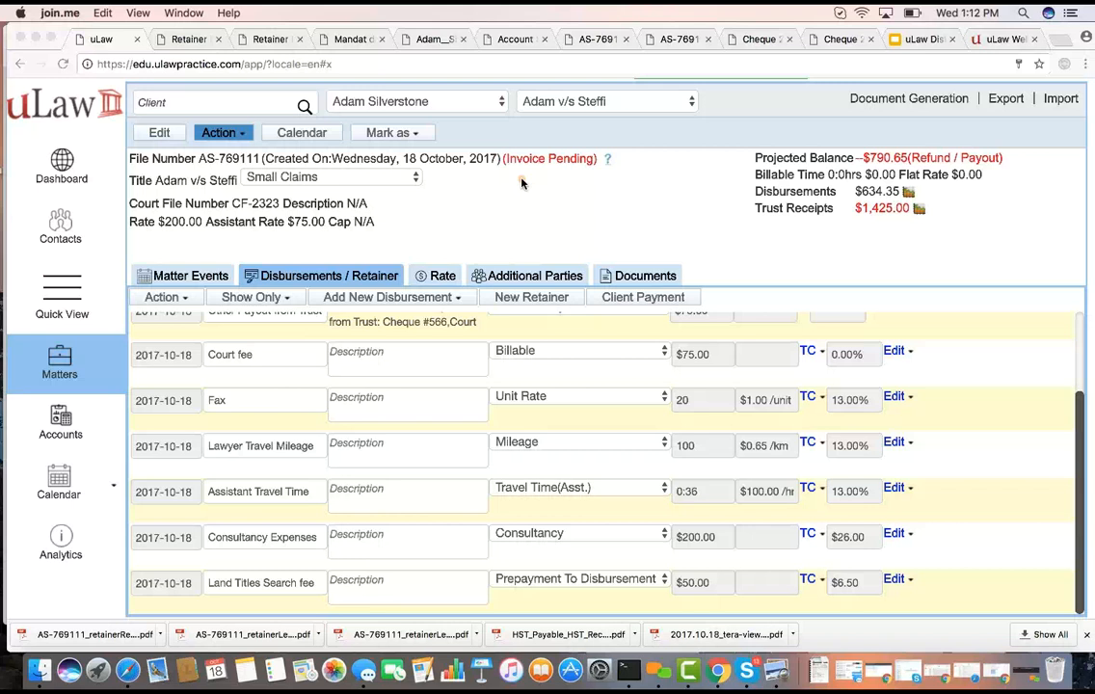
Open the ulawpractice.com website in a new browser tab, and go back to the webinar presentation while it loads
click(1059, 42)
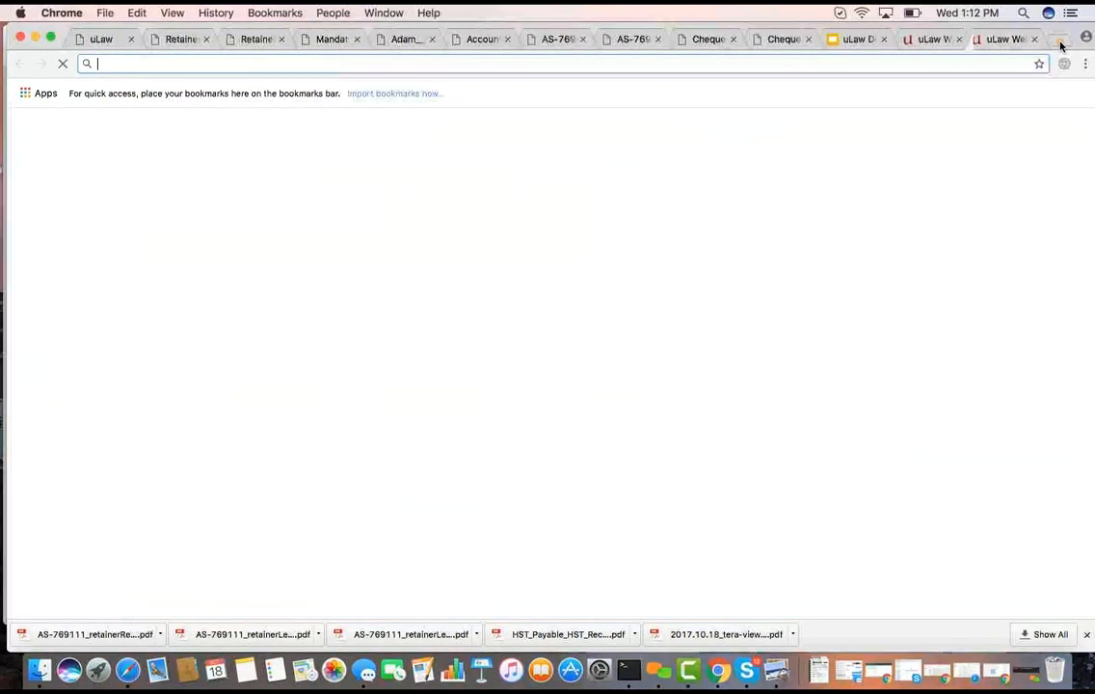
text(ulawpractice.com)
key(Return)
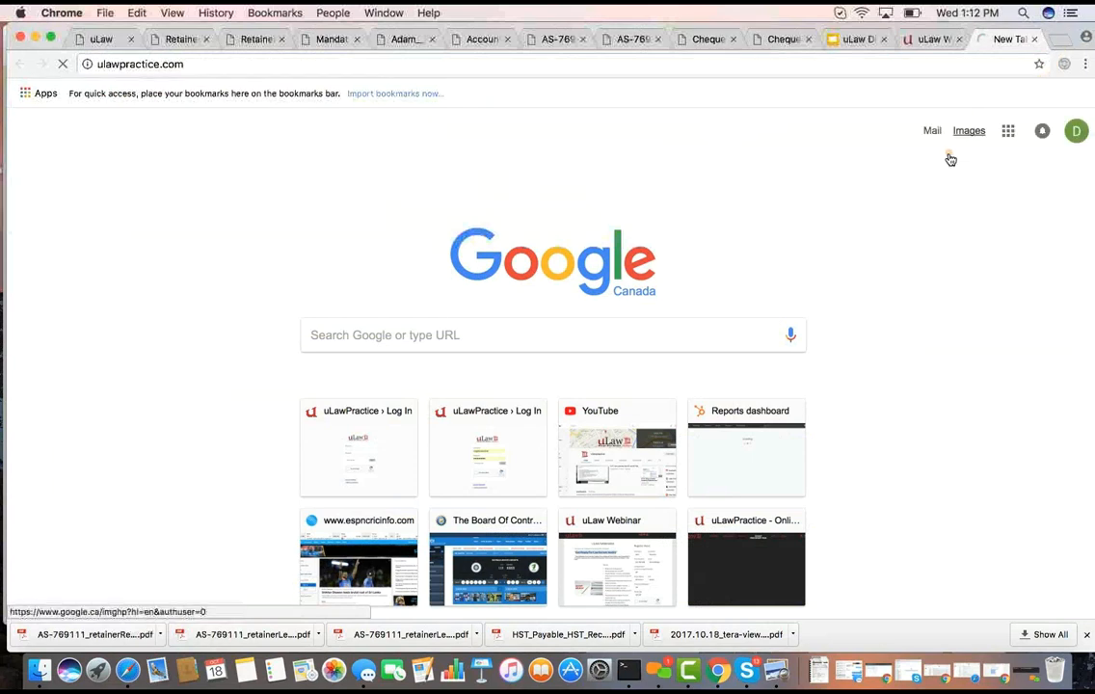
click(854, 38)
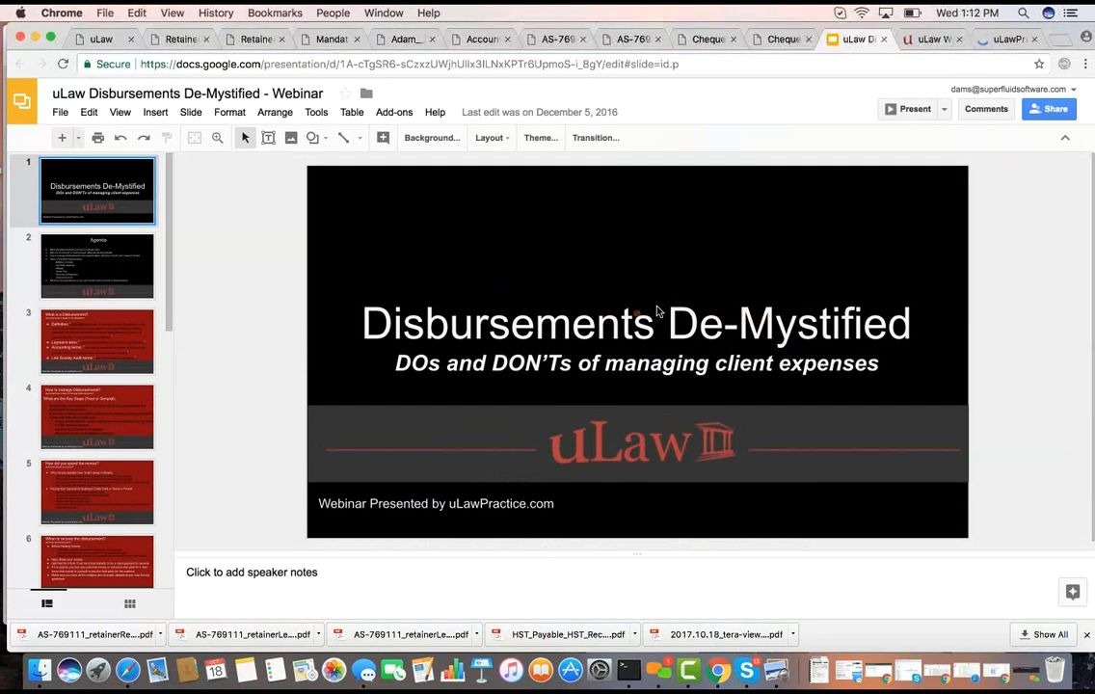
Open info.ulawpractice.com/webinar in another new tab, look over the "Get Ready For Law Society Audits" webinar, and close the tab
click(1057, 44)
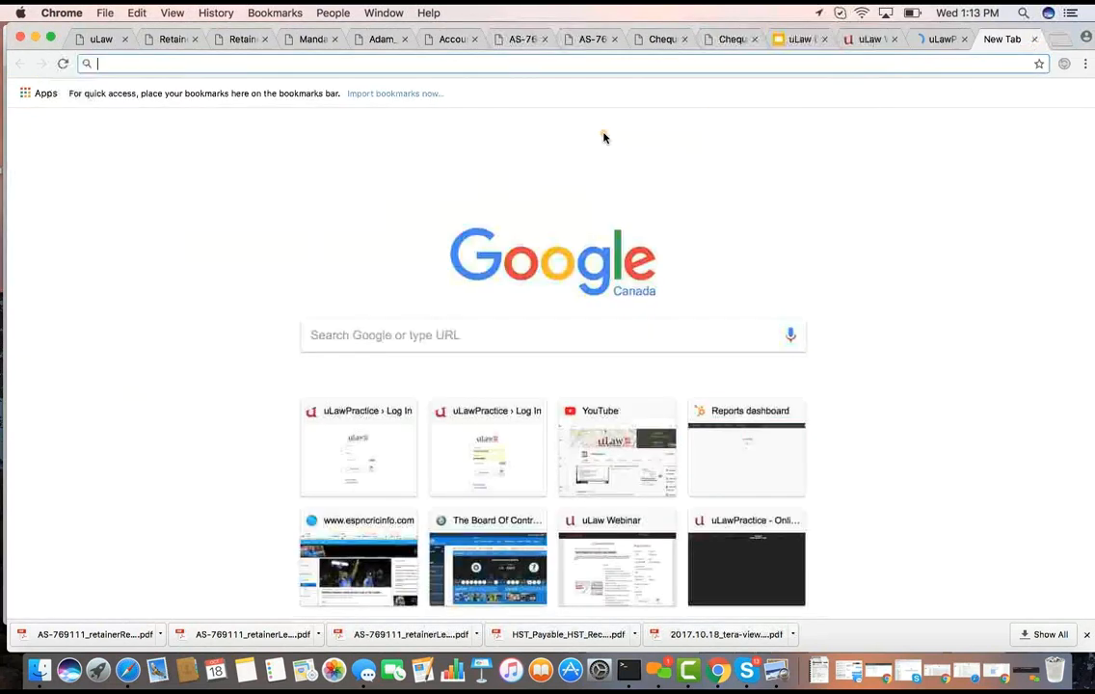
text(info.ulawpractice.com/webinar)
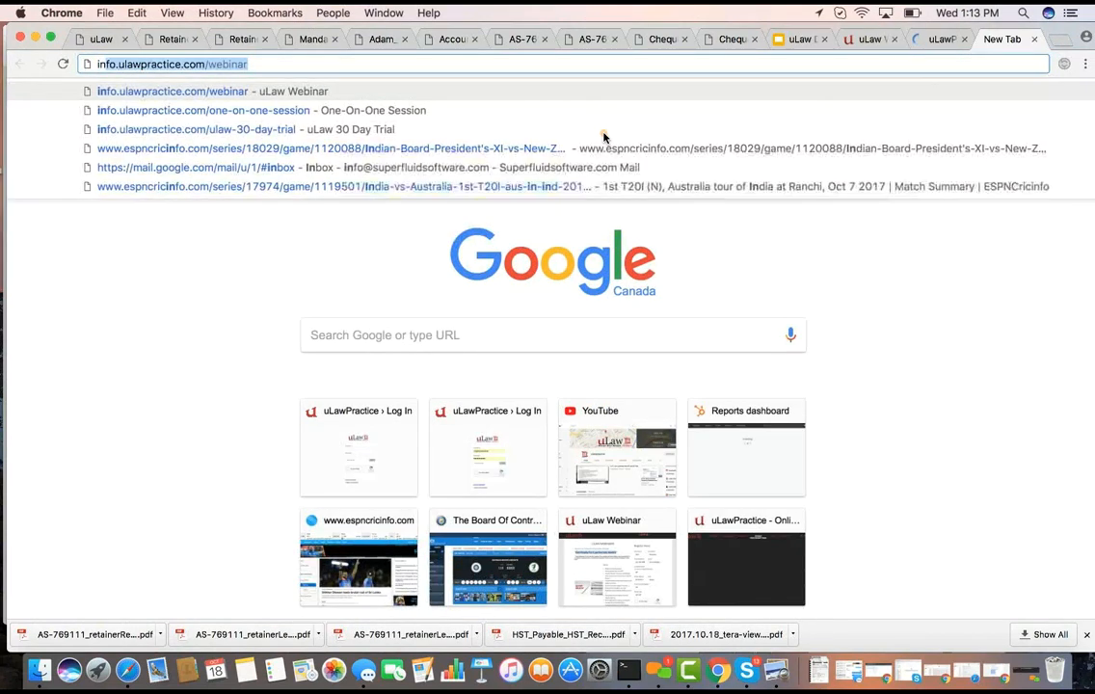
key(Return)
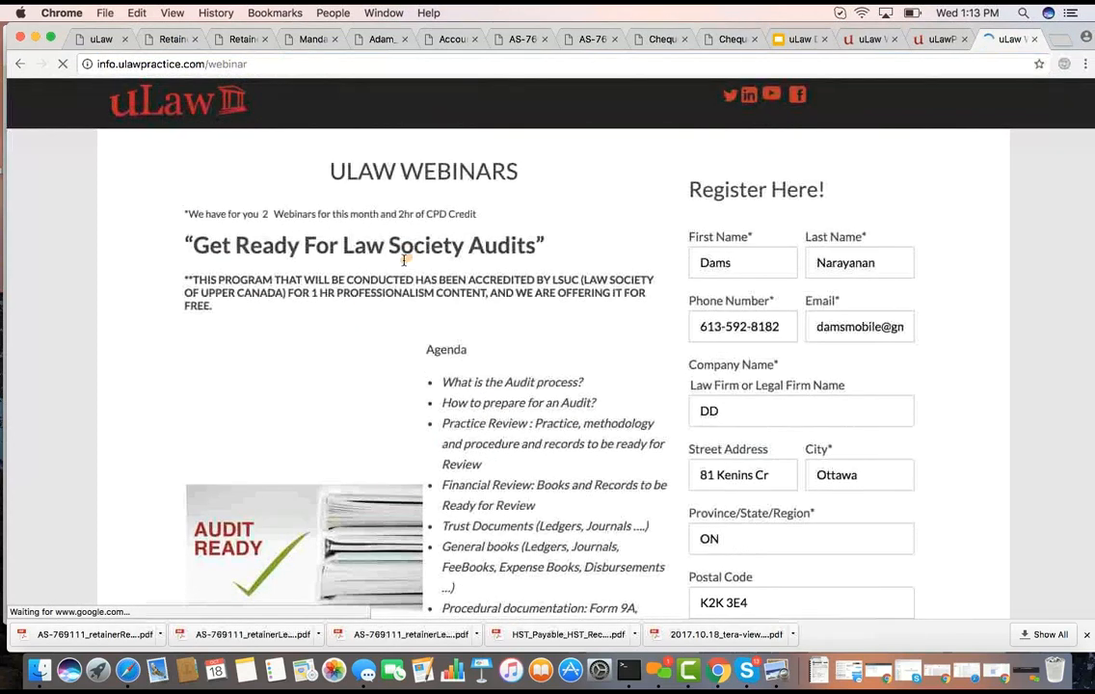
scroll(402, 269, down, 10)
scroll(402, 268, up, 10)
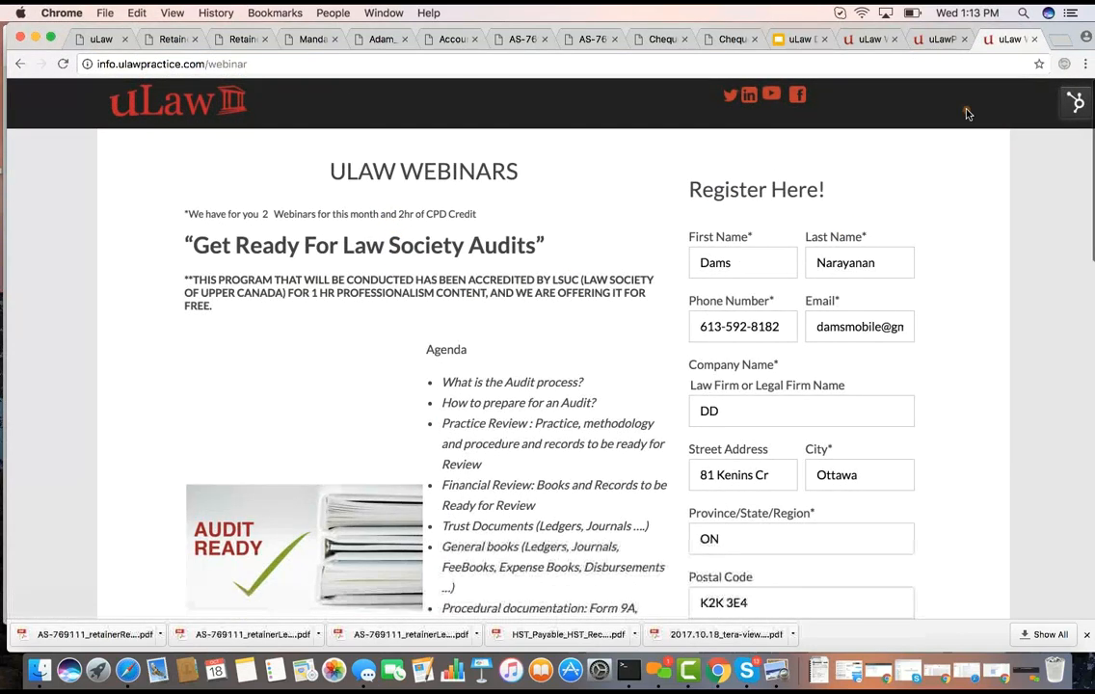
click(1034, 38)
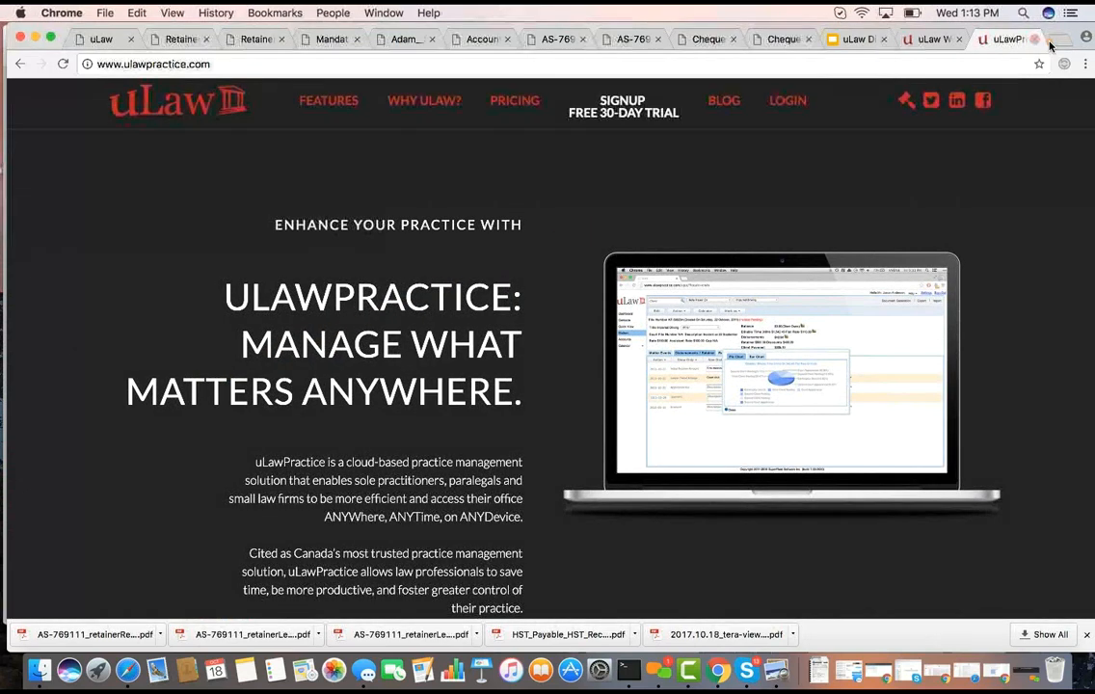
Bring the uLaw webinars page back up and read the "Law Society Bookkeeping Guidelines" webinar description and agenda
scroll(398, 470, down, 4)
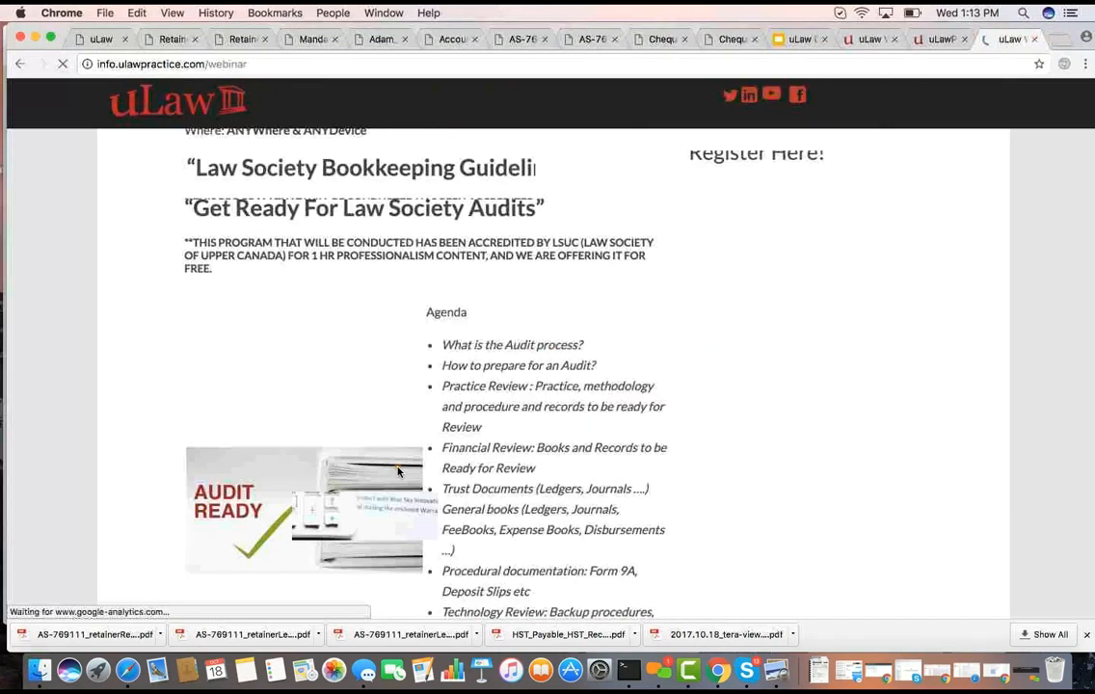
scroll(398, 470, down, 5)
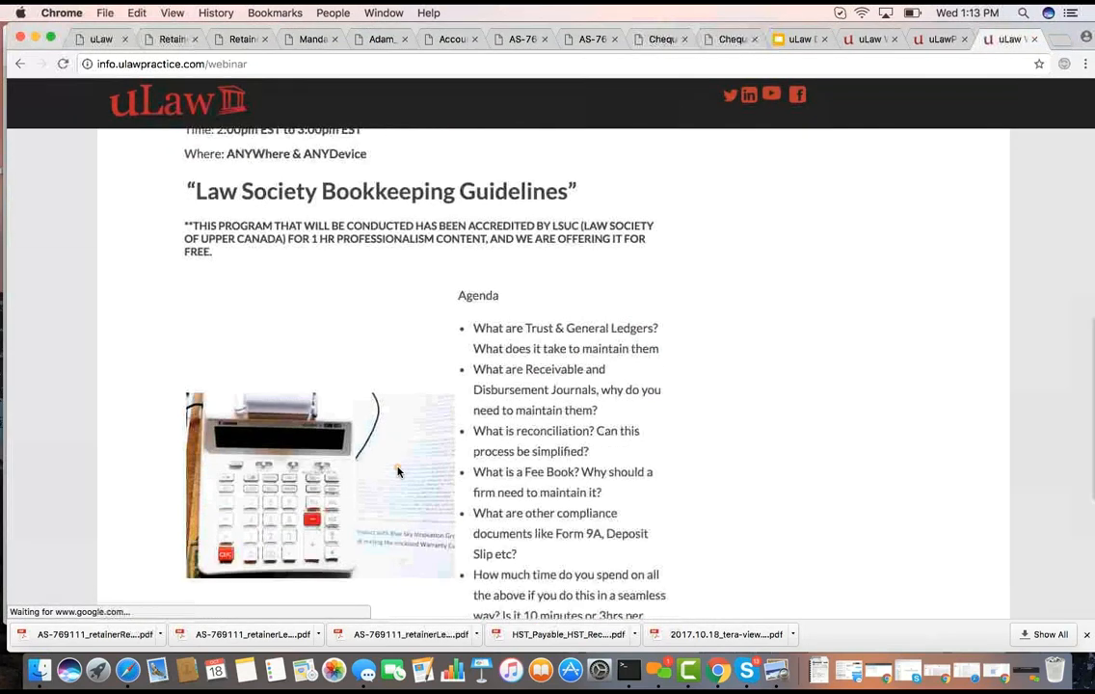
scroll(398, 470, down, 1)
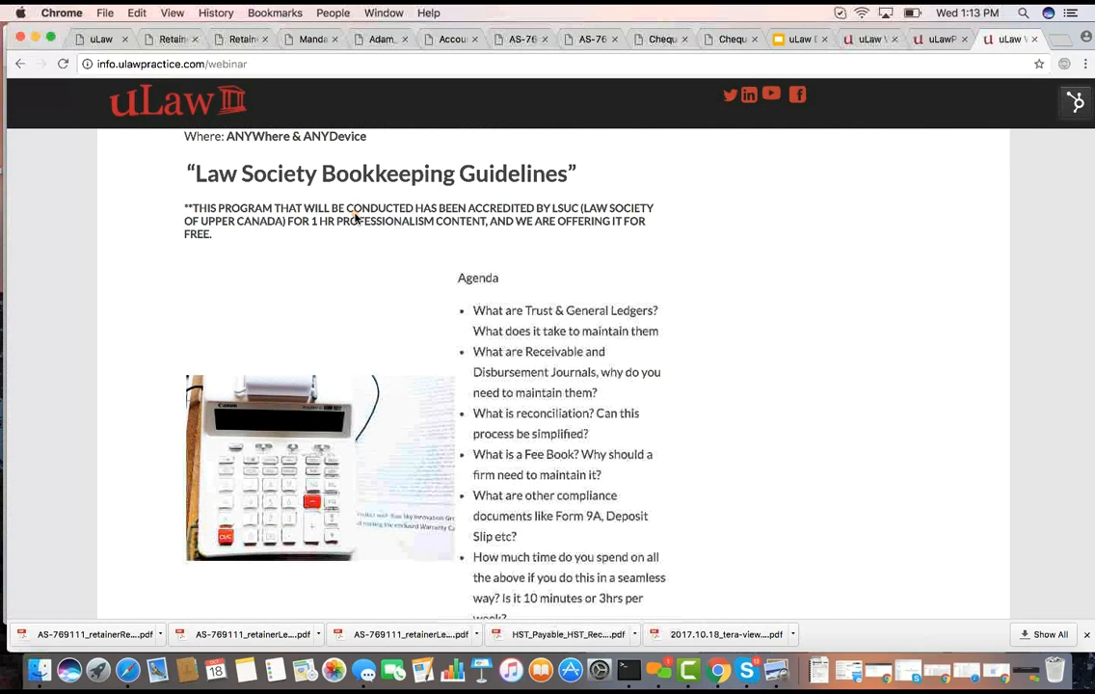
Return to uLaw and open the Law Society Compliance Documents for the accounts
click(89, 40)
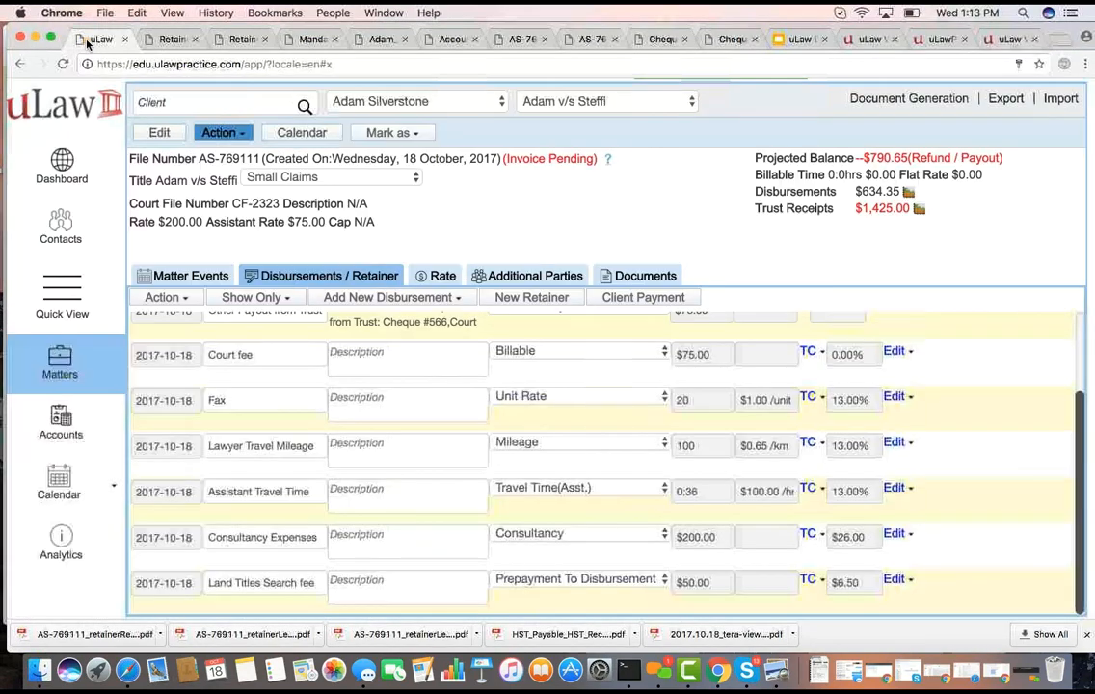
click(59, 424)
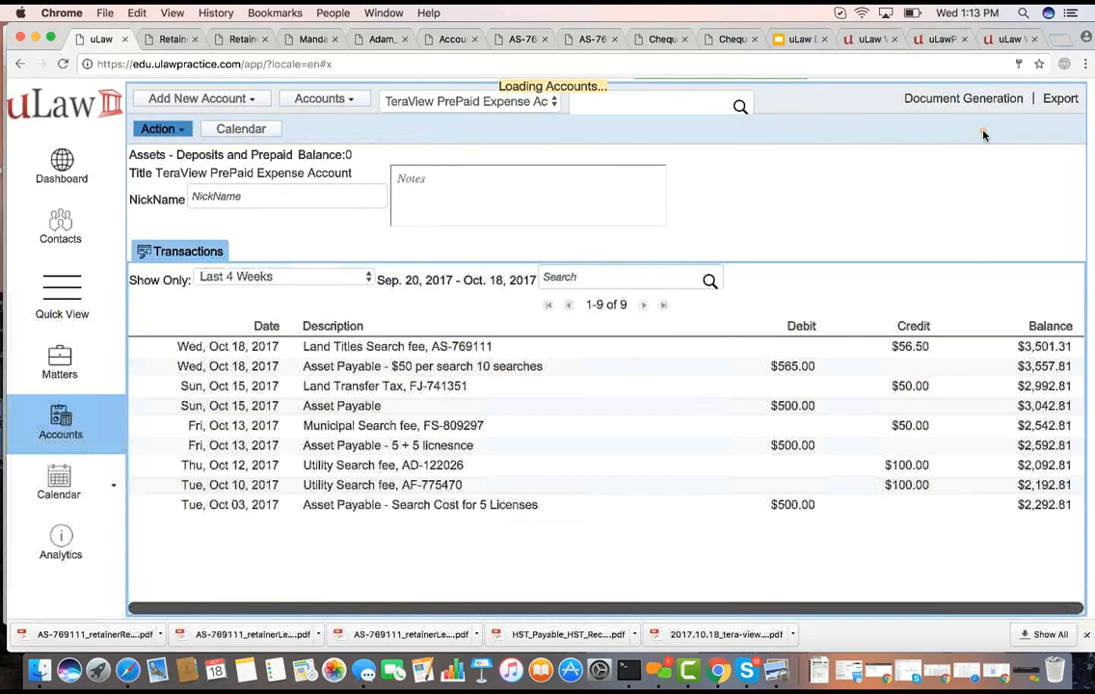
click(967, 100)
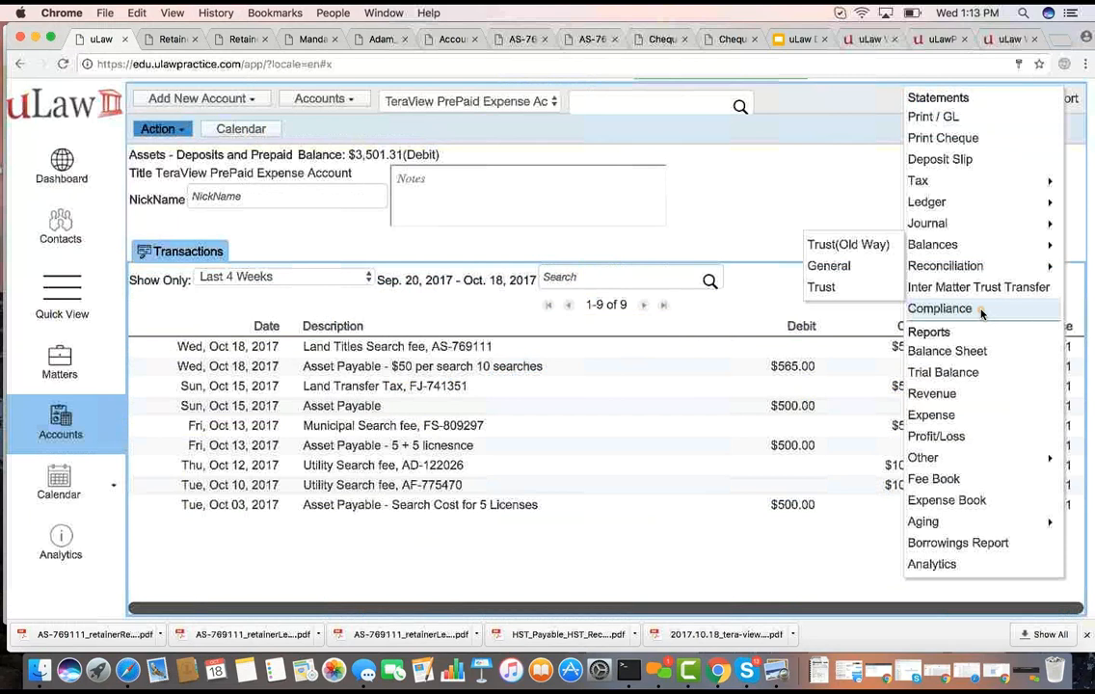
click(982, 311)
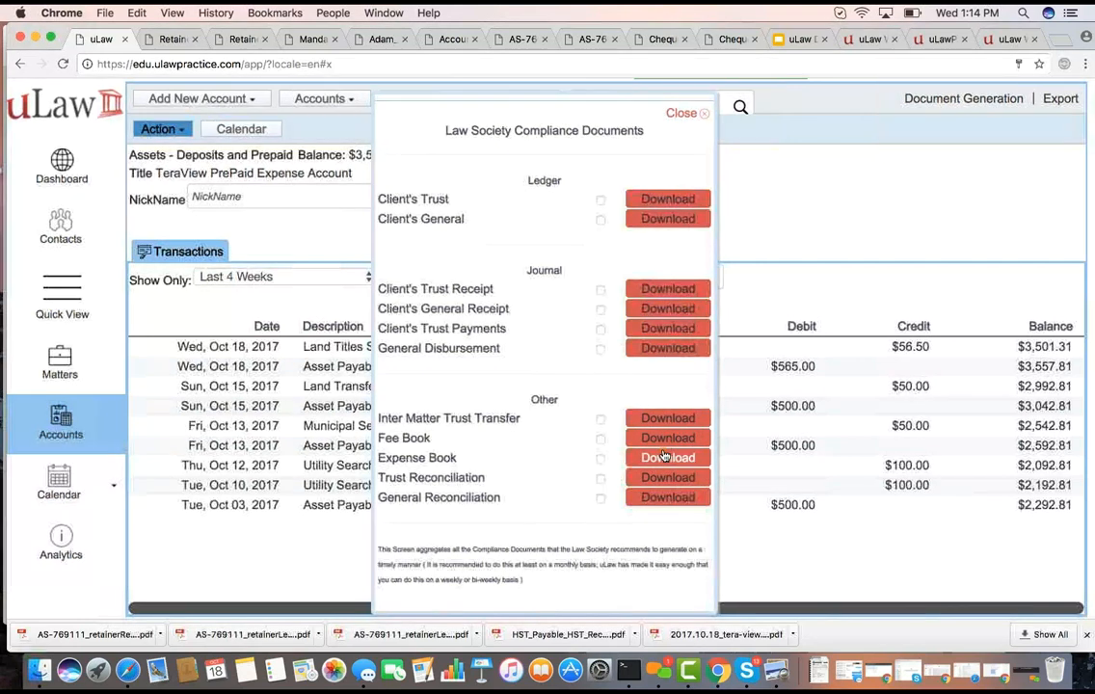
Download the Client's Trust ledger for all clients as a monthly PDF covering 2017-10-01 to 2017-10-31
click(665, 203)
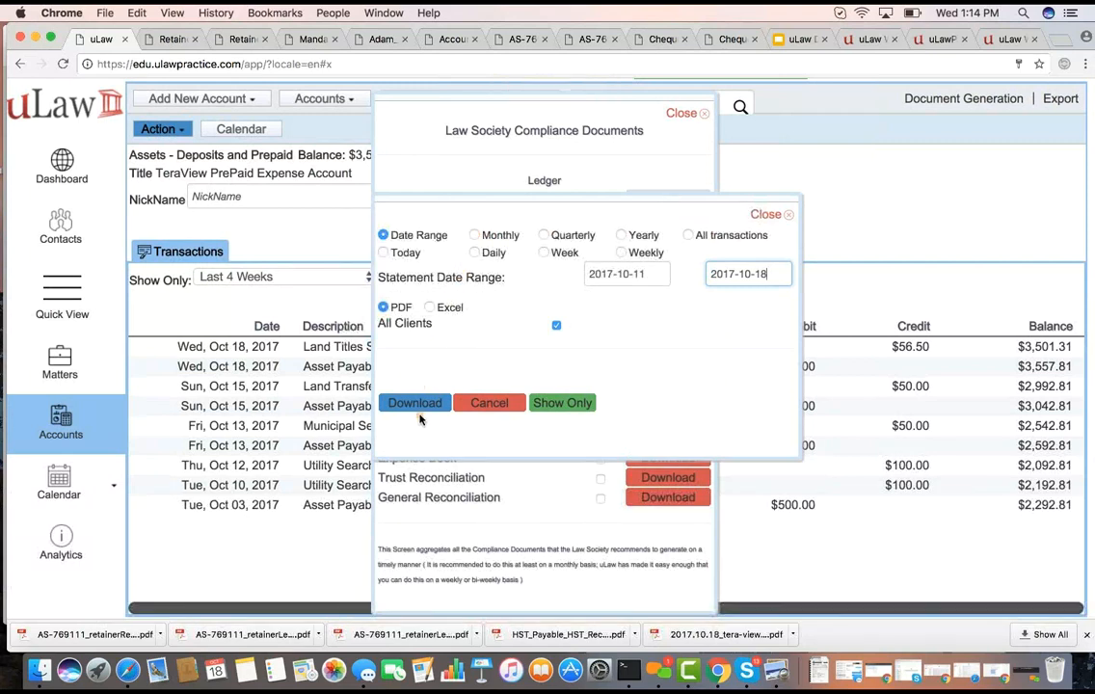
click(475, 236)
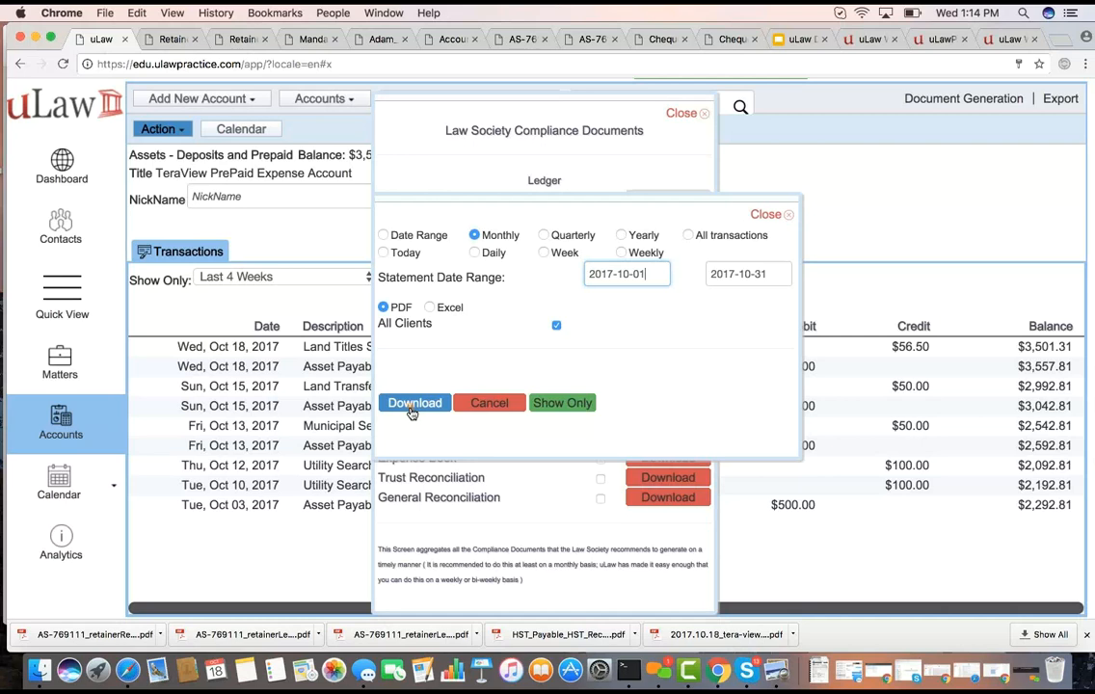
click(415, 404)
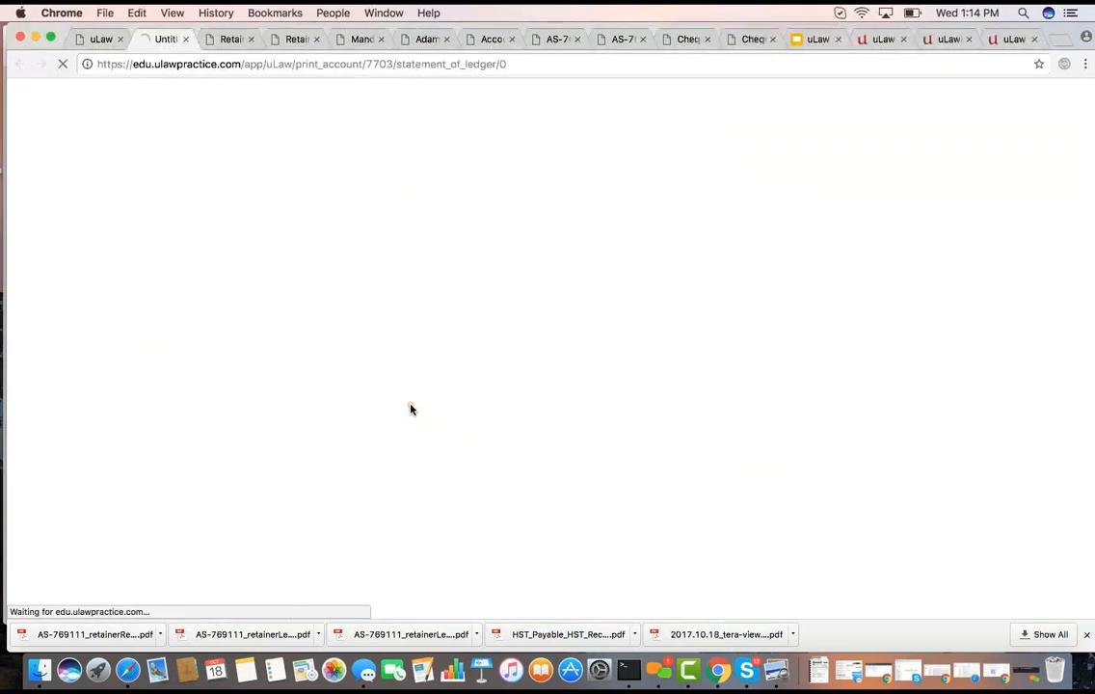
Open the downloaded all-clients trust ledger PDF for October 2017, review its client statements, and return to uLaw's compliance documents list
click(93, 39)
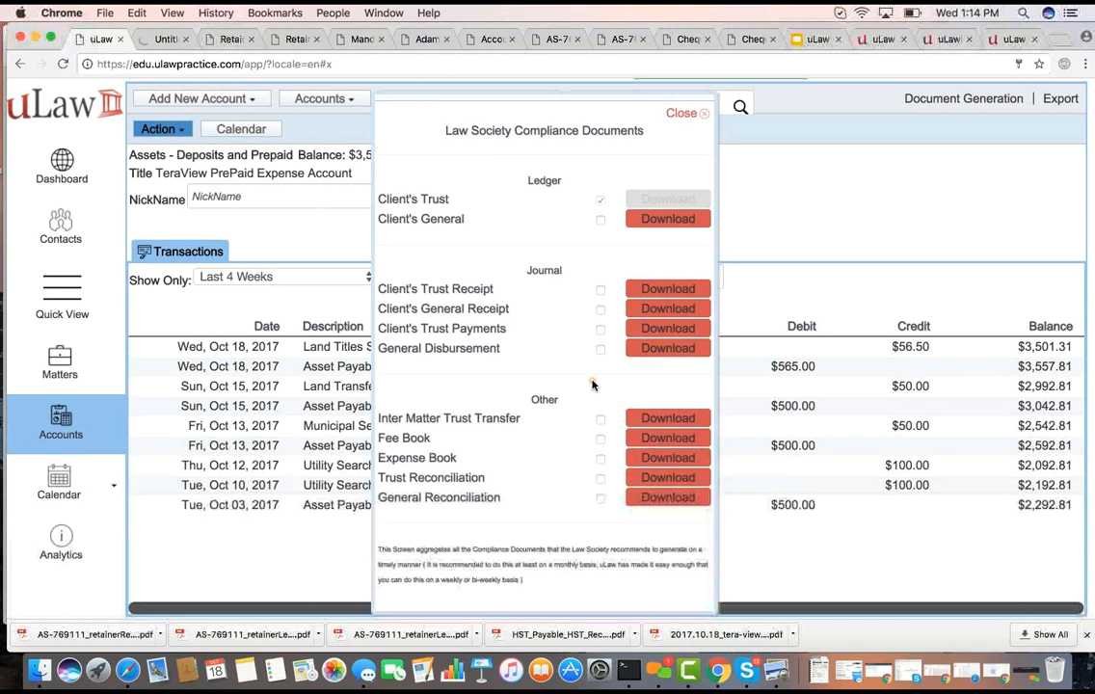
click(631, 494)
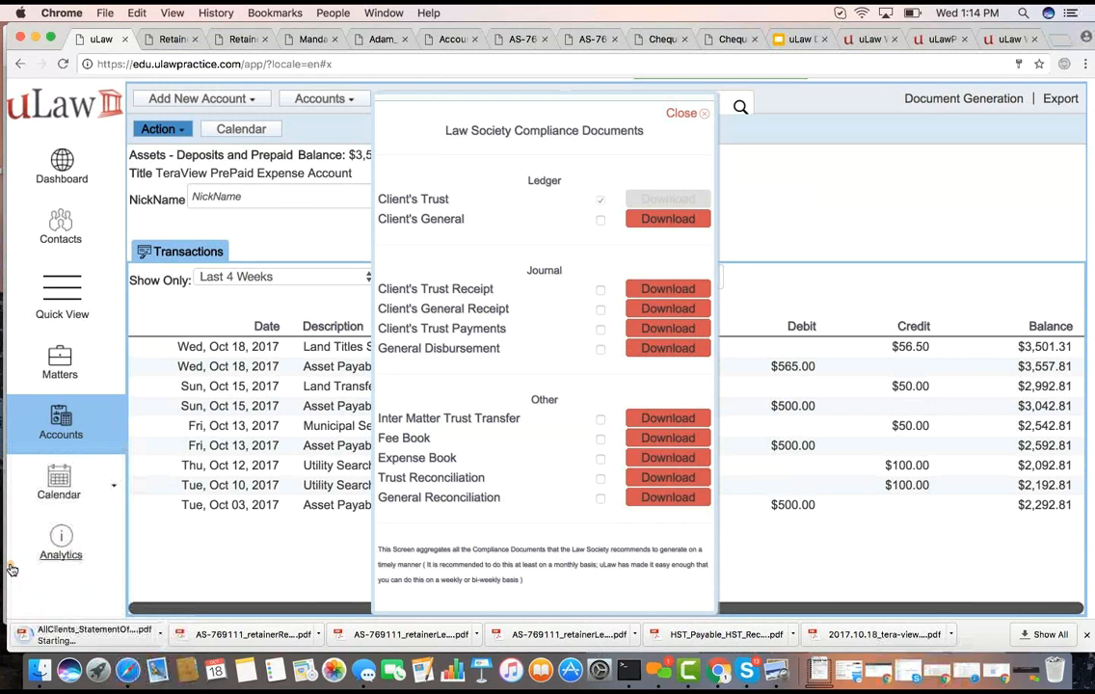
click(94, 634)
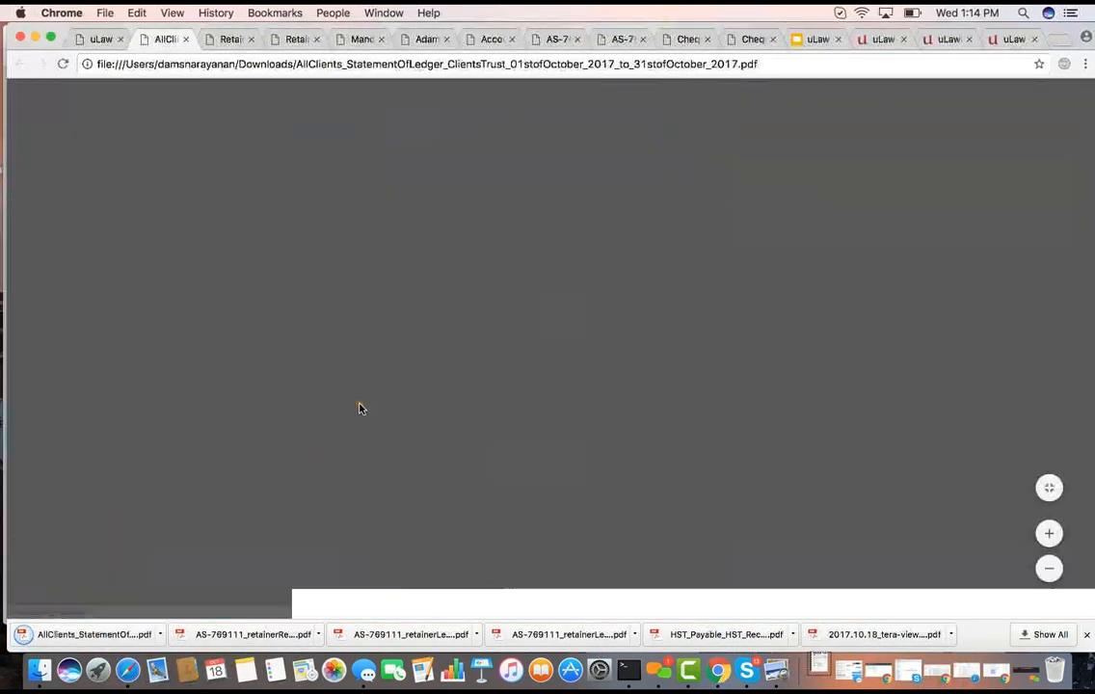
scroll(359, 408, down, 2)
scroll(360, 408, down, 5)
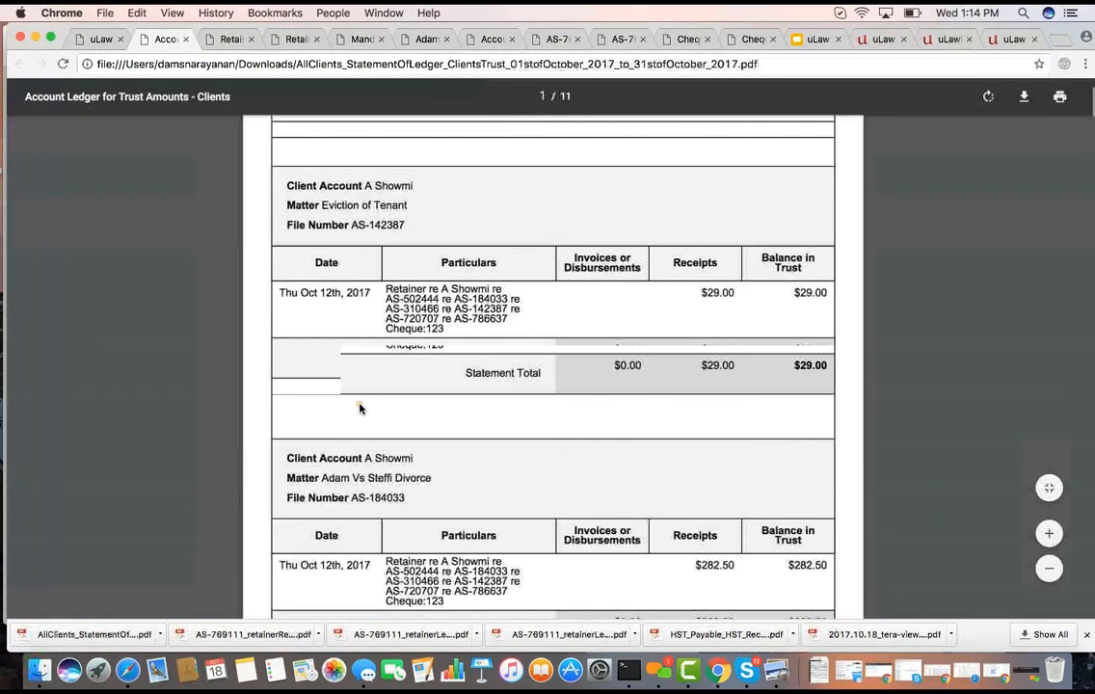
scroll(360, 408, down, 15)
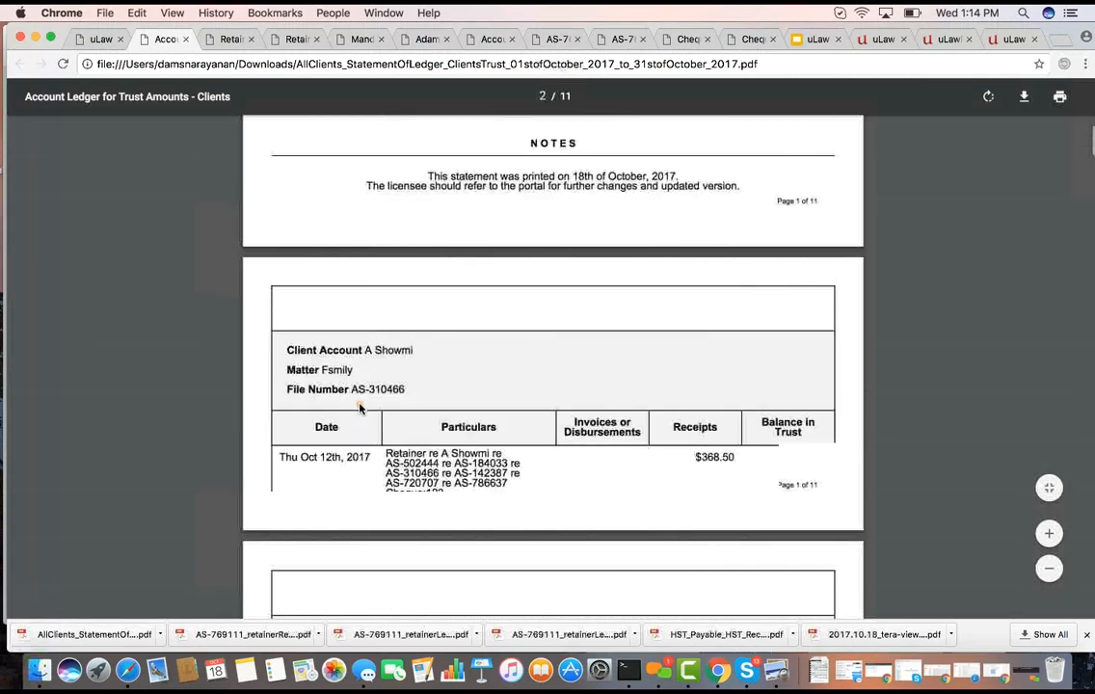
scroll(360, 409, down, 12)
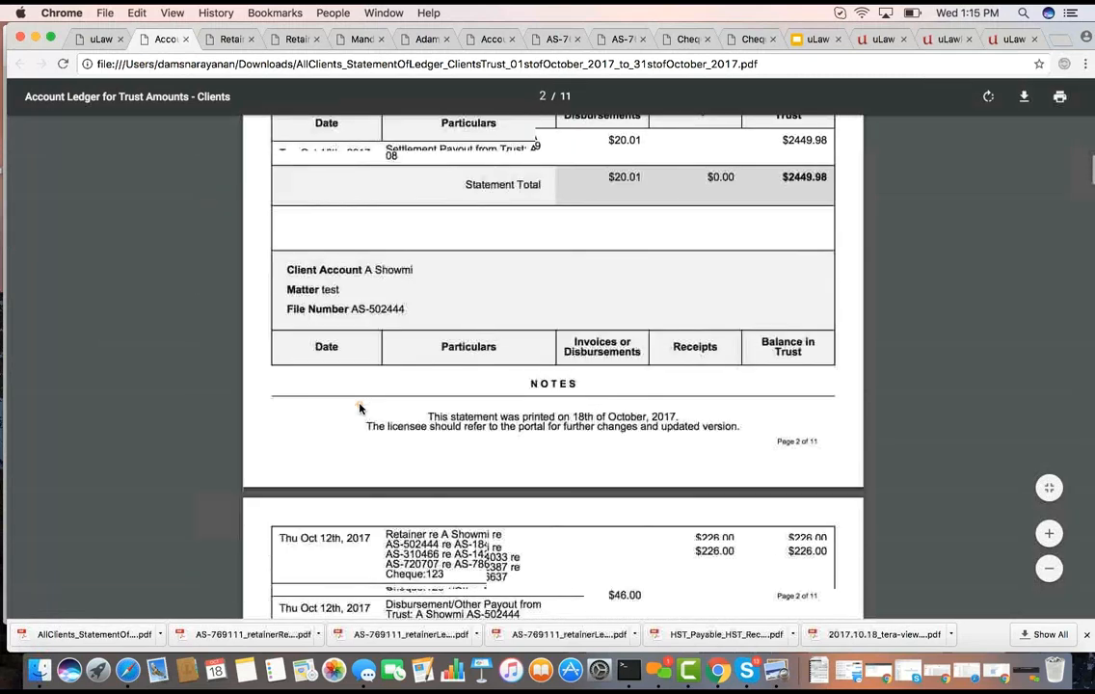
scroll(359, 409, down, 15)
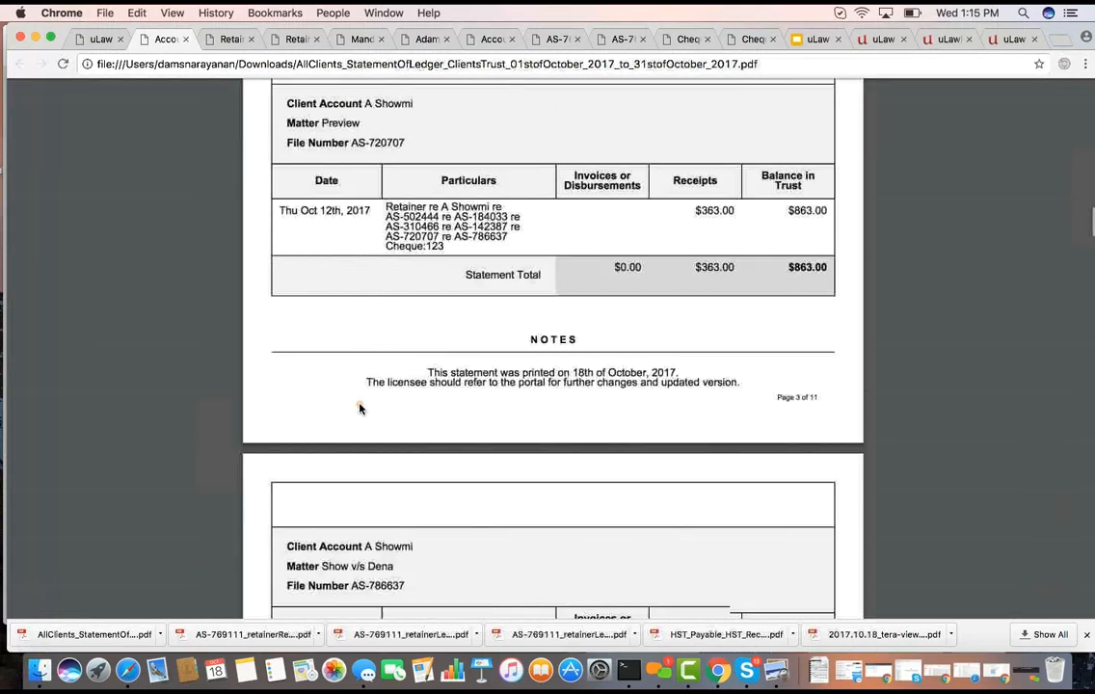
scroll(359, 409, down, 20)
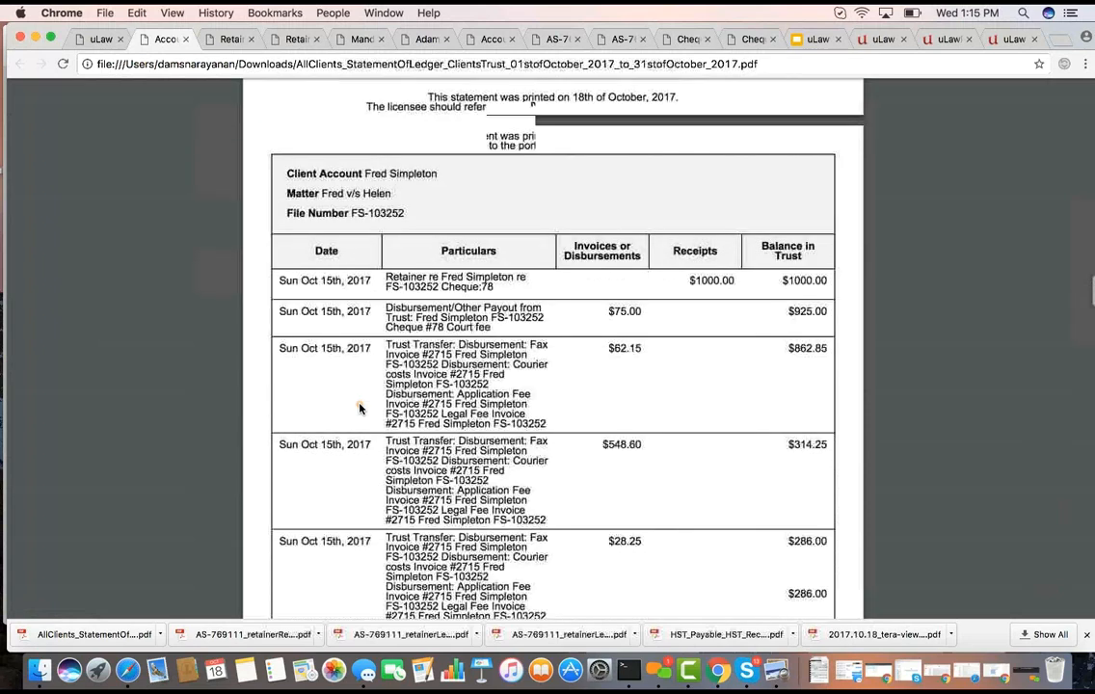
scroll(391, 361, up, 5)
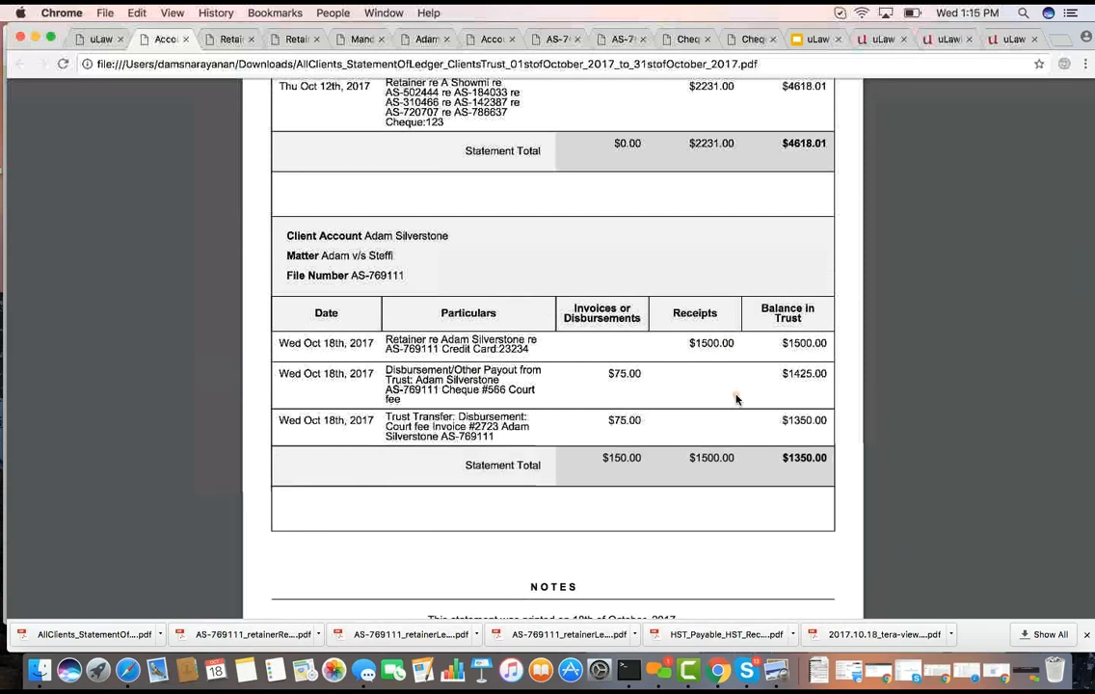
click(101, 39)
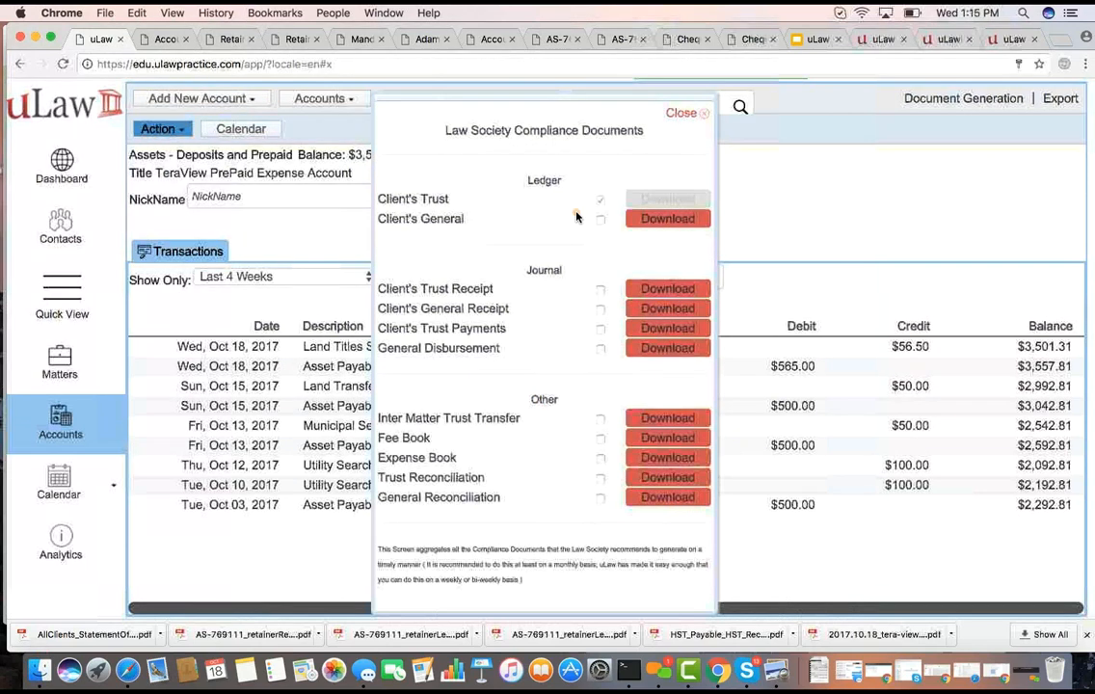
Bring join.me to the front and switch to the "uLaw Disbursements De-Mystified - Webinar" presentation in Google Slides
click(663, 670)
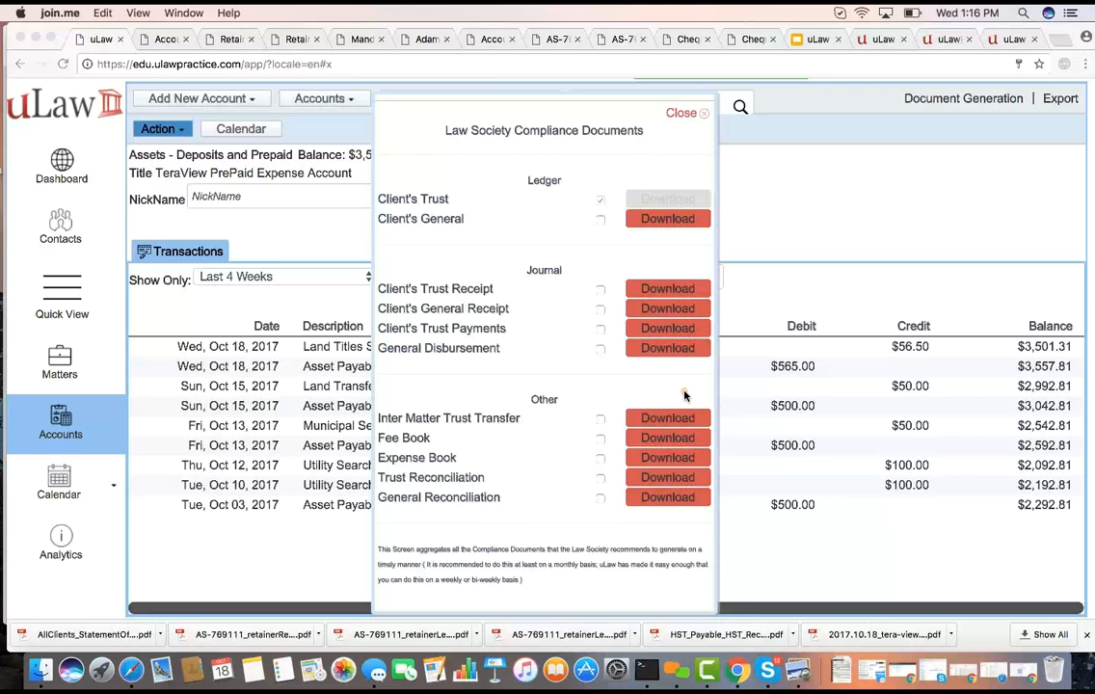
click(805, 41)
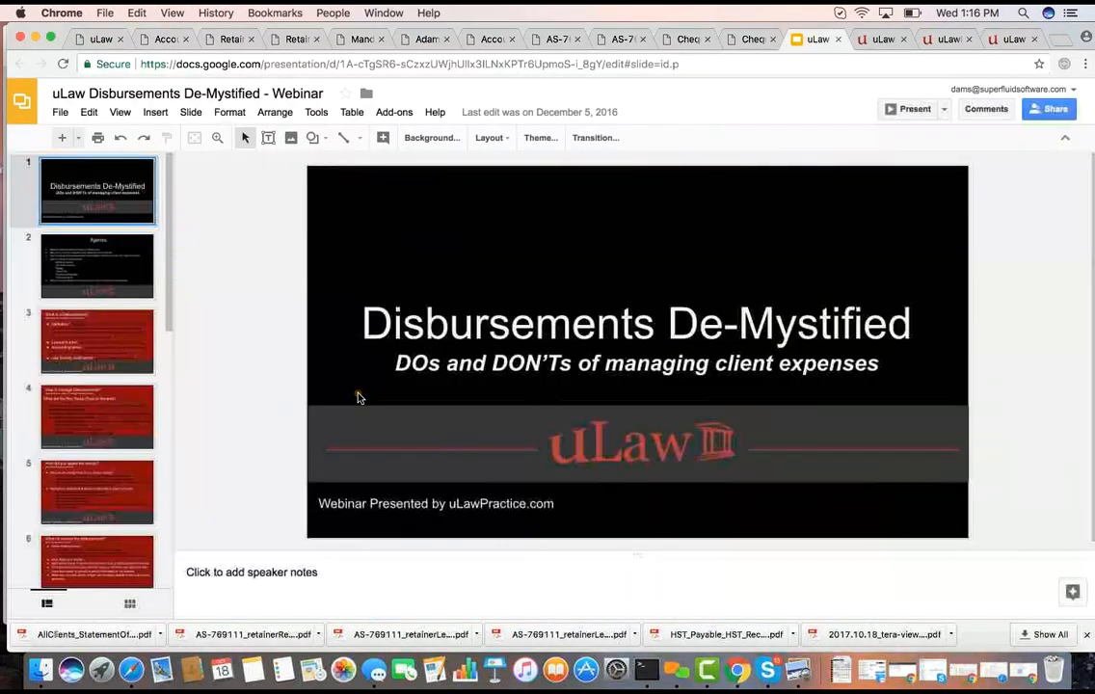